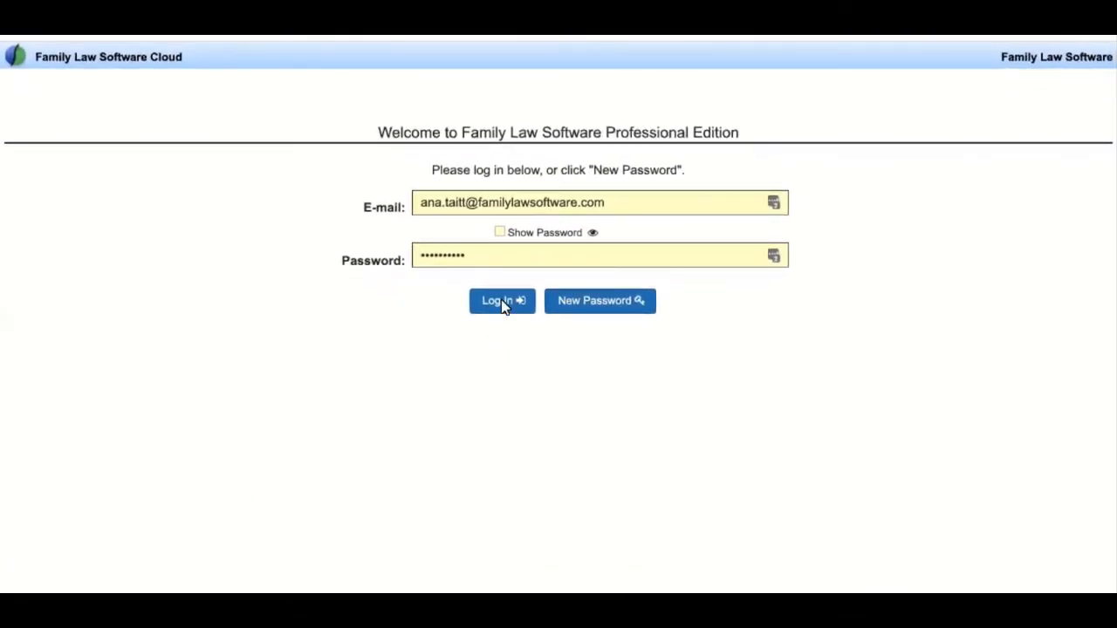
- Log in to the Professional Edition to reach the Create, Open, and Save Files page
click(502, 302)
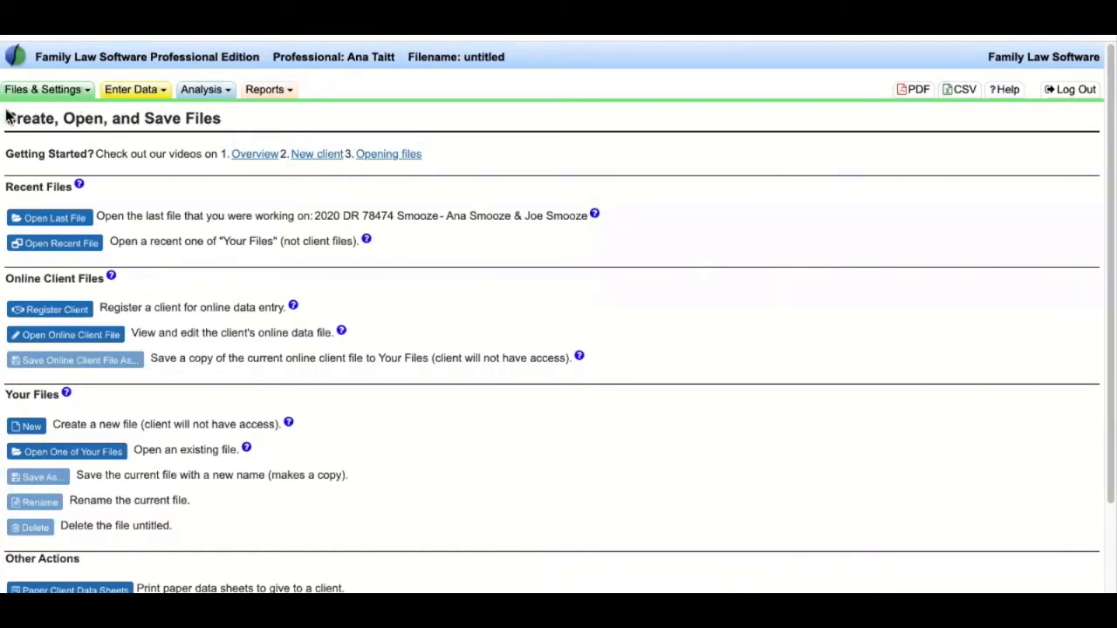
drag(5, 116, 287, 117)
click(287, 118)
drag(24, 154, 340, 154)
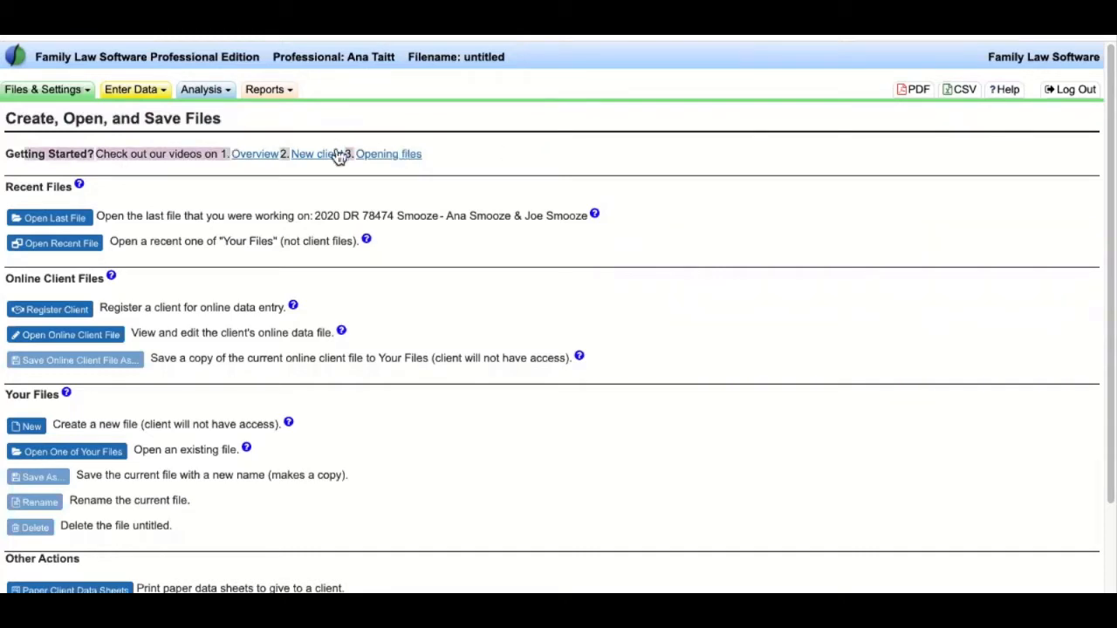
click(518, 169)
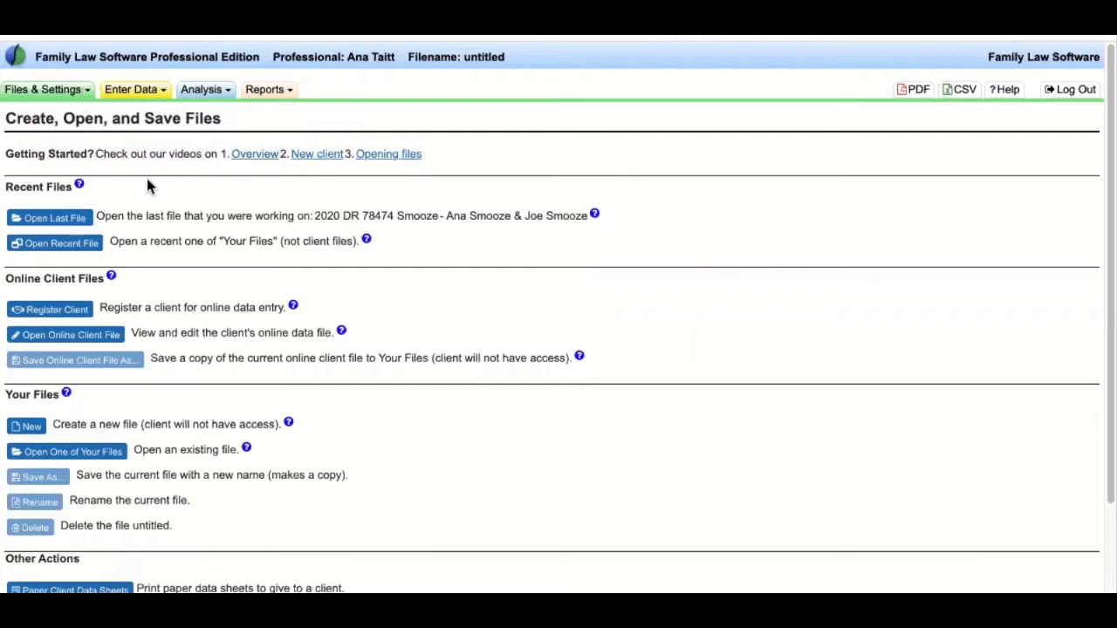
click(49, 91)
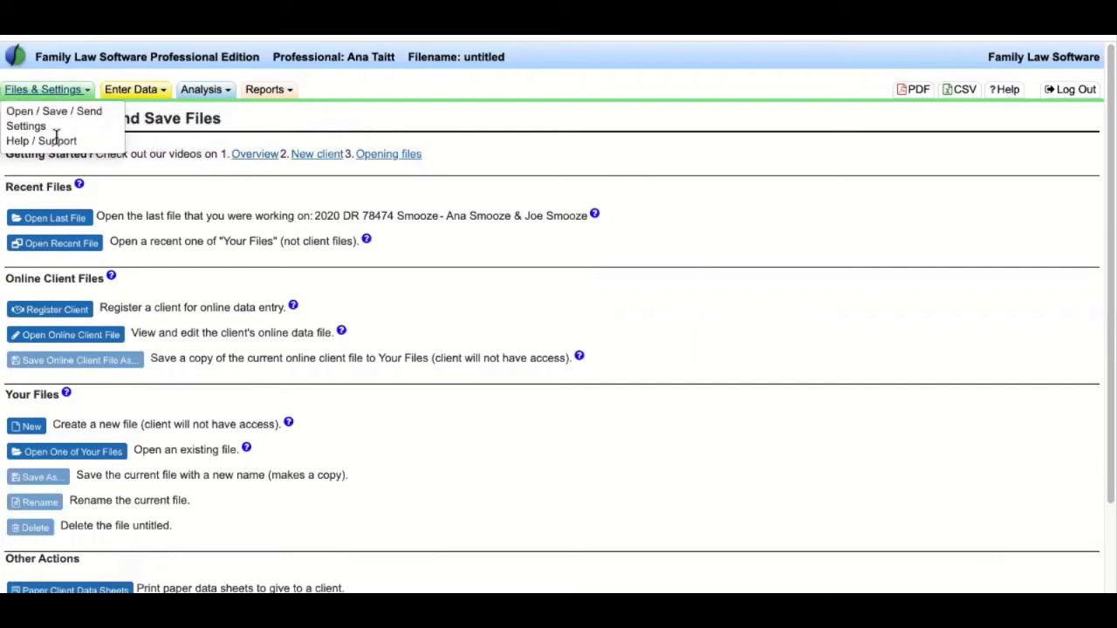
- Review the Help page's FAQ line and support e-mail, then return to the Create, Open, and Save Files page
click(53, 141)
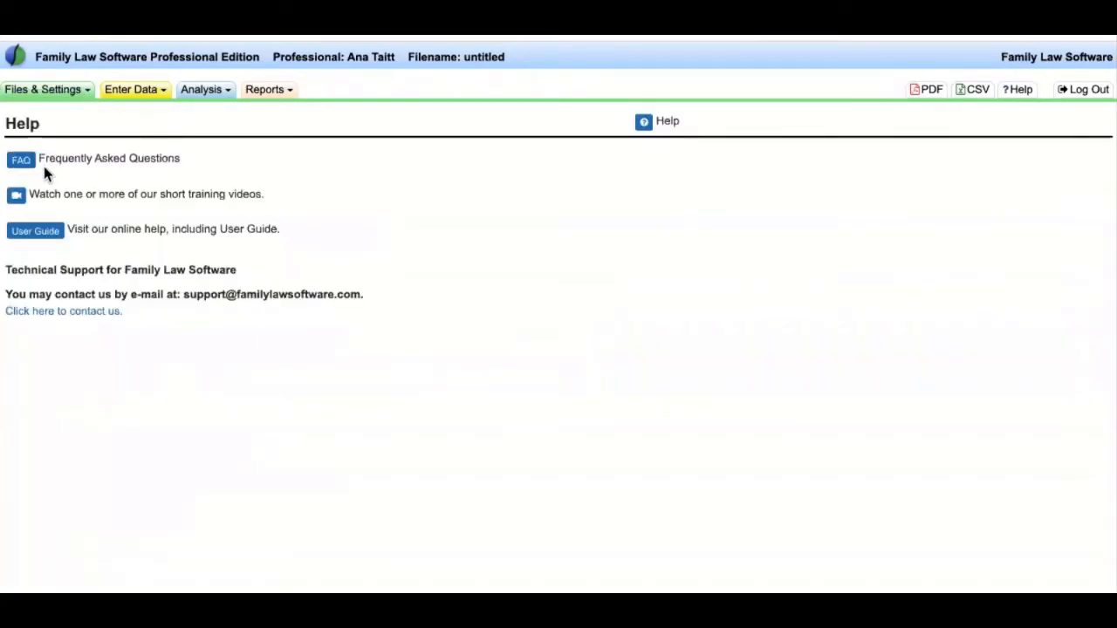
drag(55, 158, 275, 204)
click(347, 264)
drag(384, 294, 183, 298)
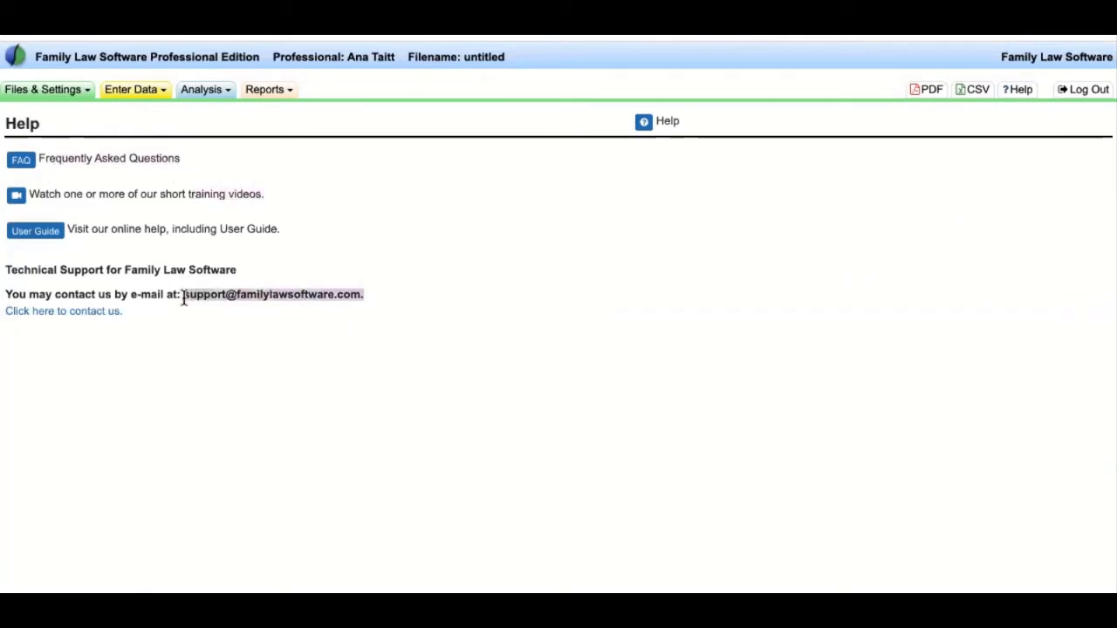
click(234, 344)
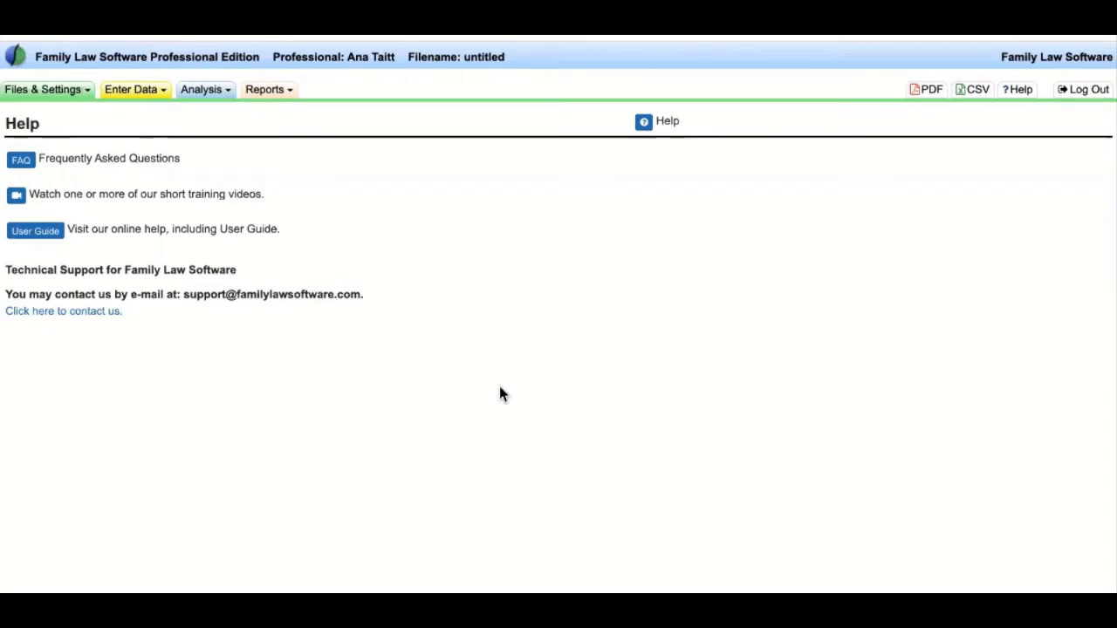
click(55, 91)
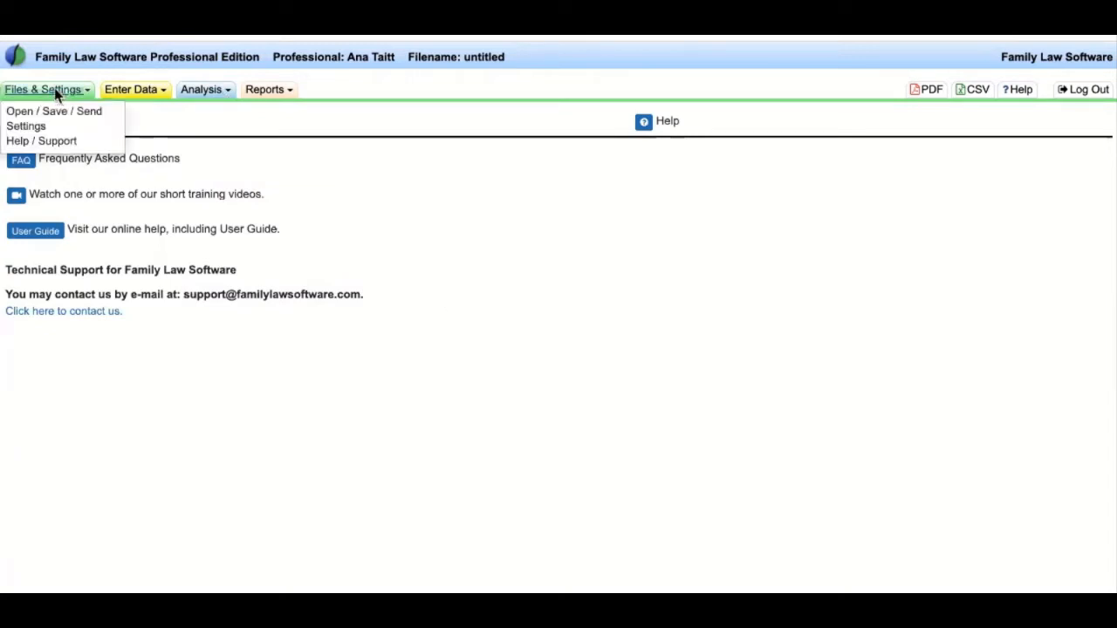
click(50, 110)
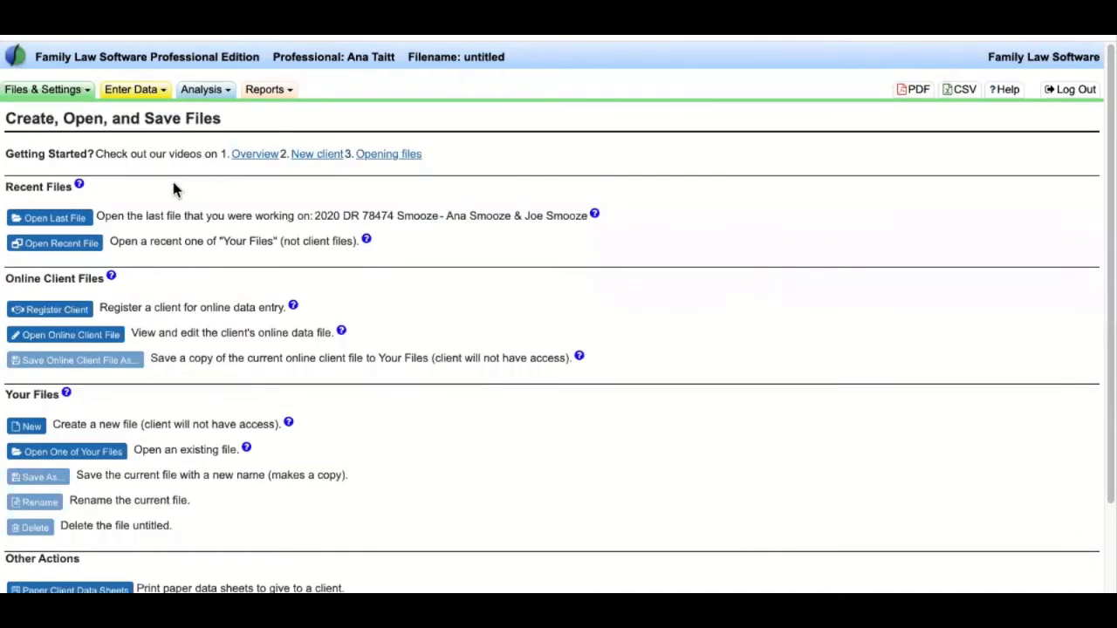
drag(96, 216, 568, 212)
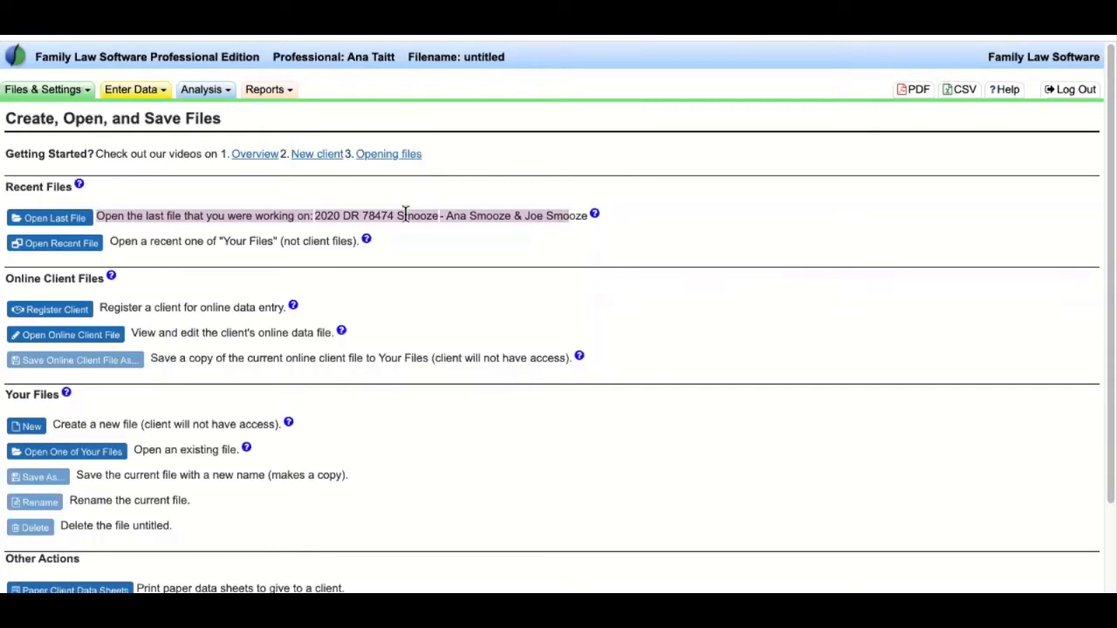
click(49, 219)
click(499, 190)
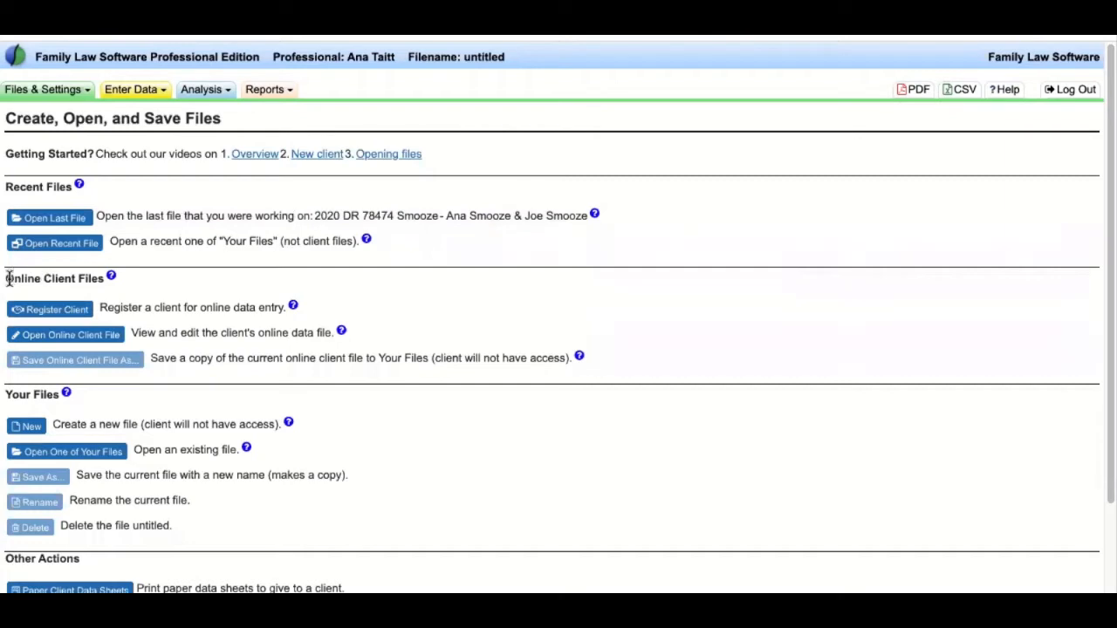
drag(7, 278, 110, 289)
drag(280, 311, 551, 362)
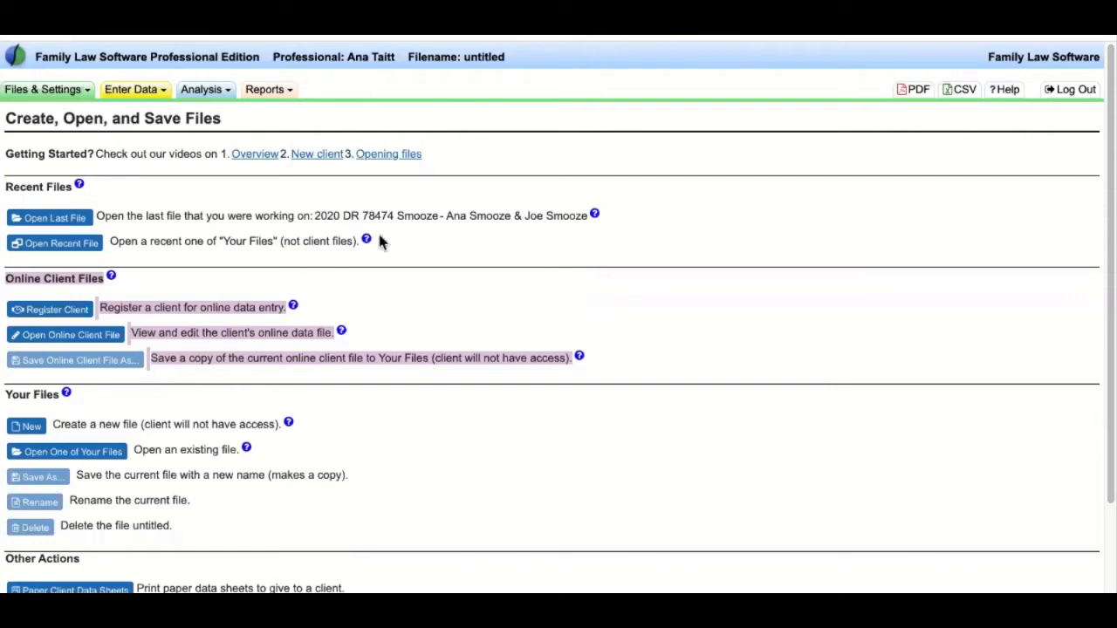
click(53, 310)
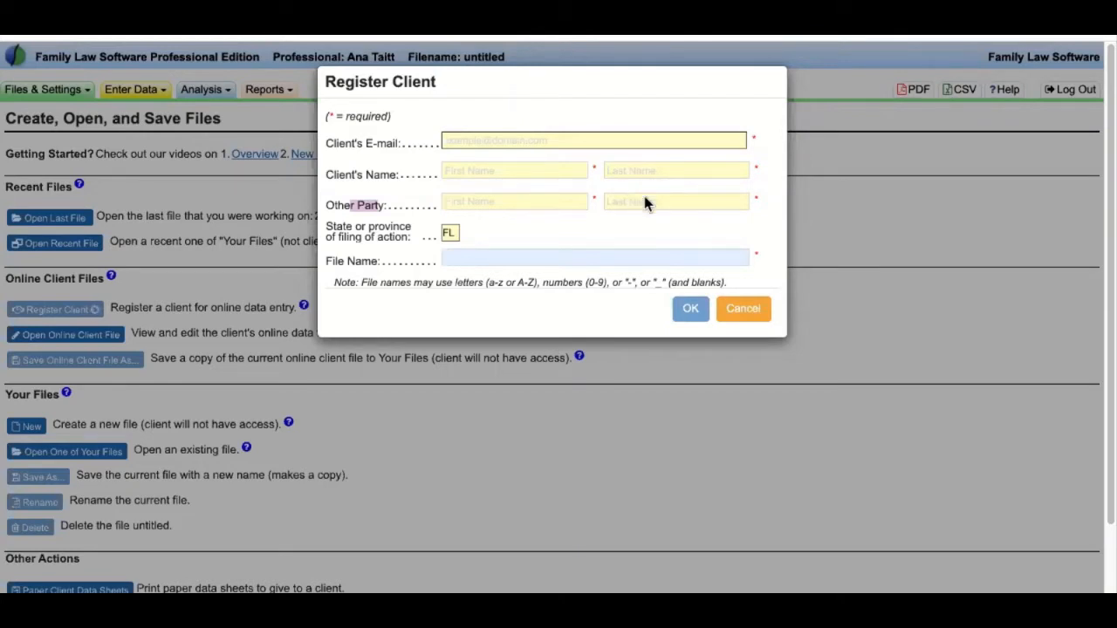
click(743, 310)
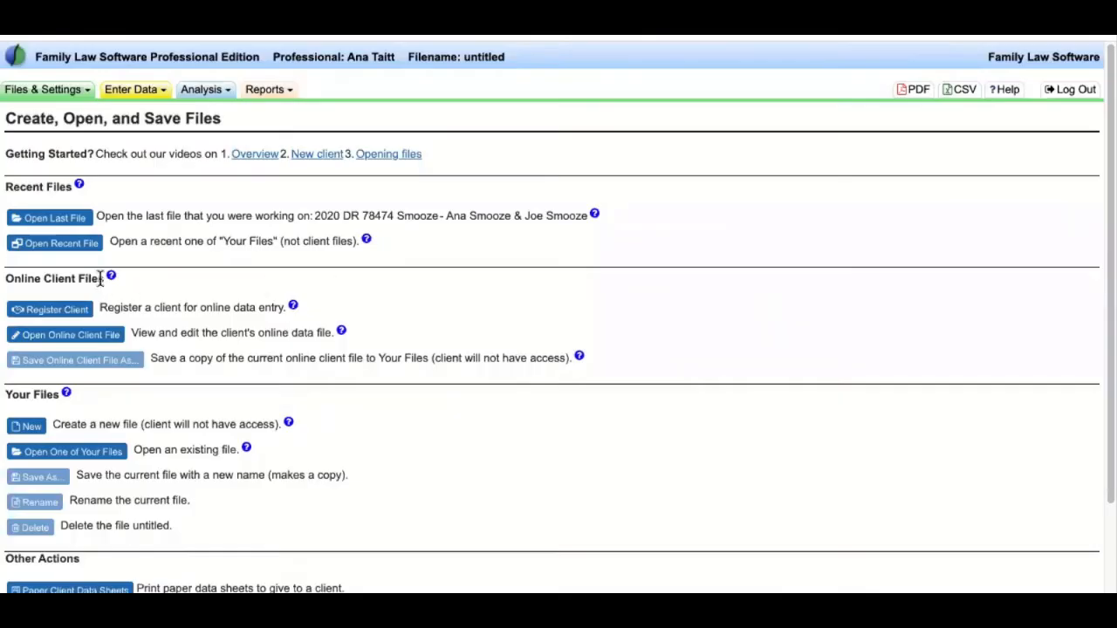
- Read the Online Client Files section and open the Edit Online Client Data list of four clients
drag(259, 319, 308, 362)
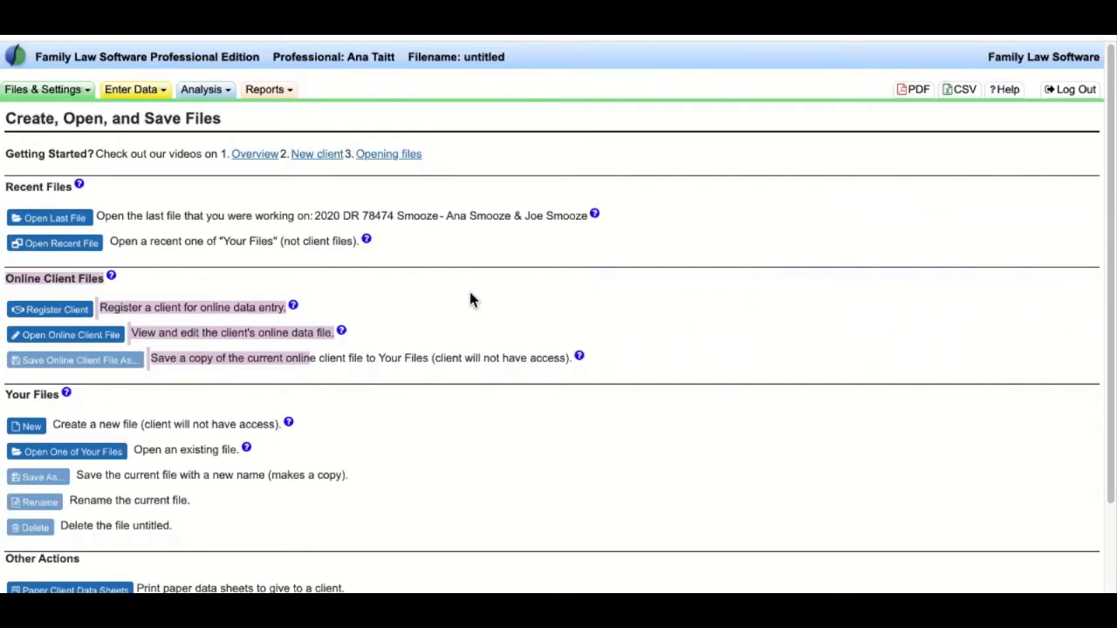
click(471, 292)
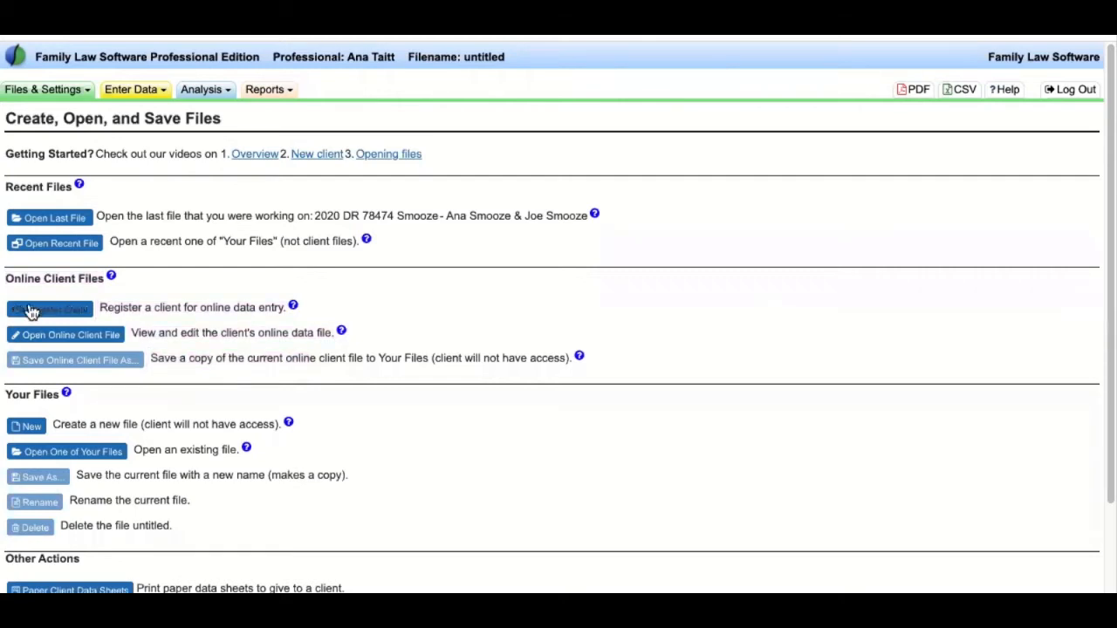
drag(14, 277, 359, 366)
drag(131, 333, 323, 332)
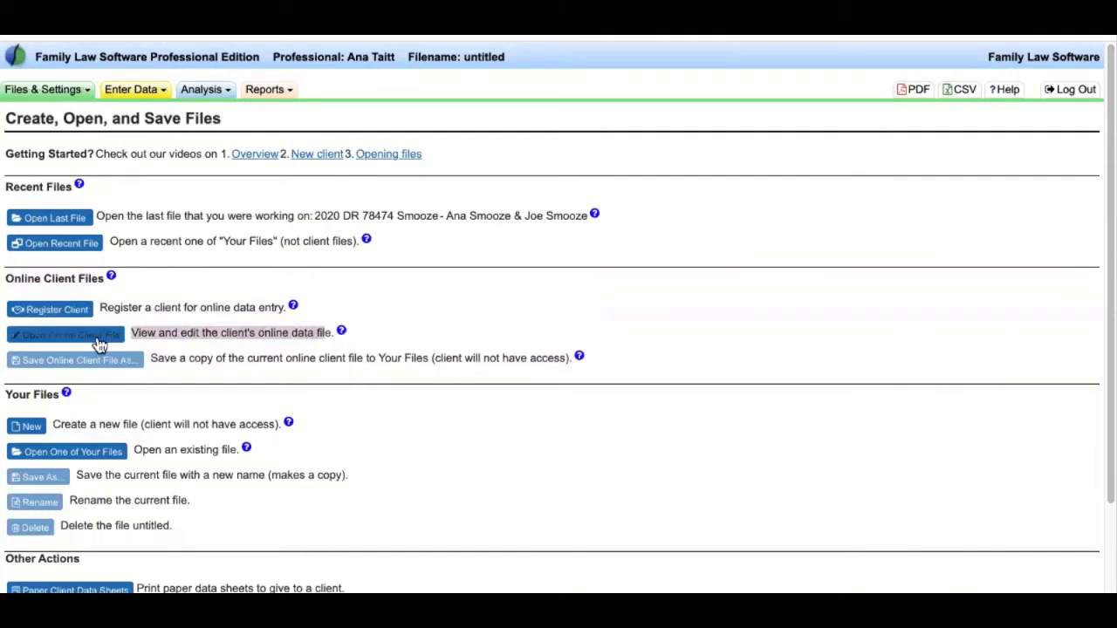
click(97, 336)
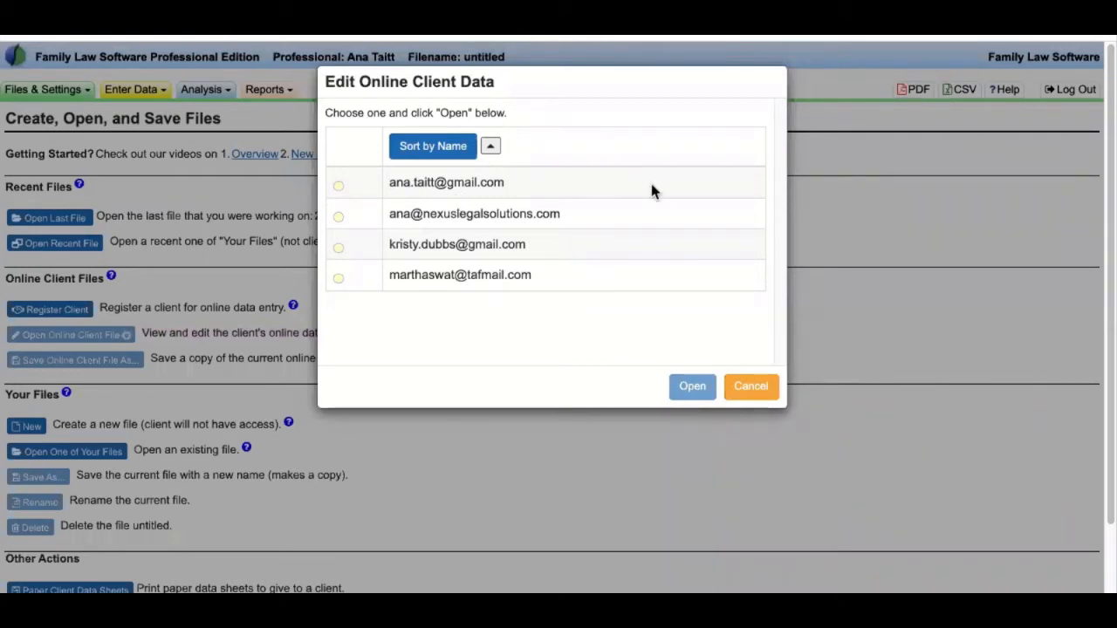
- Cancel the Edit Online Client Data dialog and reread the online client file lines
click(751, 386)
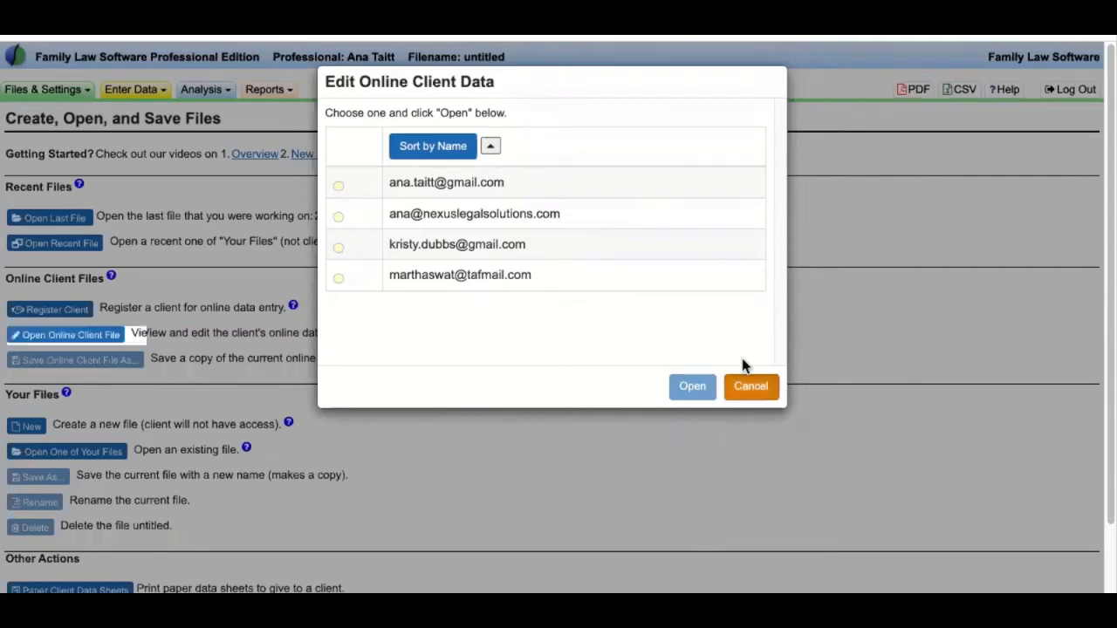
drag(7, 272, 454, 315)
click(157, 307)
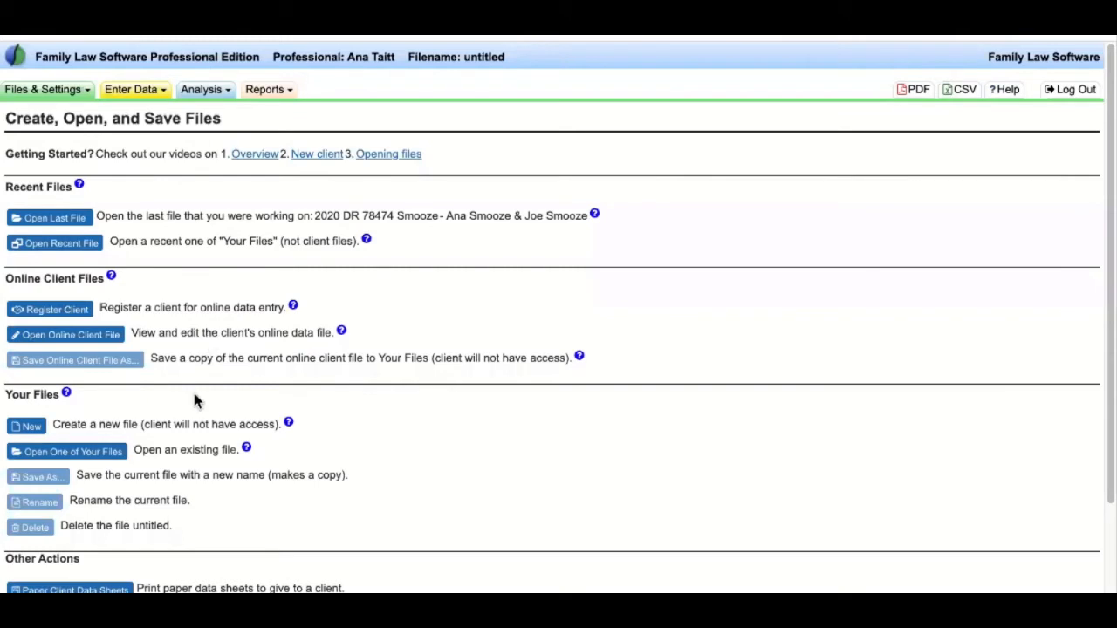
- Read through the Online Client Files and Your Files sections of the page
drag(5, 279, 323, 392)
click(375, 392)
scroll(479, 388, down, 1)
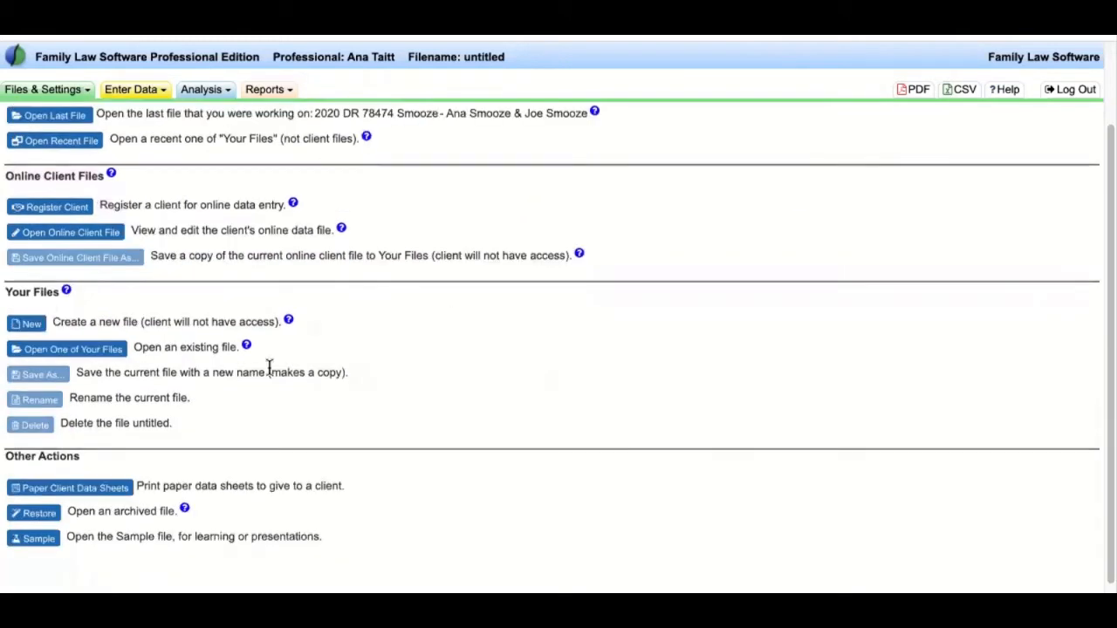
drag(5, 289, 254, 426)
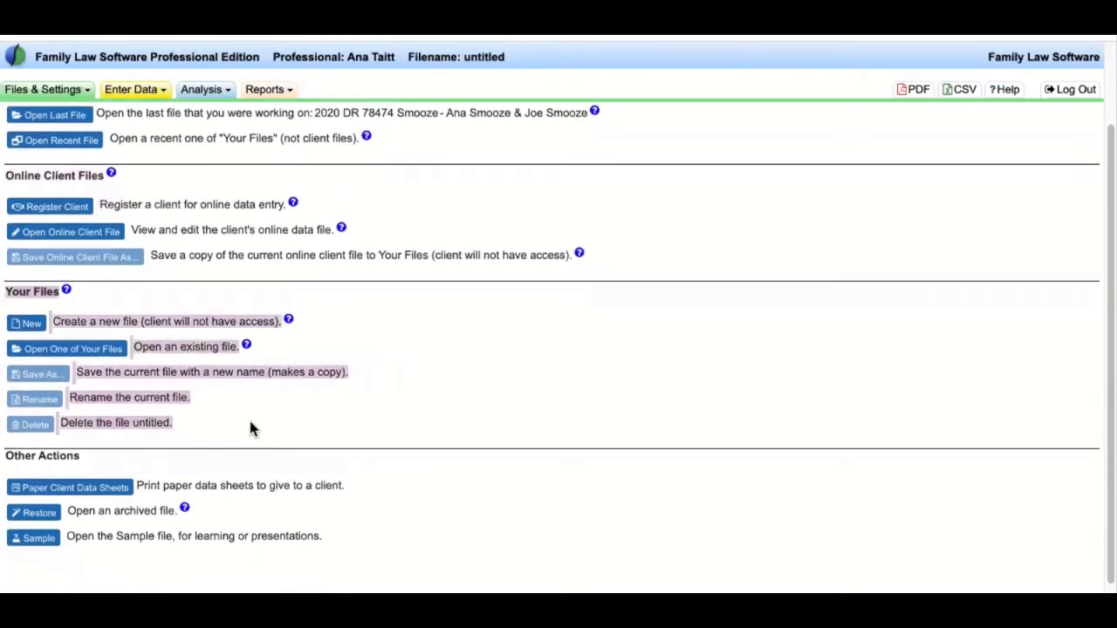
click(249, 428)
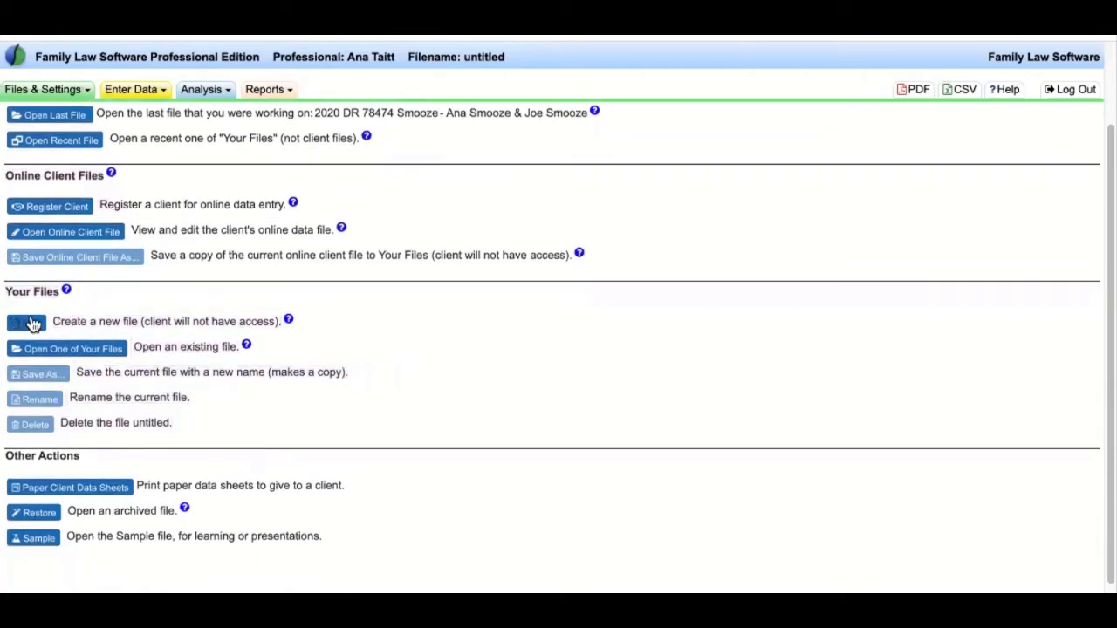
drag(6, 292, 58, 299)
- Review the sample file description, then open the Create New File dialog with state preset to FL
drag(7, 175, 242, 240)
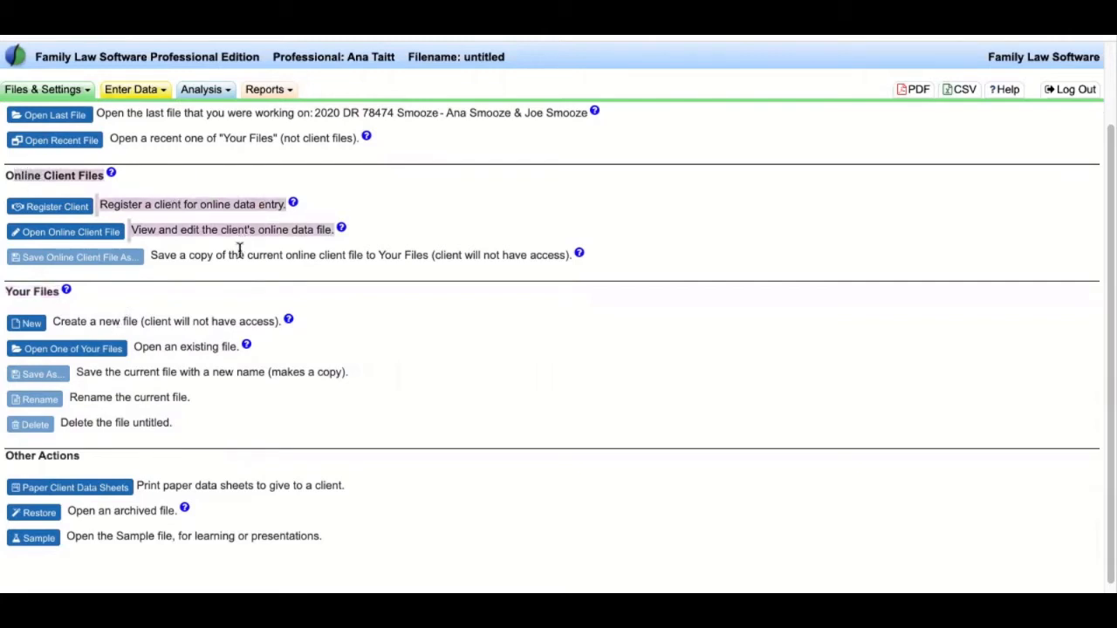
click(239, 249)
drag(4, 297, 275, 414)
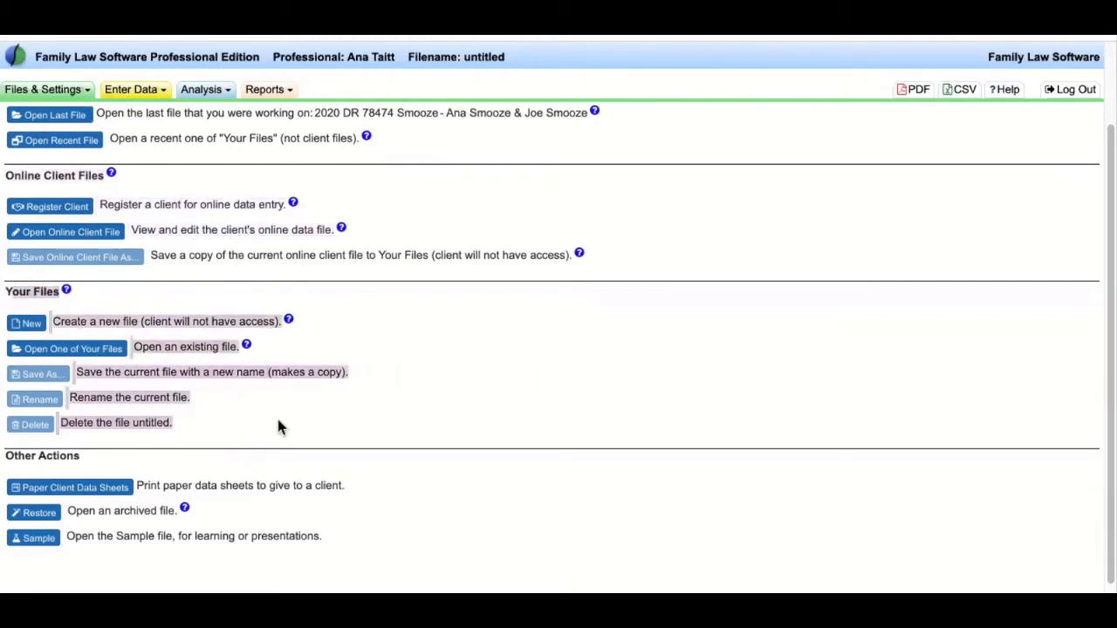
click(285, 413)
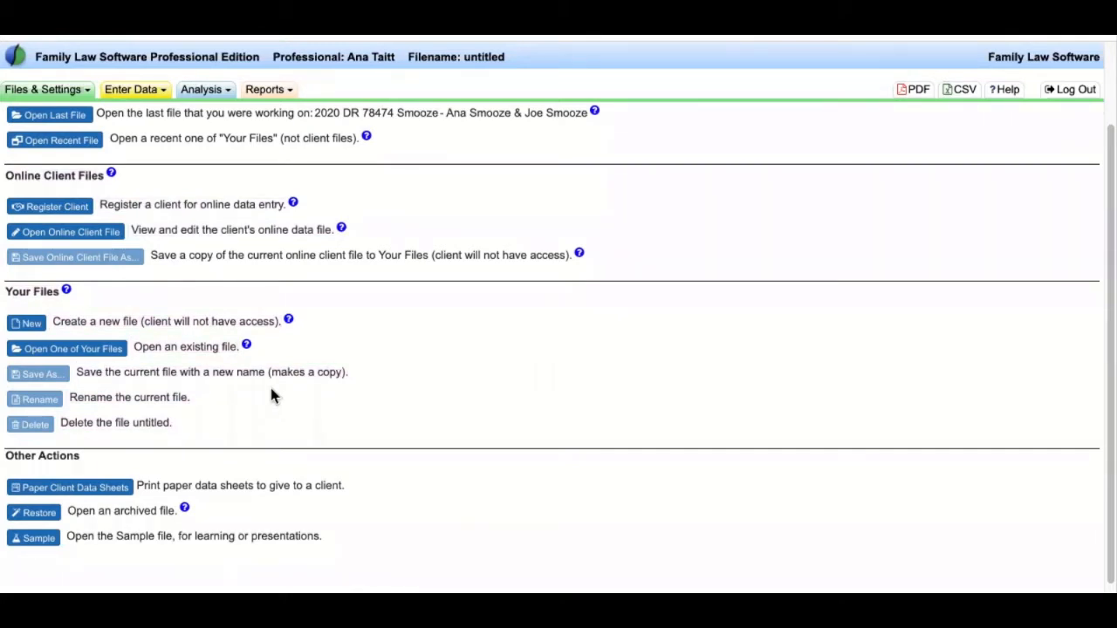
triple_click(250, 534)
scroll(585, 468, up, 2)
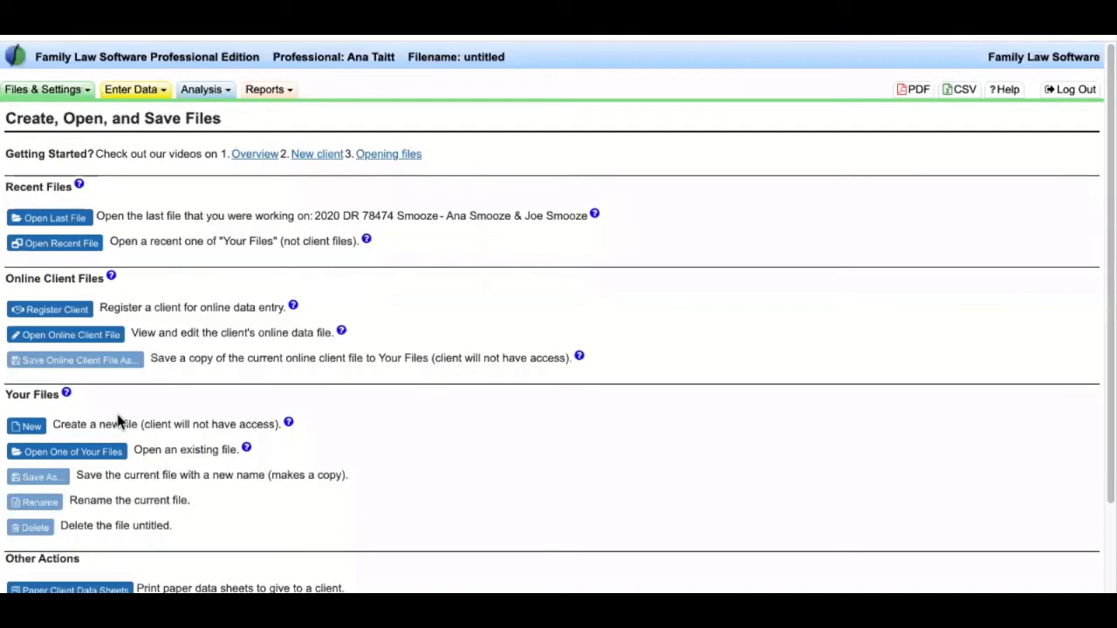
click(27, 427)
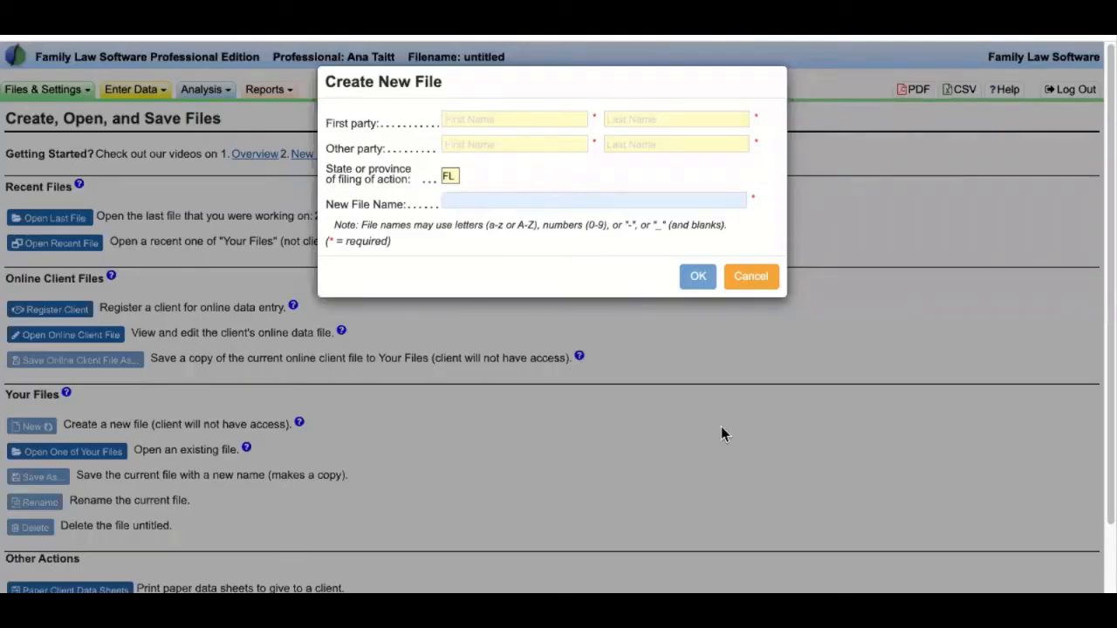
- Enter the first party's first and last name and the other party's first name
click(532, 117)
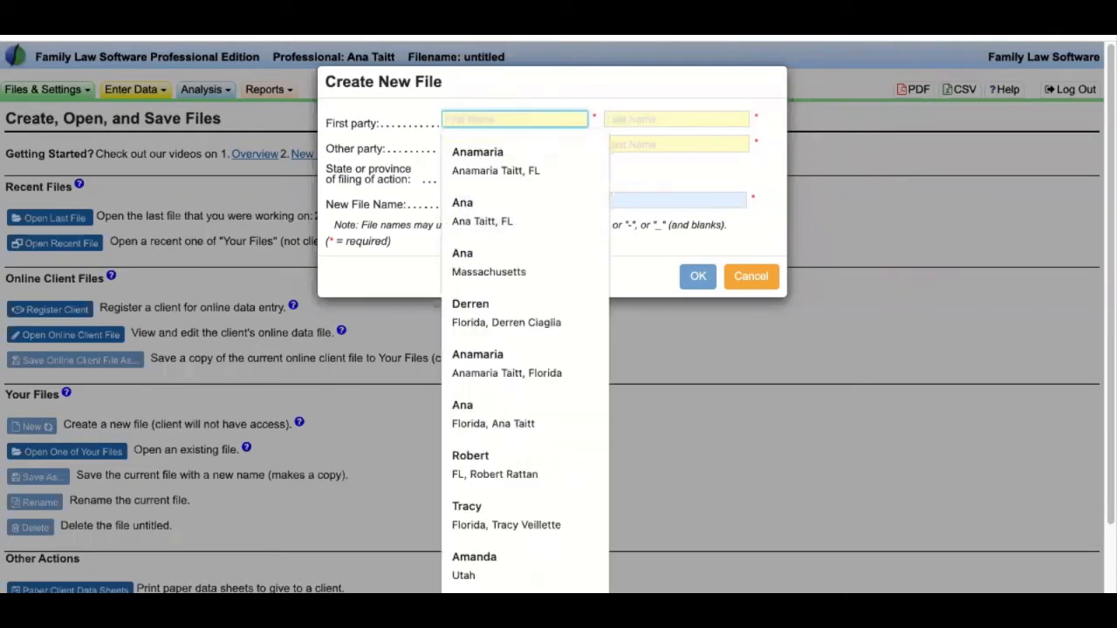
click(706, 116)
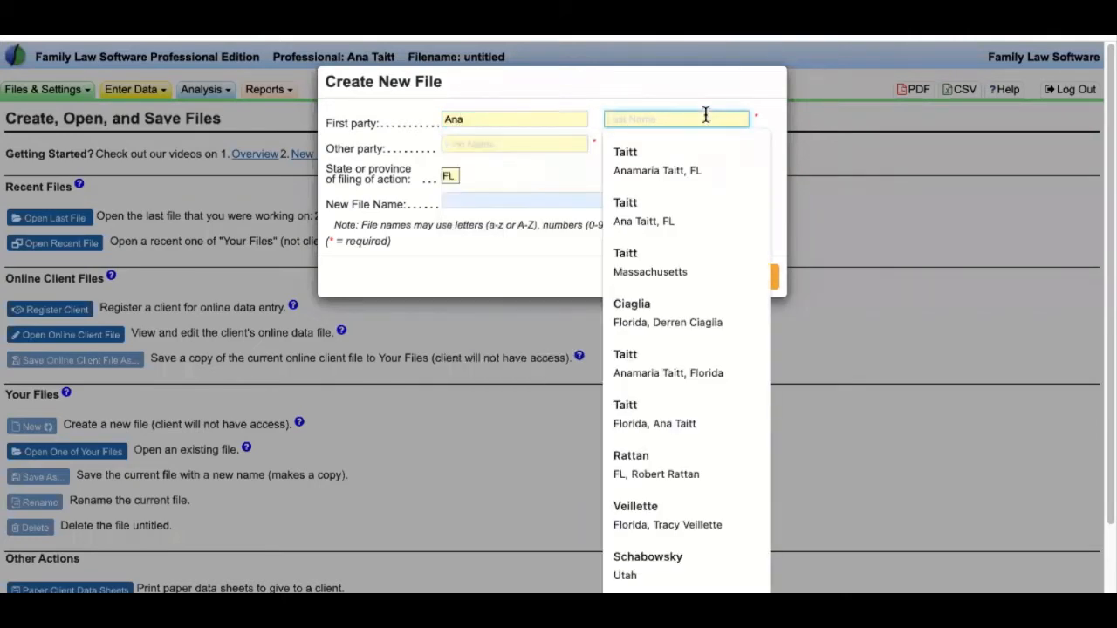
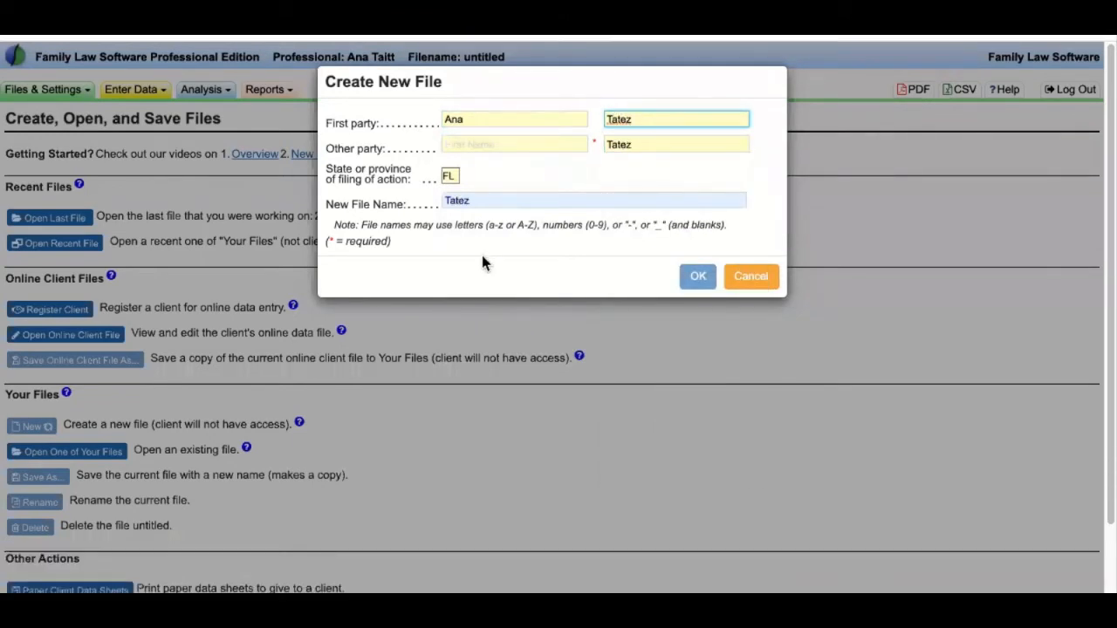
click(481, 144)
text(Jo)
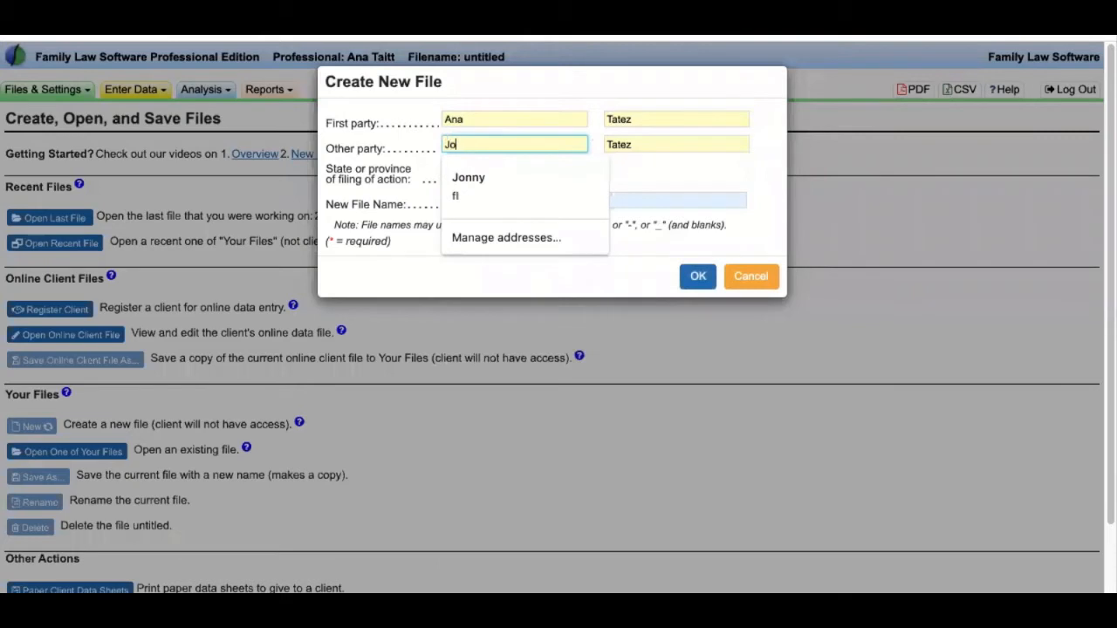
text(e)
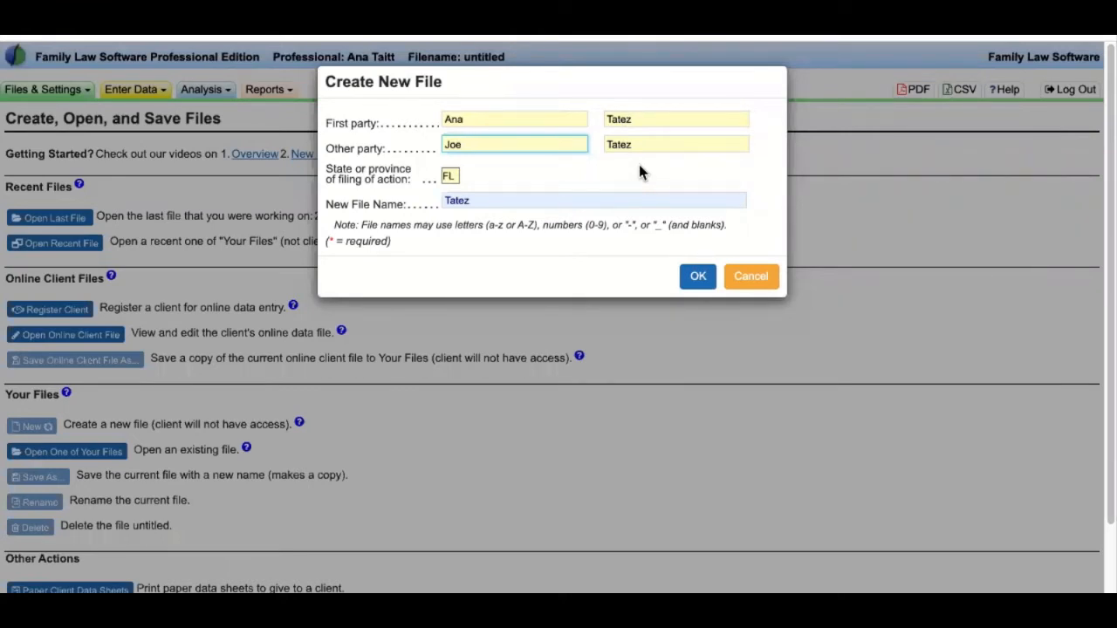
click(555, 199)
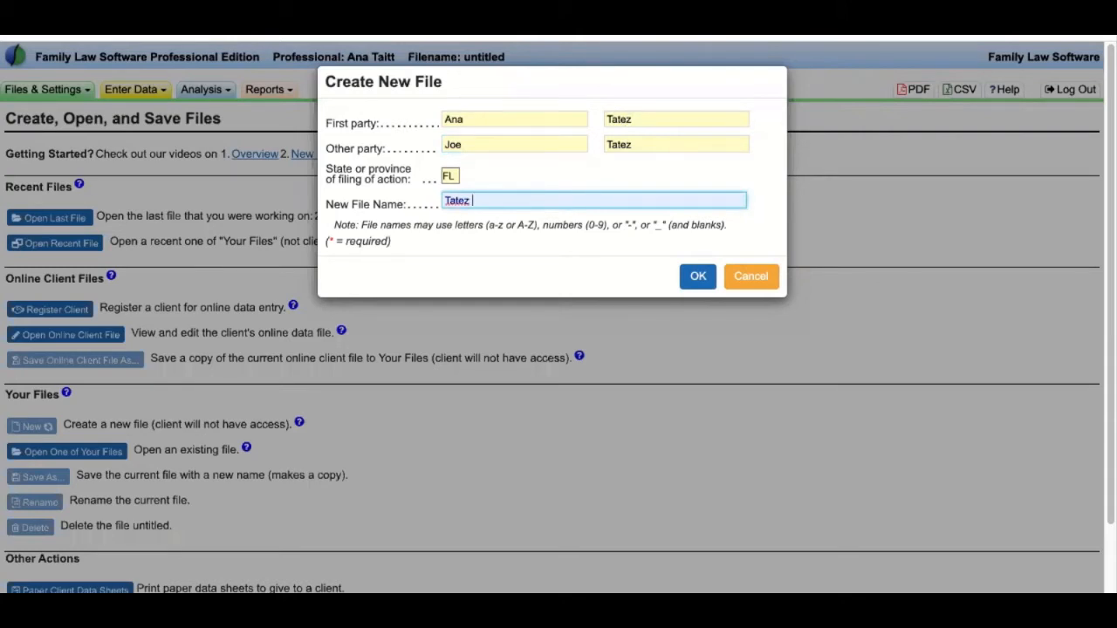
text(2)
key(BackSpace)
- Create the case file and review its Florida Child Support Calculator page showing $0 monthly support
click(696, 279)
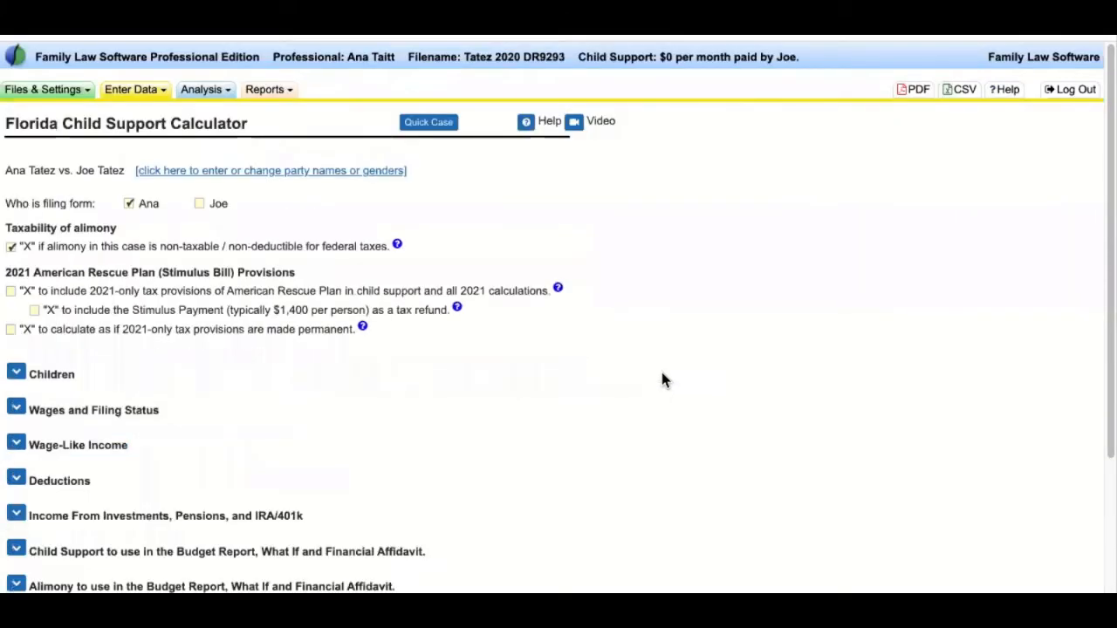
drag(250, 123, 7, 122)
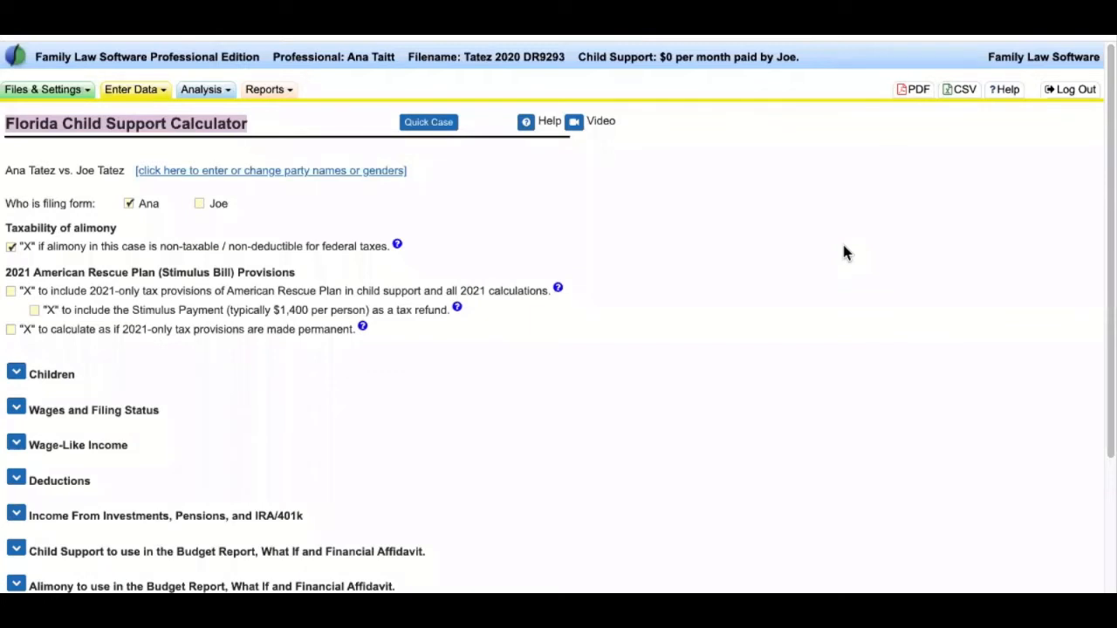
click(842, 242)
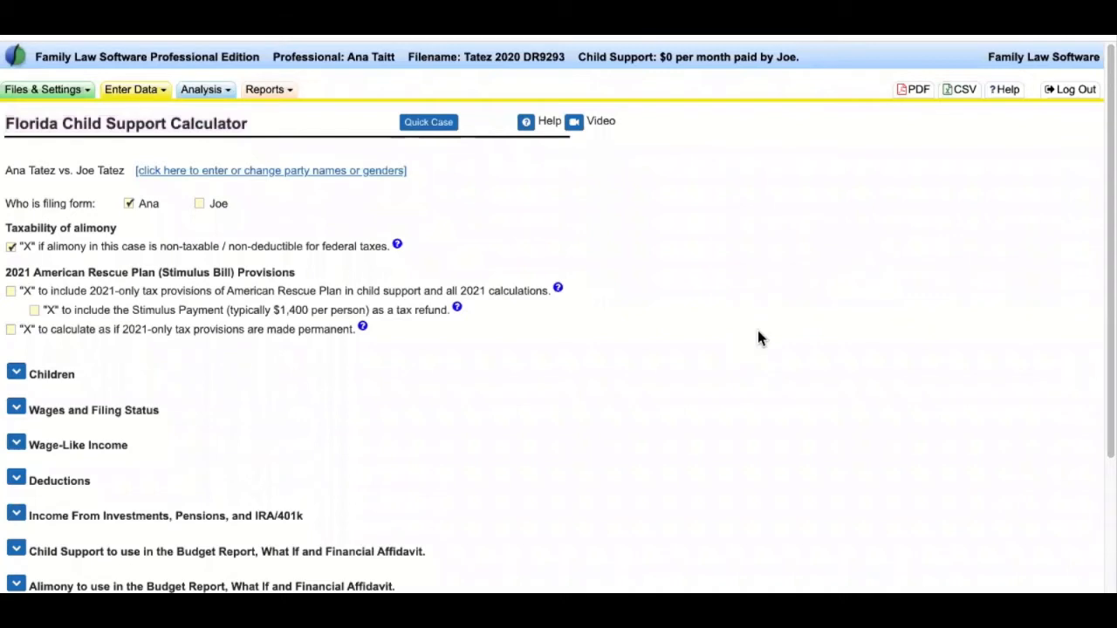
click(137, 93)
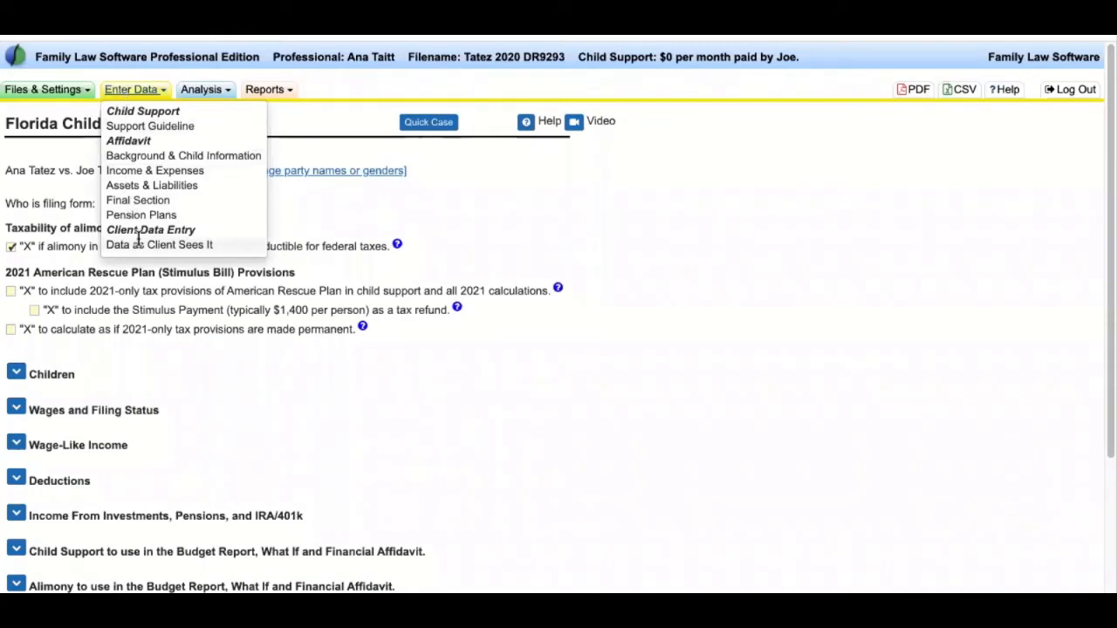
- Close the Enter Data menu and show the Analysis menu's What If, Alimony, Property and Arrears options
click(329, 204)
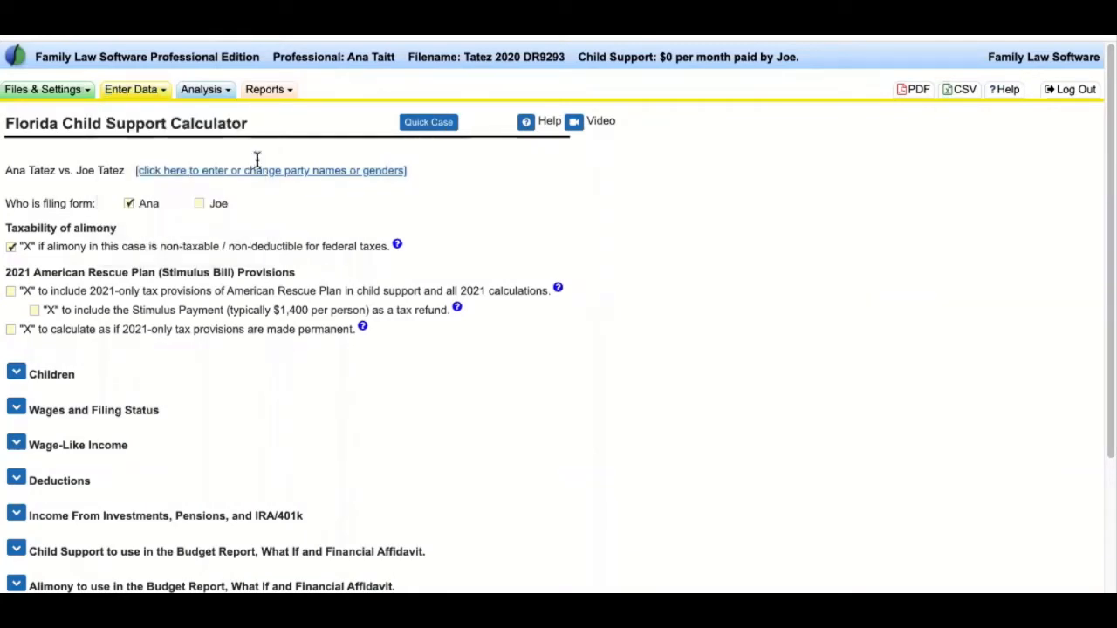
click(207, 96)
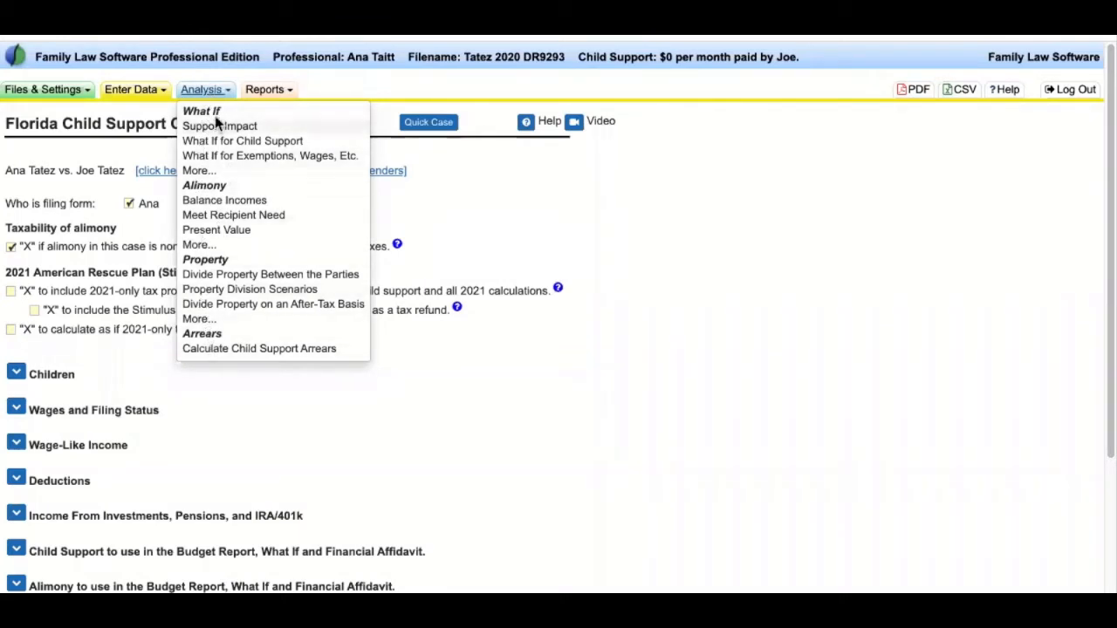
- Glance at the Reports menu, then go to Enter Data > Background & Child Information
click(269, 91)
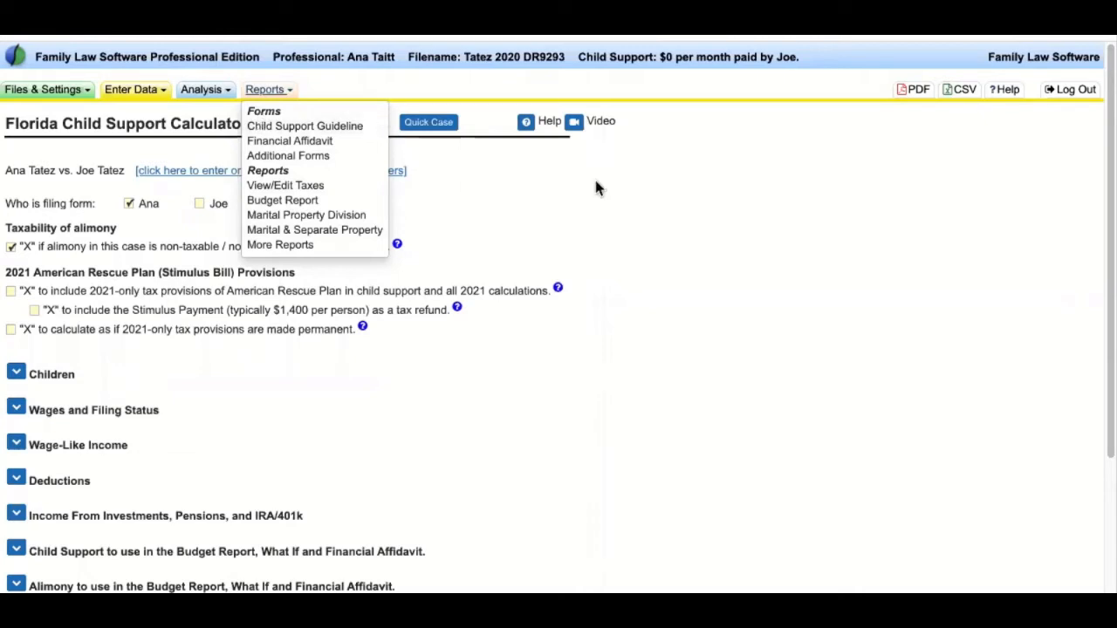
click(140, 95)
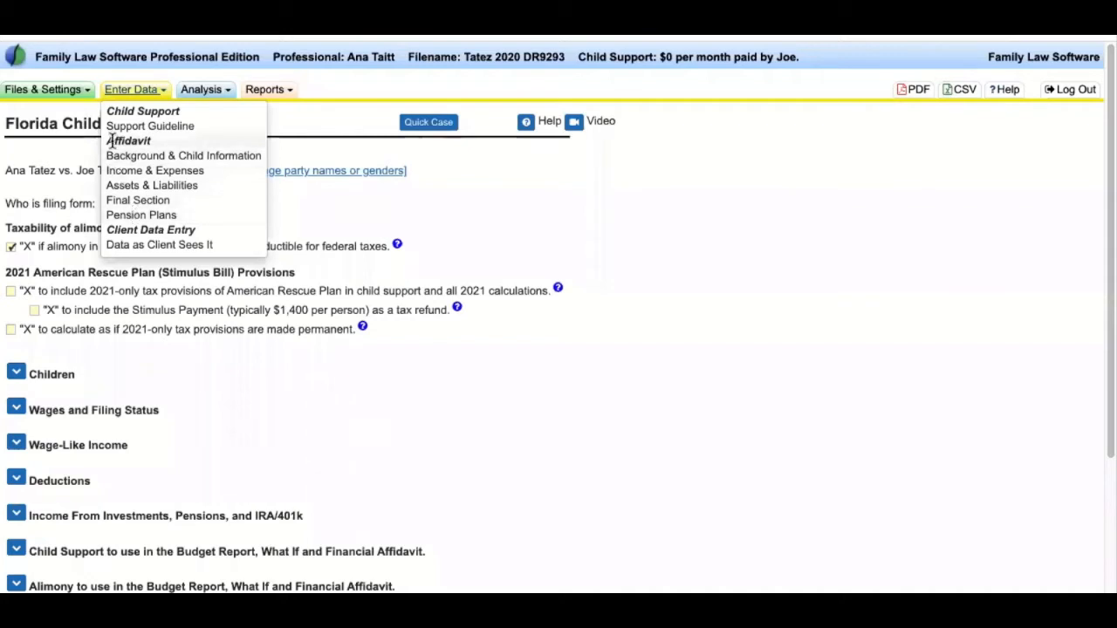
click(117, 155)
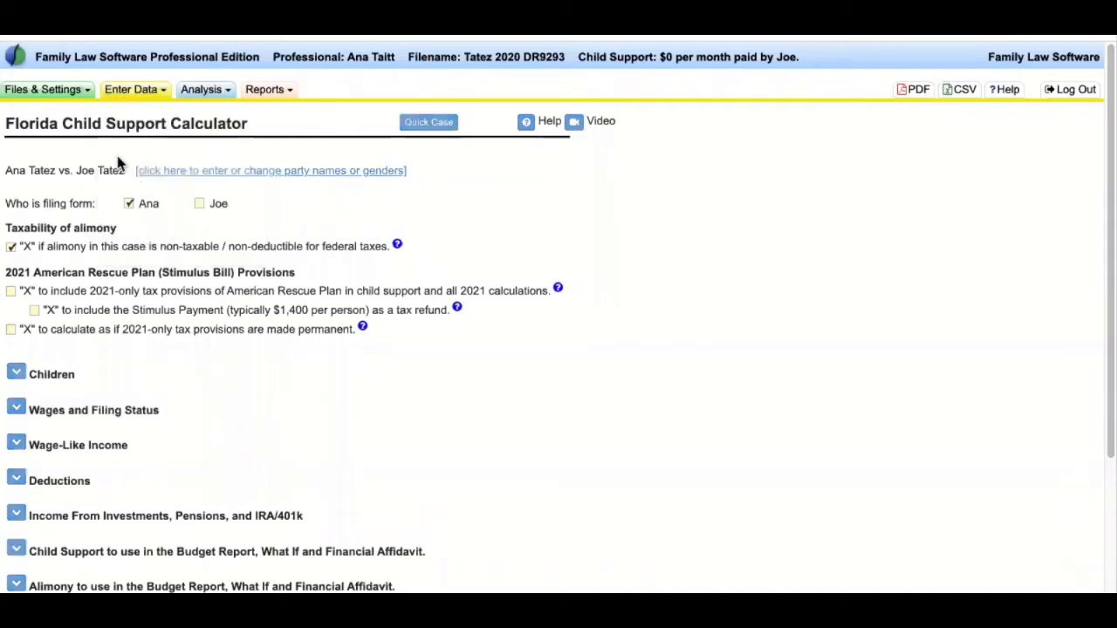
- Expand the first party's section and review date of birth, residence state FL and Single filing status
drag(281, 129, 4, 124)
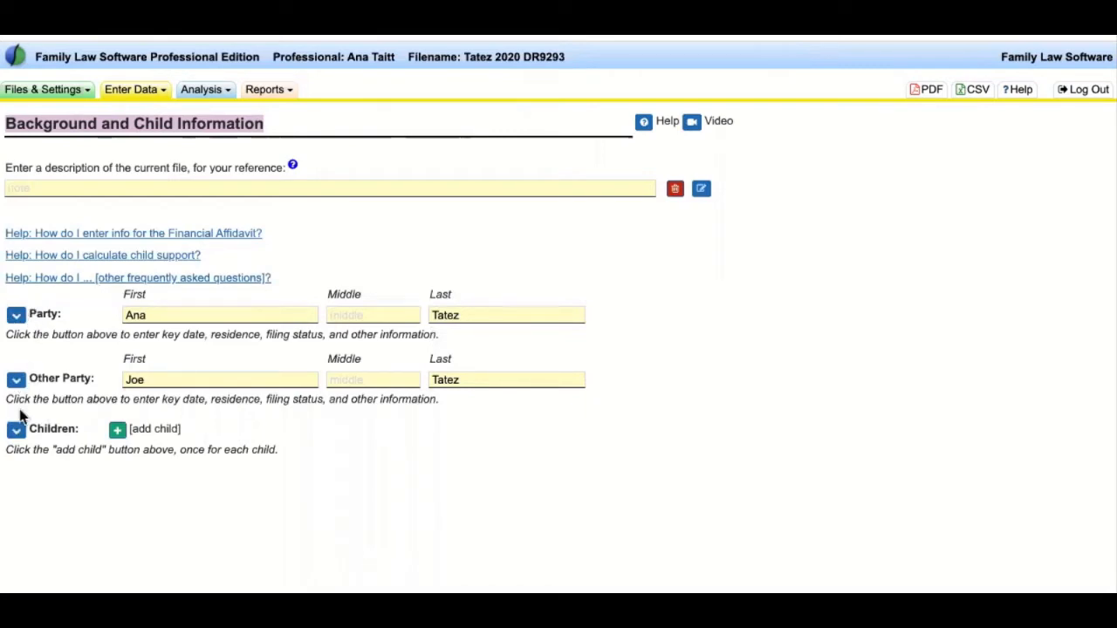
click(17, 317)
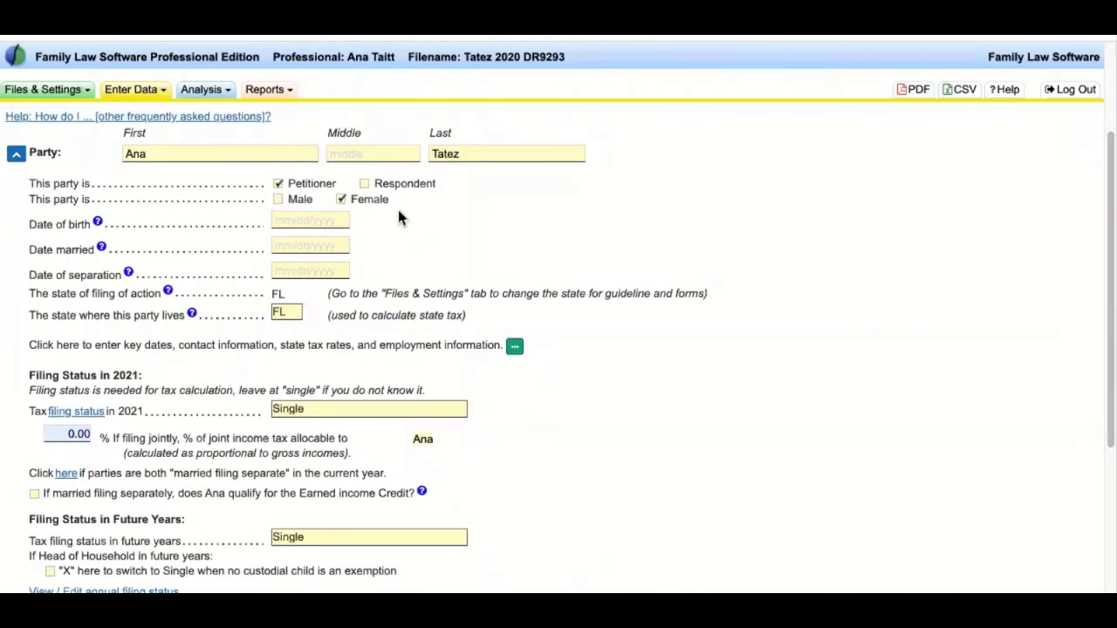
drag(39, 224, 89, 249)
click(46, 233)
drag(29, 221, 144, 321)
click(218, 359)
drag(299, 294, 265, 293)
click(363, 300)
drag(19, 315, 276, 318)
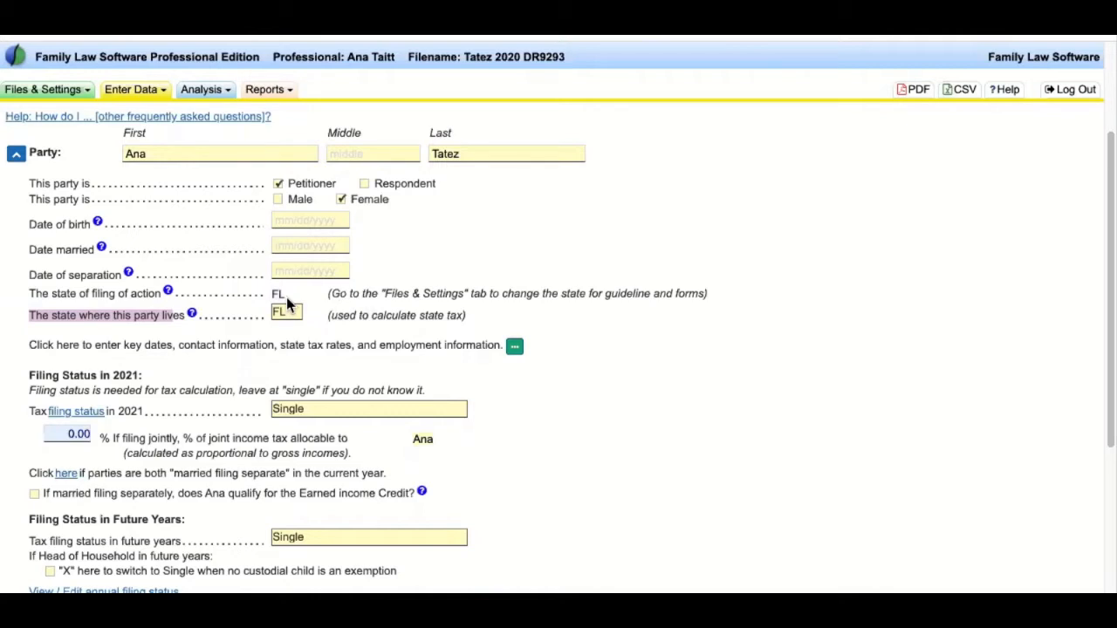
- Browse the state list but leave FL as the first party's residence, then collapse her section
click(292, 312)
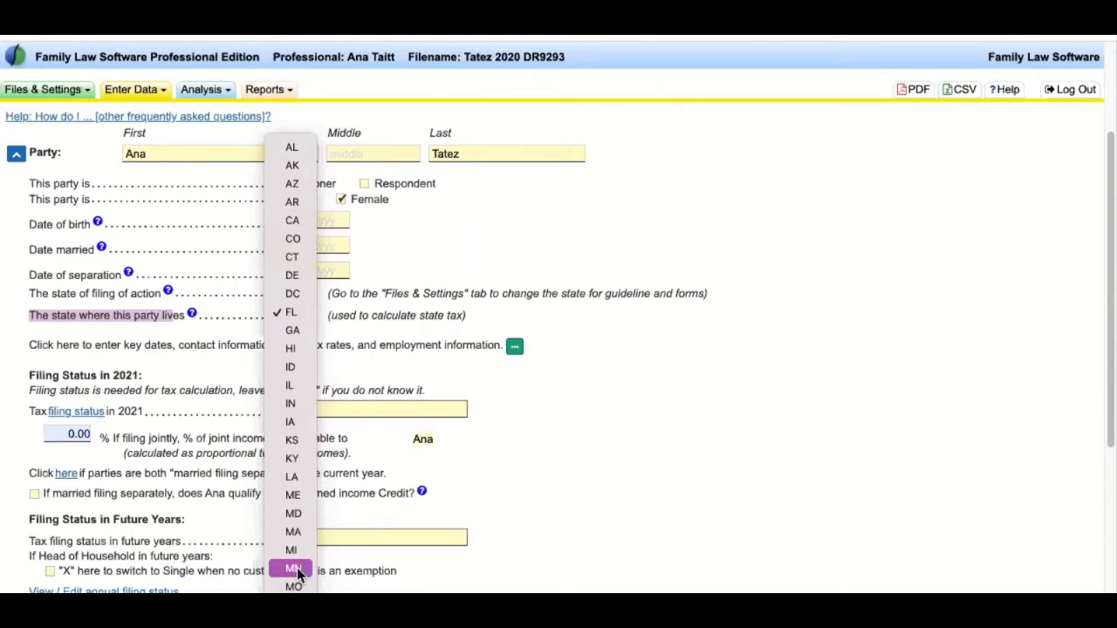
scroll(297, 558, down, 5)
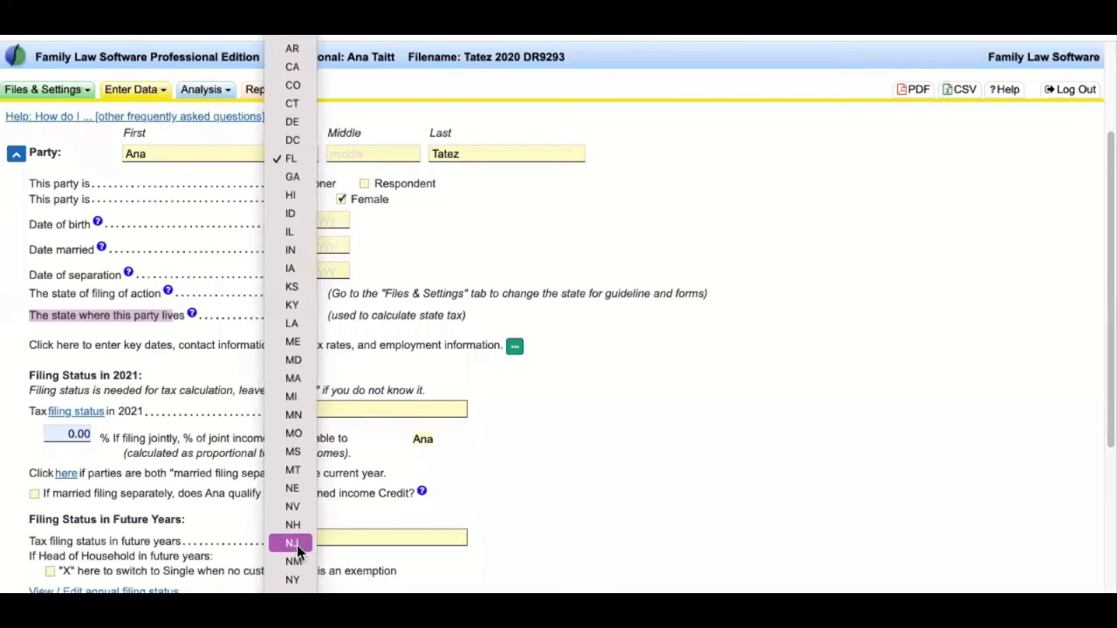
scroll(296, 553, down, 1)
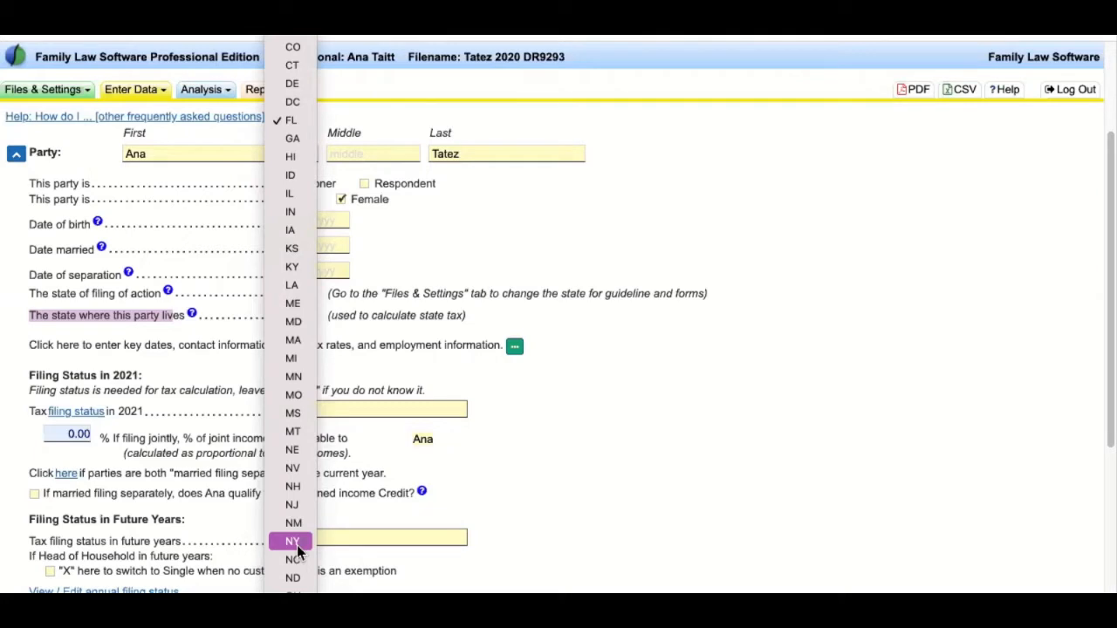
scroll(296, 548, down, 6)
scroll(296, 549, down, 2)
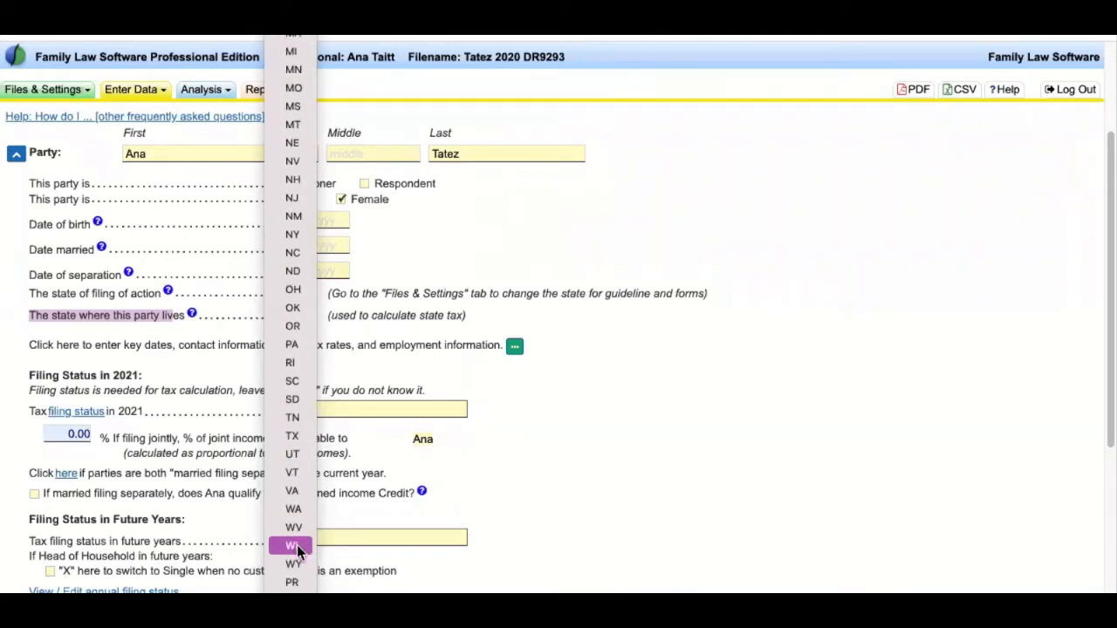
scroll(296, 549, down, 5)
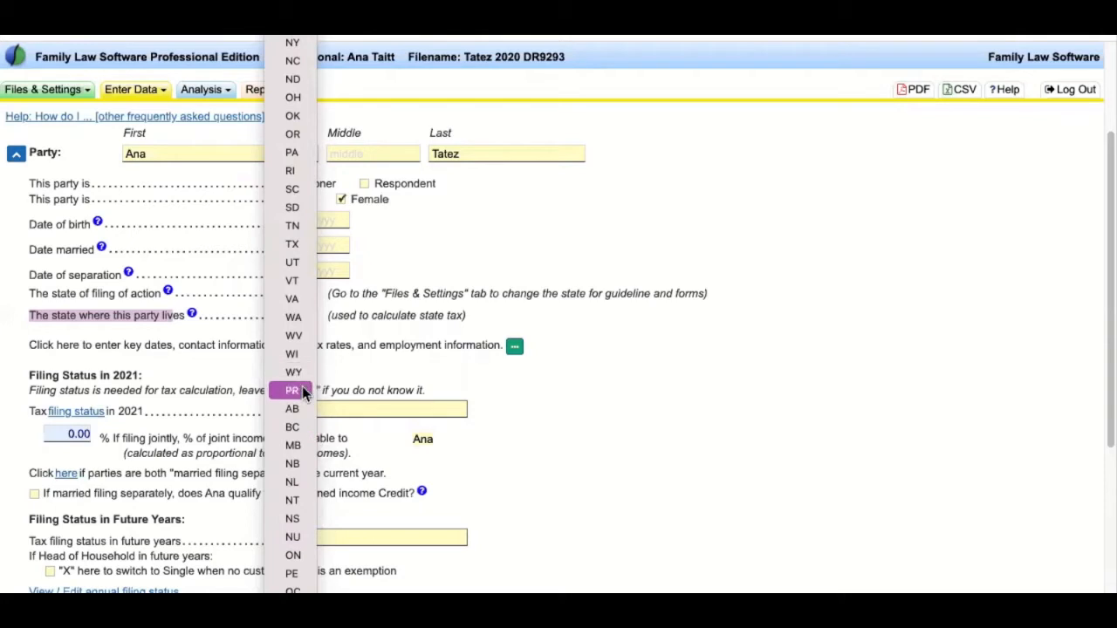
scroll(290, 315, down, 1)
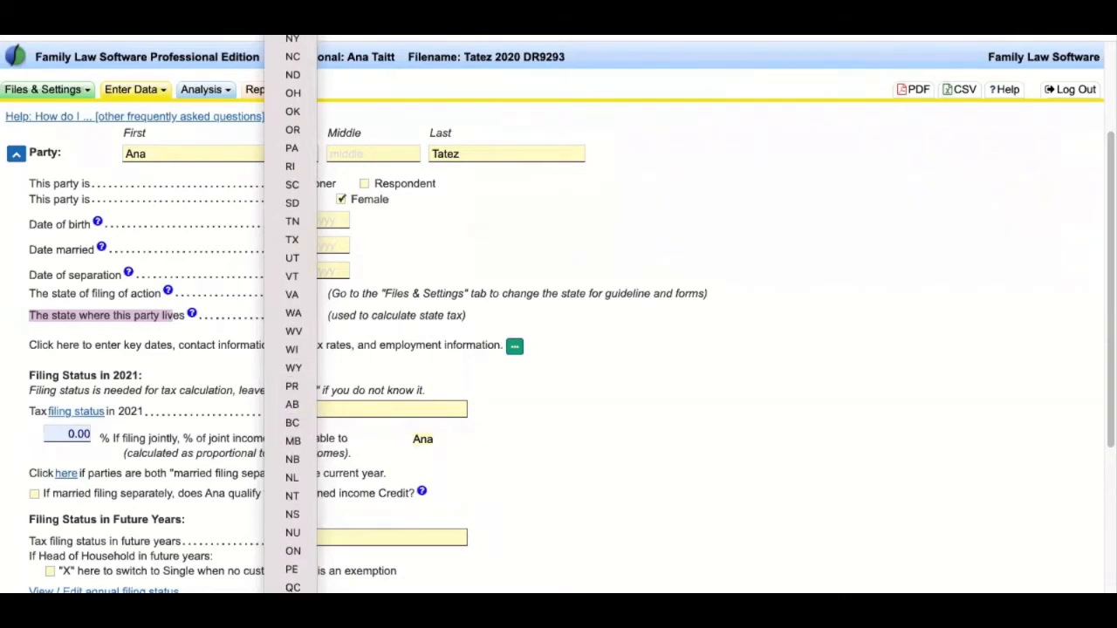
click(700, 368)
click(701, 367)
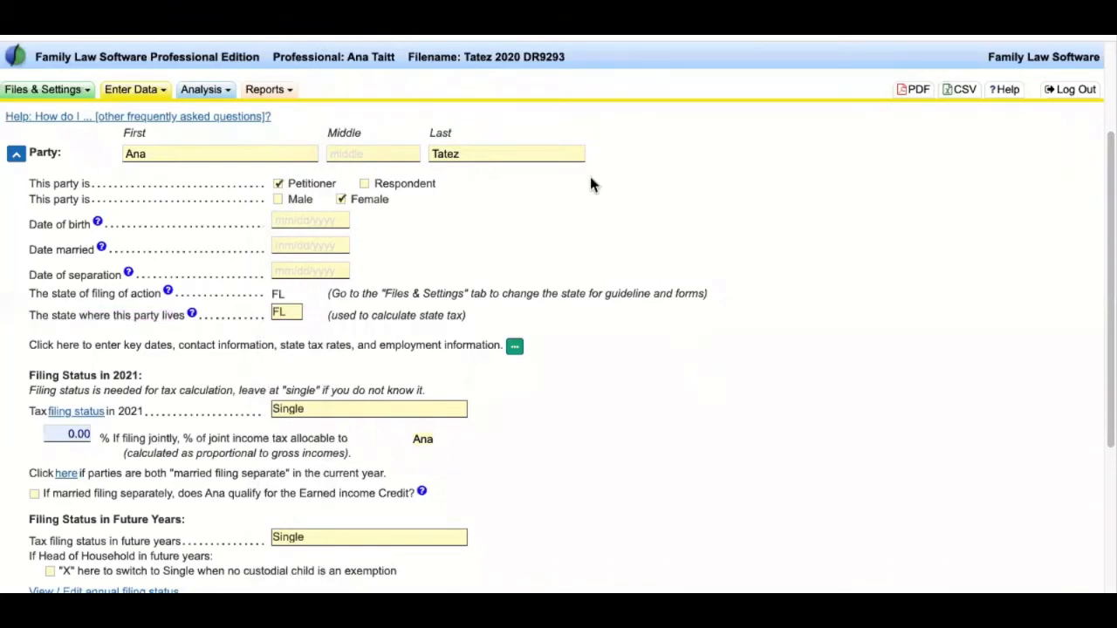
click(17, 155)
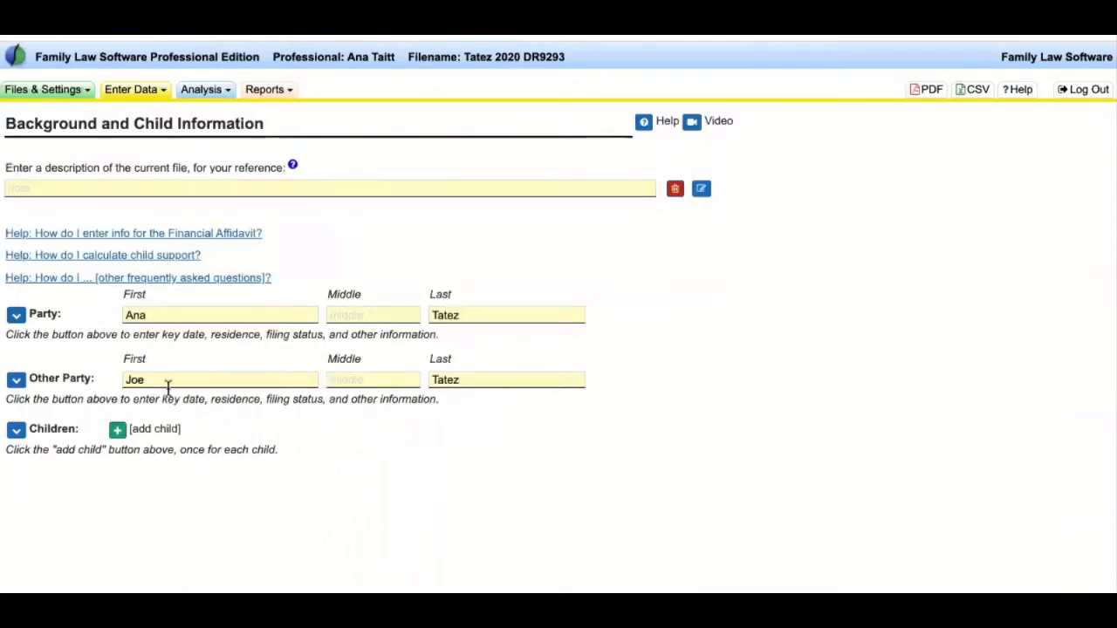
- Keep FL as the other party's state in his expanded details, then collapse his section
click(16, 380)
click(283, 225)
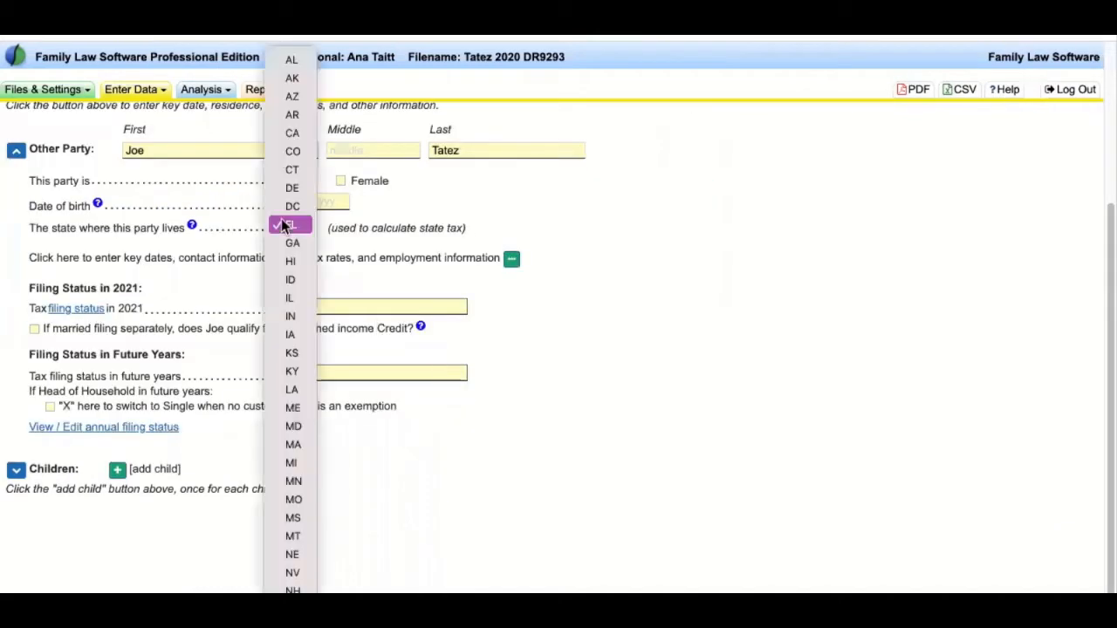
click(299, 224)
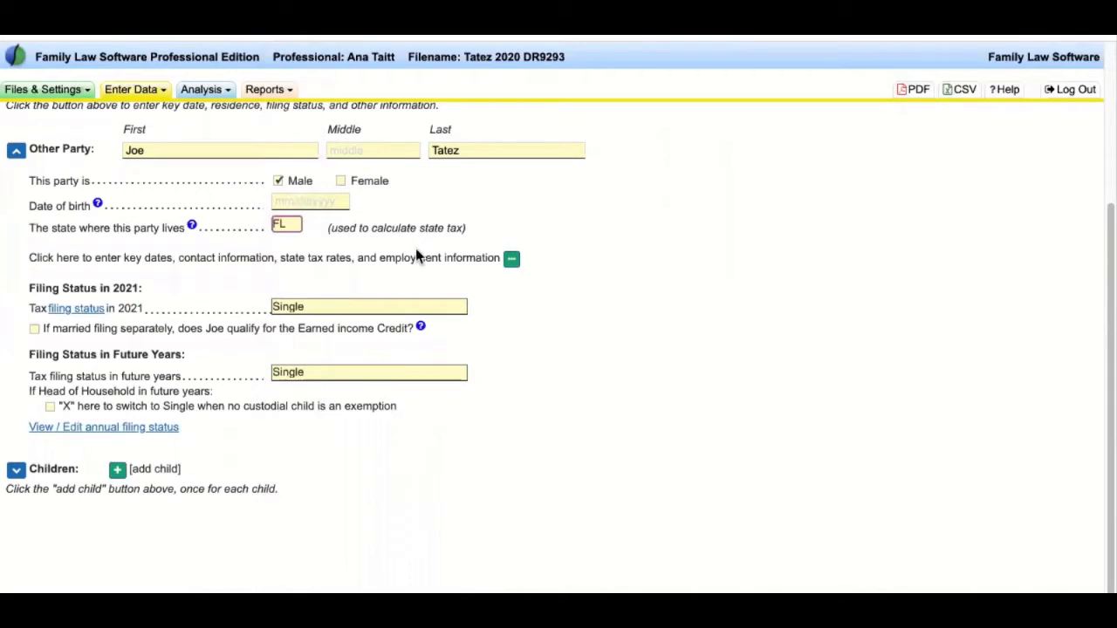
click(15, 152)
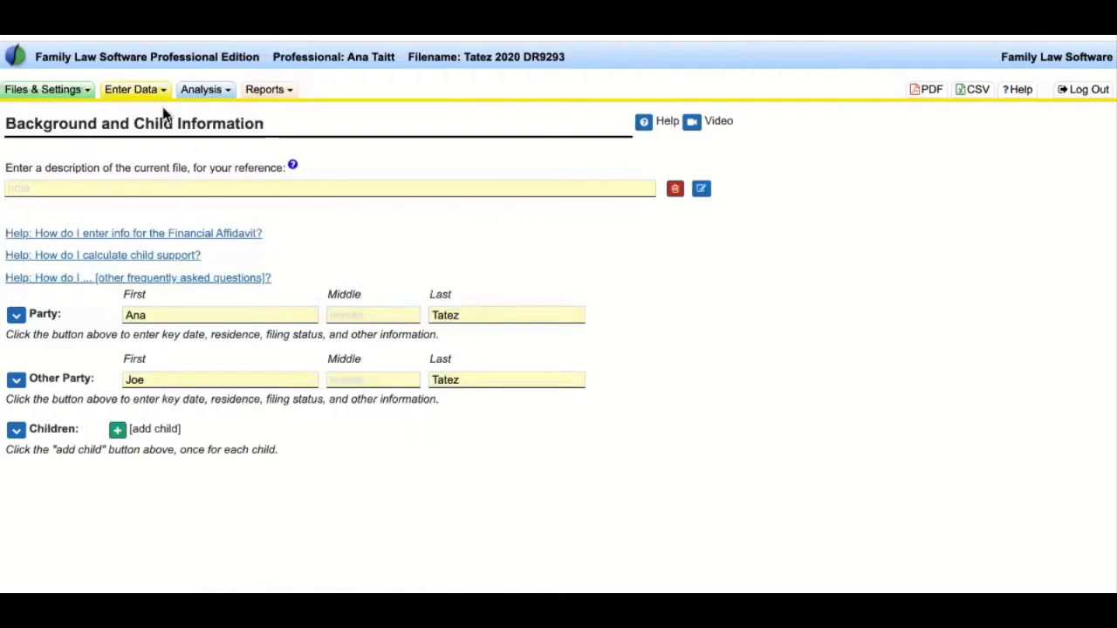
click(133, 89)
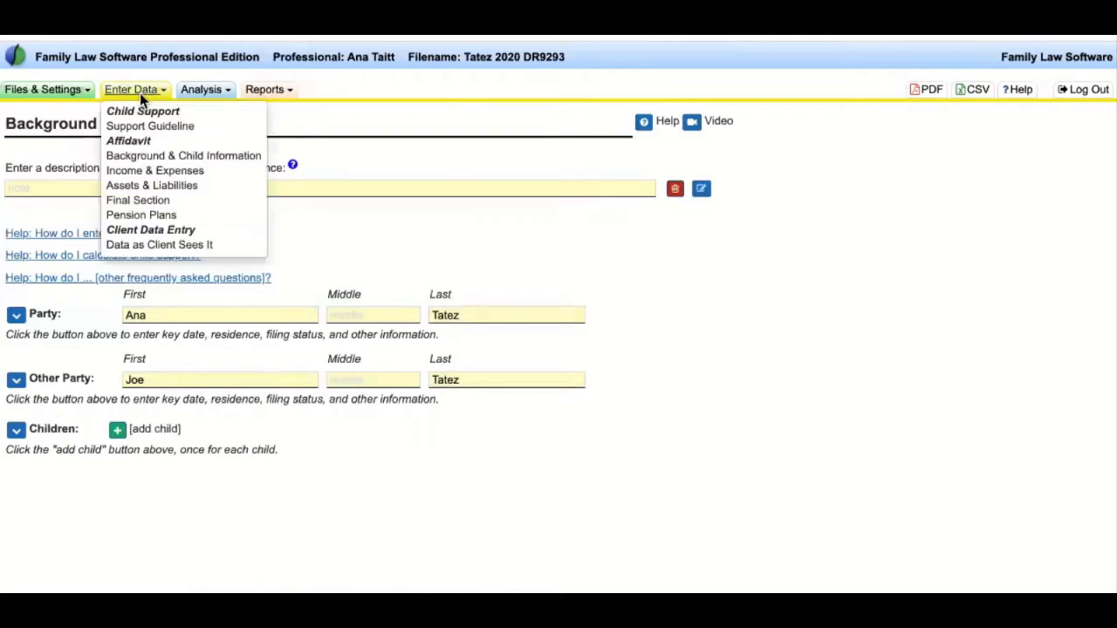
click(155, 170)
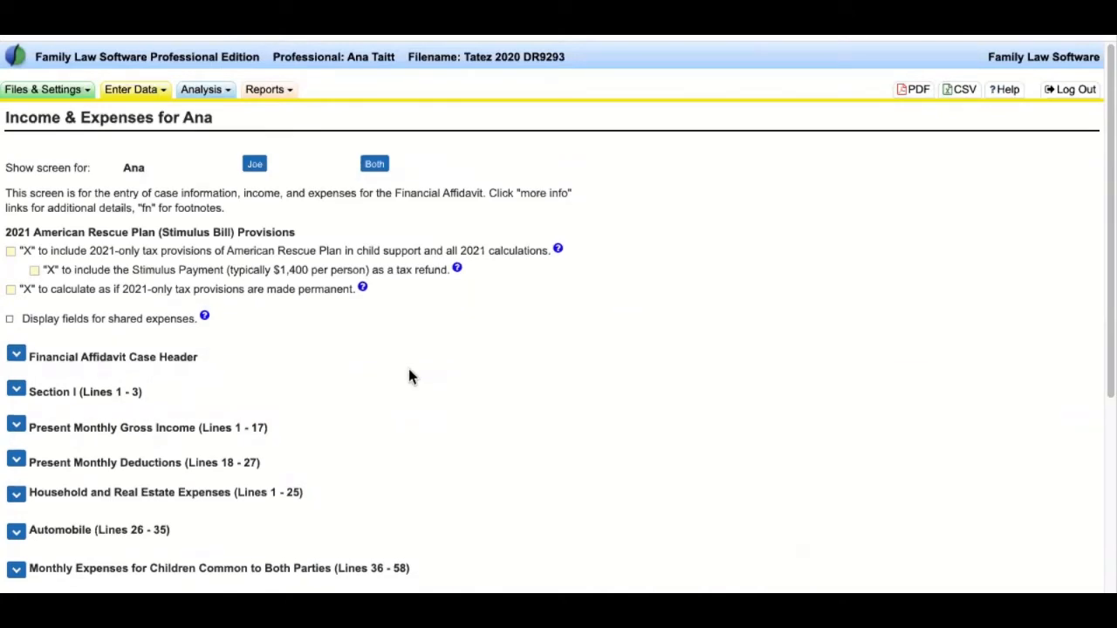
scroll(408, 370, down, 3)
scroll(408, 371, down, 1)
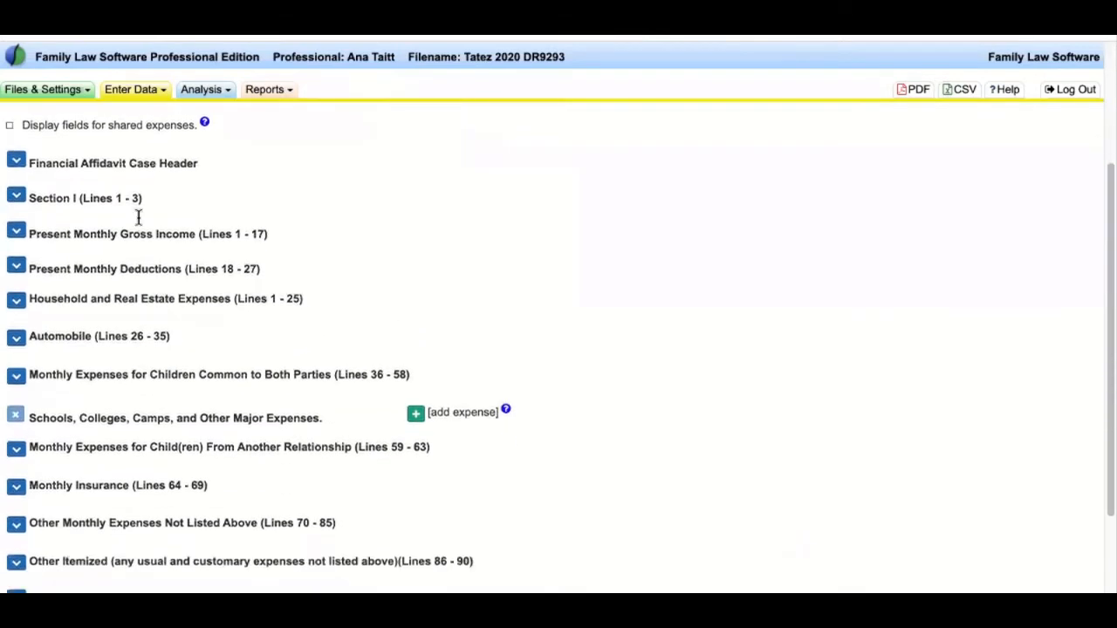
drag(29, 165, 397, 478)
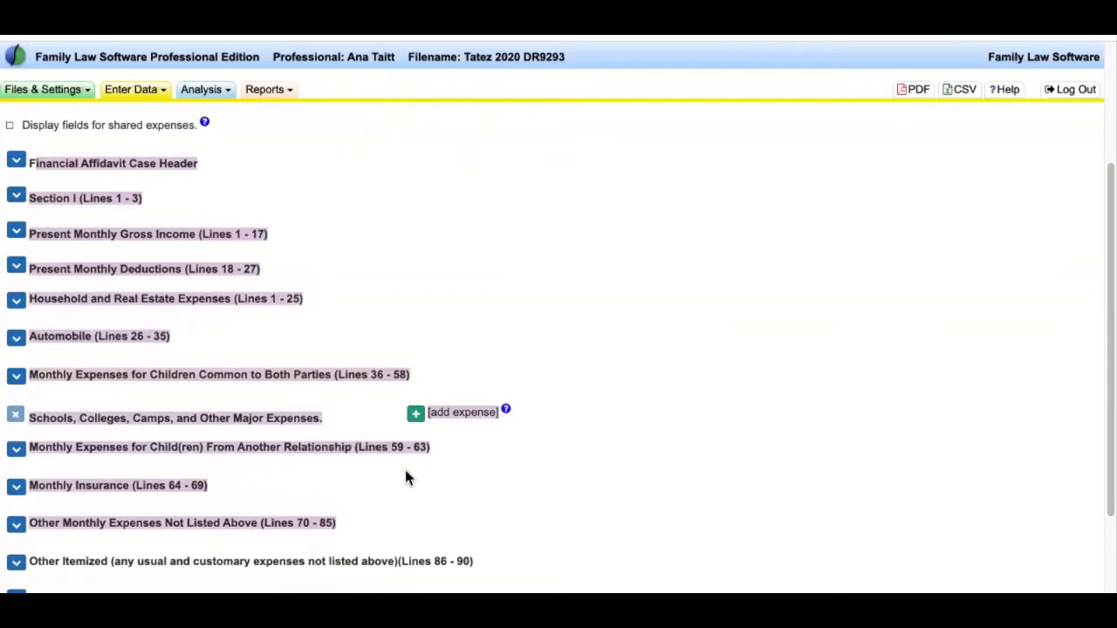
click(494, 270)
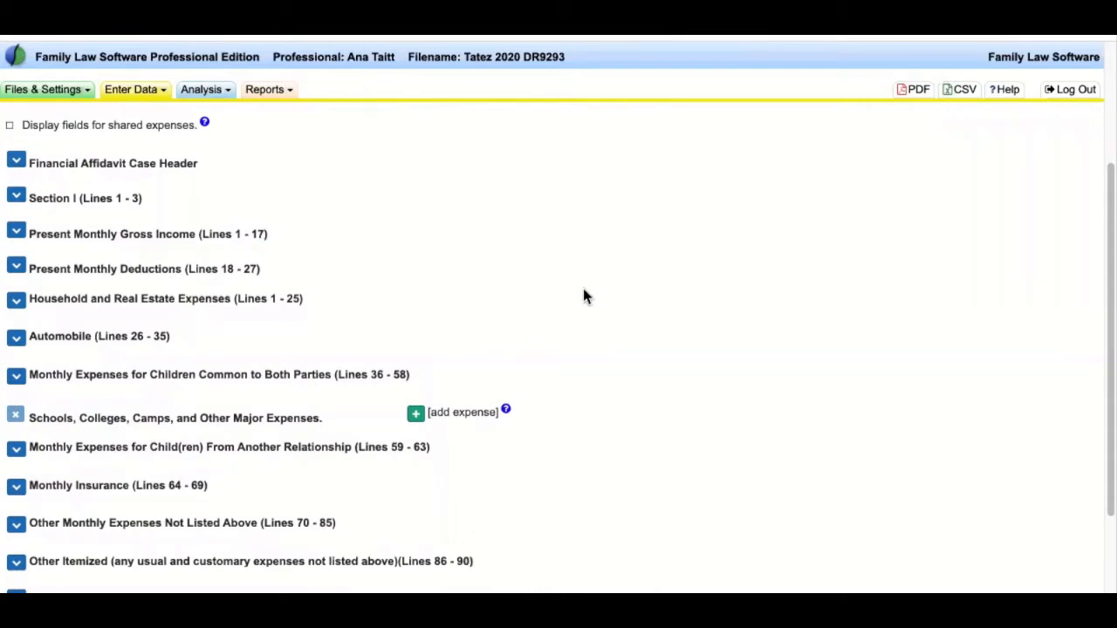
drag(69, 164, 211, 479)
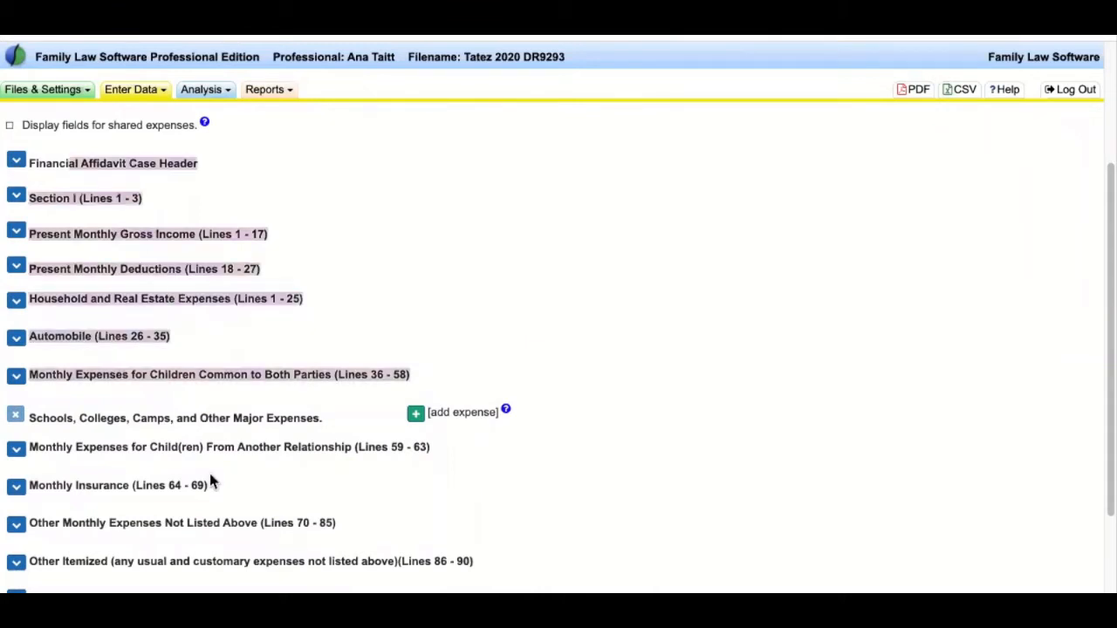
click(239, 252)
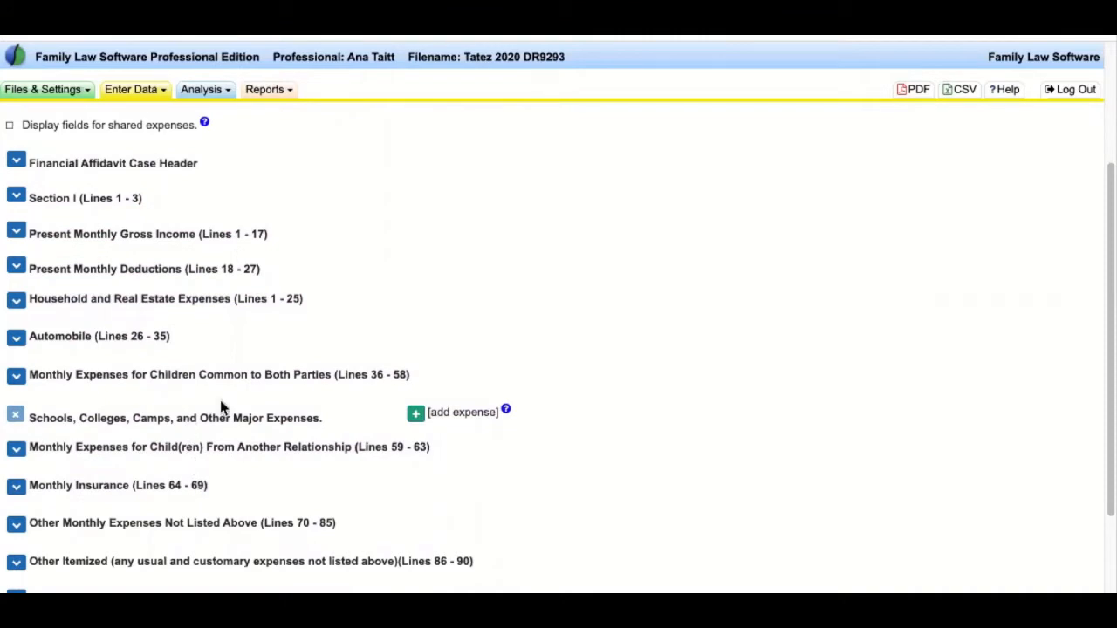
scroll(369, 294, up, 3)
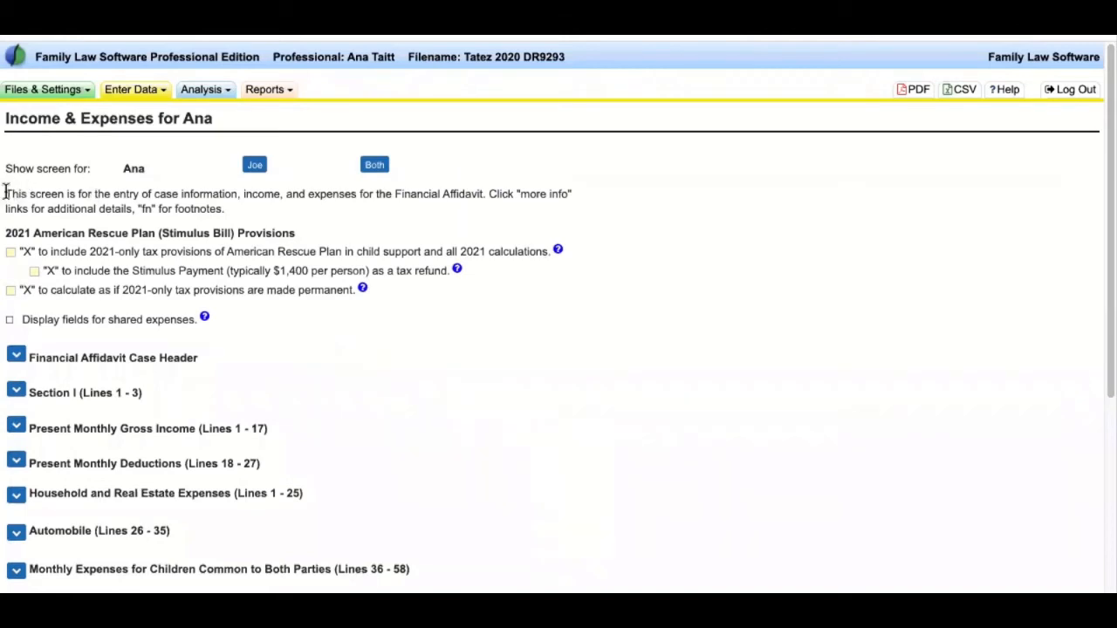
drag(9, 168, 515, 350)
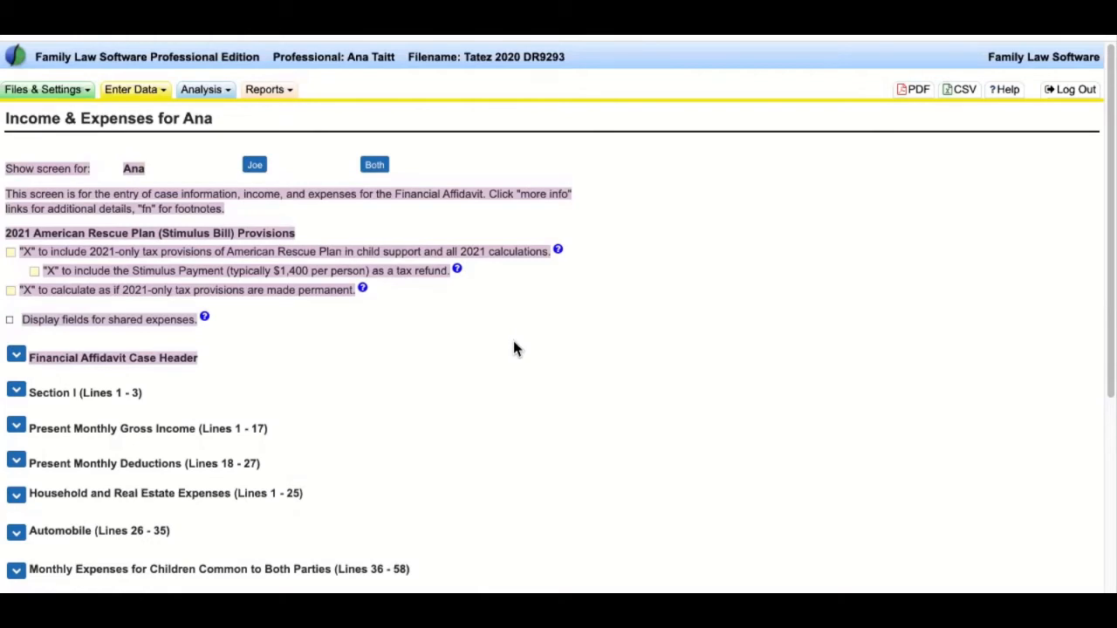
click(502, 321)
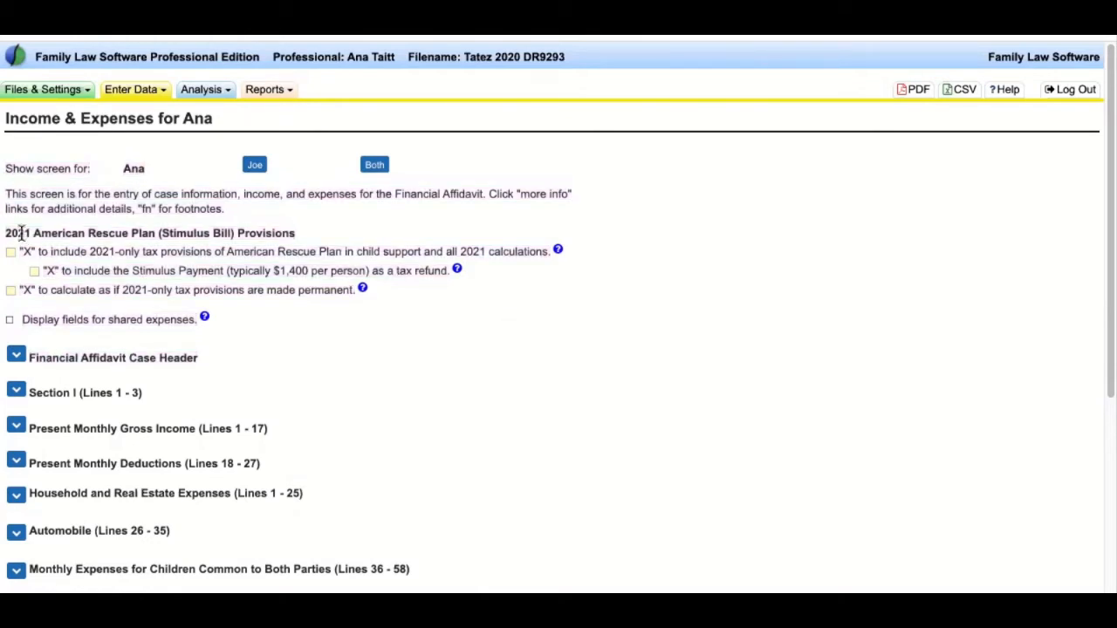
drag(5, 232, 532, 333)
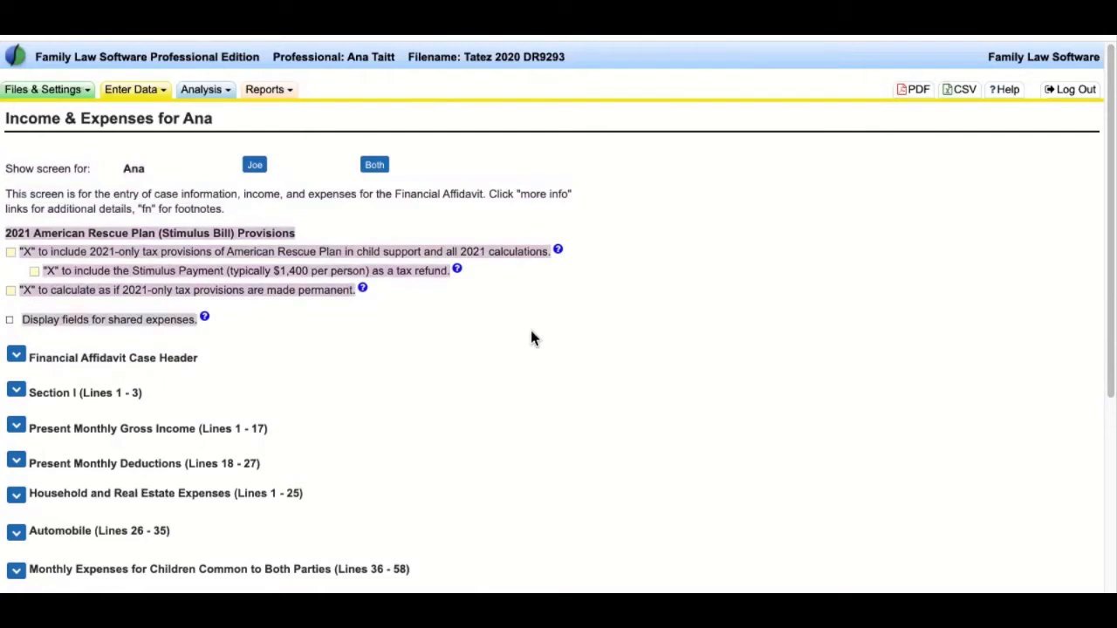
click(532, 332)
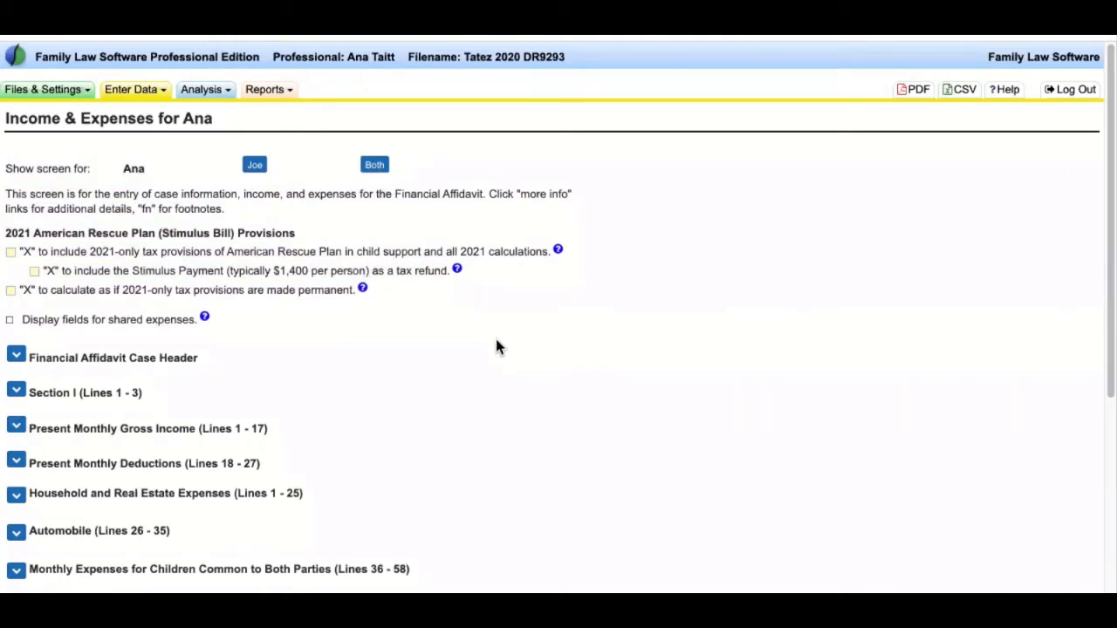
triple_click(234, 233)
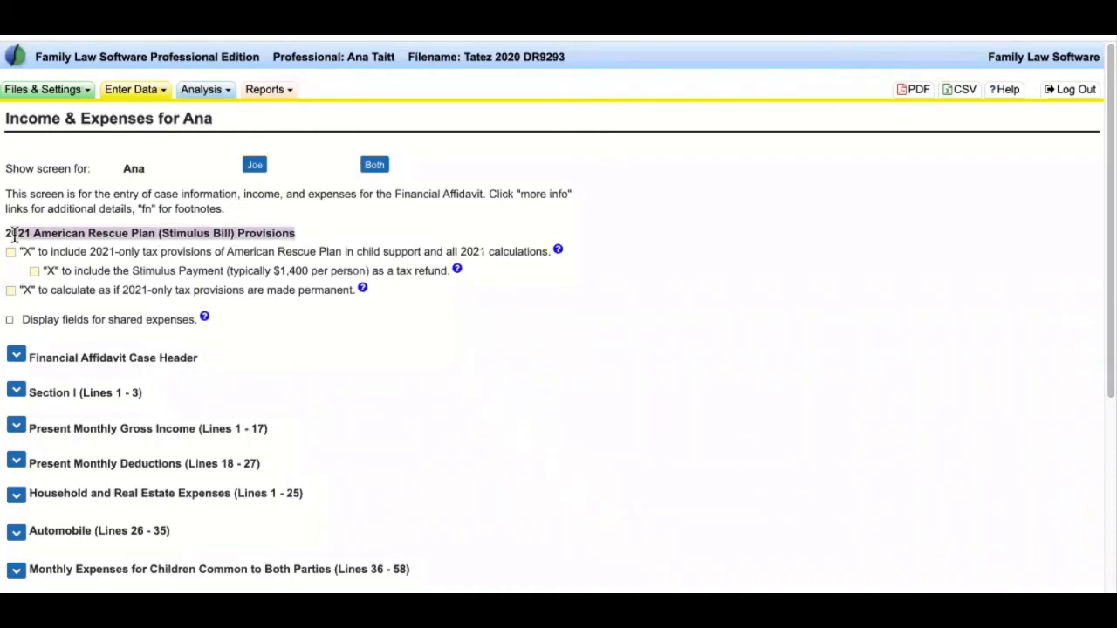
click(136, 232)
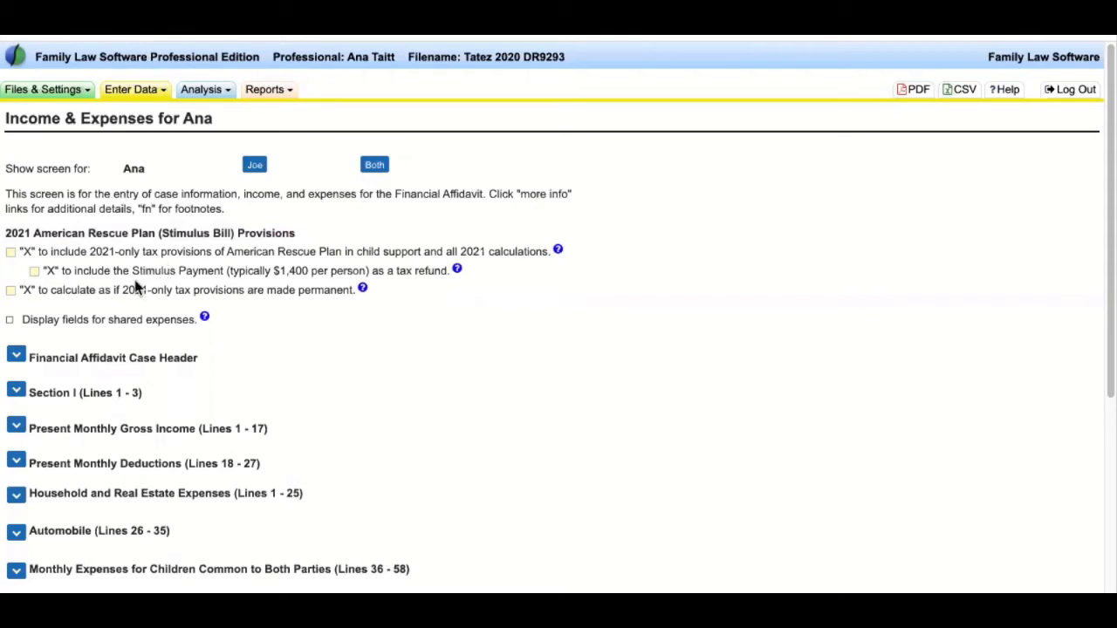
click(12, 253)
drag(132, 272, 394, 271)
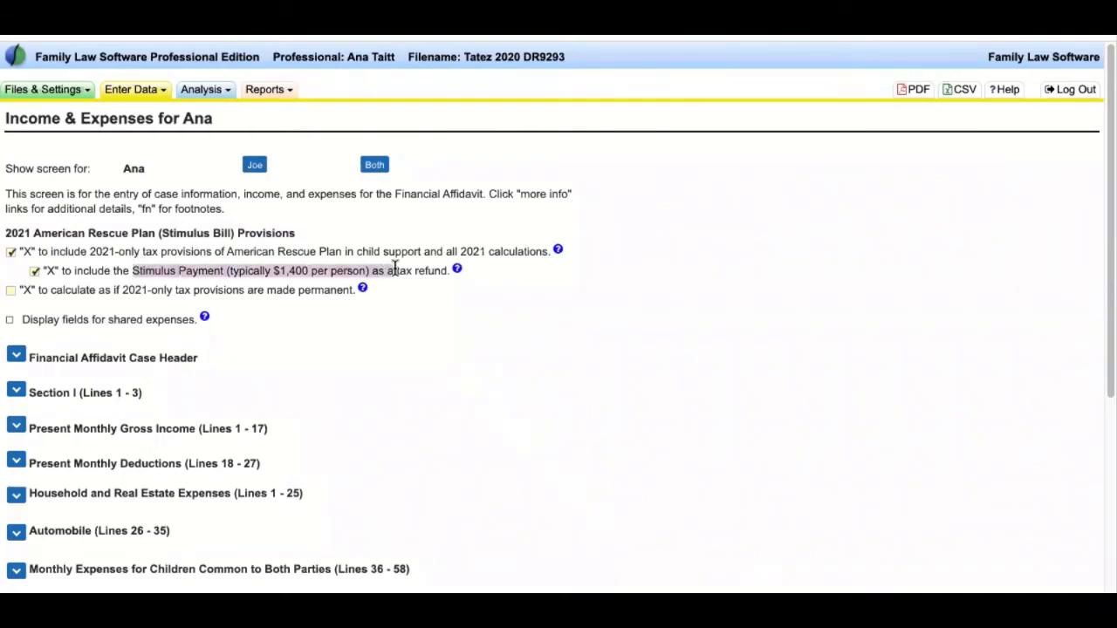
click(34, 272)
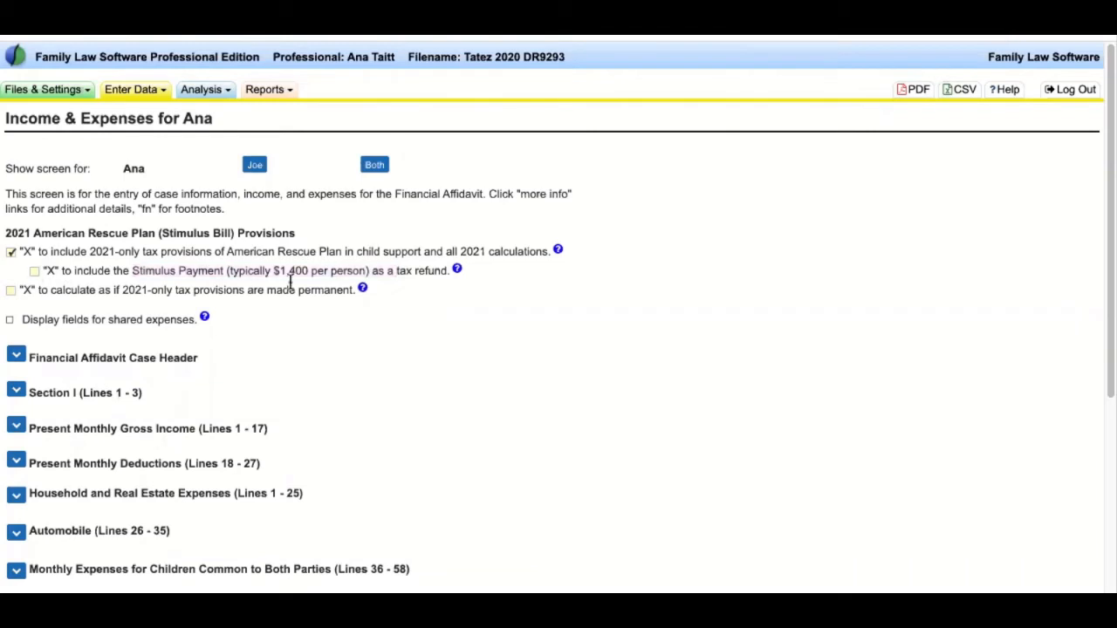
drag(133, 272, 370, 275)
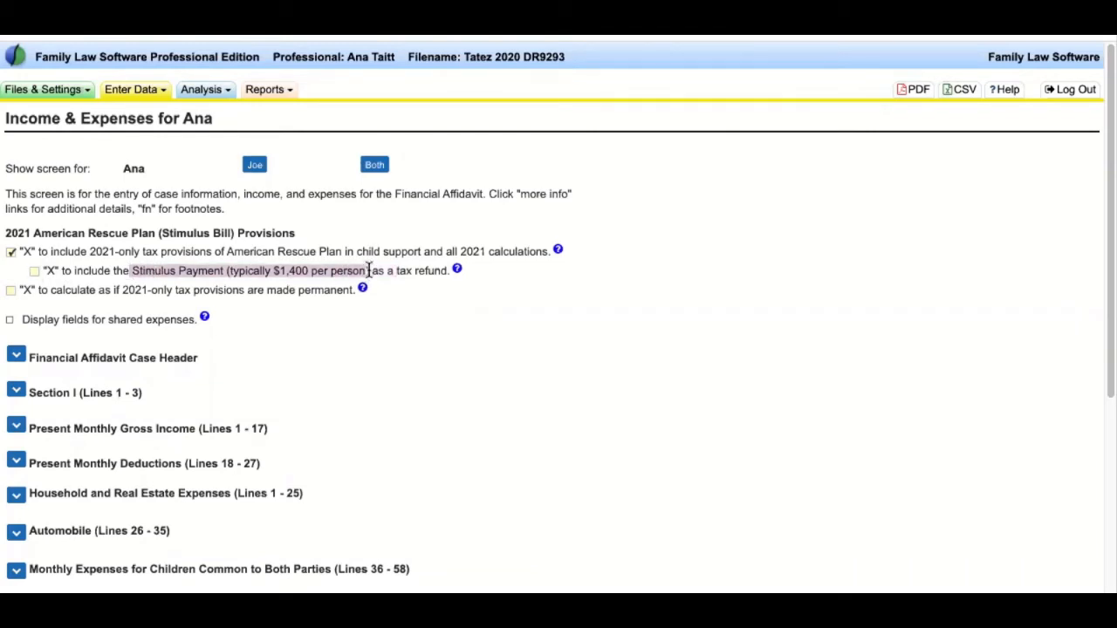
click(151, 283)
drag(131, 271, 406, 272)
click(128, 266)
drag(128, 266, 412, 270)
click(35, 272)
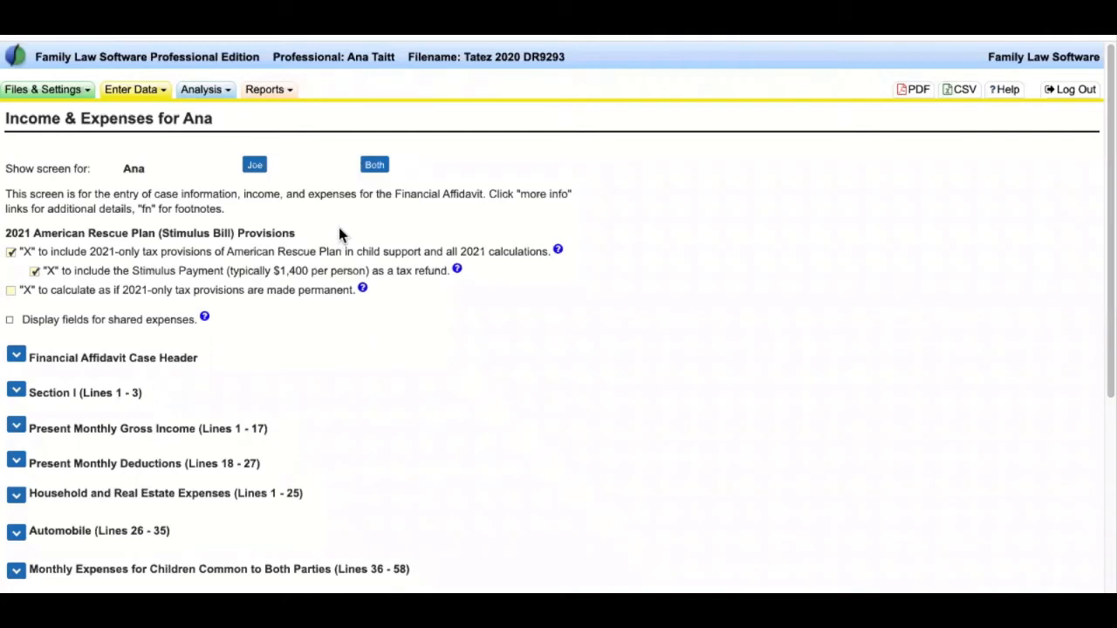
click(10, 252)
drag(297, 234, 5, 233)
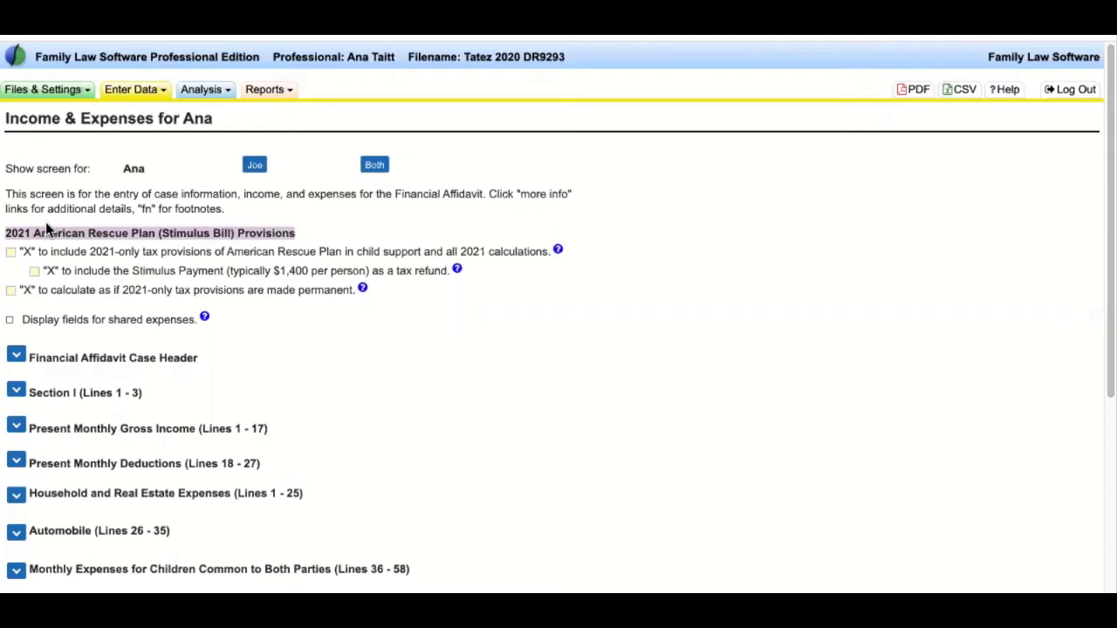
click(339, 225)
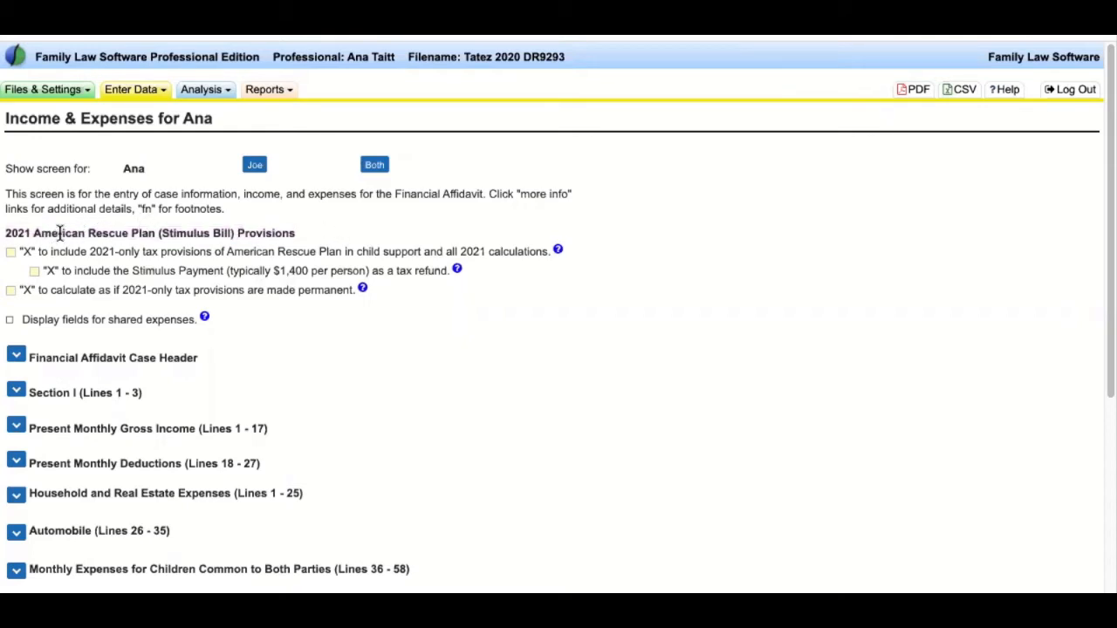
drag(5, 229, 322, 332)
click(367, 354)
double_click(124, 168)
click(257, 170)
click(382, 168)
- Enter NINTH as the judicial circuit in the affidavit case header
scroll(397, 406, down, 5)
scroll(397, 405, up, 2)
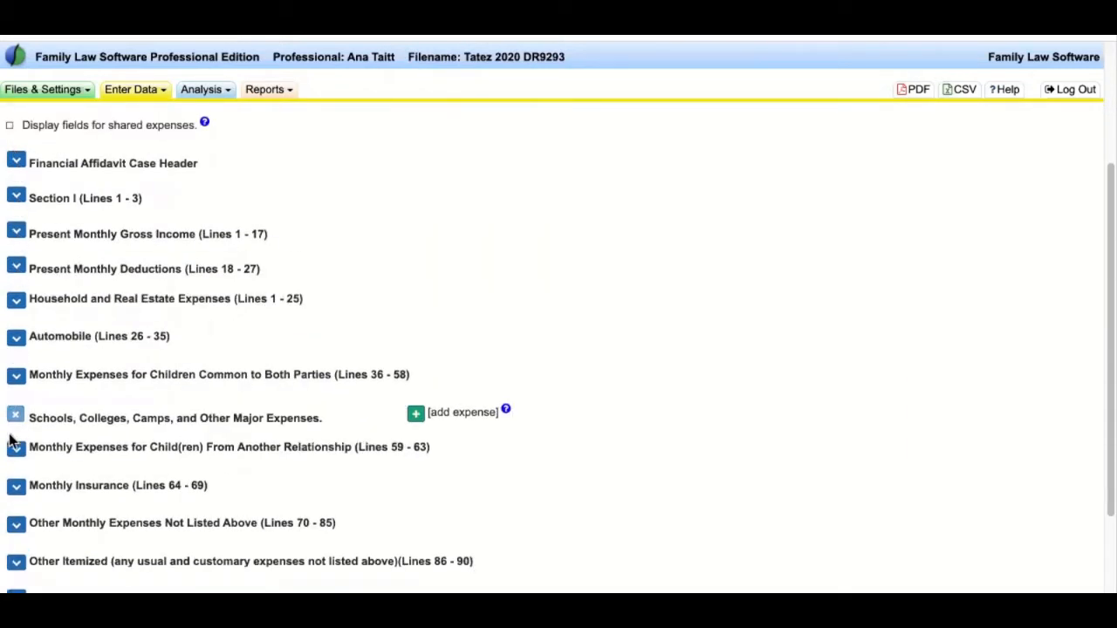
drag(199, 163, 27, 163)
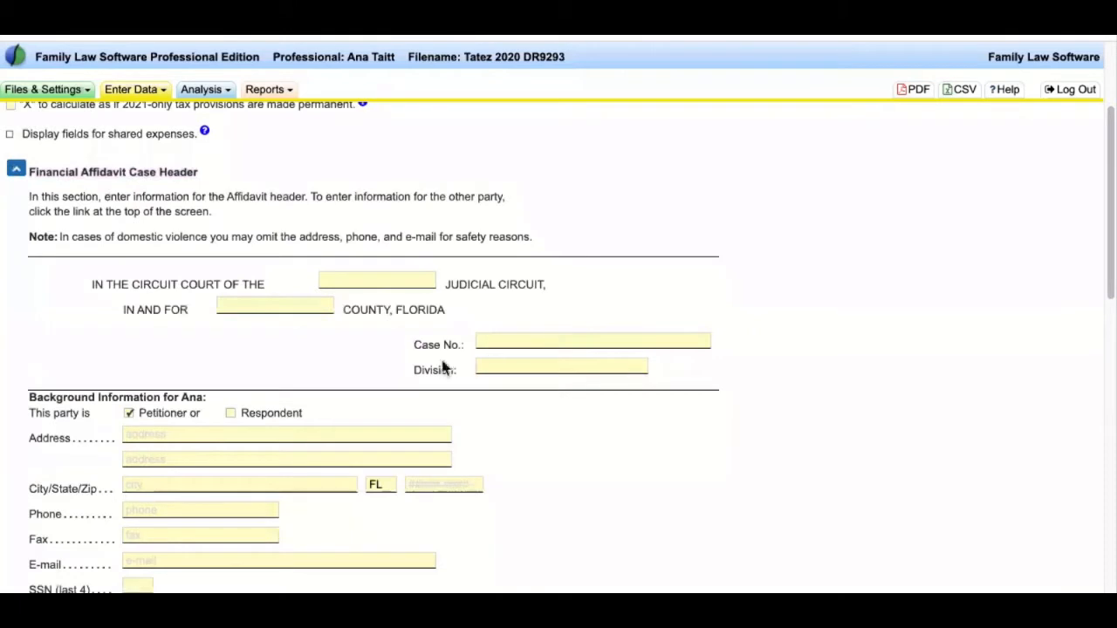
click(398, 279)
text(ORANGE)
click(313, 303)
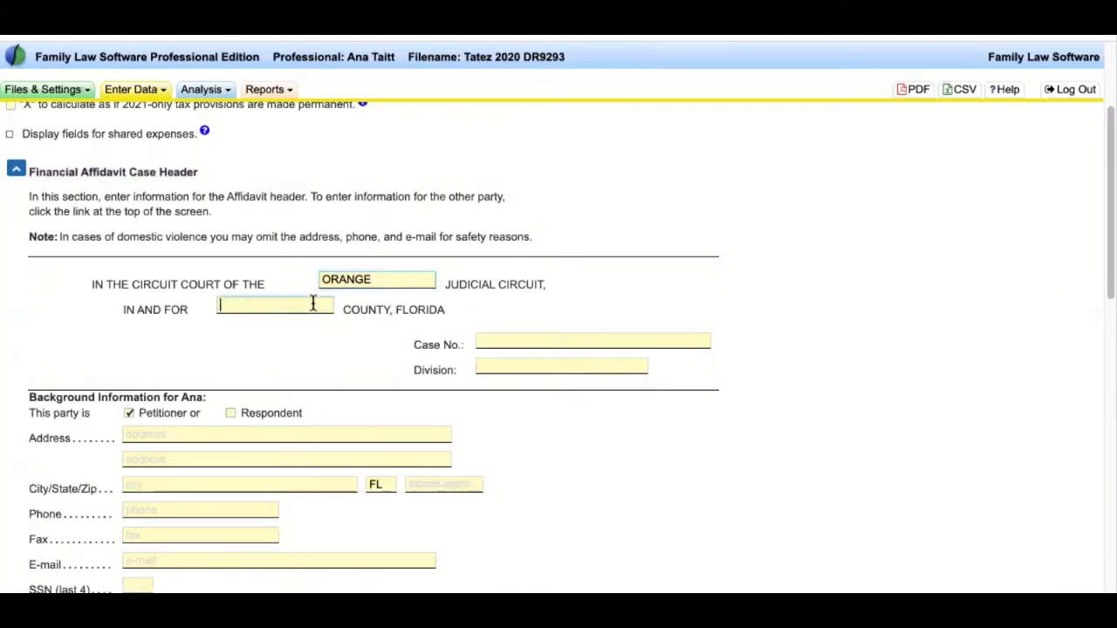
double_click(346, 279)
text(NINTH)
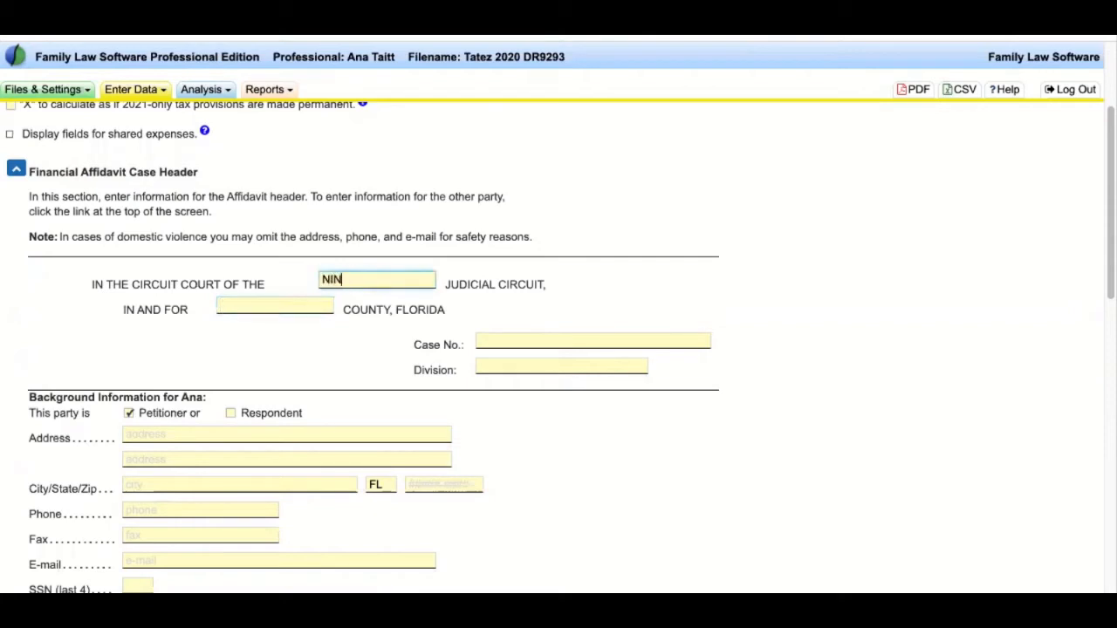
- Enter ORANGE as the county and fill in the case number
click(294, 303)
text(ORANGE)
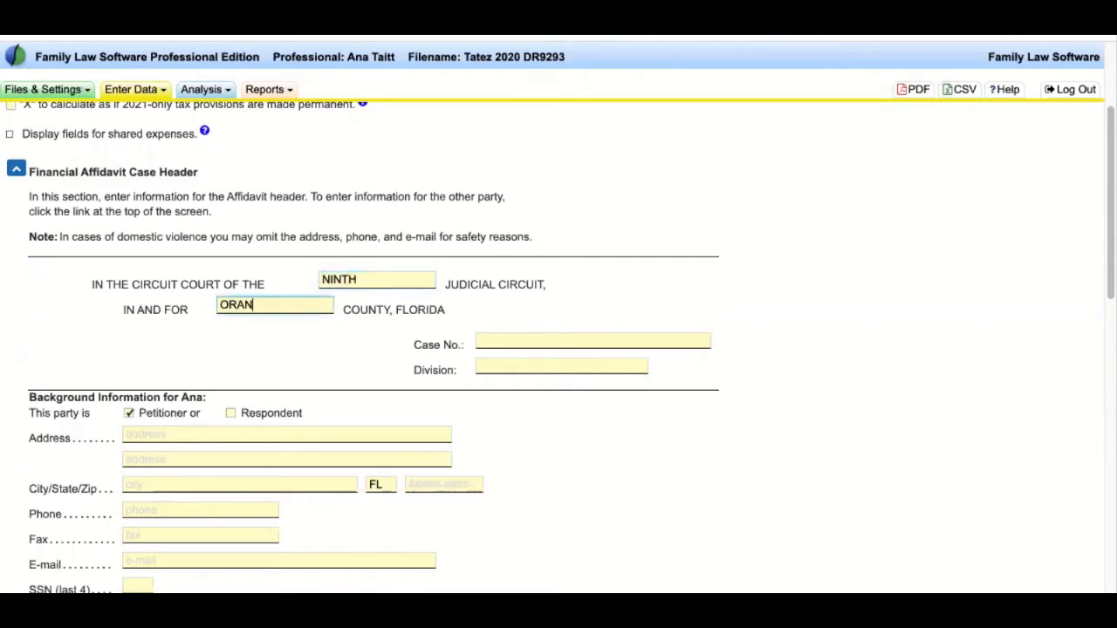
click(512, 339)
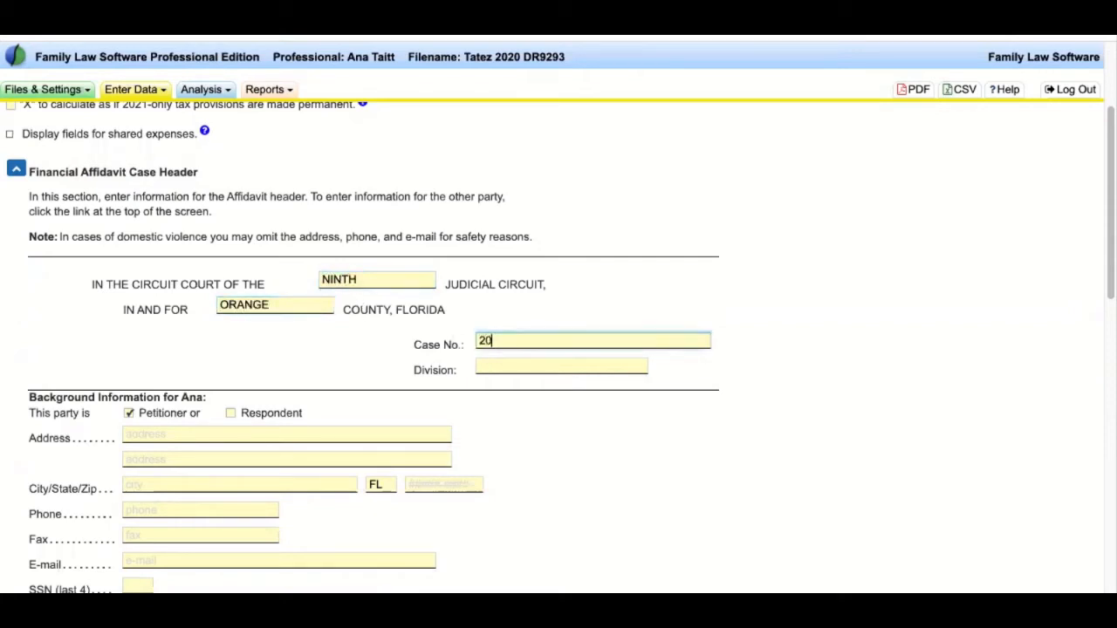
click(522, 365)
- Enter 21 as the Division and scroll through the case header form
text(21)
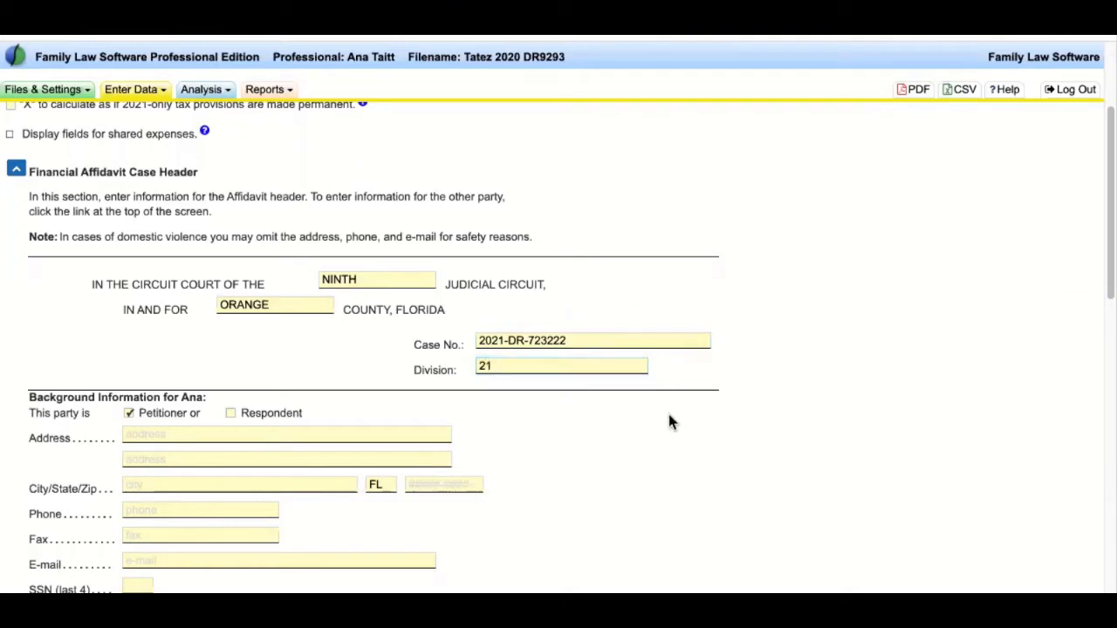
scroll(669, 415, down, 3)
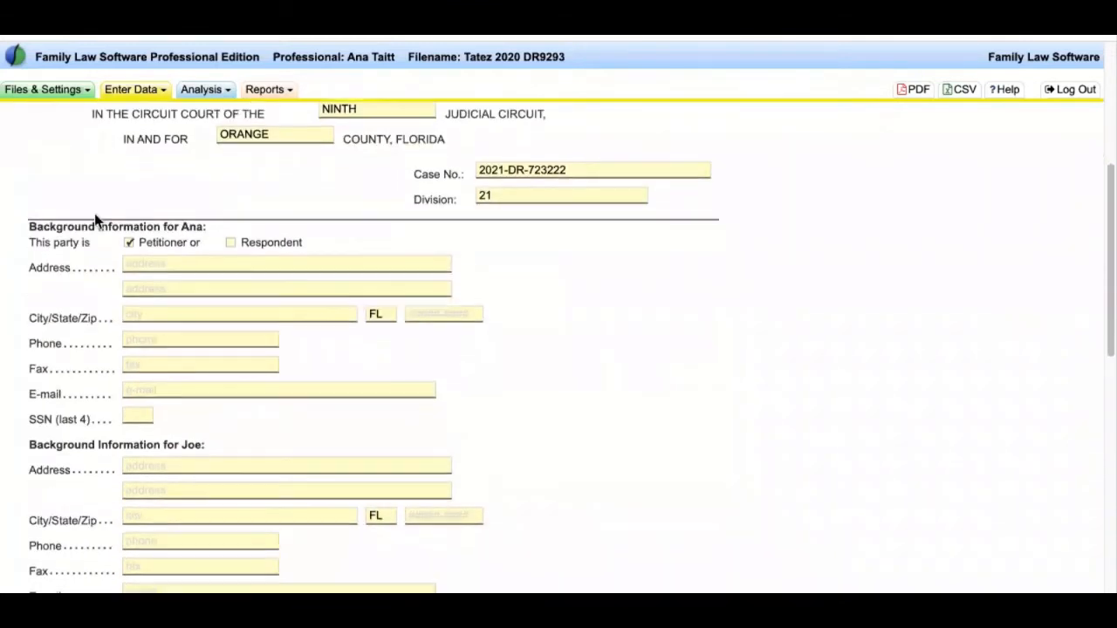
scroll(416, 381, down, 1)
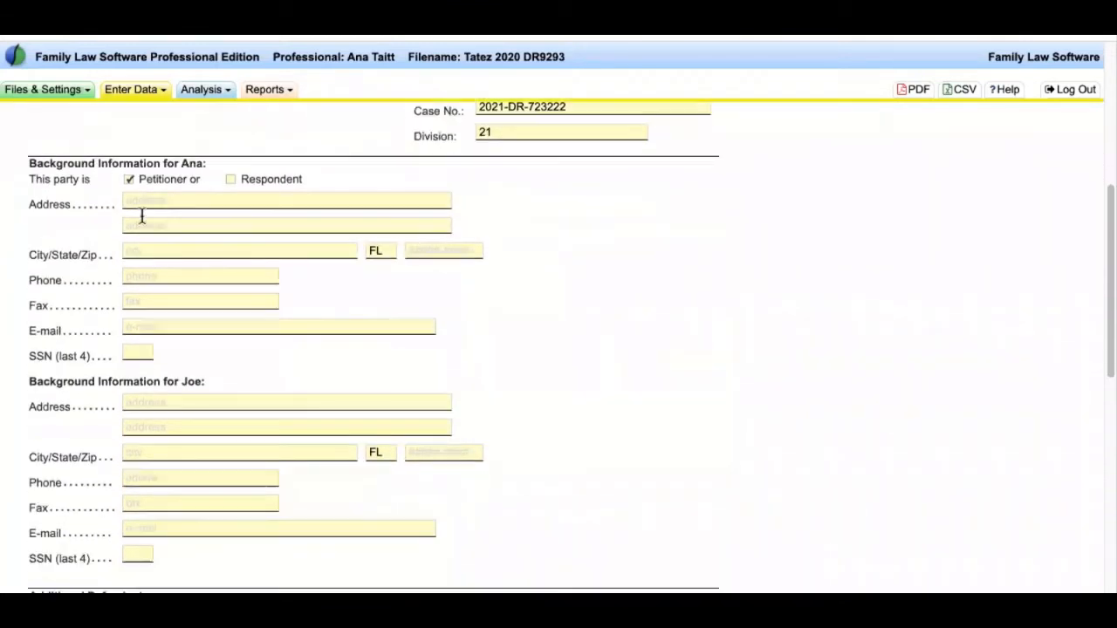
scroll(316, 314, down, 3)
scroll(316, 314, down, 4)
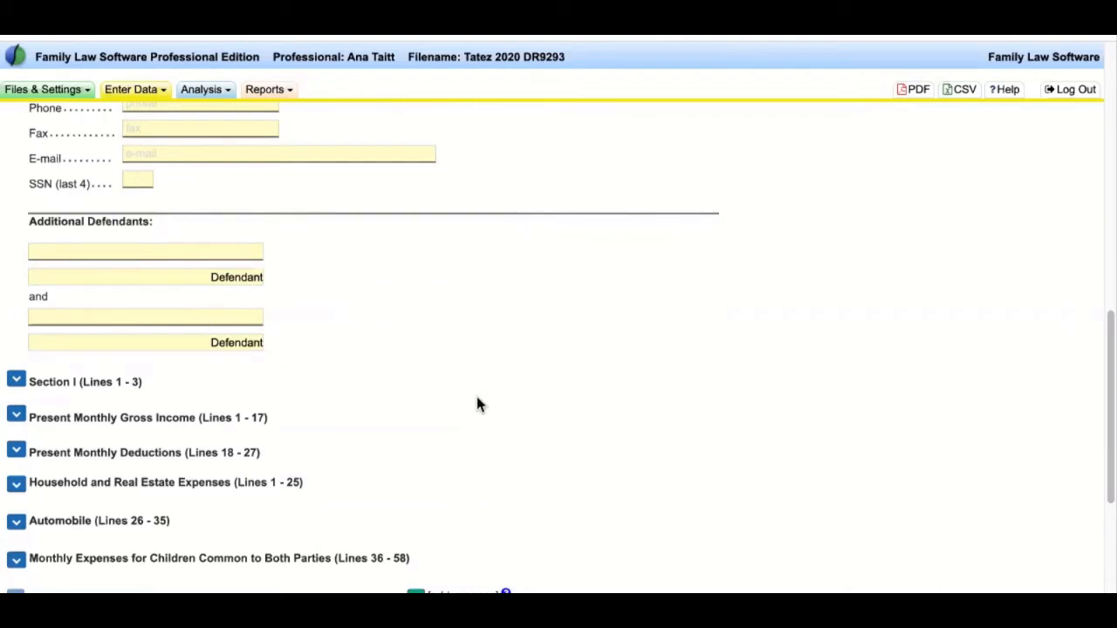
scroll(326, 401, down, 2)
- Review Section I and collapse it
drag(144, 291, 31, 292)
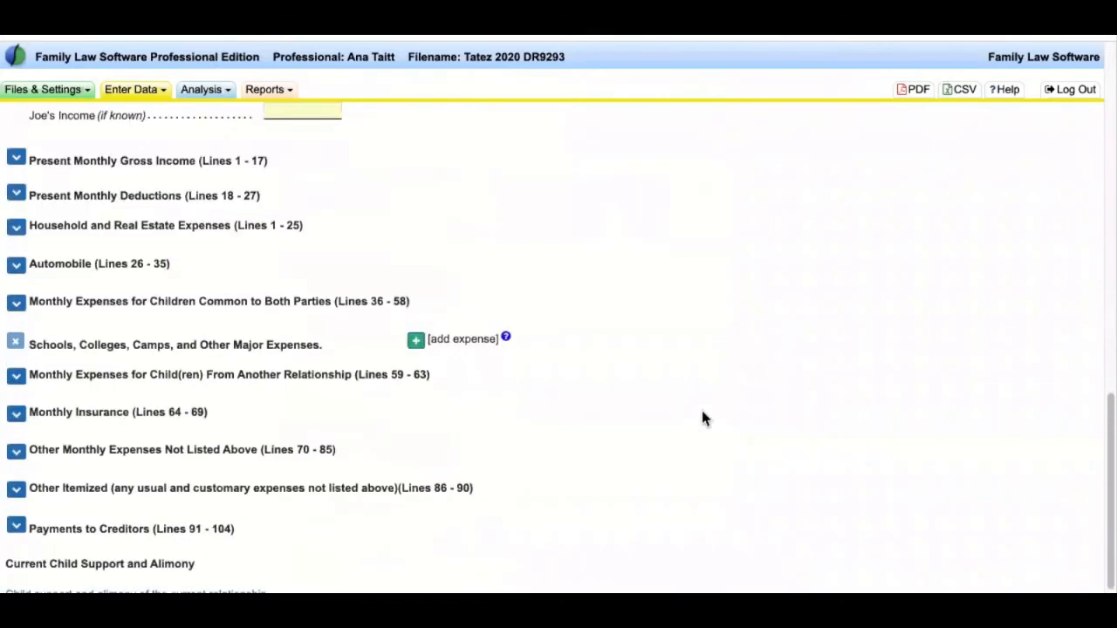
scroll(702, 408, up, 5)
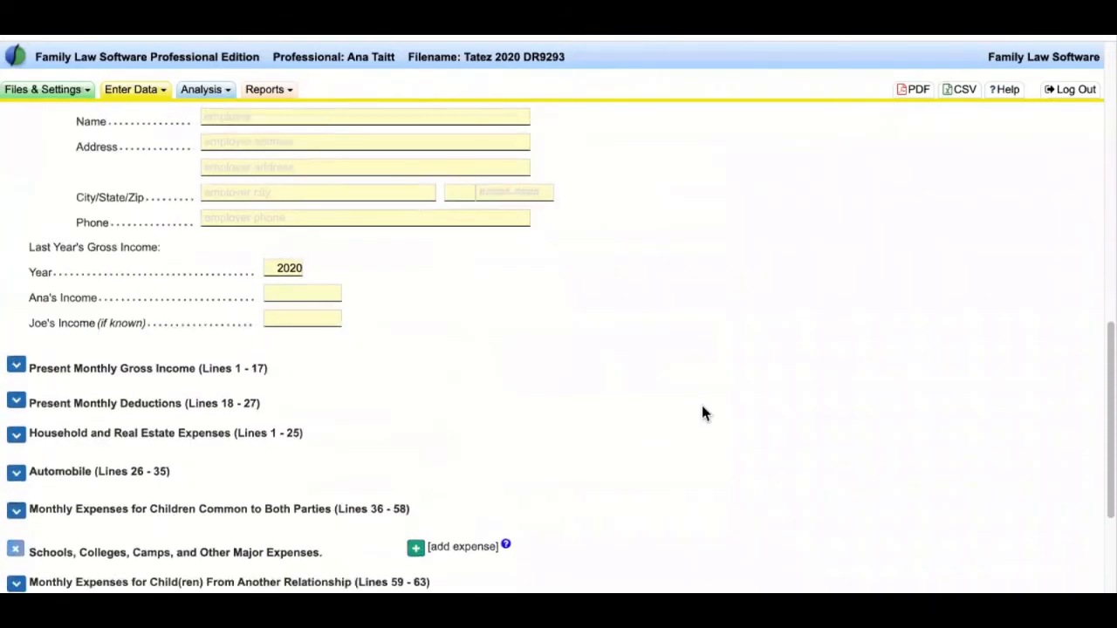
scroll(349, 297, up, 1)
drag(69, 194, 104, 194)
scroll(143, 321, up, 3)
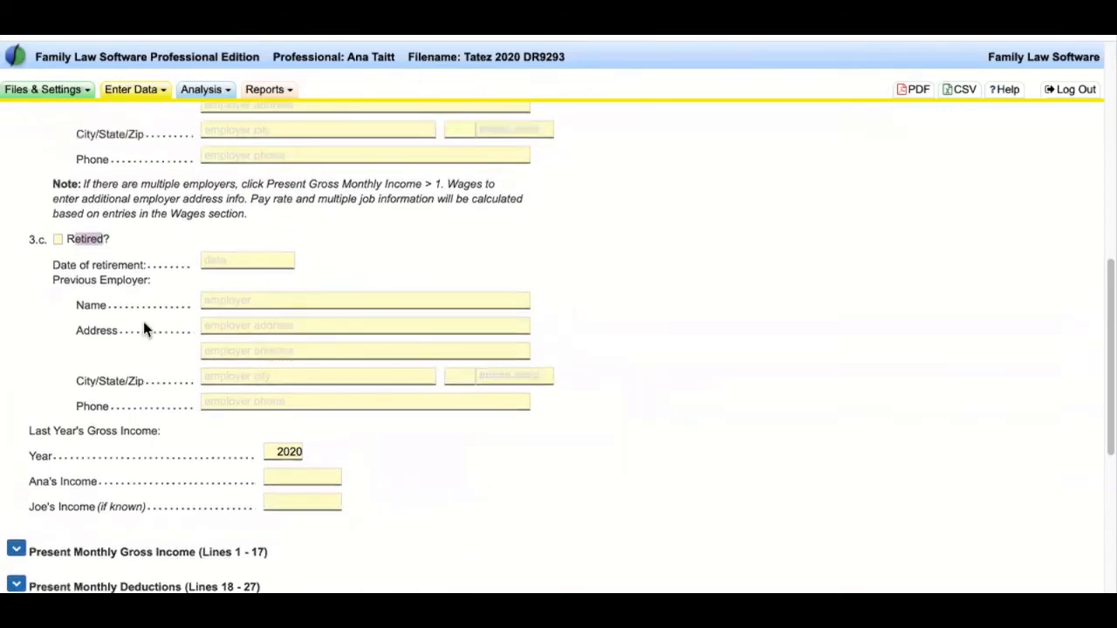
scroll(145, 321, up, 8)
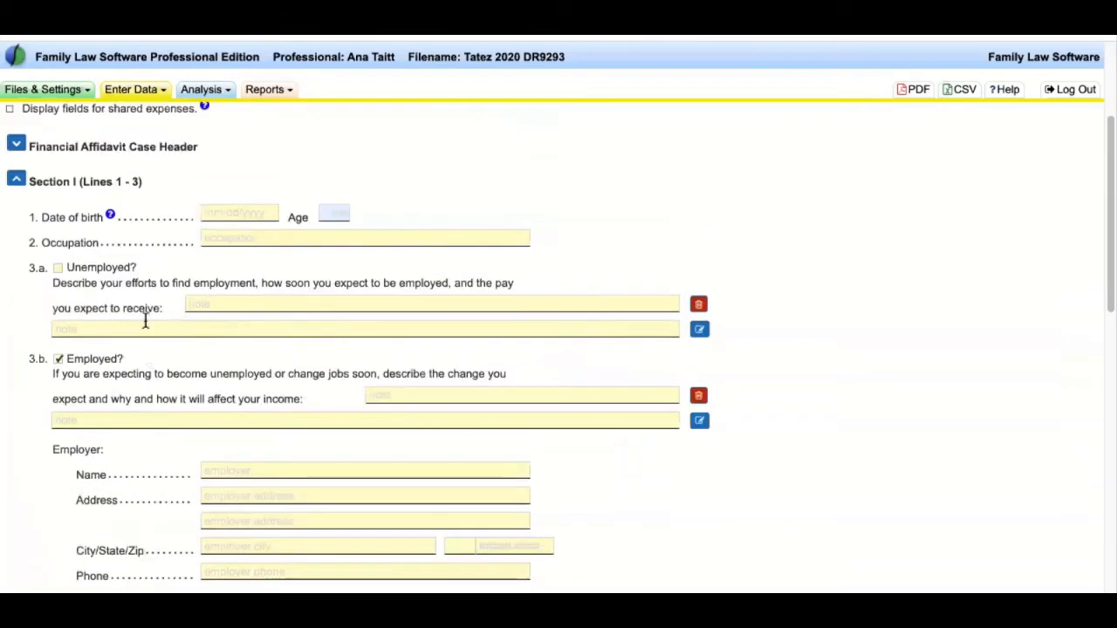
click(16, 181)
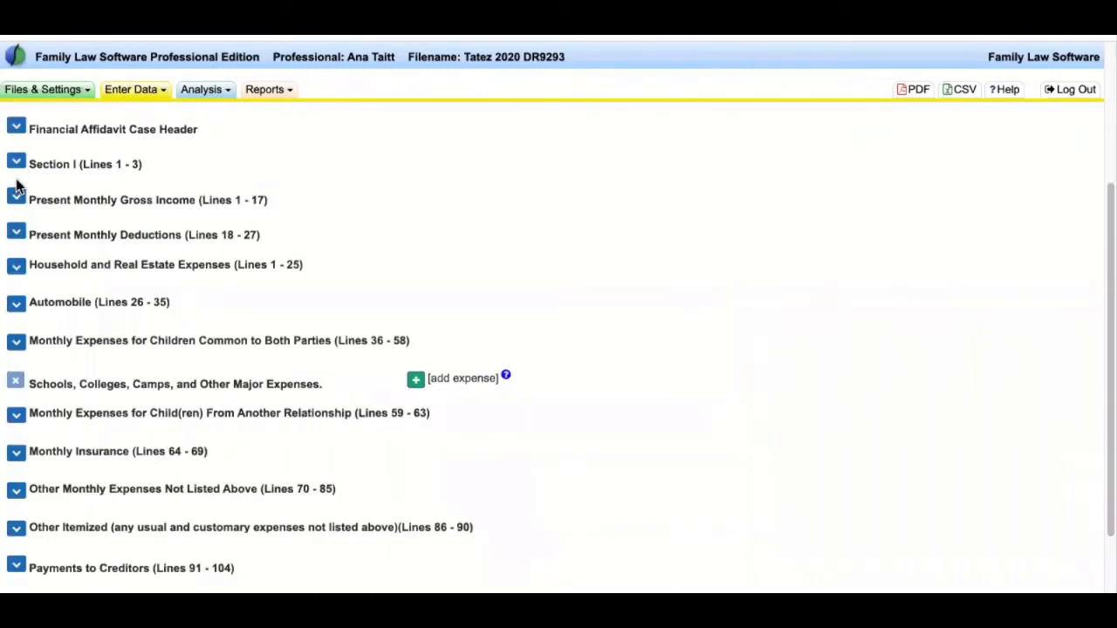
- Expand the Present Monthly Gross Income (Lines 1 - 17) section to list the income lines
click(16, 195)
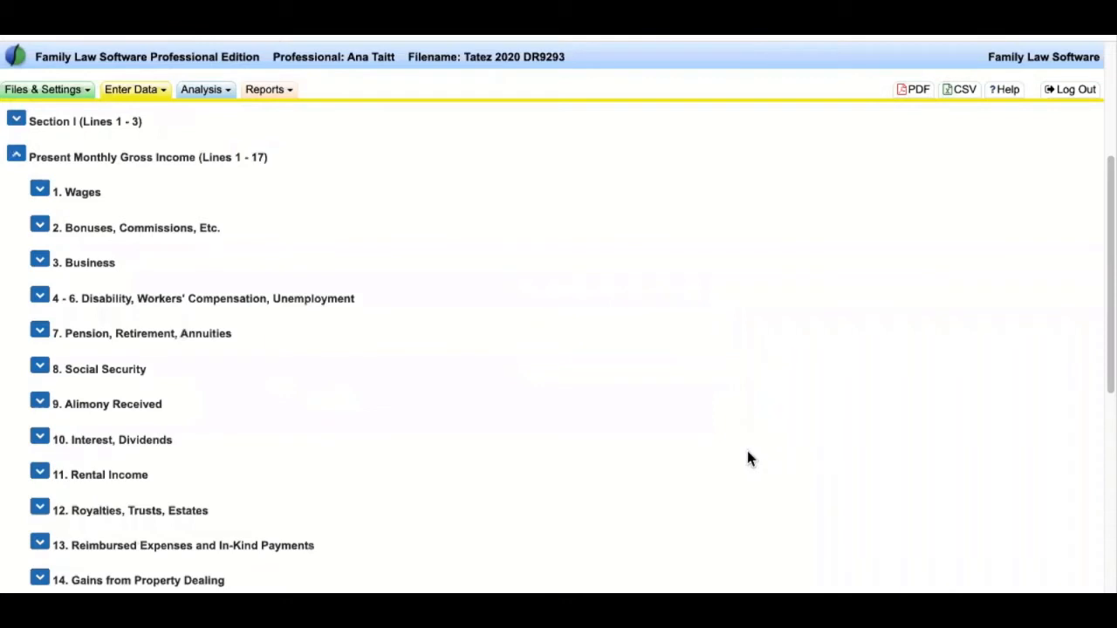
drag(297, 162, 197, 159)
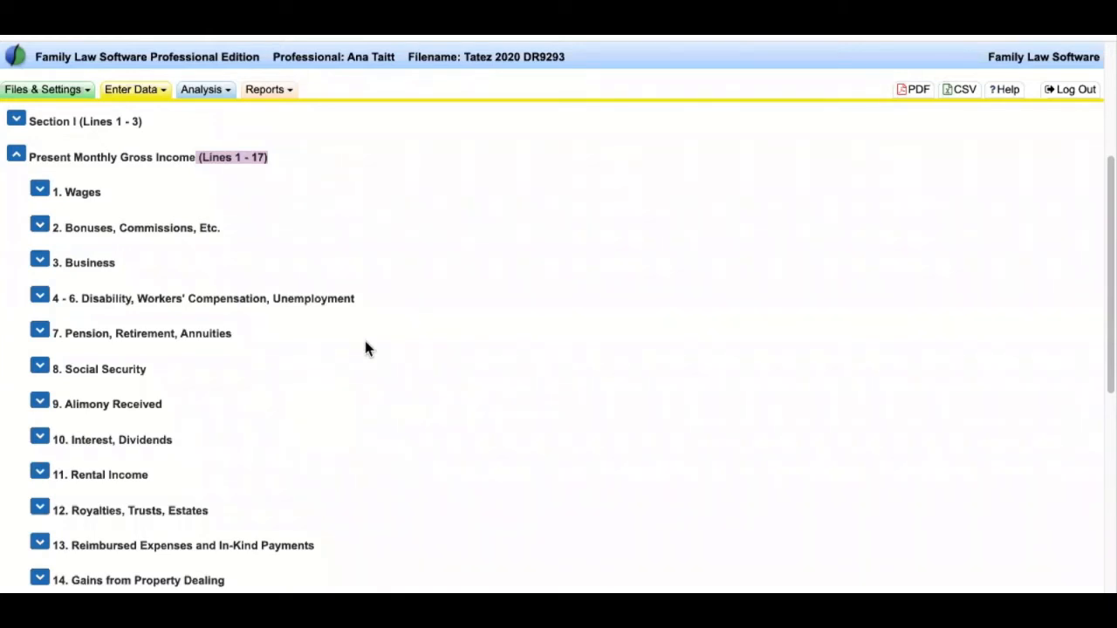
- Expand 1. Wages and enter a wage of 5500 per month
click(41, 193)
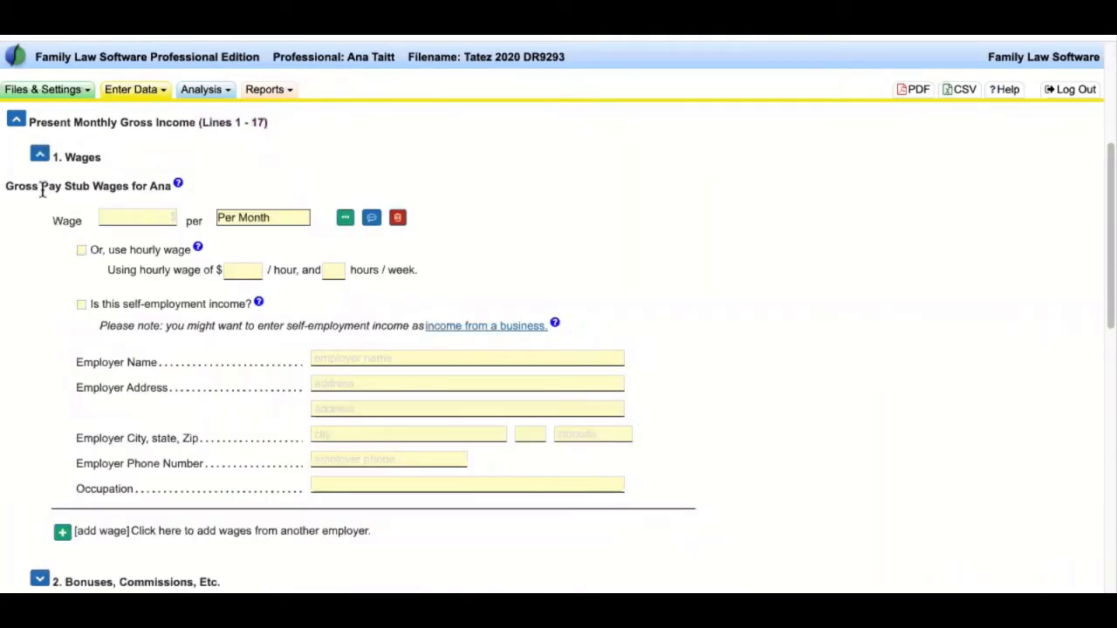
drag(7, 185, 168, 185)
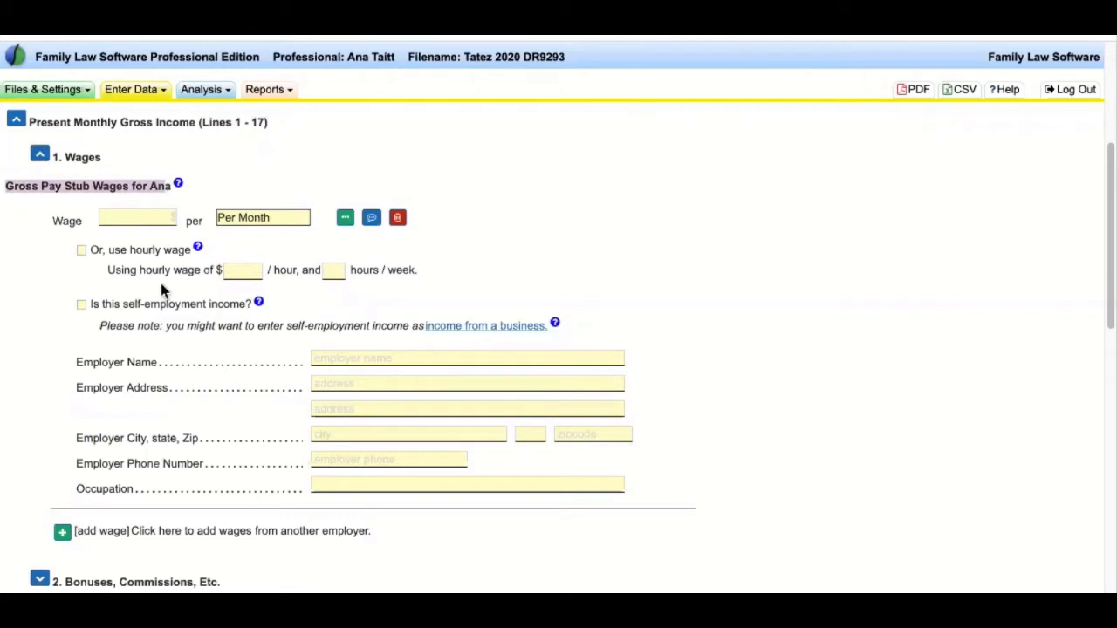
click(150, 218)
text(5500)
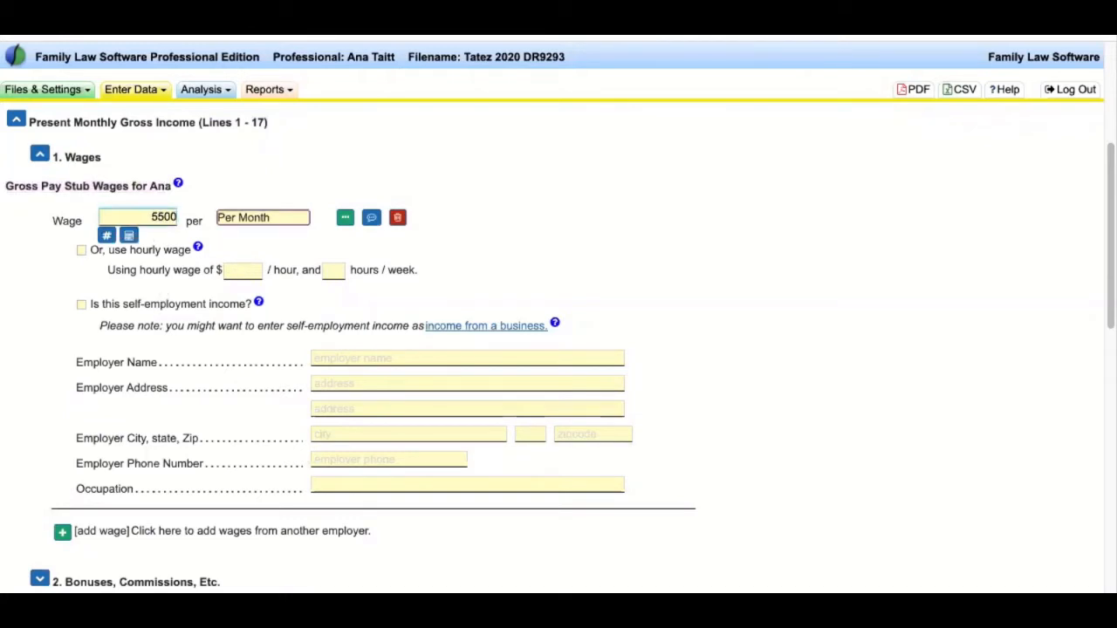
key(Tab)
click(255, 216)
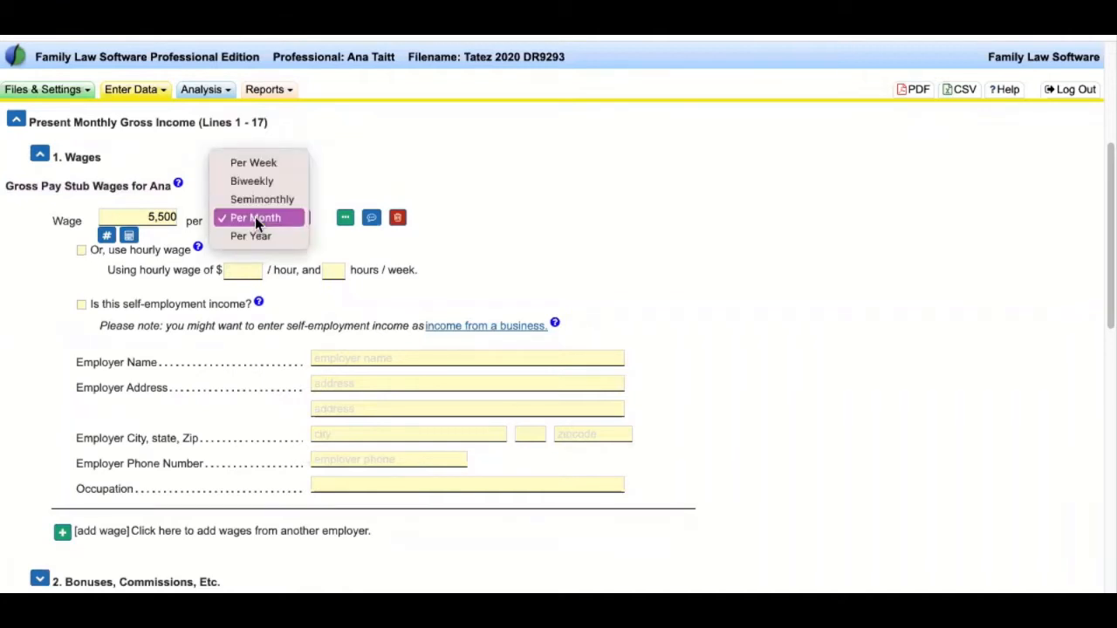
click(255, 218)
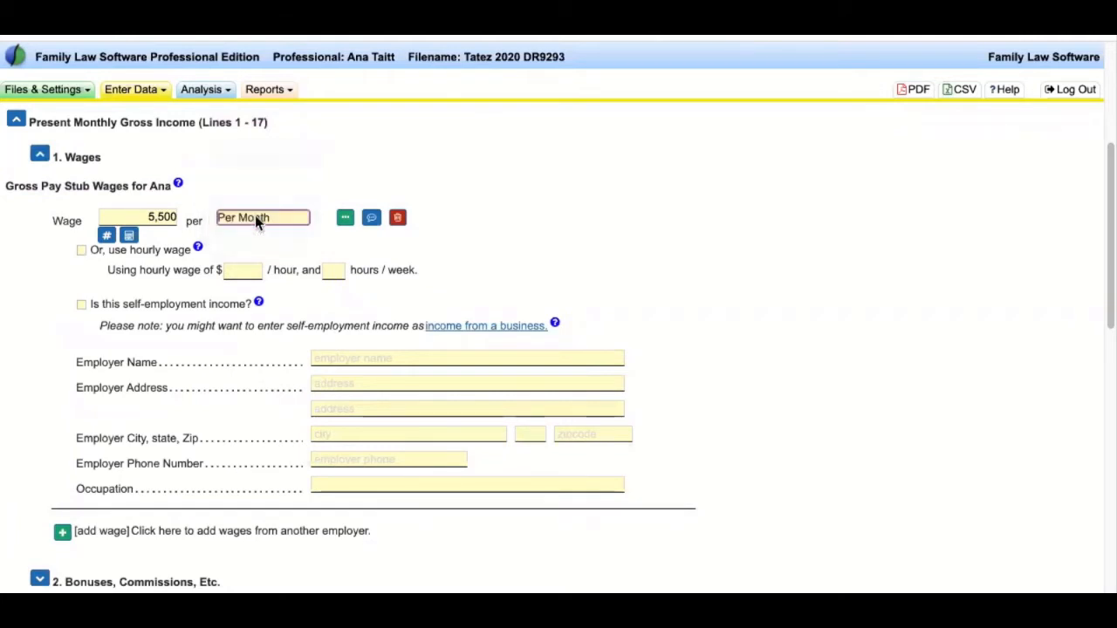
- Change the wage to 60,000 per year
click(155, 217)
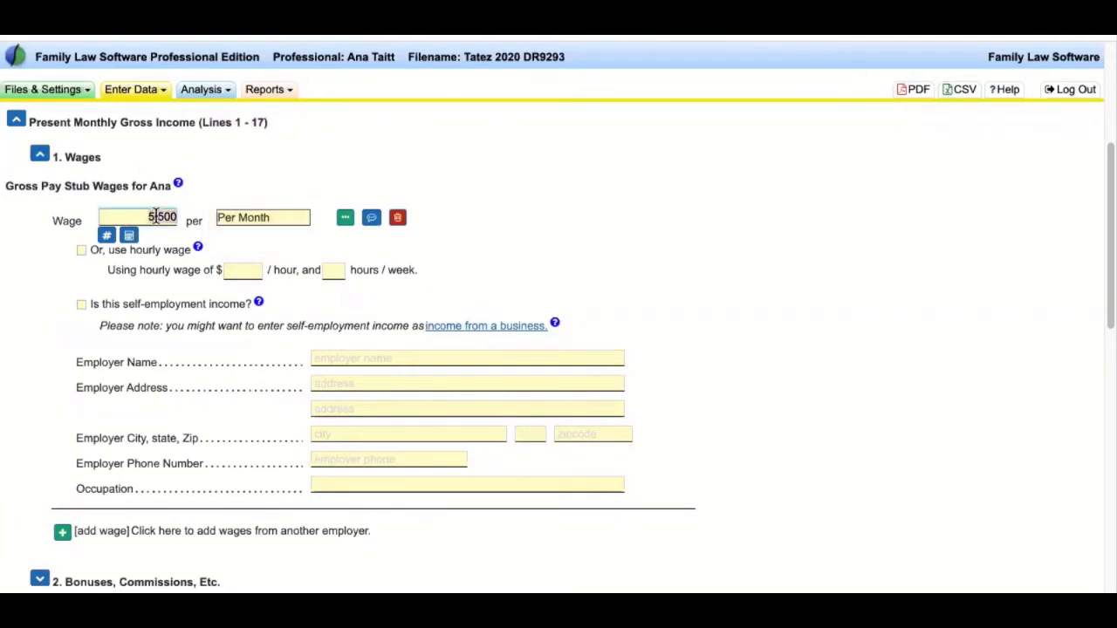
key(ctrl+a)
text(60000)
key(Tab)
click(293, 220)
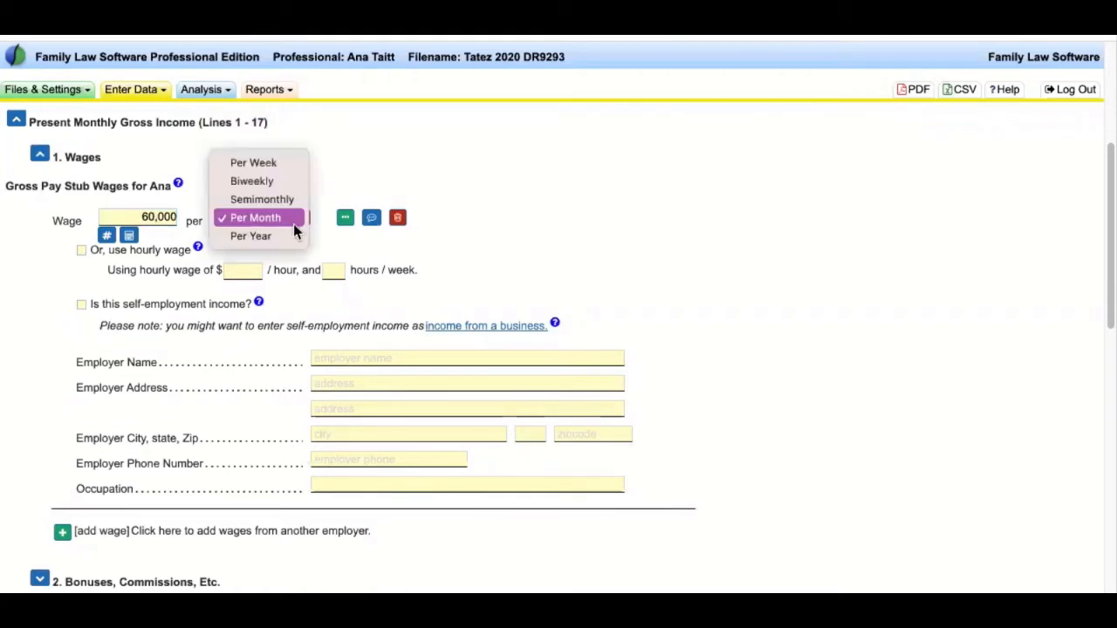
click(289, 237)
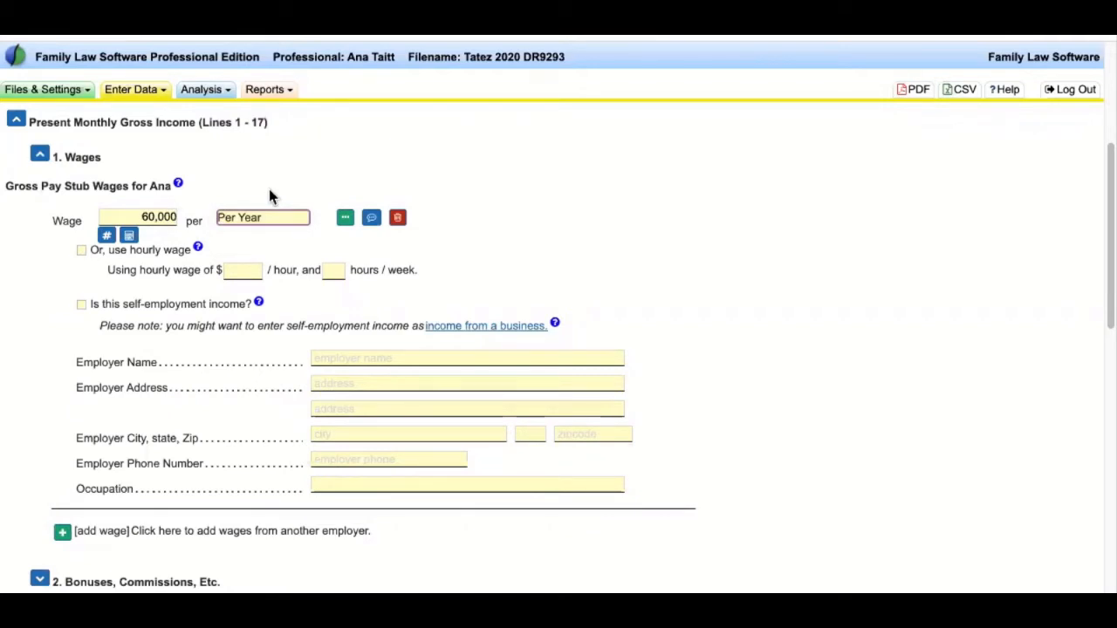
- Set the wage back to 5,000 per month
click(182, 217)
text(5000)
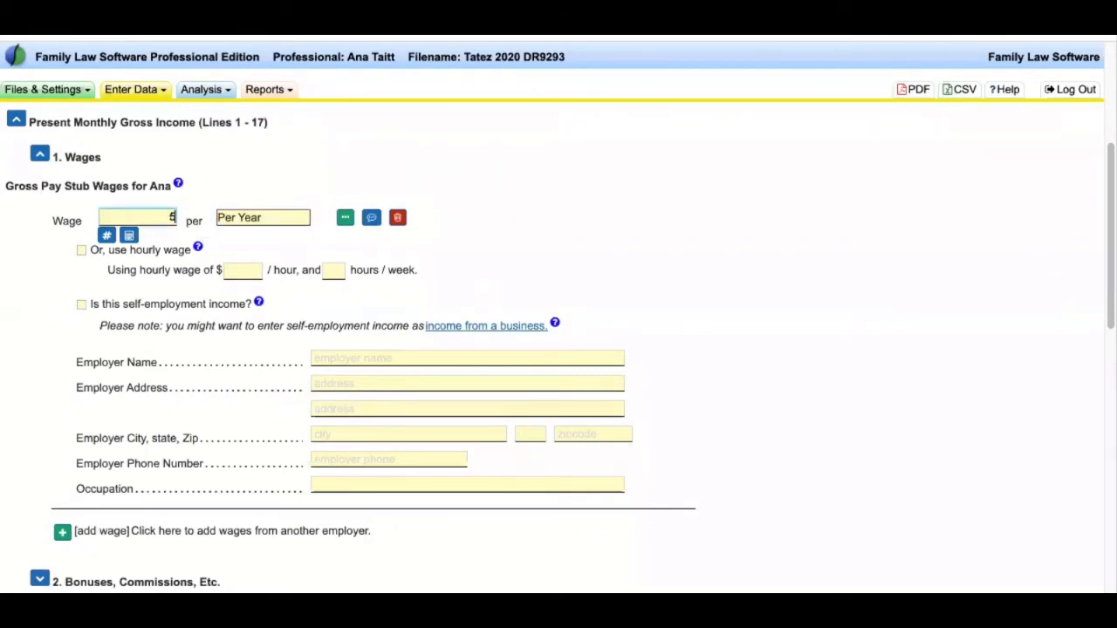
click(266, 216)
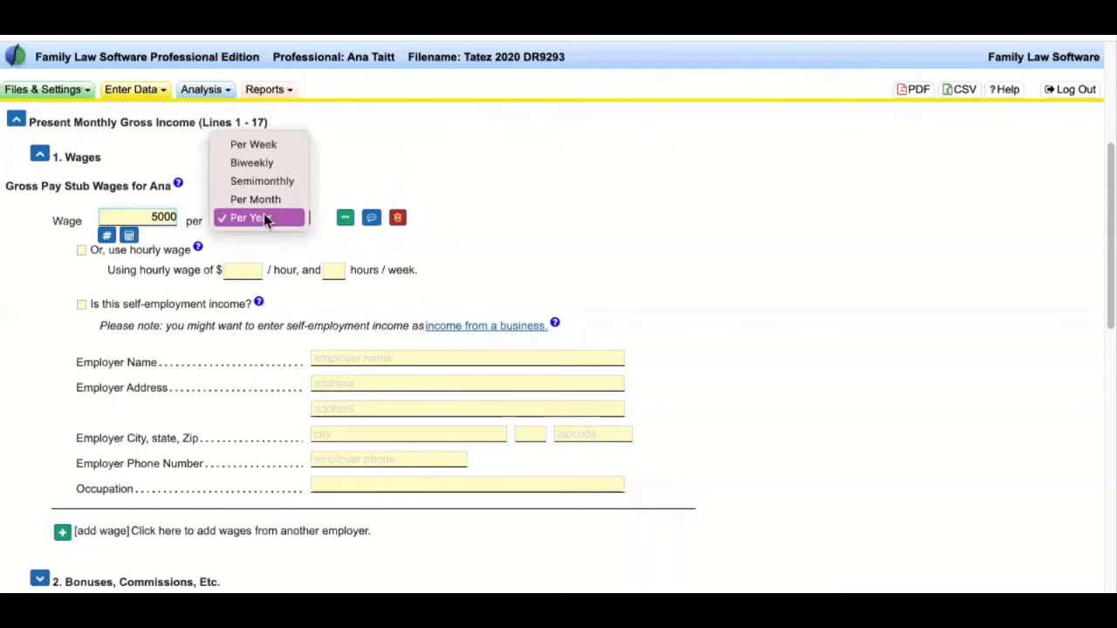
click(260, 198)
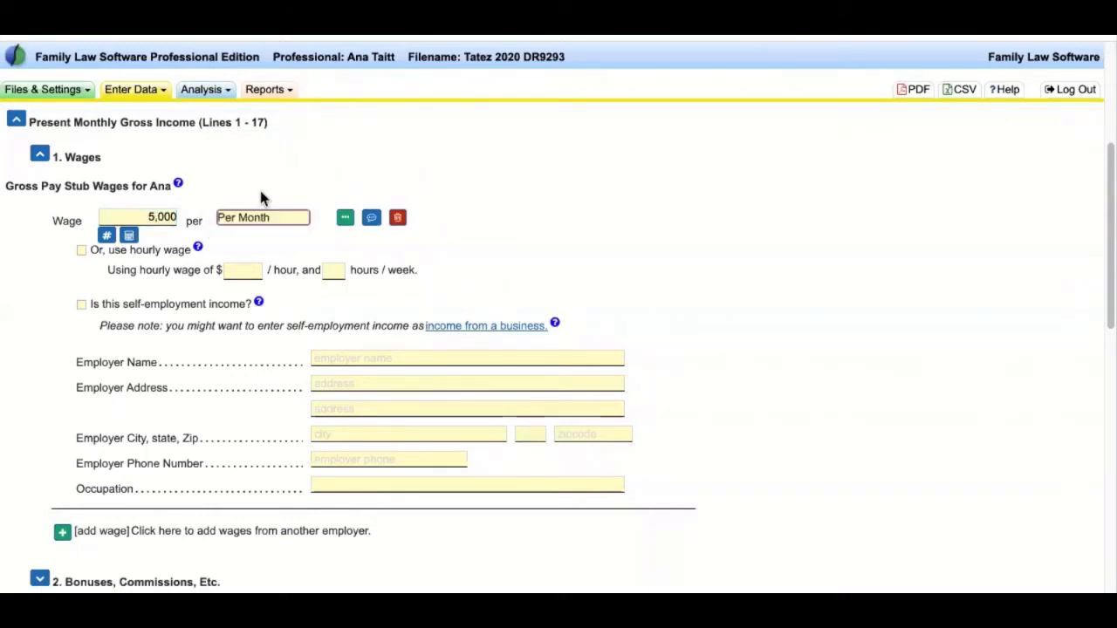
click(150, 199)
drag(150, 199, 236, 187)
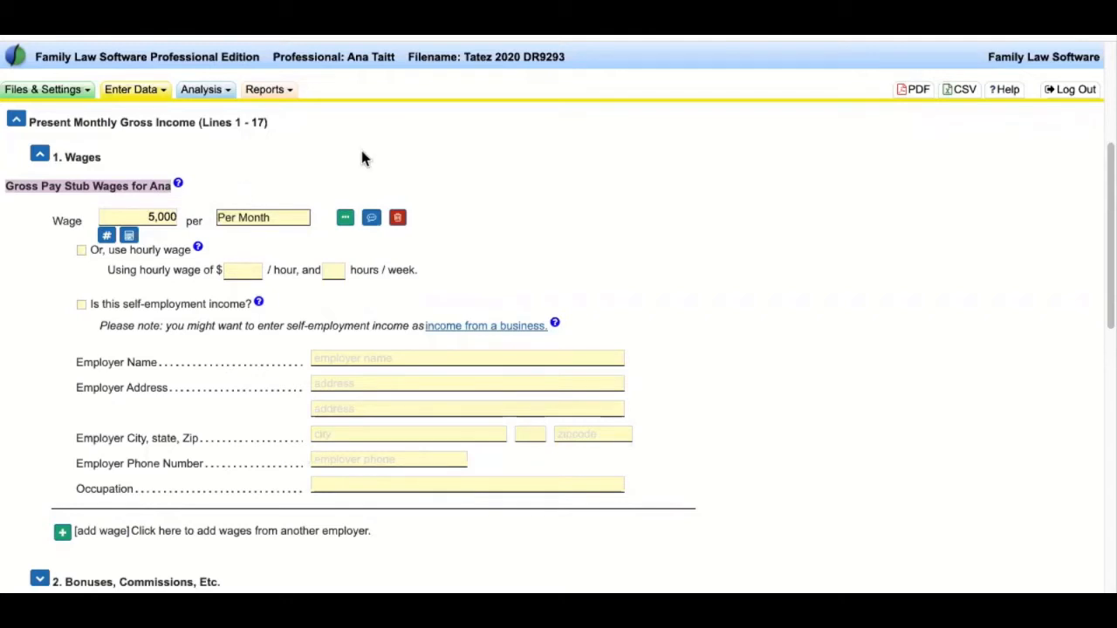
- Save a bold, estimated footnote reading 'HI FOOTNOTE!' on the 5,000 wage
click(372, 224)
click(376, 222)
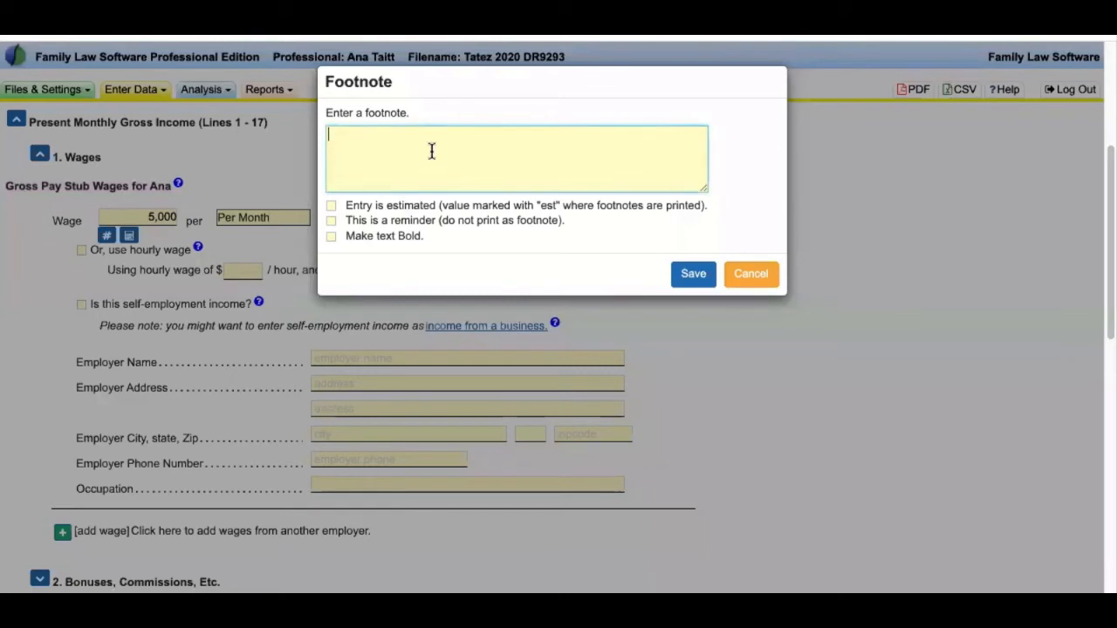
text(HI FOOTNOTE!)
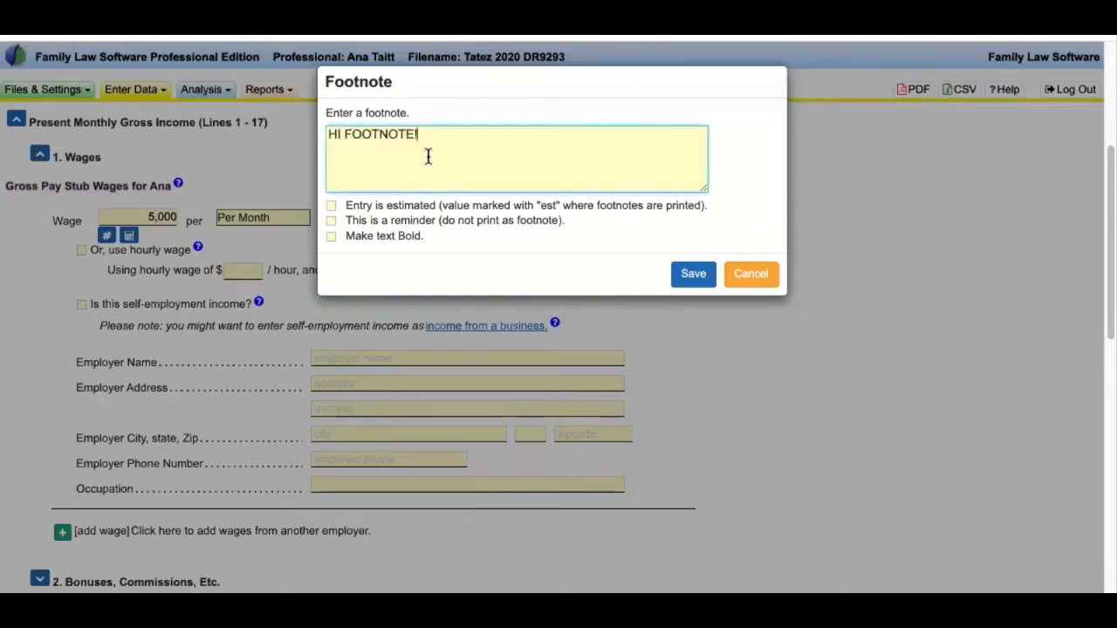
drag(345, 205, 510, 202)
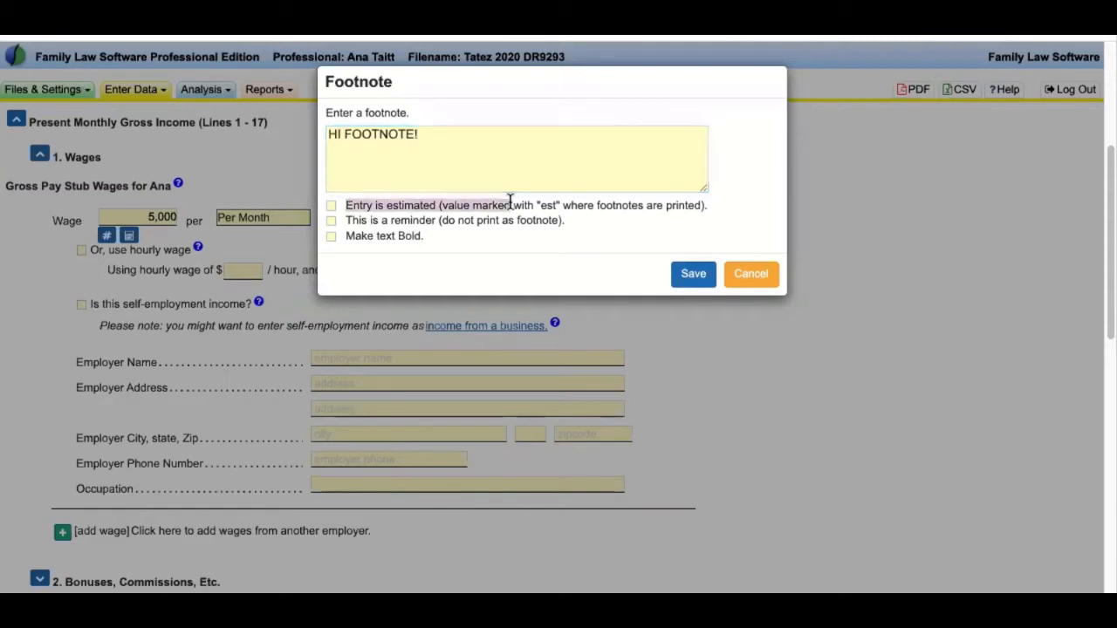
drag(343, 235, 429, 235)
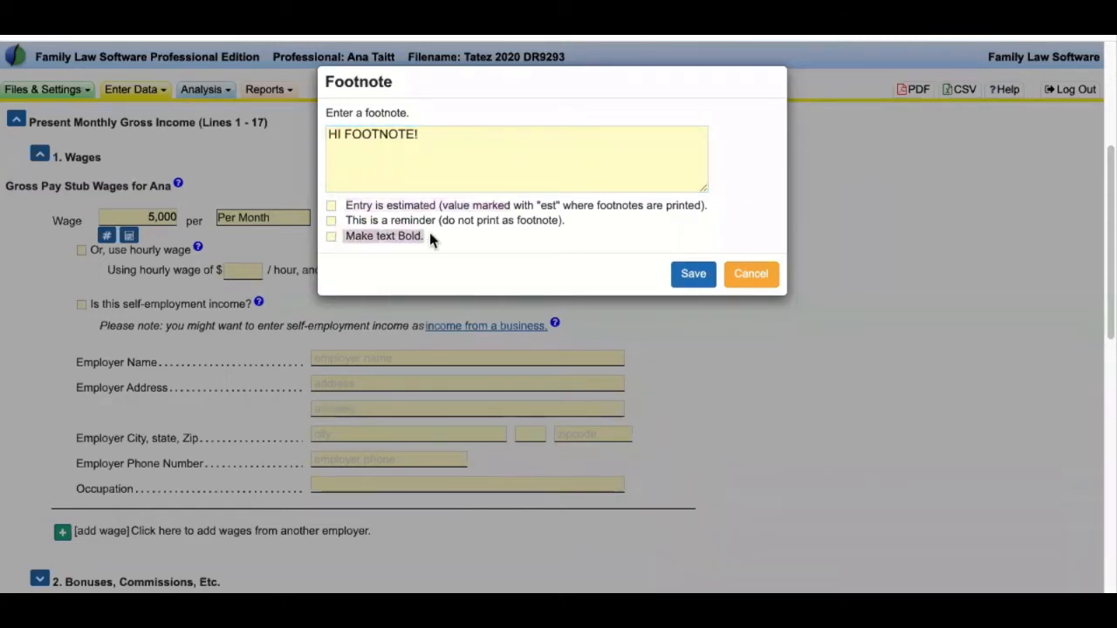
click(331, 234)
click(332, 206)
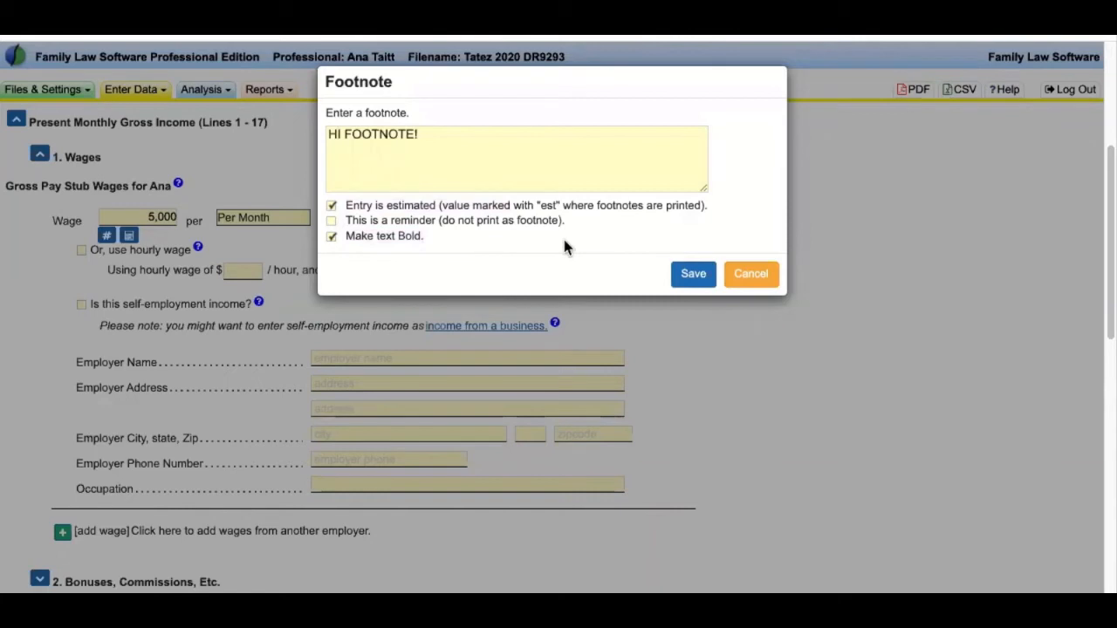
click(694, 276)
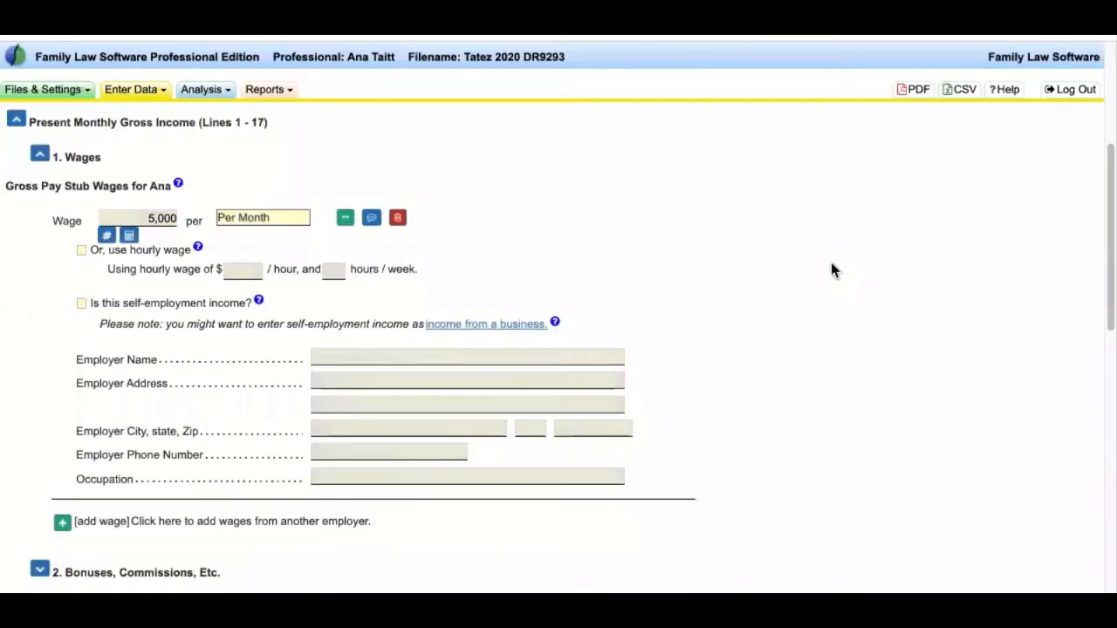
- Review the wage form's hourly wage option and self-employment income question
scroll(680, 299, up, 3)
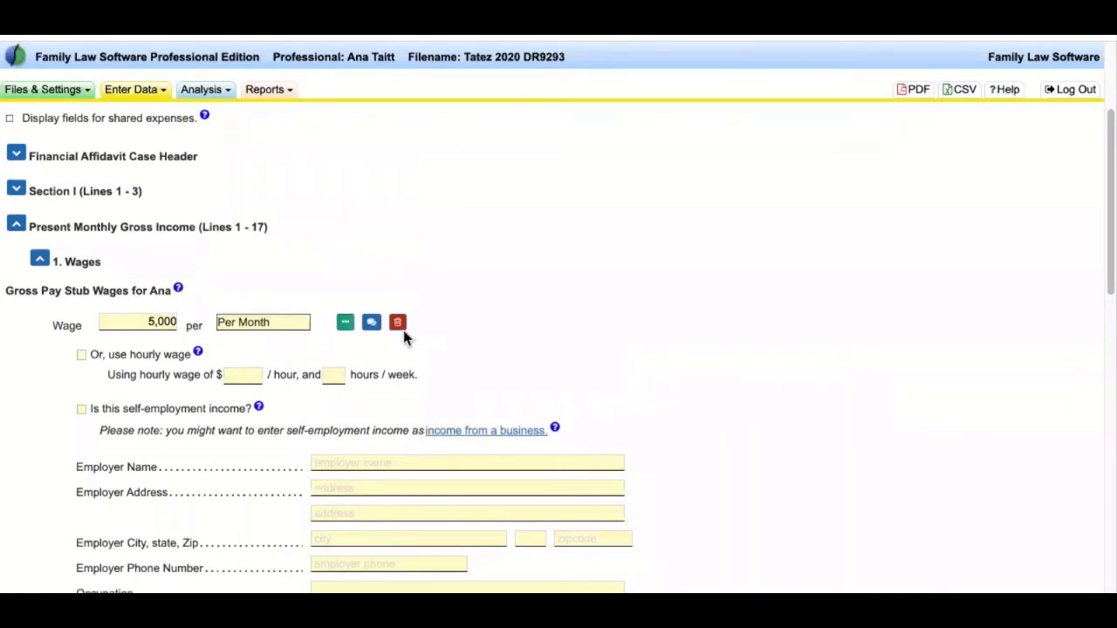
click(372, 328)
scroll(510, 323, down, 1)
drag(99, 303, 196, 522)
click(128, 330)
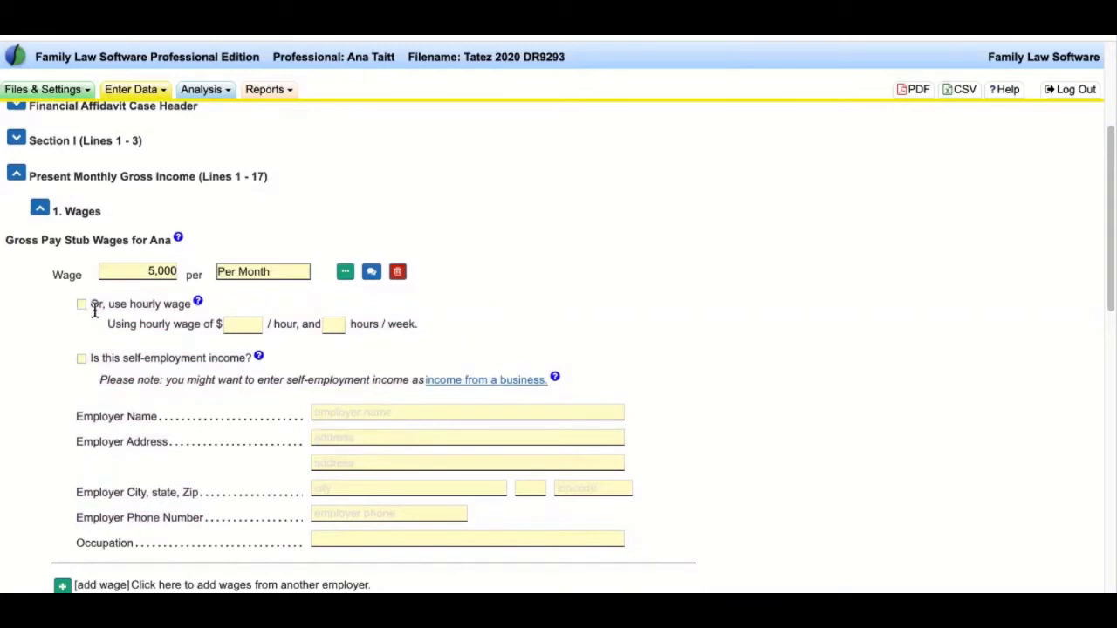
drag(103, 306, 189, 305)
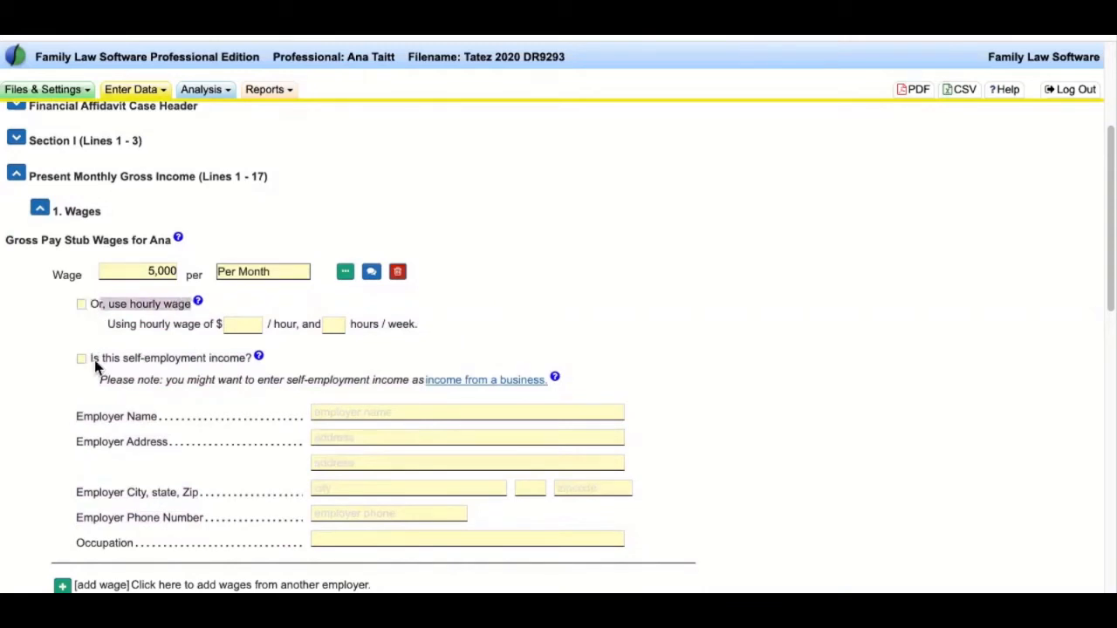
drag(91, 358, 239, 358)
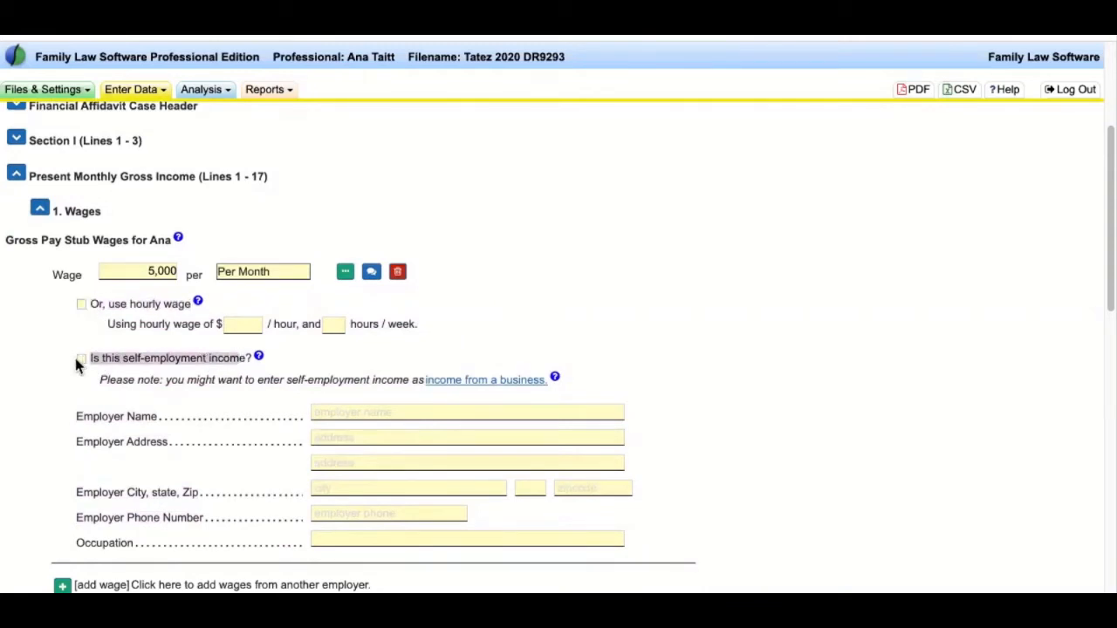
- Look over the employer fields and add-another-employer option, then collapse 1. Wages
click(235, 389)
scroll(234, 389, down, 1)
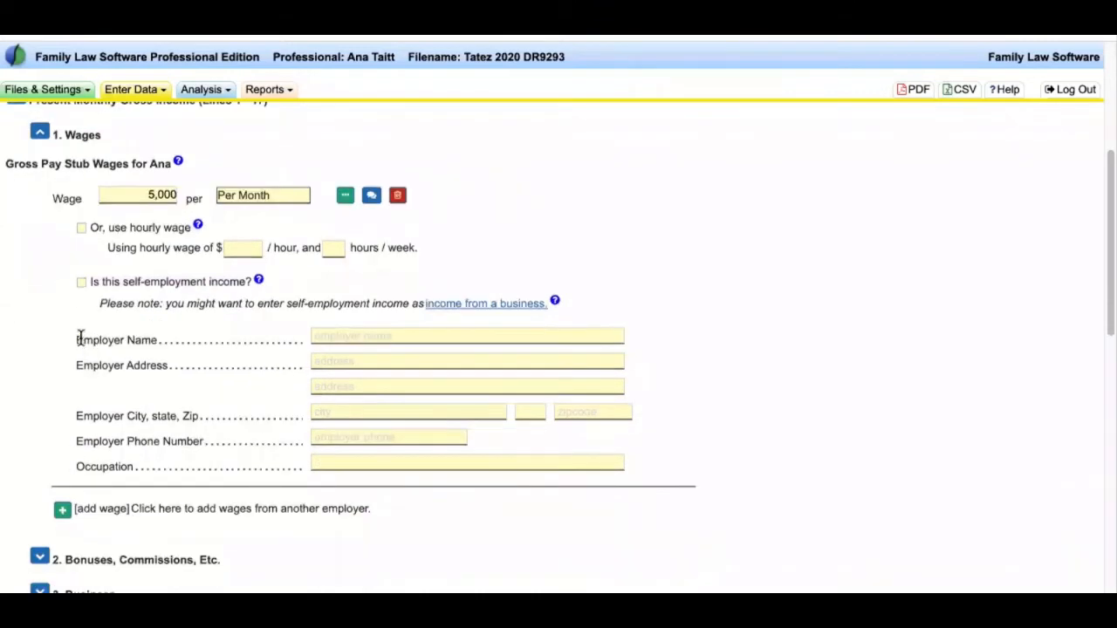
drag(80, 339, 128, 339)
click(209, 383)
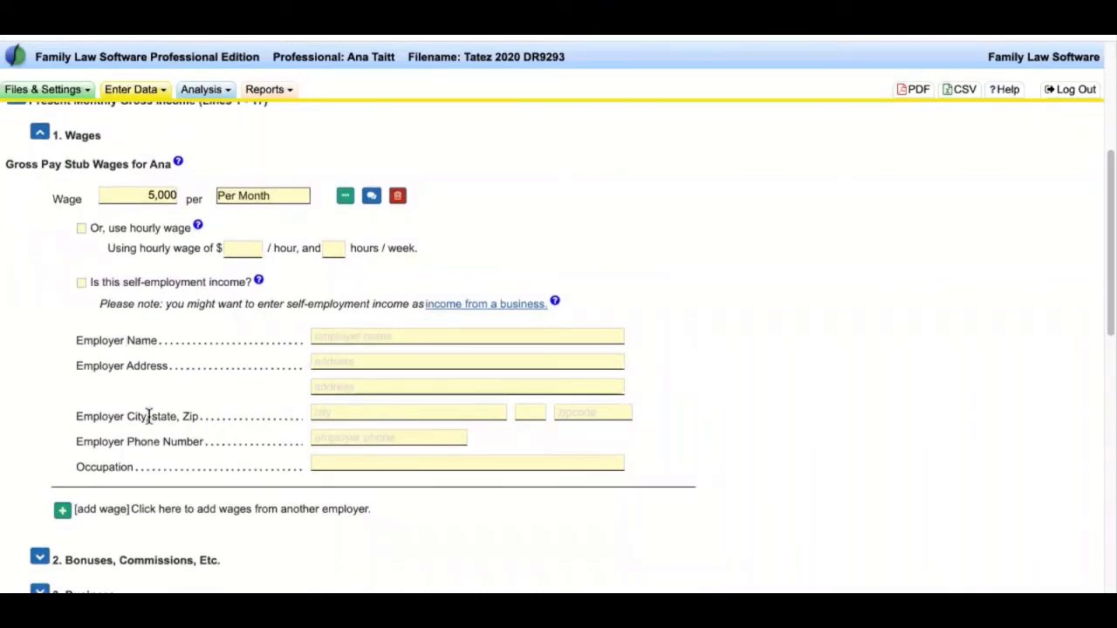
drag(371, 509, 63, 508)
click(41, 133)
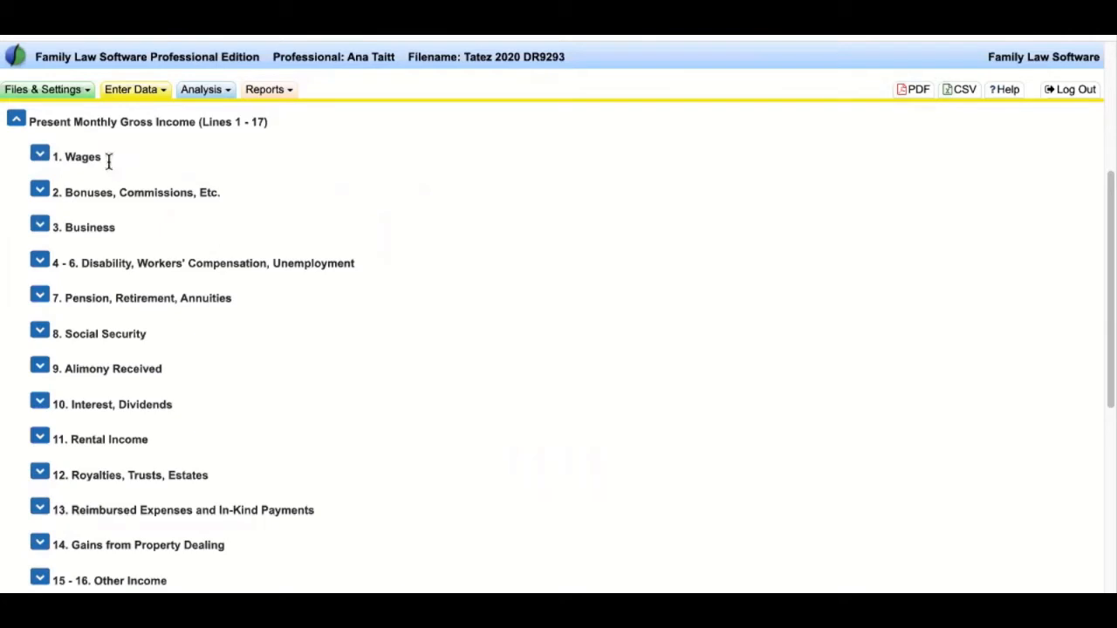
- Create a new business row under line 3, Business, with form of business preset to Indiv
double_click(79, 226)
double_click(70, 153)
drag(66, 227, 124, 241)
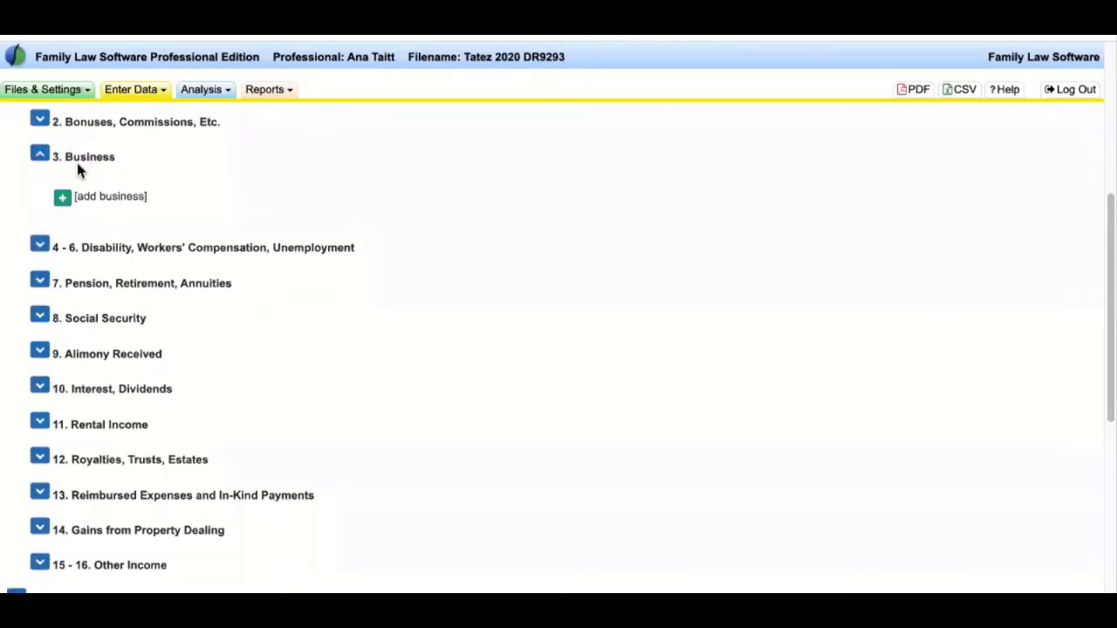
click(139, 198)
click(78, 198)
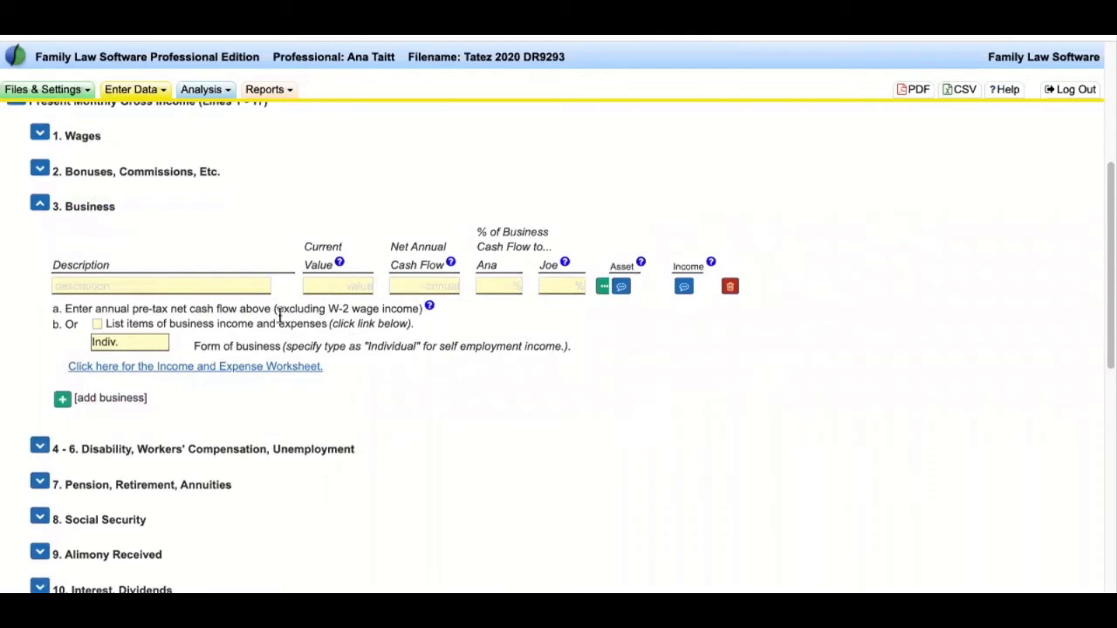
- Name the new business 'Lawn Biz'
click(232, 286)
text(L)
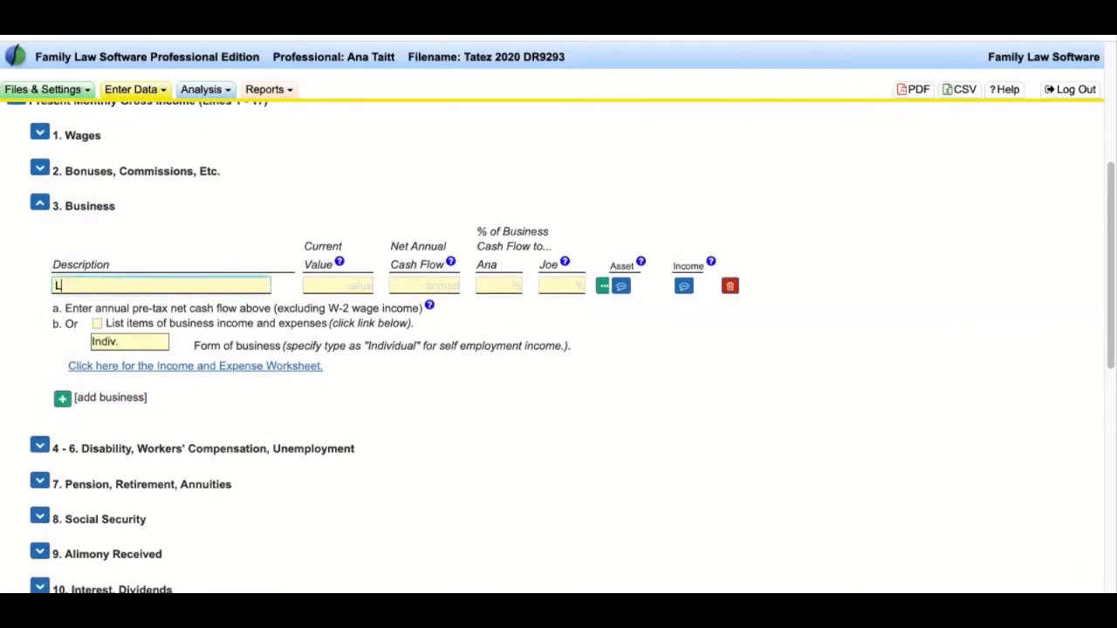
text(awn Bux)
key(BackSpace)
key(BackSpace)
text(iz)
- Open the Set Period Amount calculator for Lawn Biz's Net Annual Cash Flow
drag(305, 245, 322, 271)
click(323, 271)
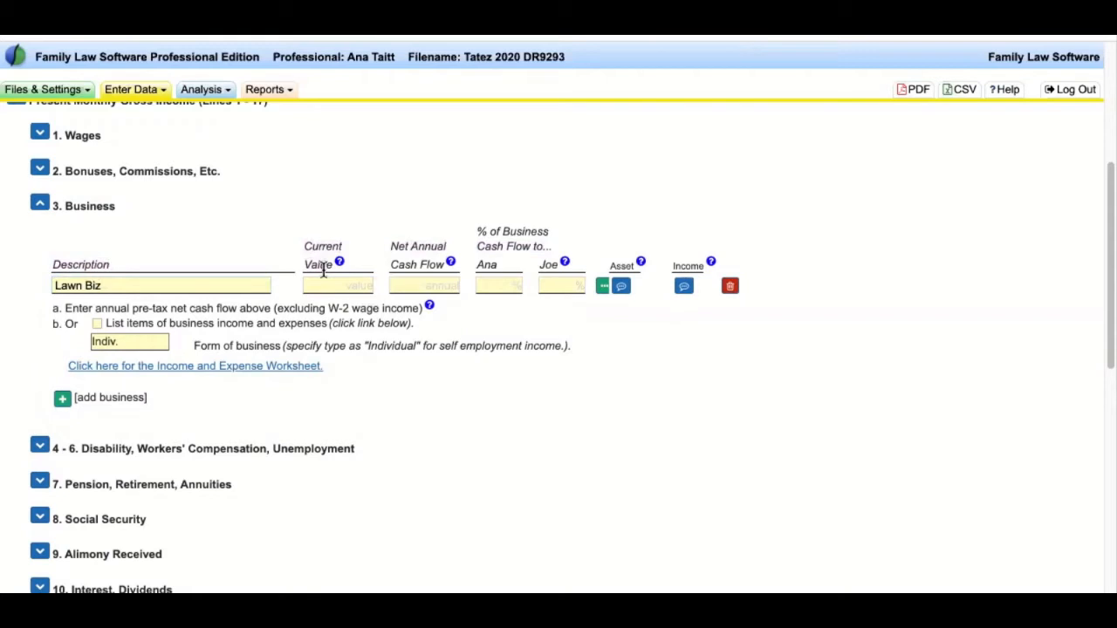
drag(391, 245, 447, 249)
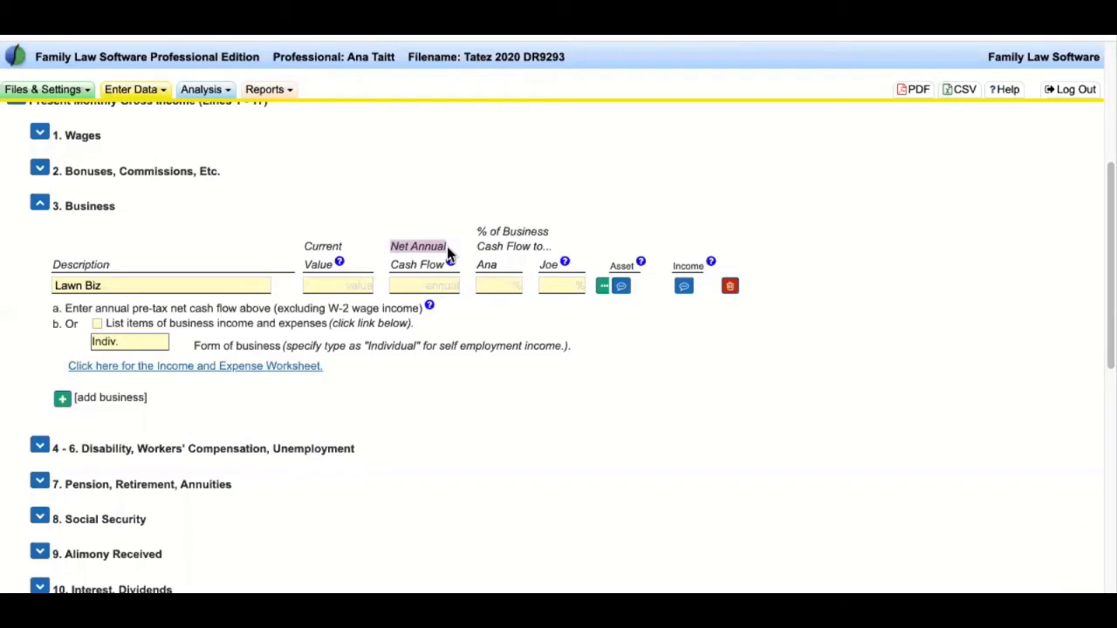
click(437, 284)
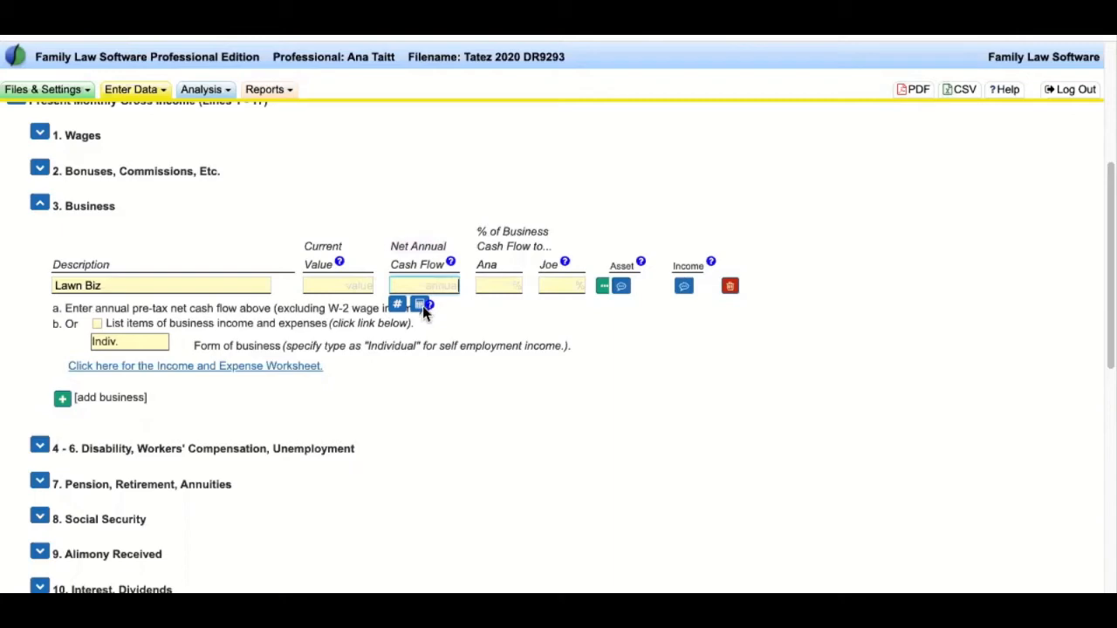
click(422, 305)
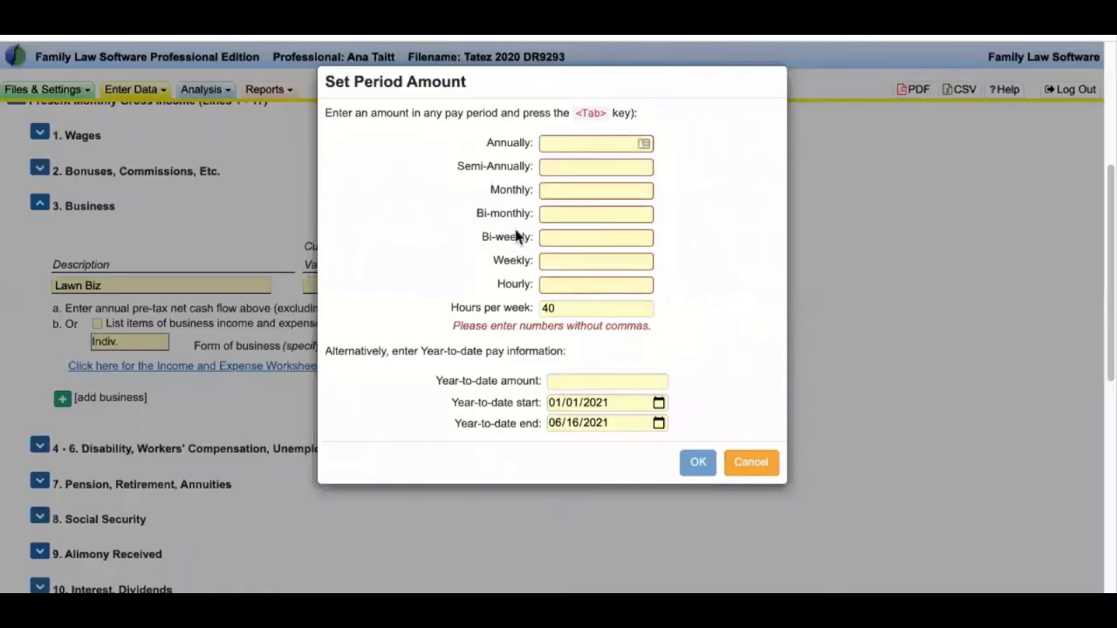
- Enter 200 as Lawn Biz's weekly amount so its net annual cash flow becomes 10,400
click(554, 190)
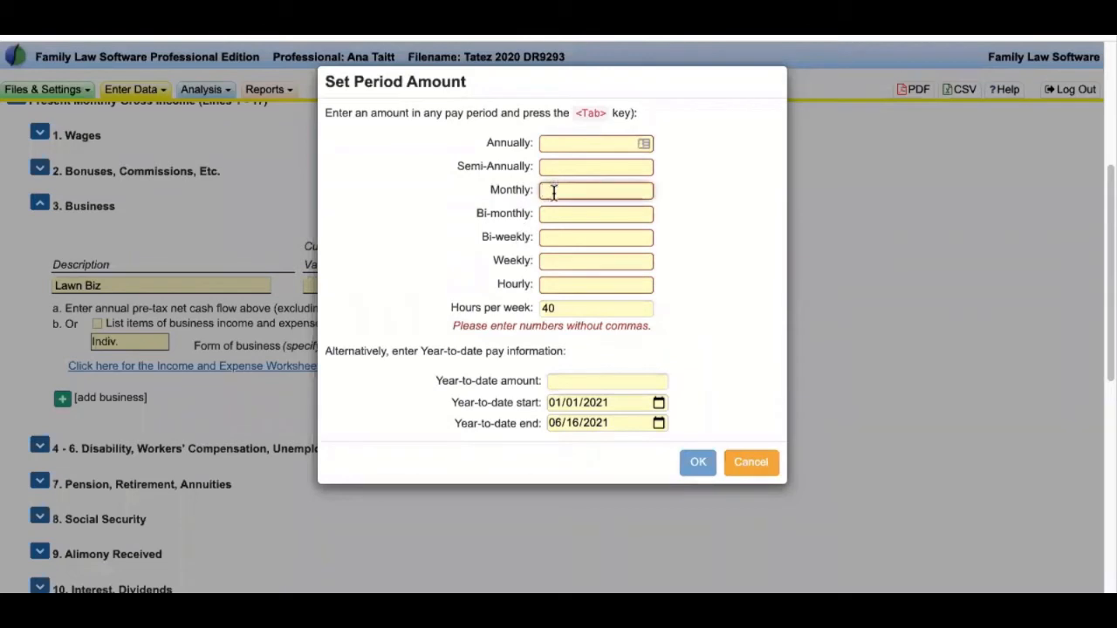
click(553, 260)
text(200)
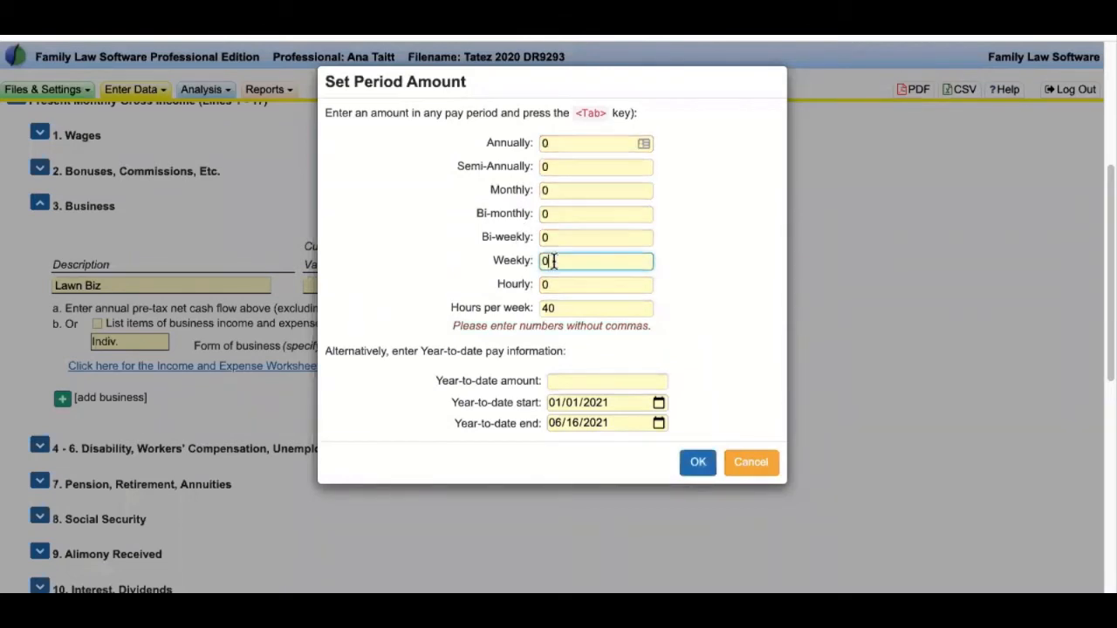
key(Tab)
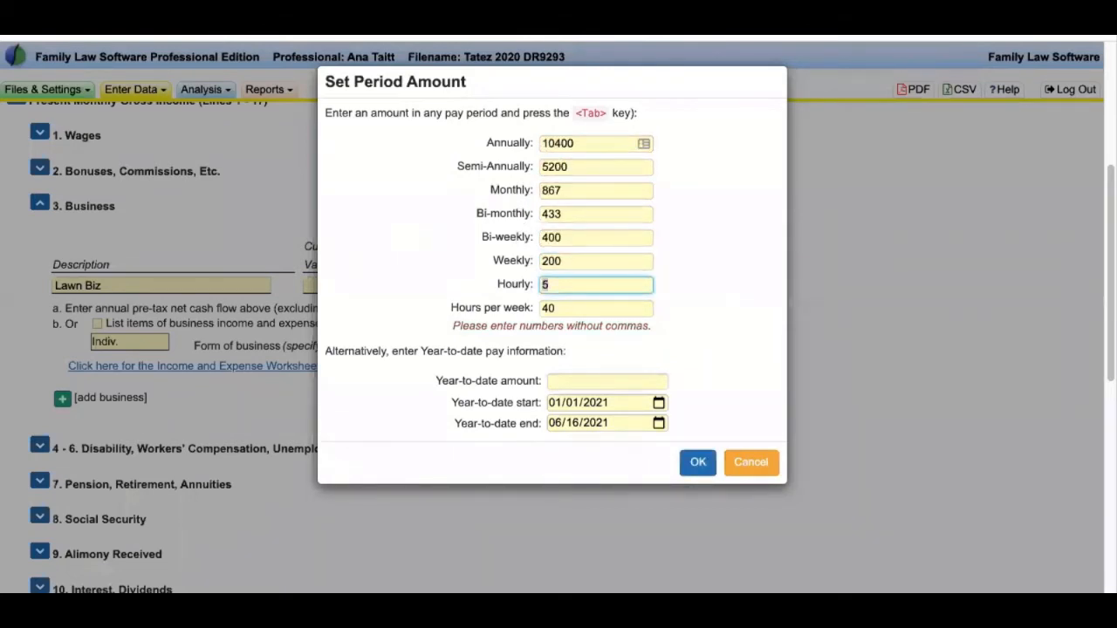
click(698, 463)
scroll(761, 347, down, 2)
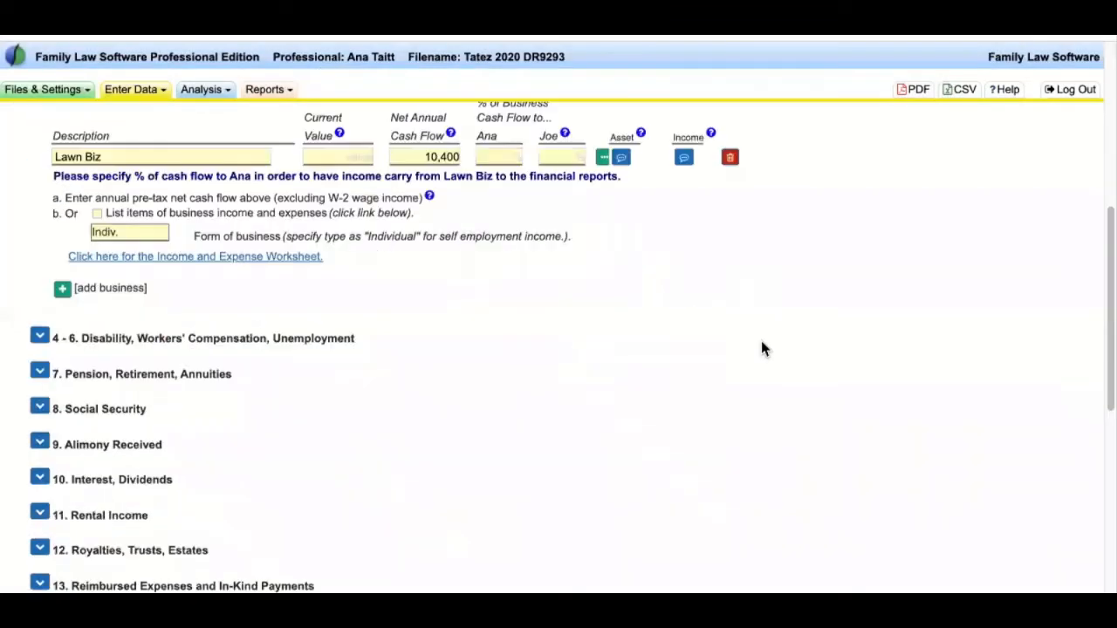
scroll(683, 340, up, 2)
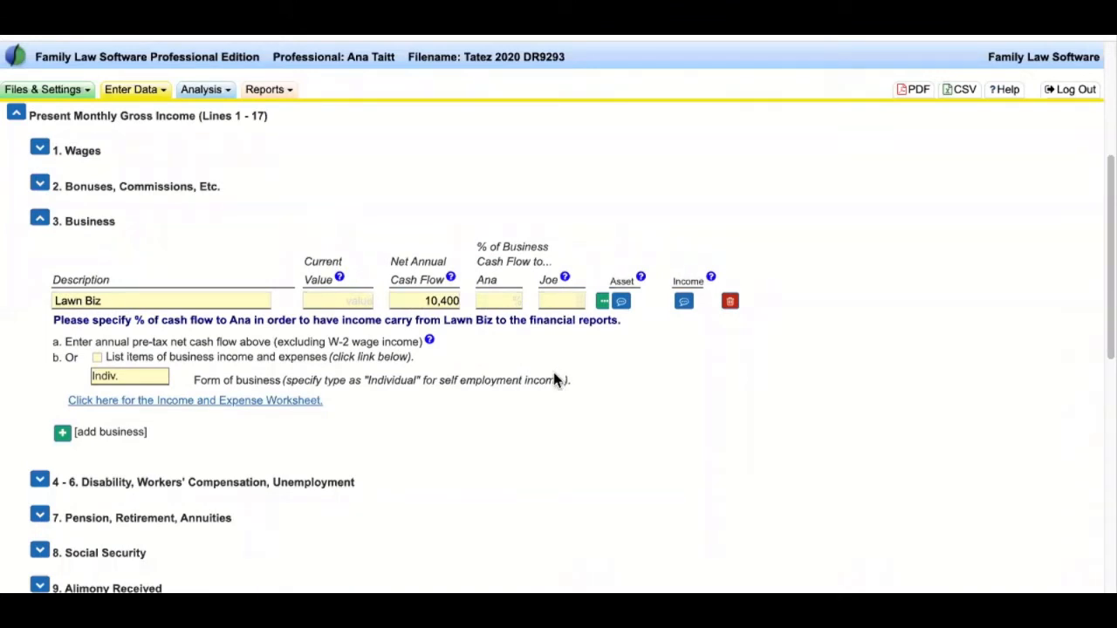
scroll(695, 430, up, 1)
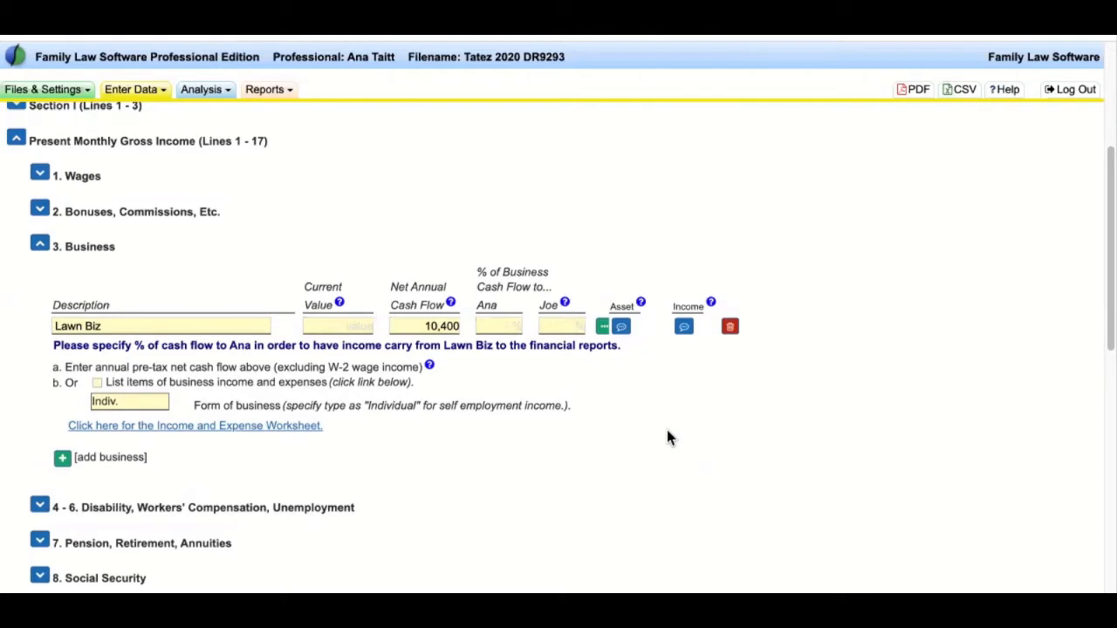
click(431, 326)
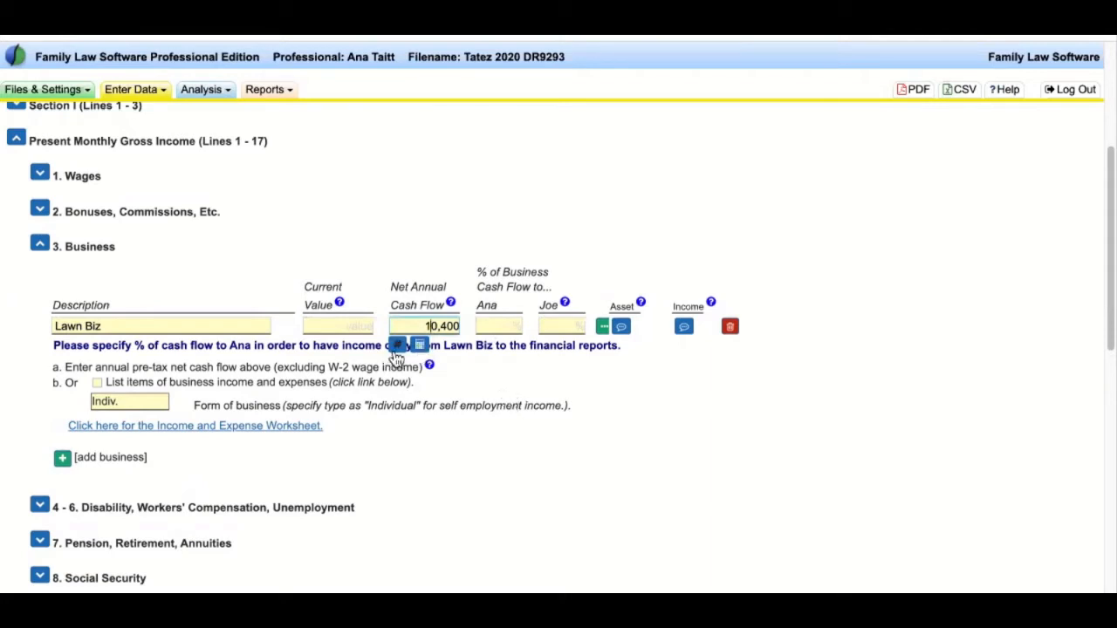
click(397, 346)
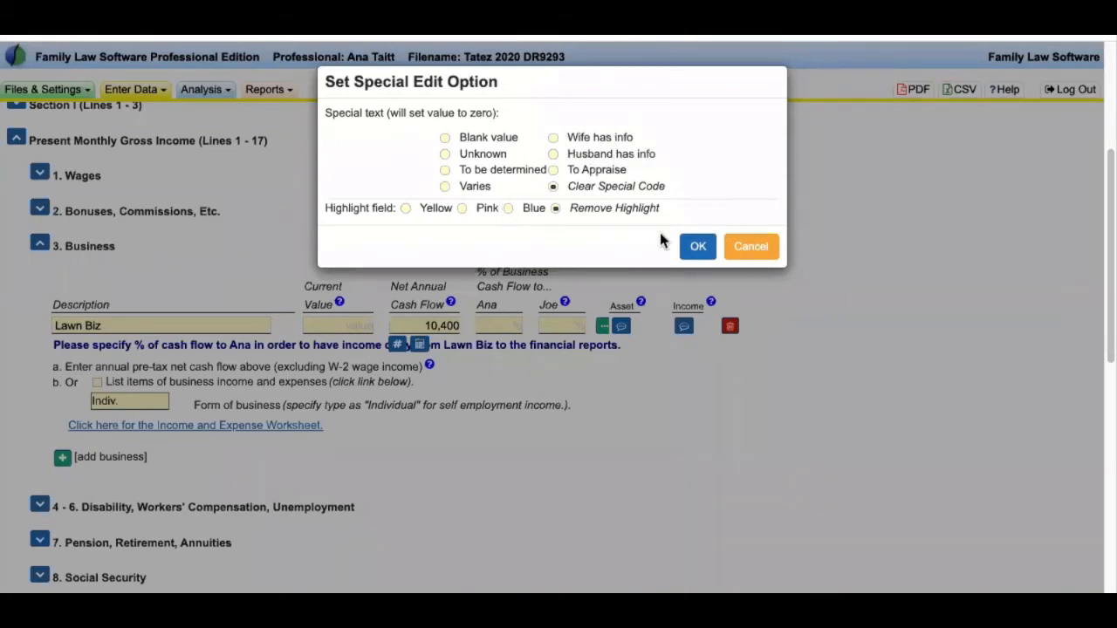
click(702, 247)
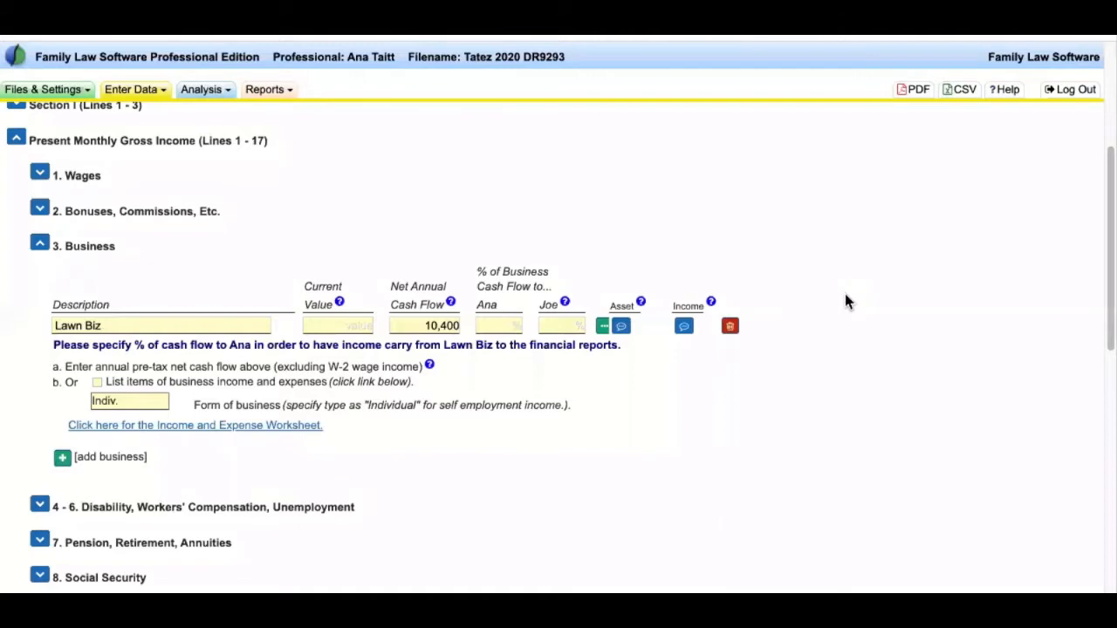
- Check Lawn Biz's Description and Ana % fields, then open the Form of business list (Indiv., Partnshp, S Corp, C Corp)
scroll(829, 314, down, 2)
scroll(790, 362, up, 2)
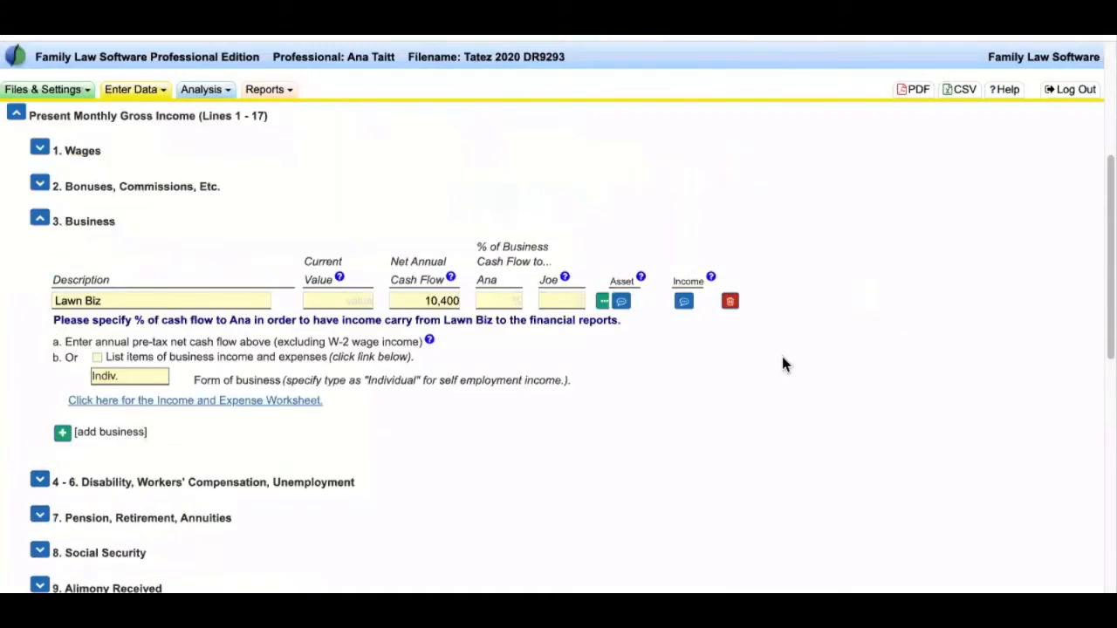
drag(477, 249, 510, 277)
click(511, 278)
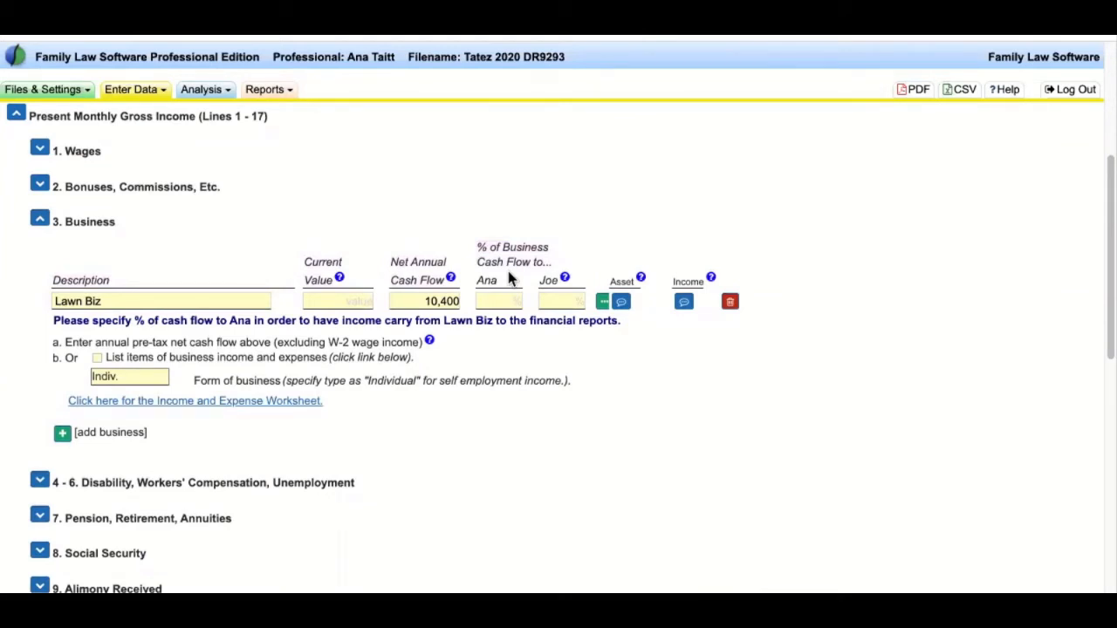
click(154, 299)
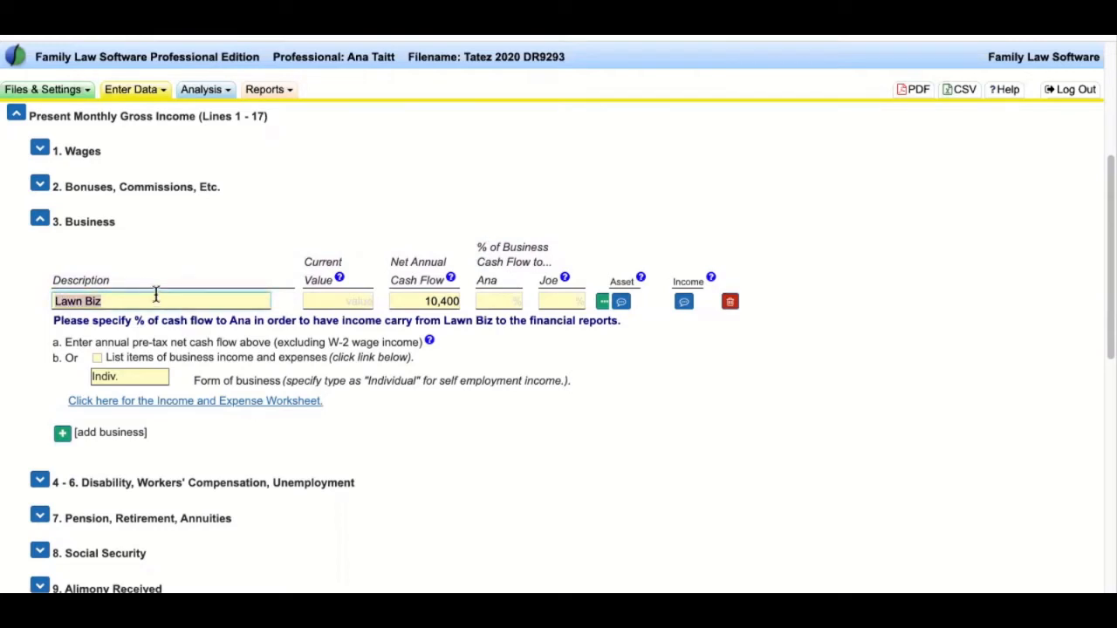
click(504, 302)
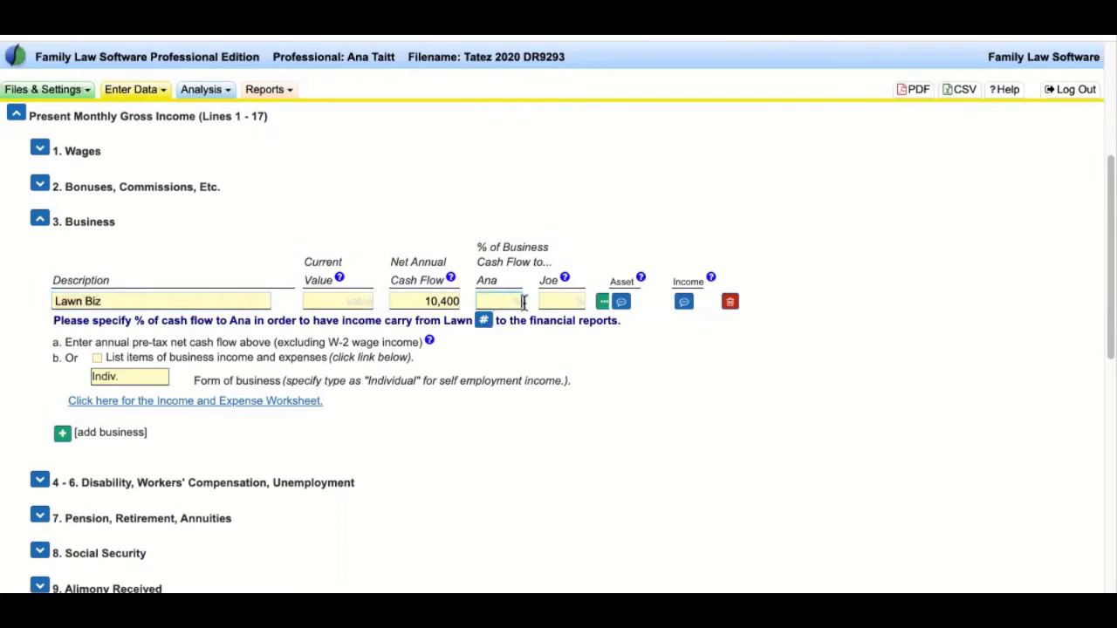
click(502, 354)
scroll(174, 312, down, 1)
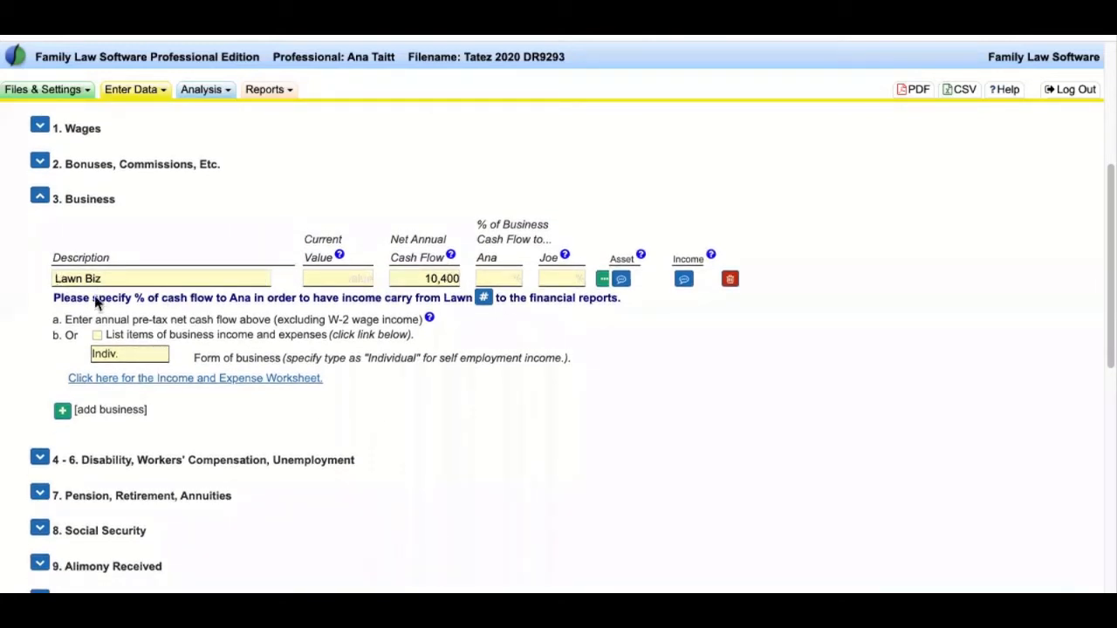
click(144, 354)
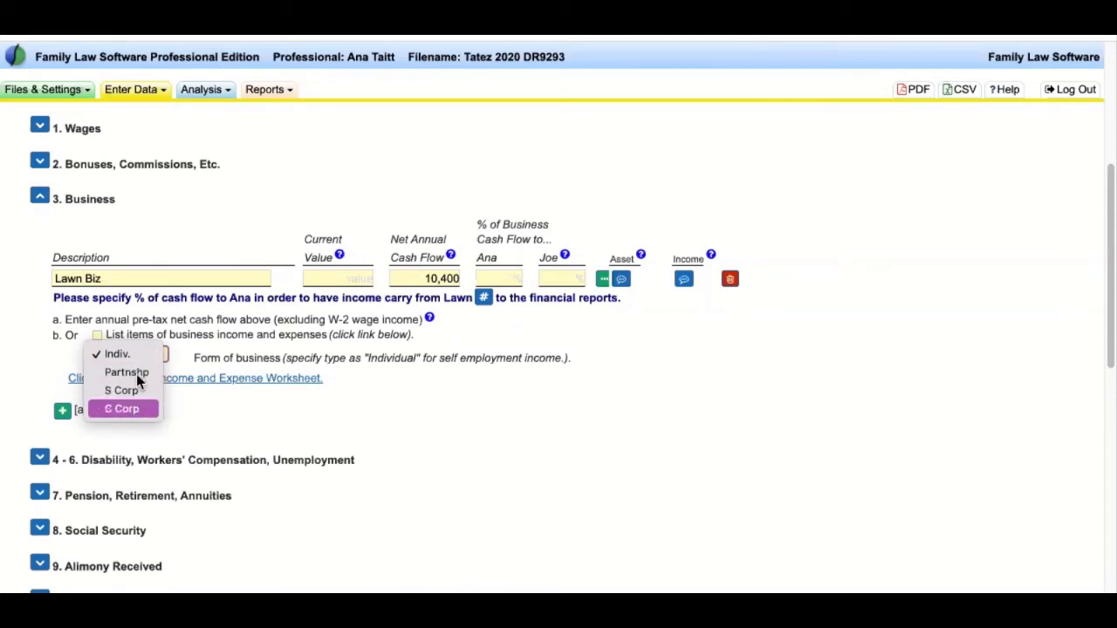
- Close the Form of business list with Indiv. still selected for Lawn Biz
click(429, 354)
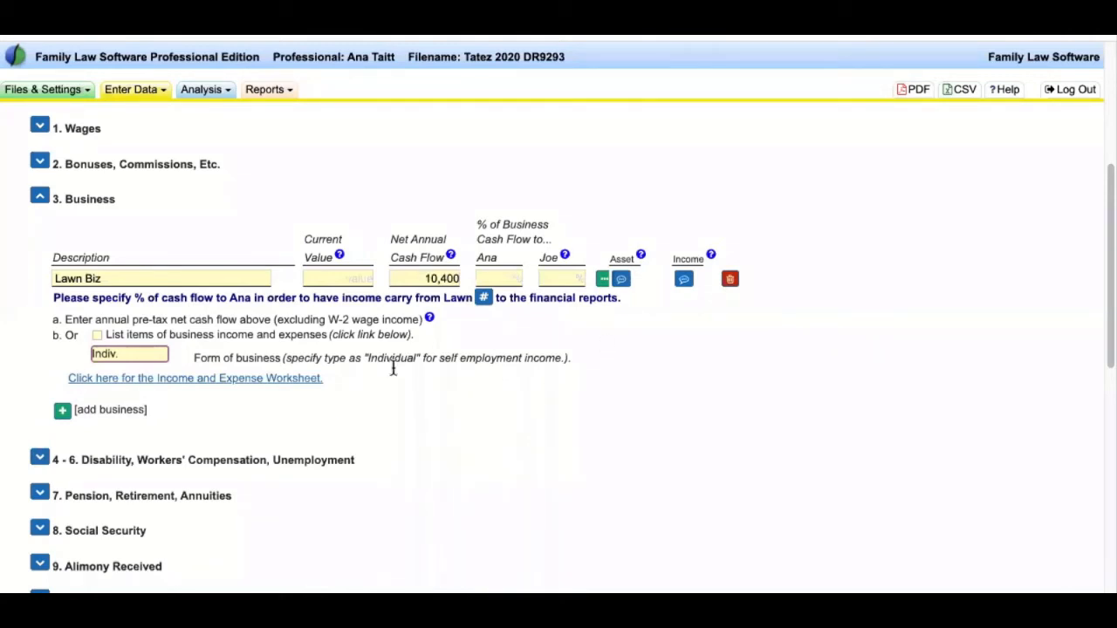
- Collapse the 3. Business section and scroll to the Household and Real Estate Expenses heading
click(39, 199)
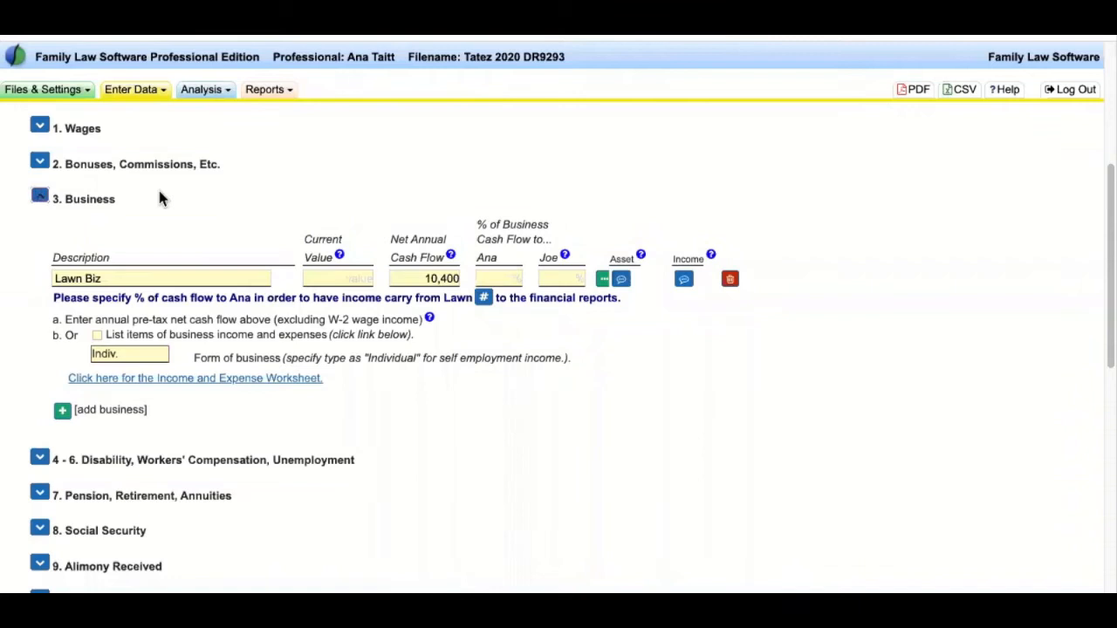
scroll(470, 311, down, 1)
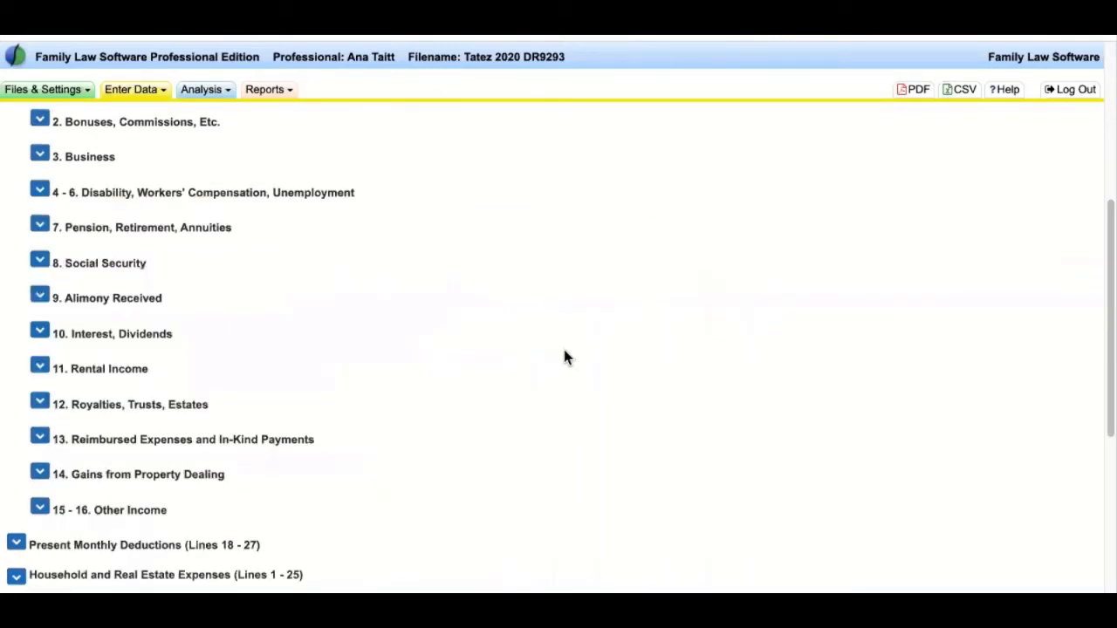
scroll(563, 351, up, 2)
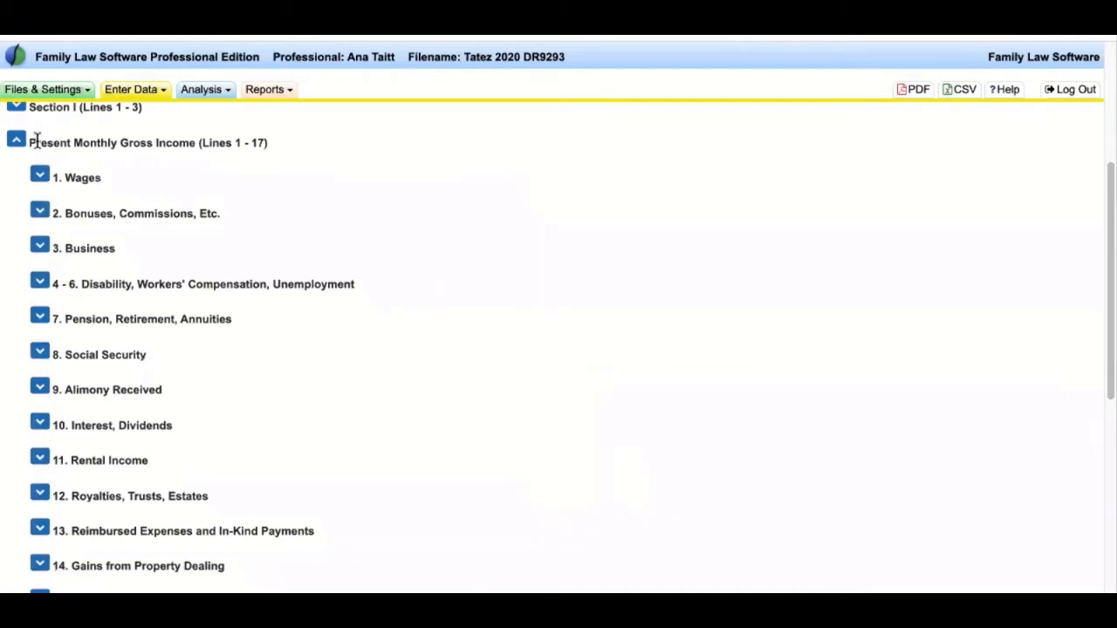
drag(63, 175, 489, 349)
click(488, 349)
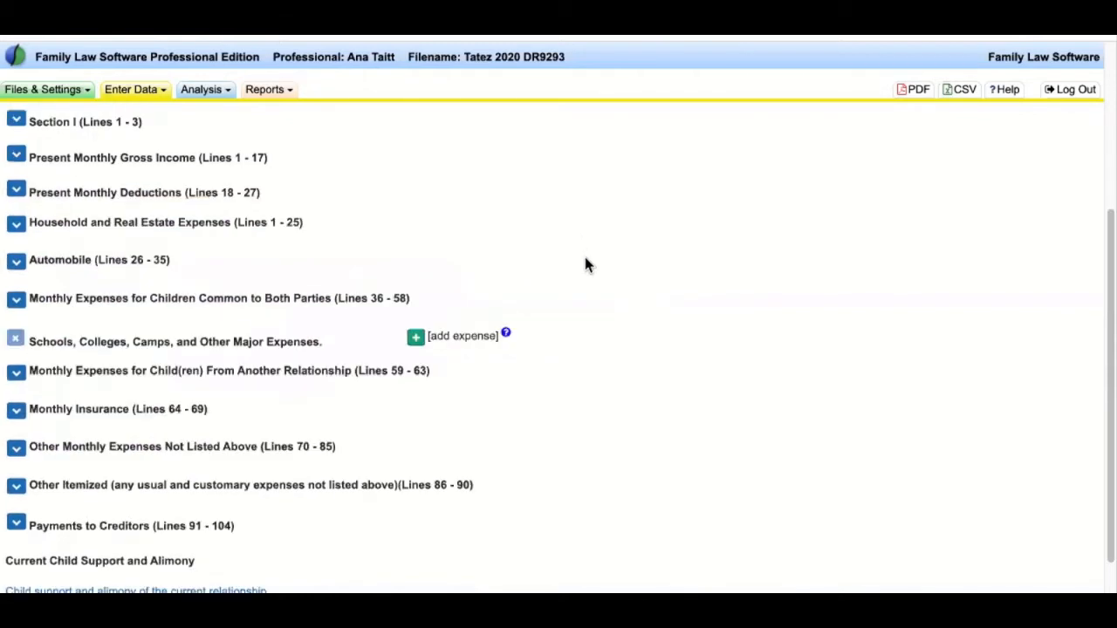
scroll(569, 277, up, 3)
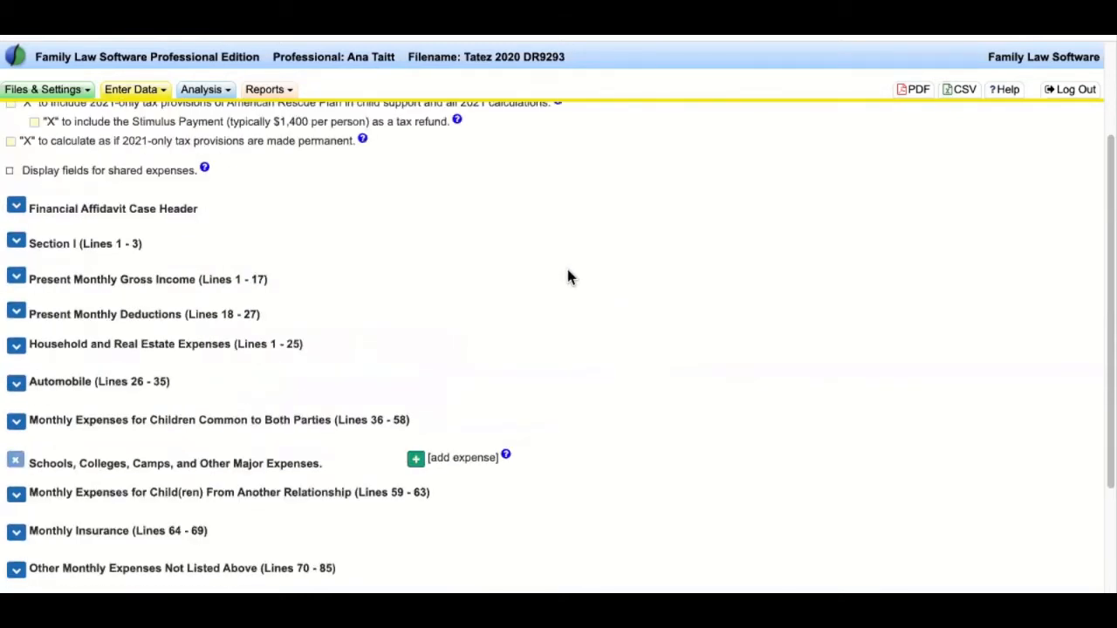
scroll(568, 270, down, 2)
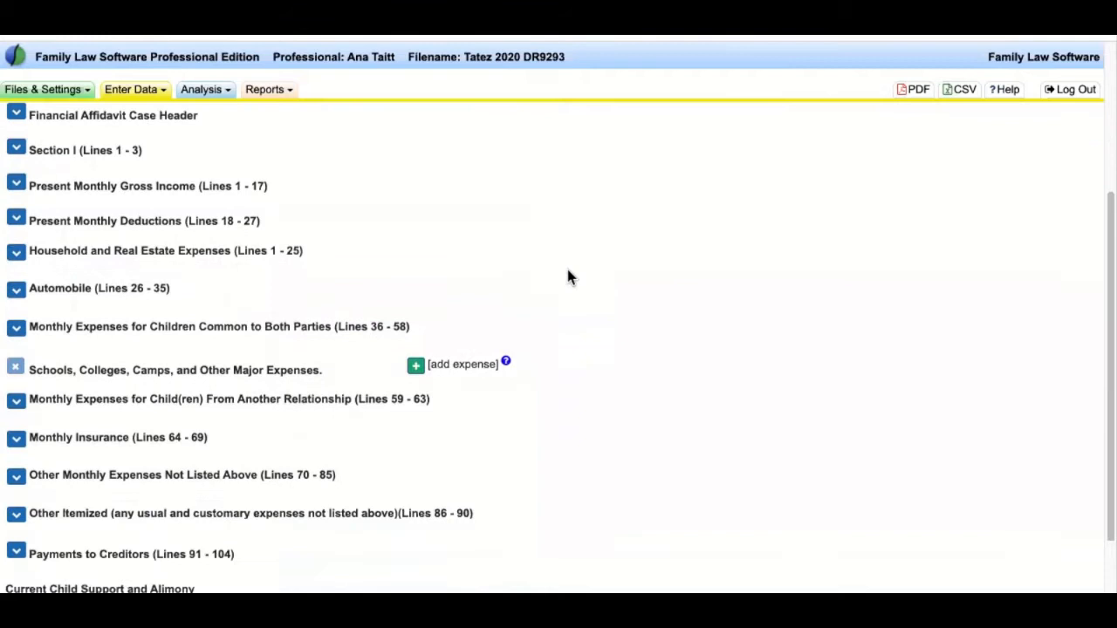
drag(349, 253, 28, 247)
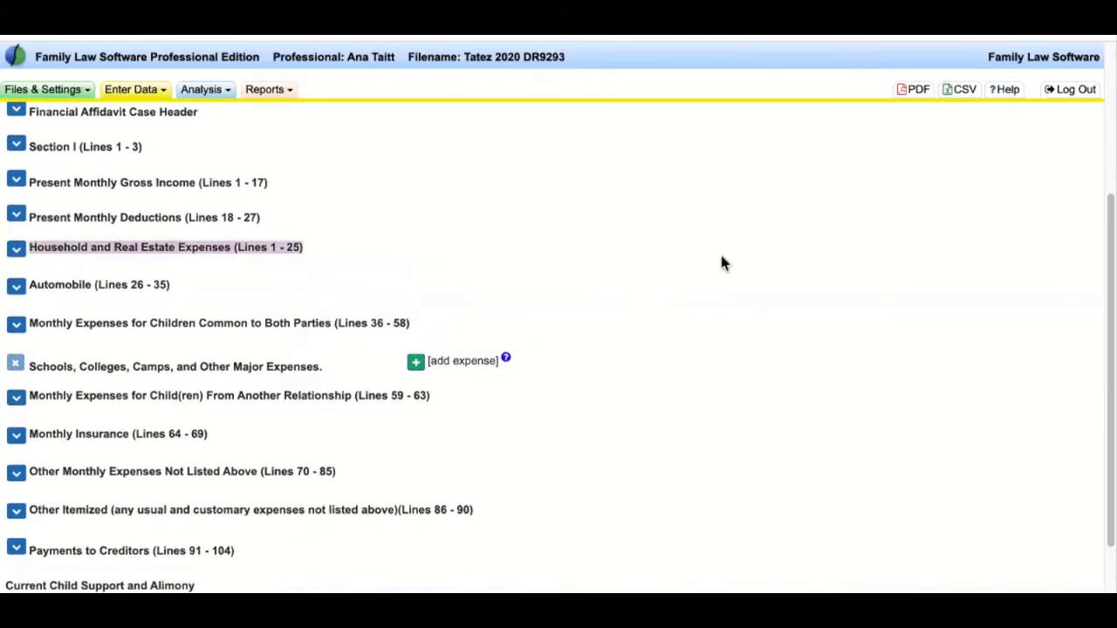
- Expand Household and Real Estate Expenses (Lines 1 - 25) to show the add property and tenant expenses options
click(297, 248)
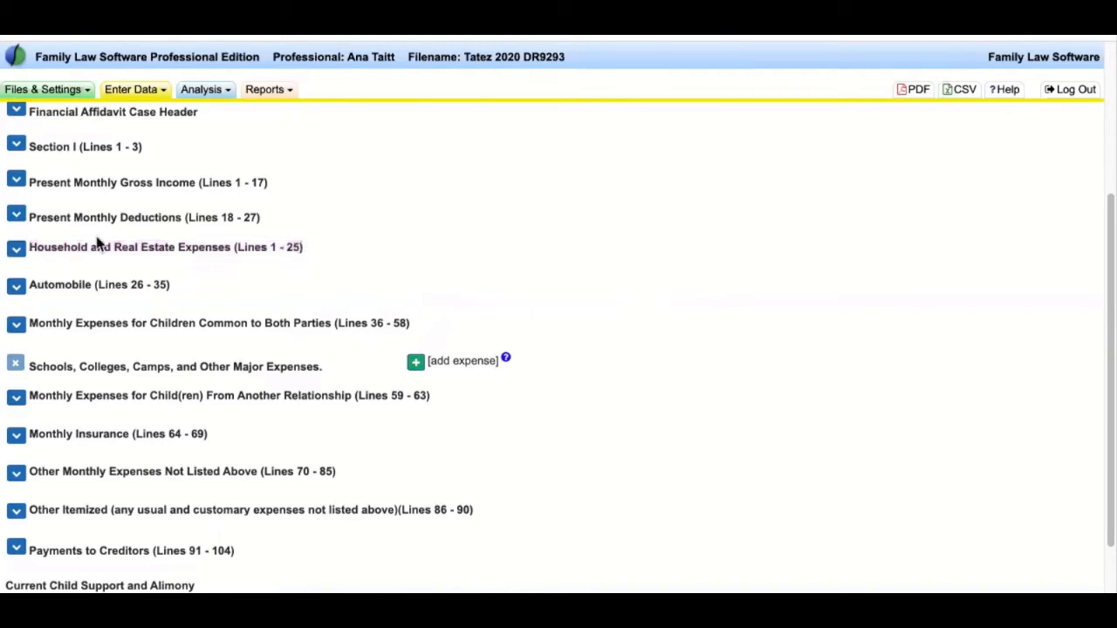
click(16, 249)
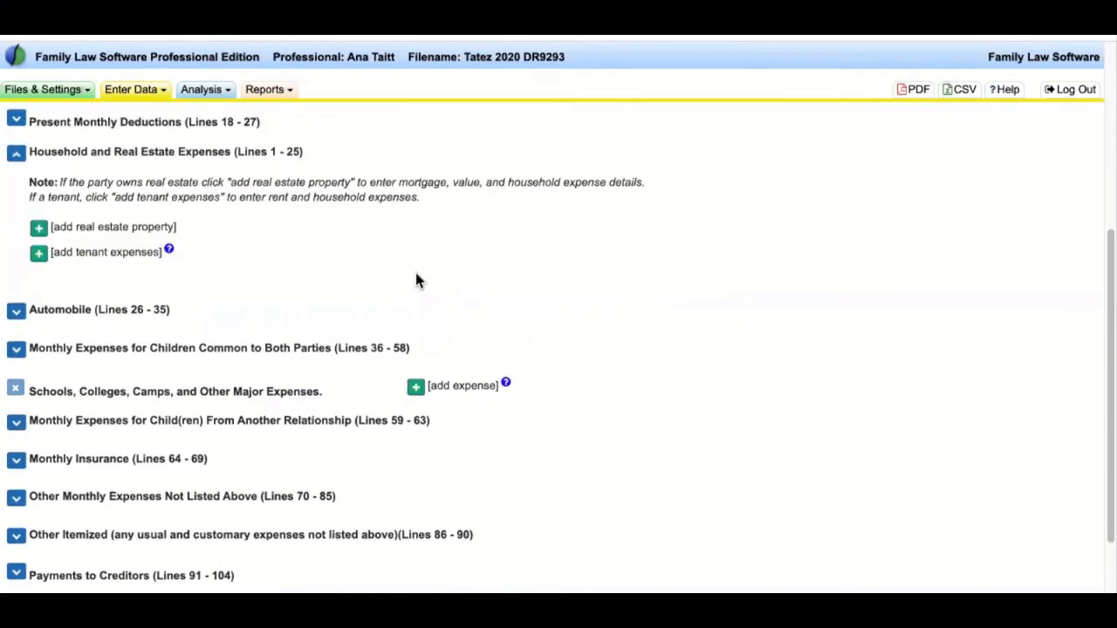
scroll(415, 272, up, 1)
drag(33, 229, 348, 247)
click(359, 238)
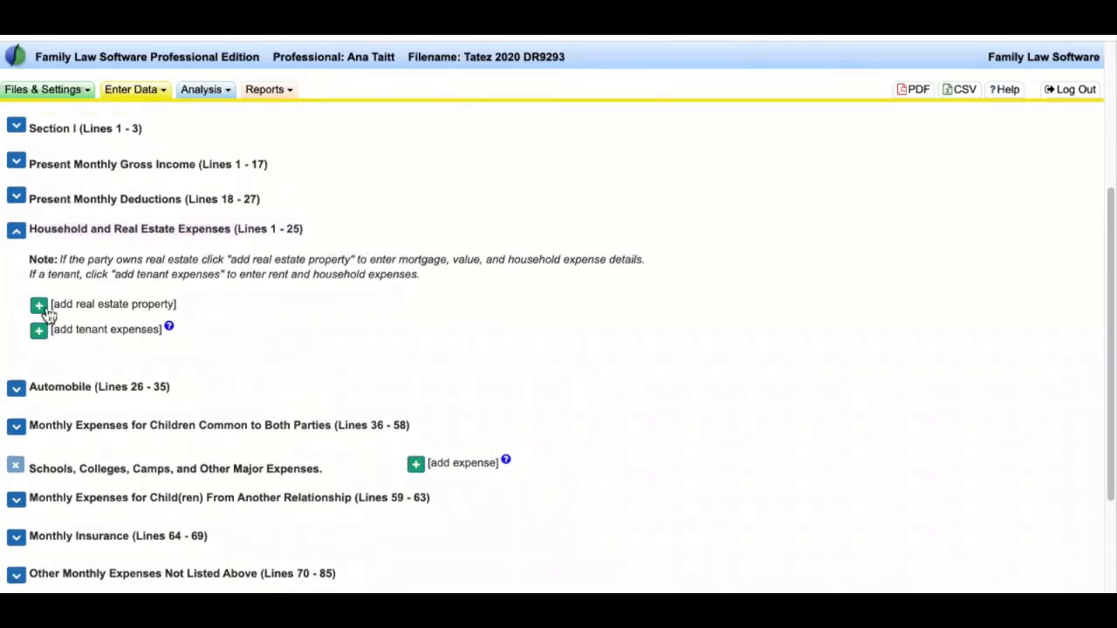
drag(177, 305, 75, 301)
click(73, 324)
drag(163, 329, 72, 330)
- Choose Ana as the person renting in Expenses as Tenant
click(349, 370)
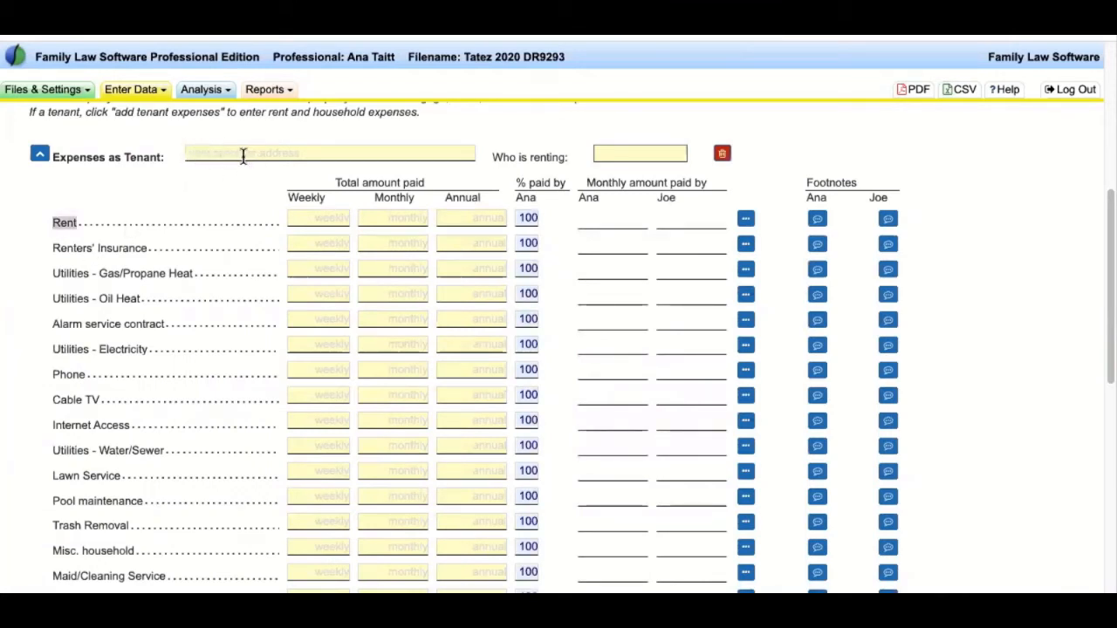
click(627, 153)
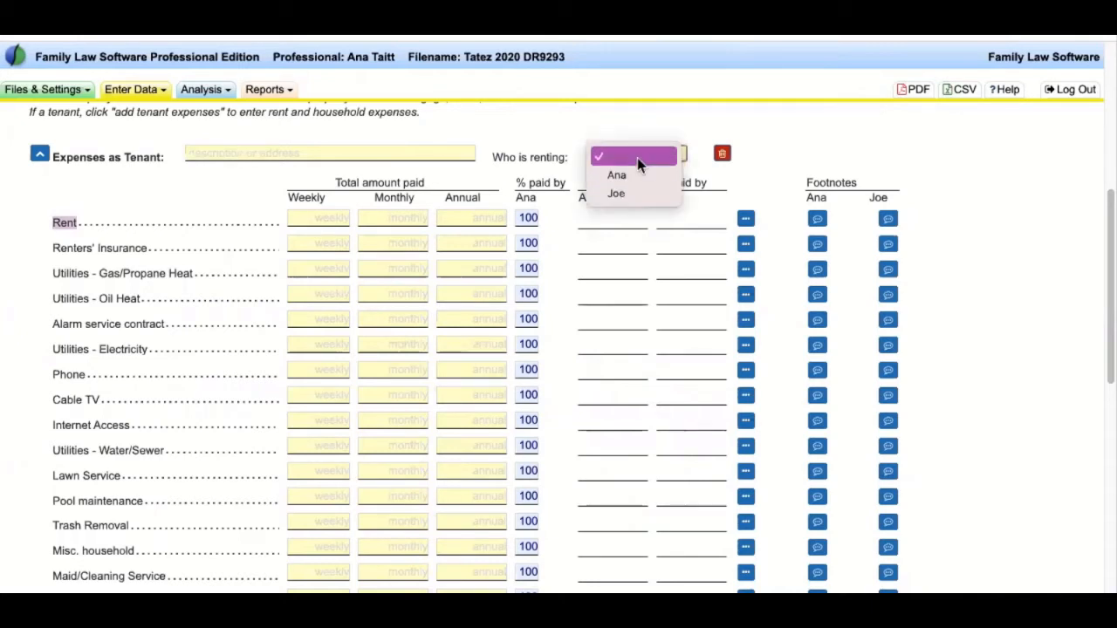
click(636, 153)
click(638, 157)
click(639, 174)
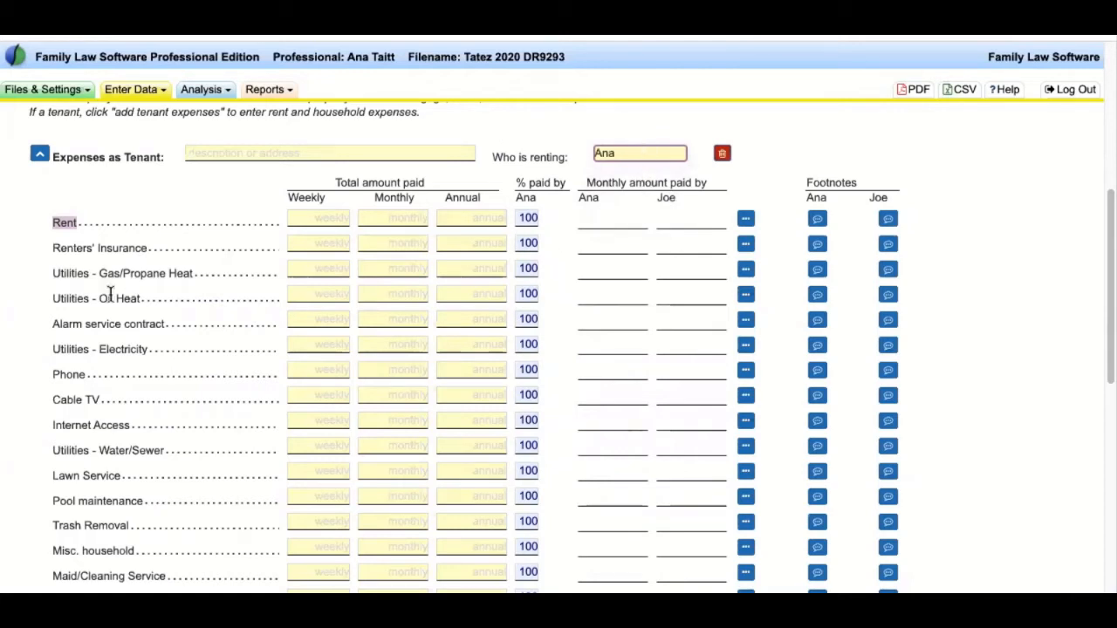
click(54, 222)
- Delete the tenant expenses entry and confirm it in the Confirm Delete dialog
drag(54, 222, 164, 409)
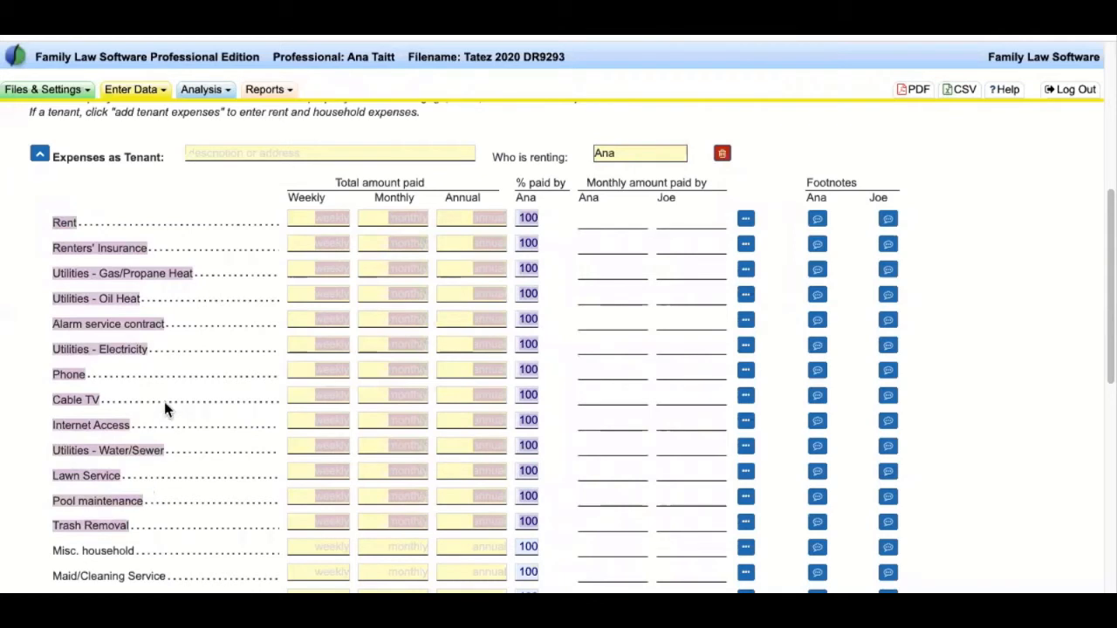
click(810, 182)
double_click(816, 196)
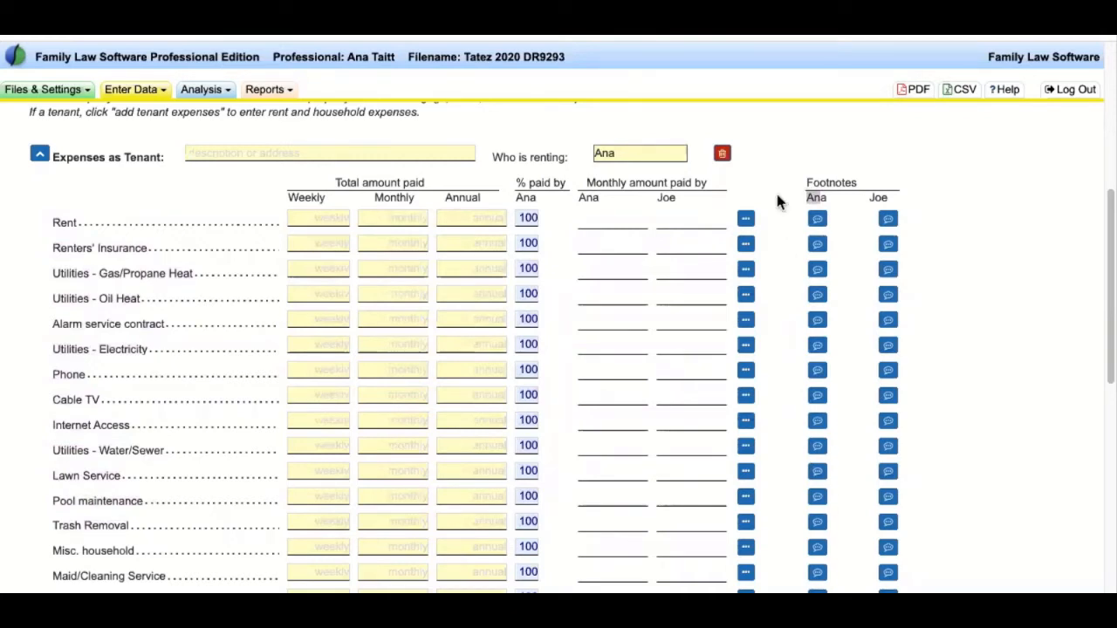
click(769, 150)
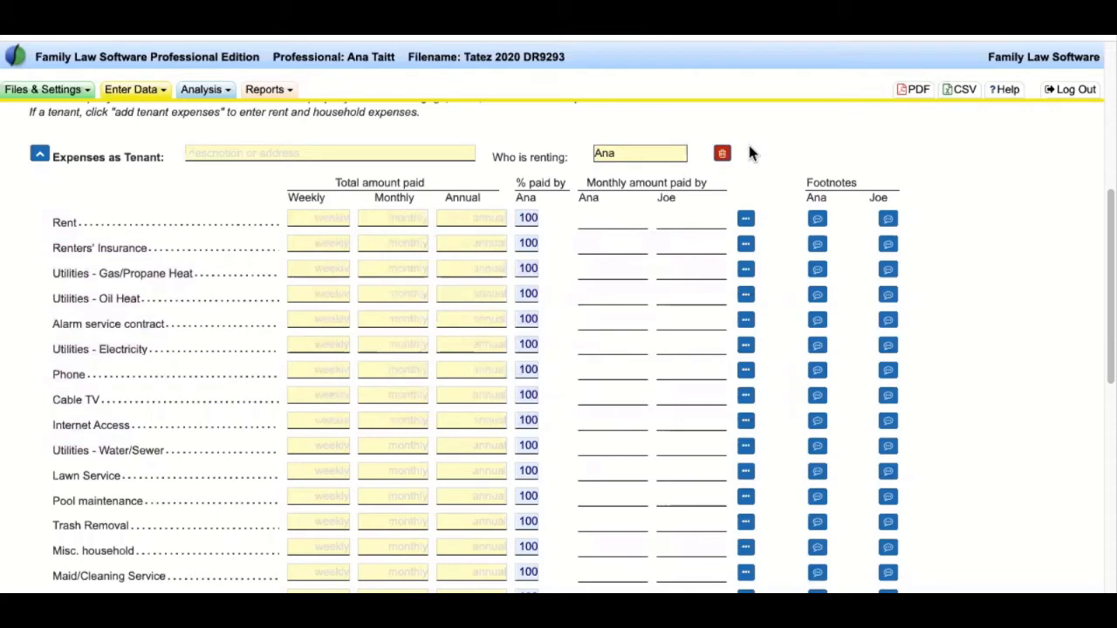
click(721, 153)
click(698, 148)
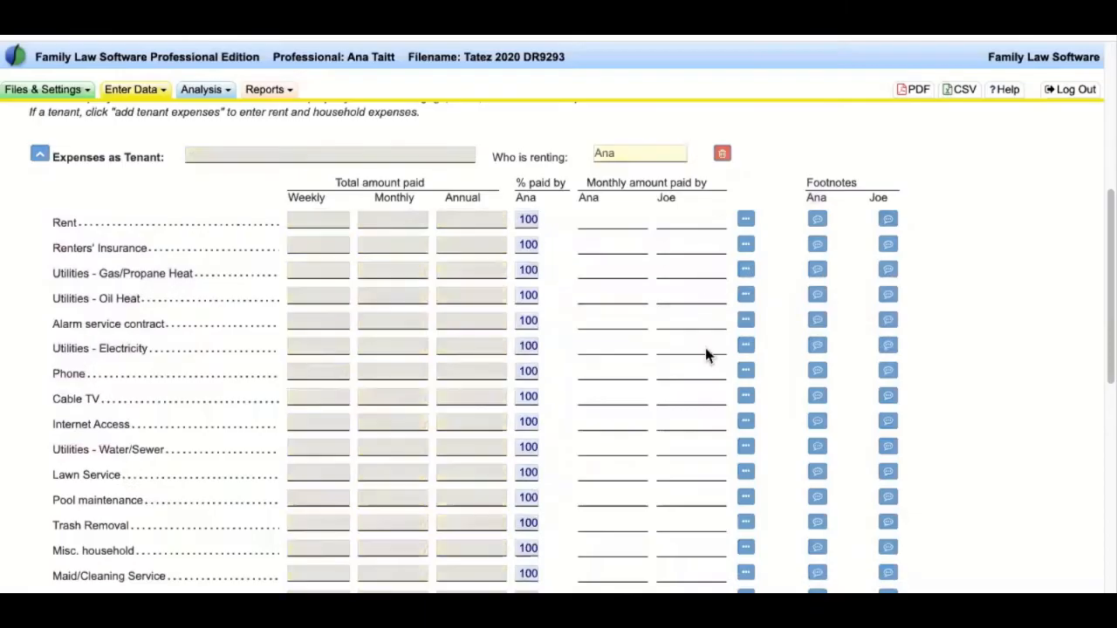
- Use the green plus beside [add real estate property] to create a blank property entry paid by Ana
scroll(255, 358, up, 4)
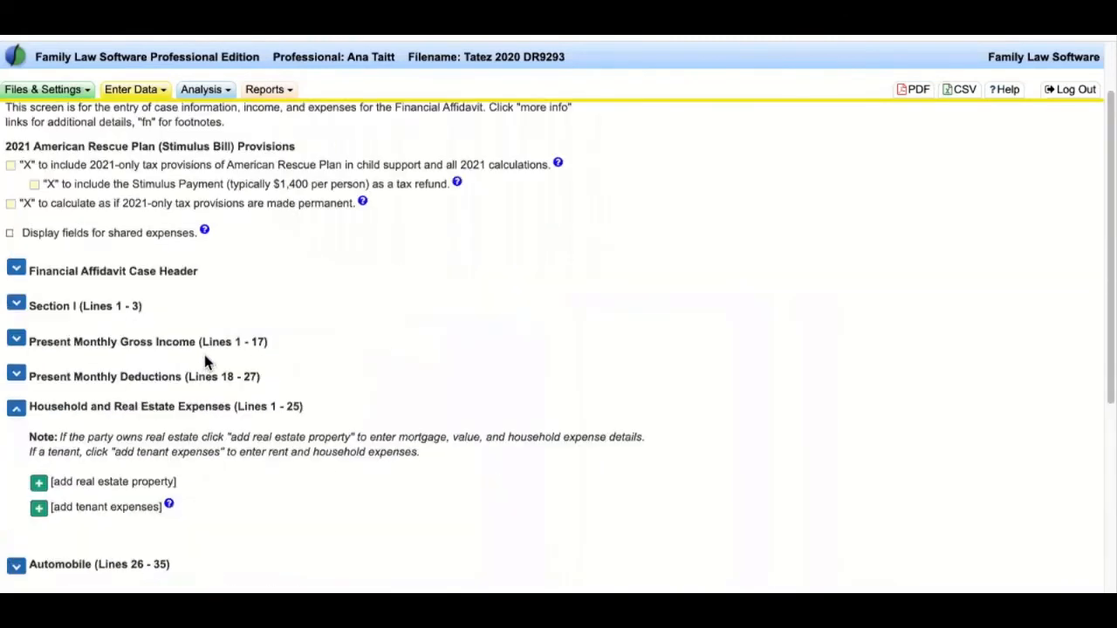
scroll(202, 359, down, 1)
drag(30, 289, 236, 291)
click(362, 405)
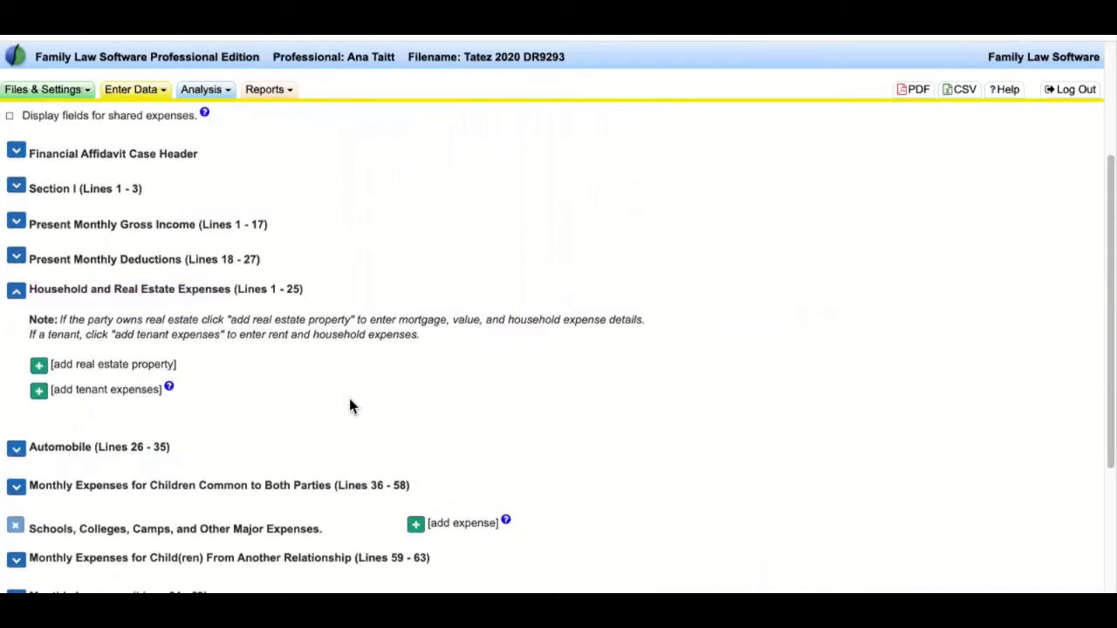
drag(177, 368, 39, 370)
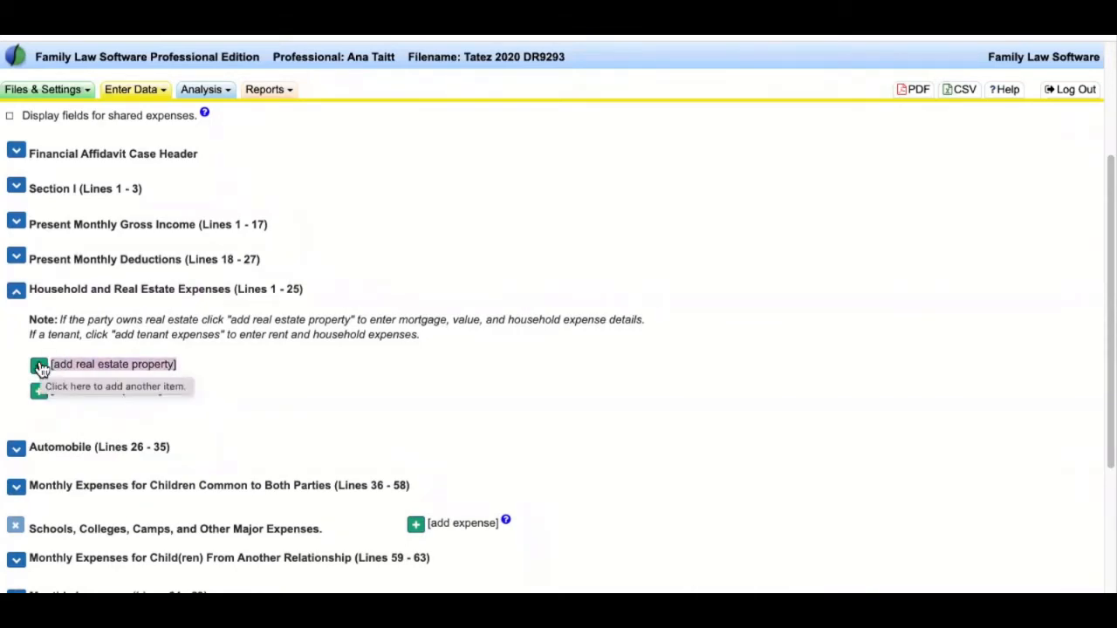
mouse_move(29, 316)
mouse_down()
mouse_move(466, 364)
mouse_move(445, 340)
mouse_move(30, 324)
mouse_up()
click(334, 366)
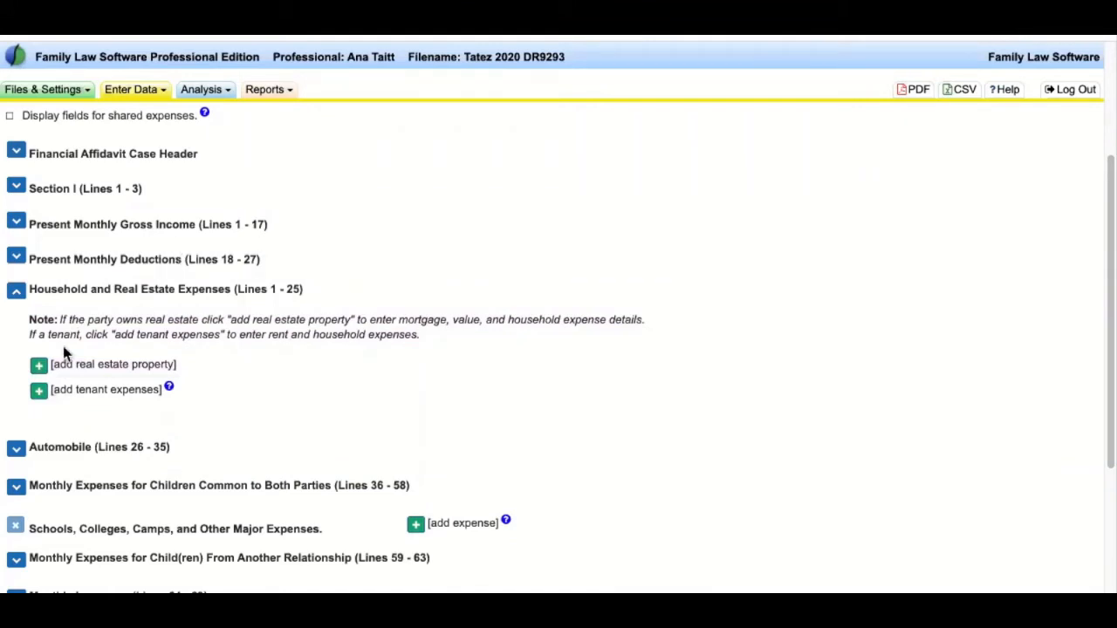
click(39, 364)
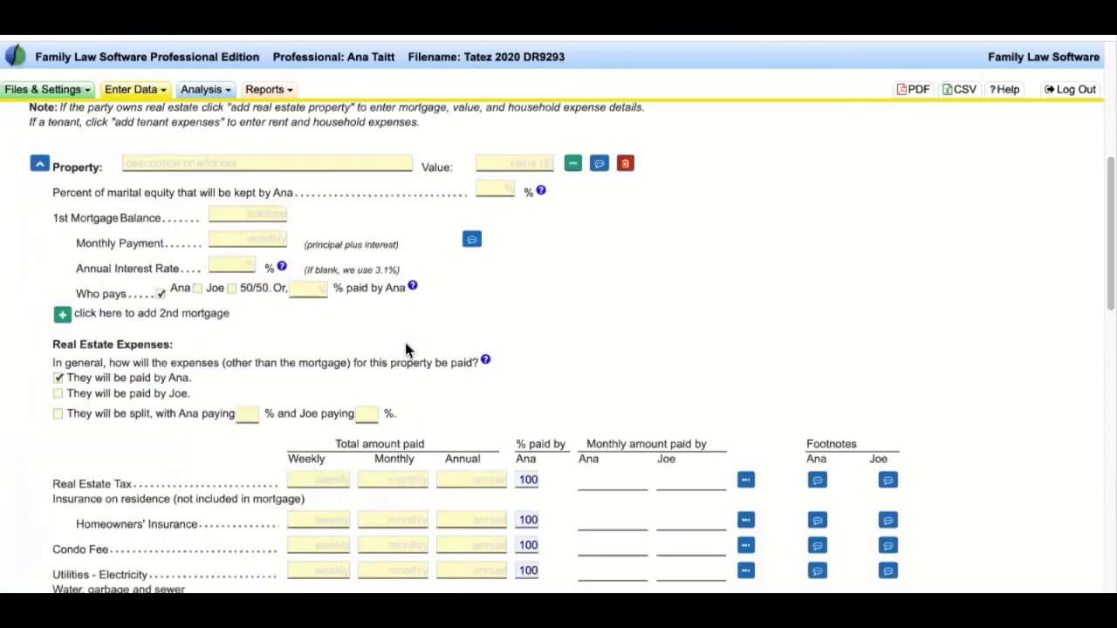
drag(72, 171, 647, 343)
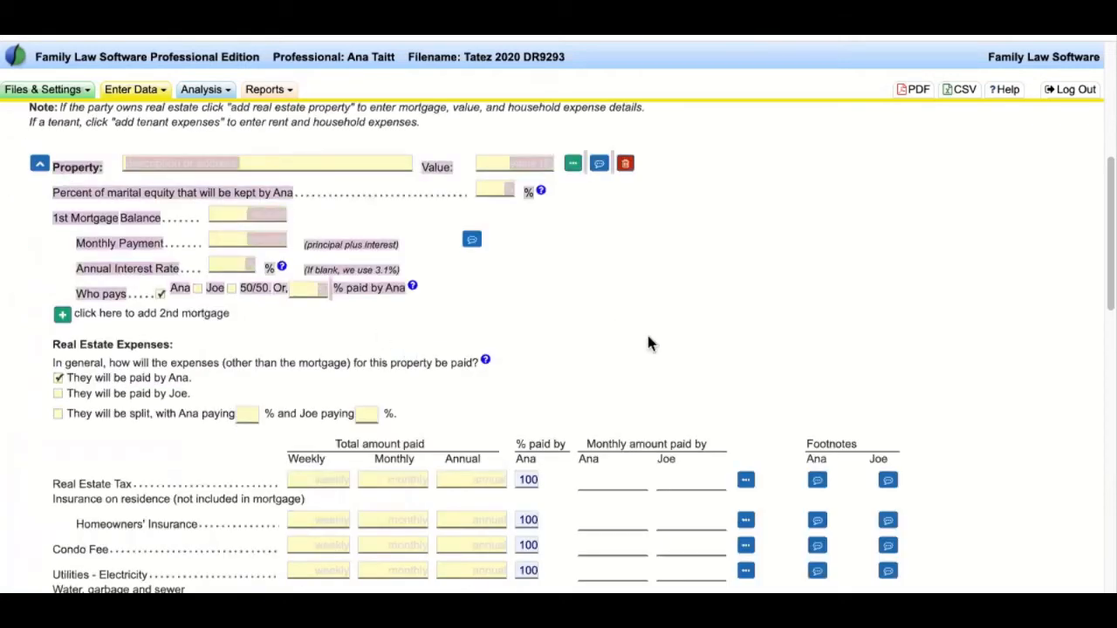
click(186, 377)
scroll(186, 377, down, 2)
drag(53, 356, 217, 481)
click(220, 462)
scroll(221, 462, up, 2)
scroll(222, 464, up, 2)
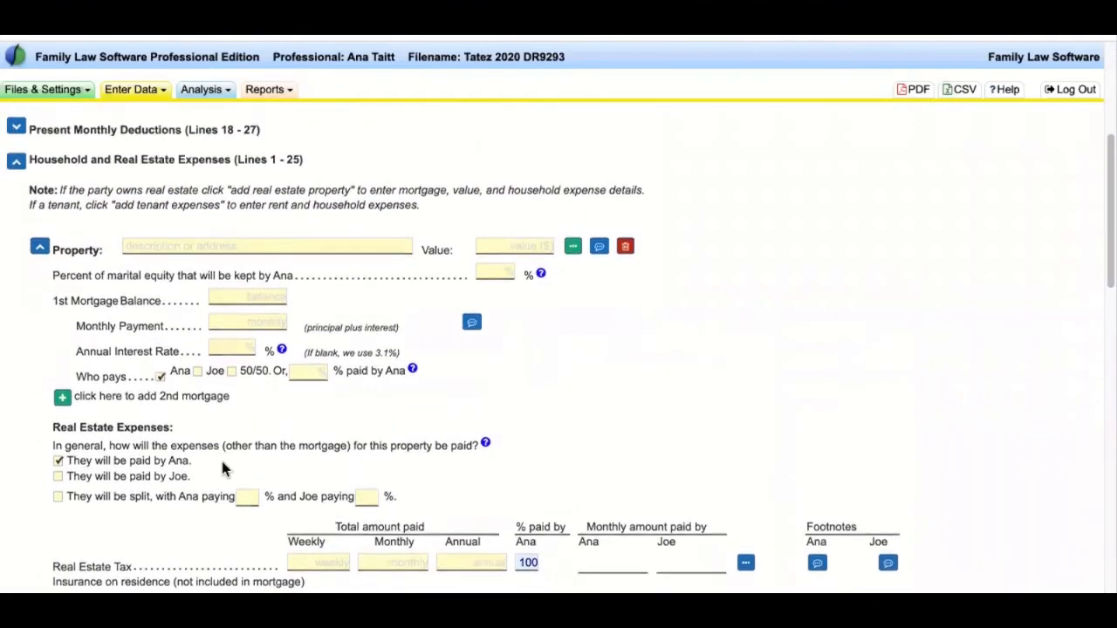
- Enter the property address 123 Maple and a value of 450,000
click(214, 247)
text(123 Mape)
key(BackSpace)
text(le)
click(513, 247)
text(450,000)
key(Tab)
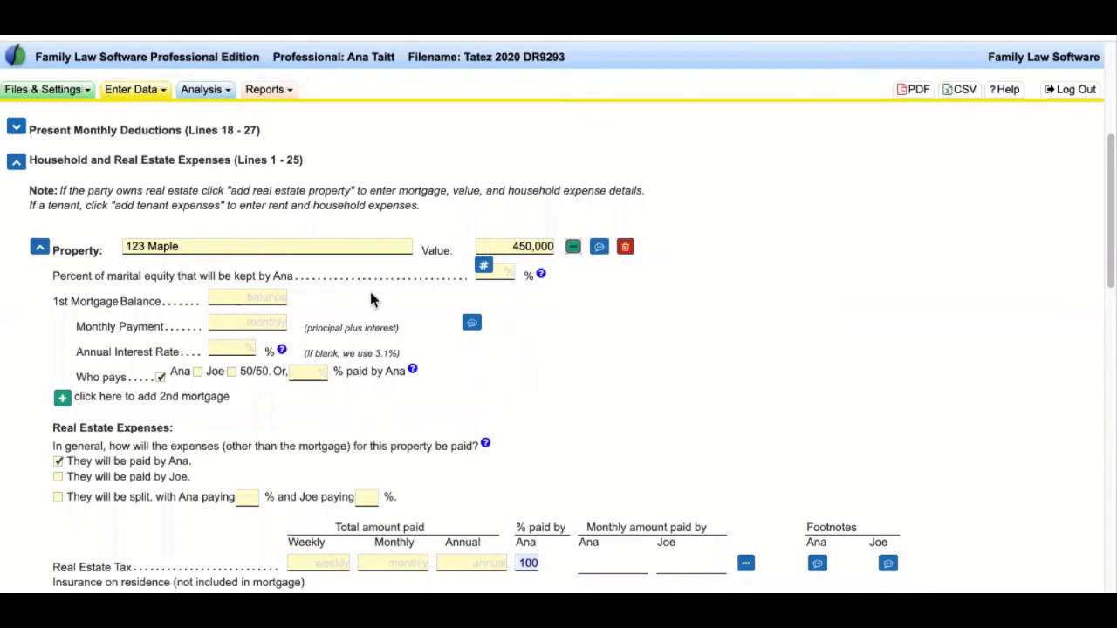
- Enter a 220,000 first mortgage balance, 2,100 monthly payment and 4% annual interest rate
click(262, 297)
text(220)
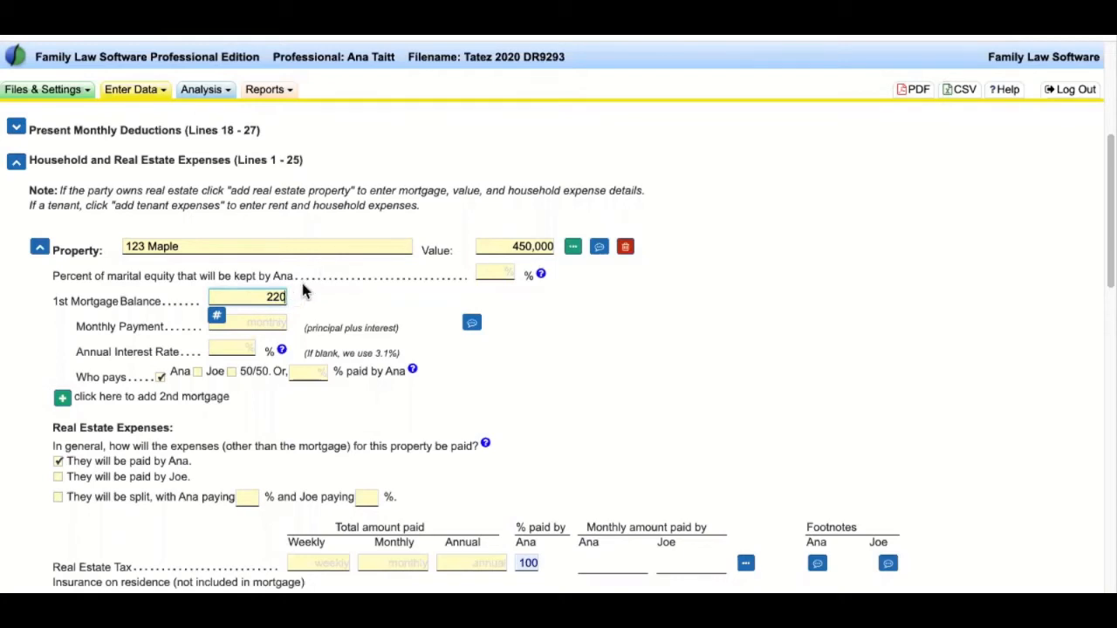
text(000)
key(Tab)
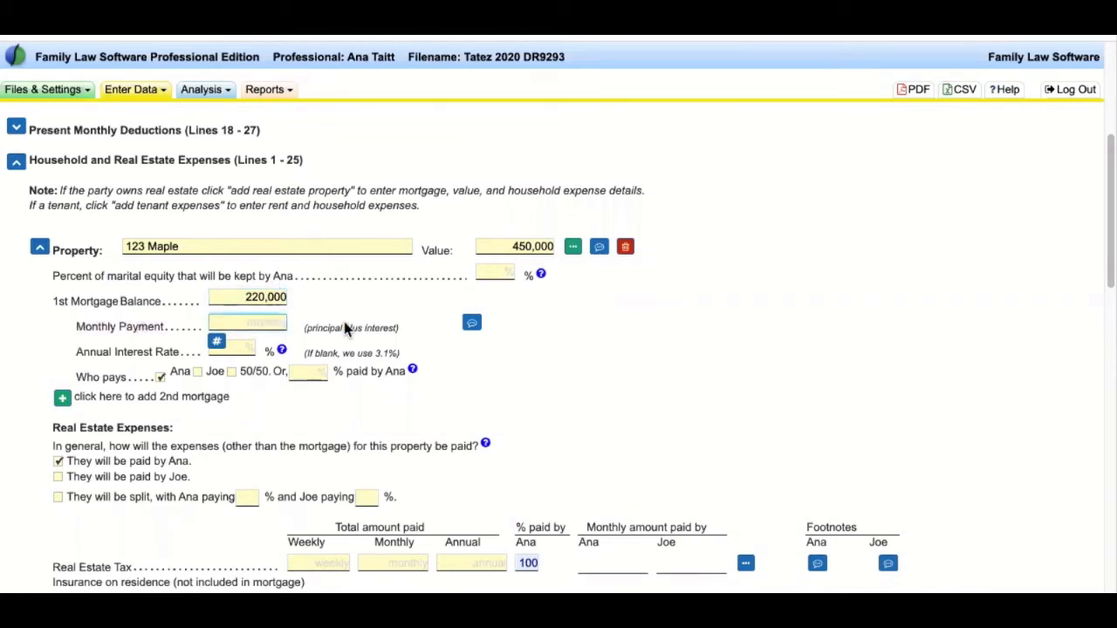
text(2100)
key(Tab)
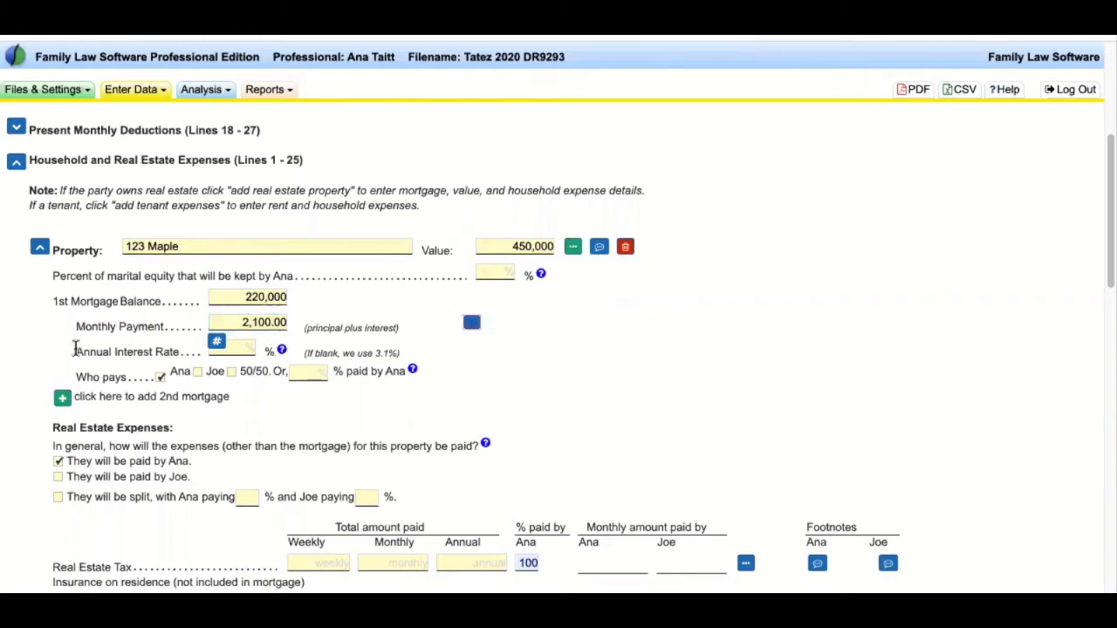
drag(75, 353, 177, 358)
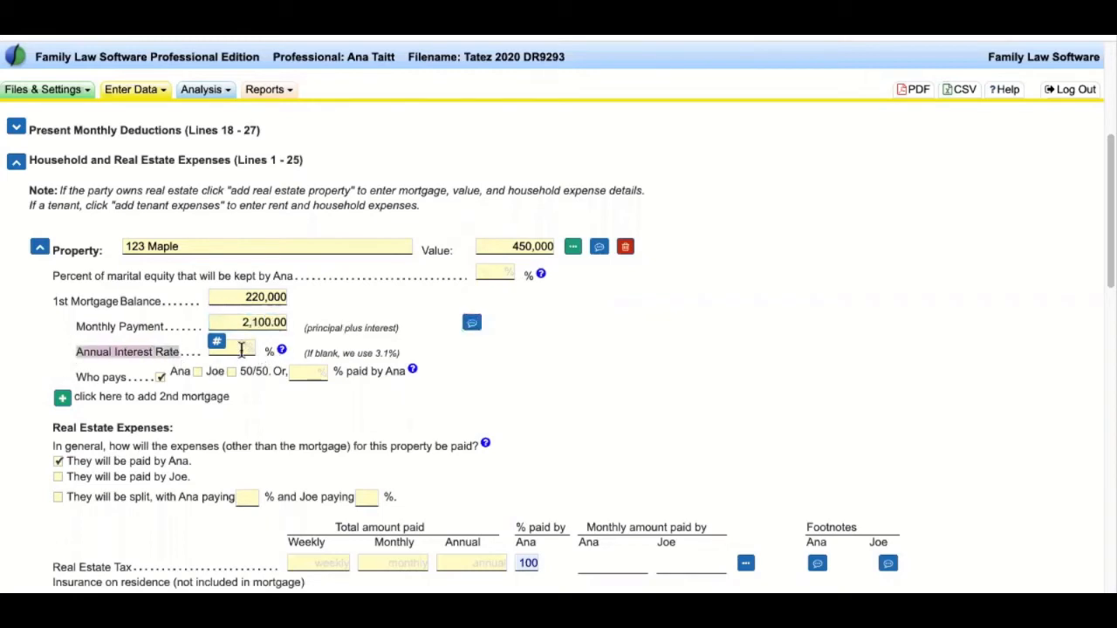
click(243, 349)
text(4)
key(Tab)
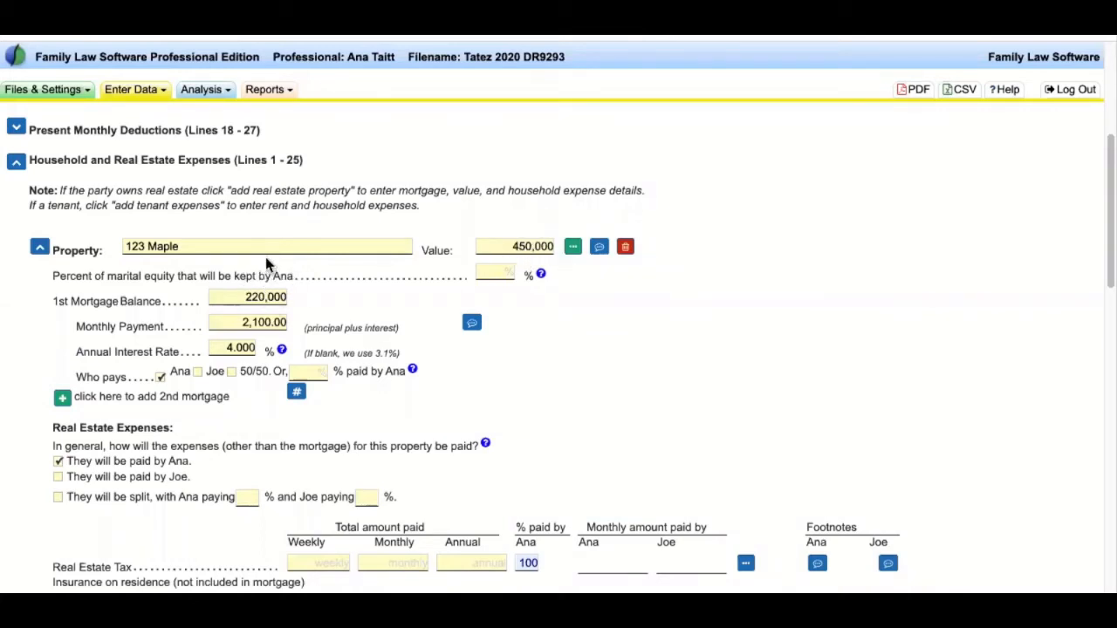
- Review the Monthly Payment and Annual Interest Rate fields and make Ana the mortgage payer
drag(166, 327, 76, 332)
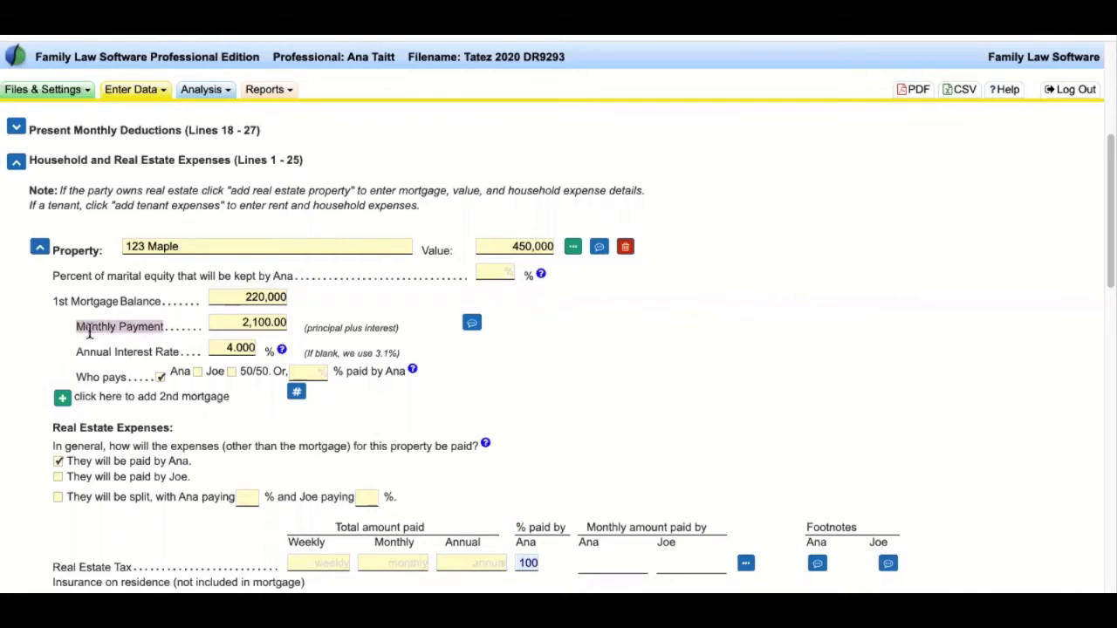
click(171, 352)
drag(183, 354, 38, 350)
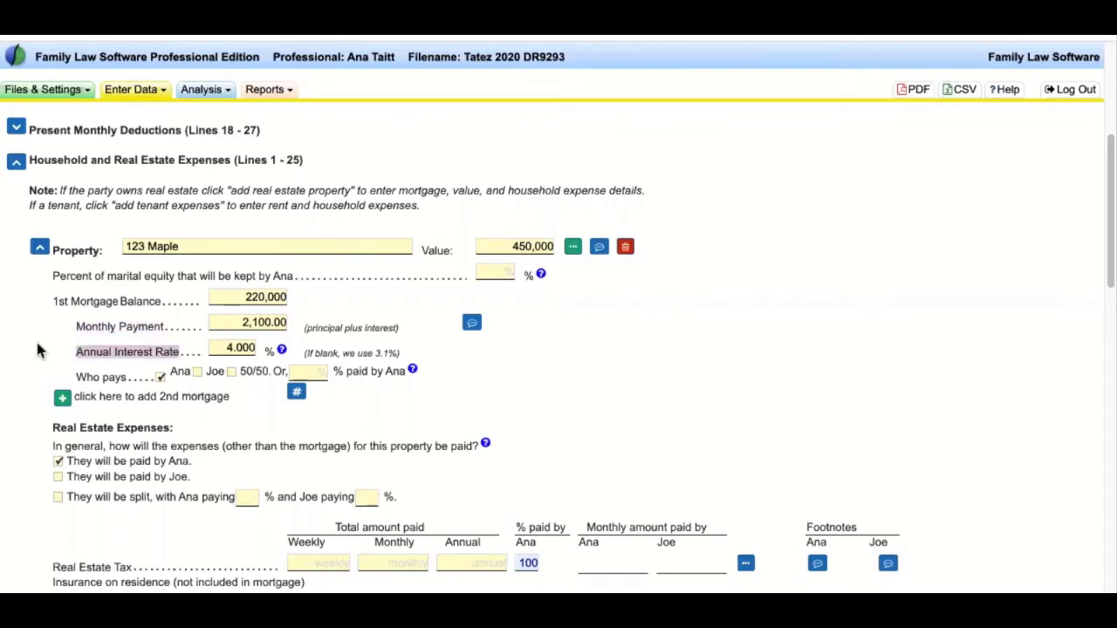
click(55, 329)
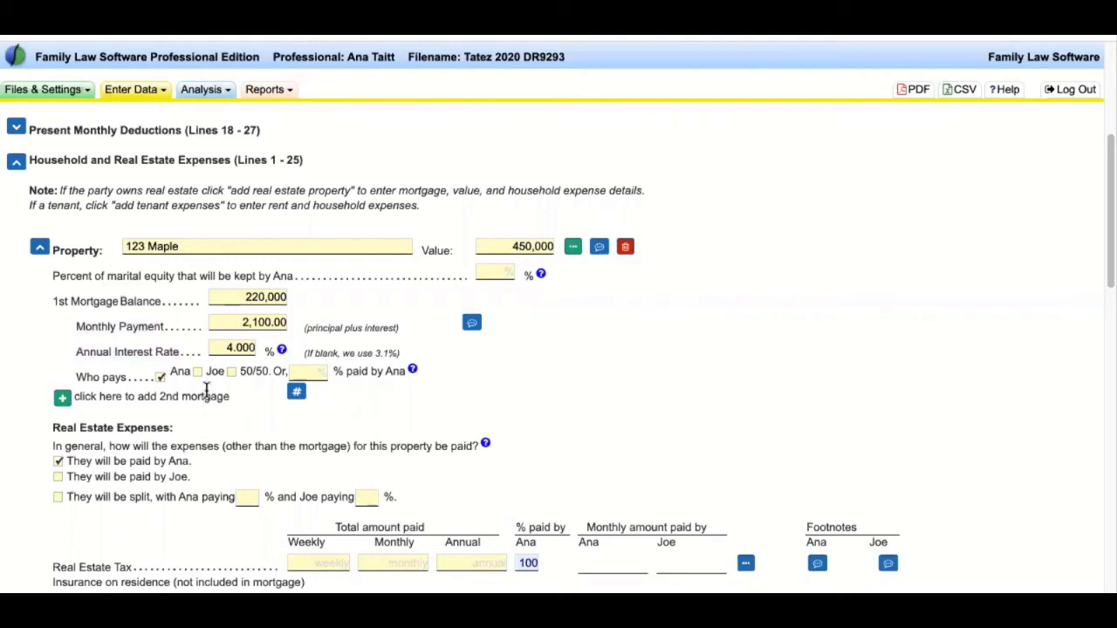
scroll(148, 375, down, 1)
click(160, 356)
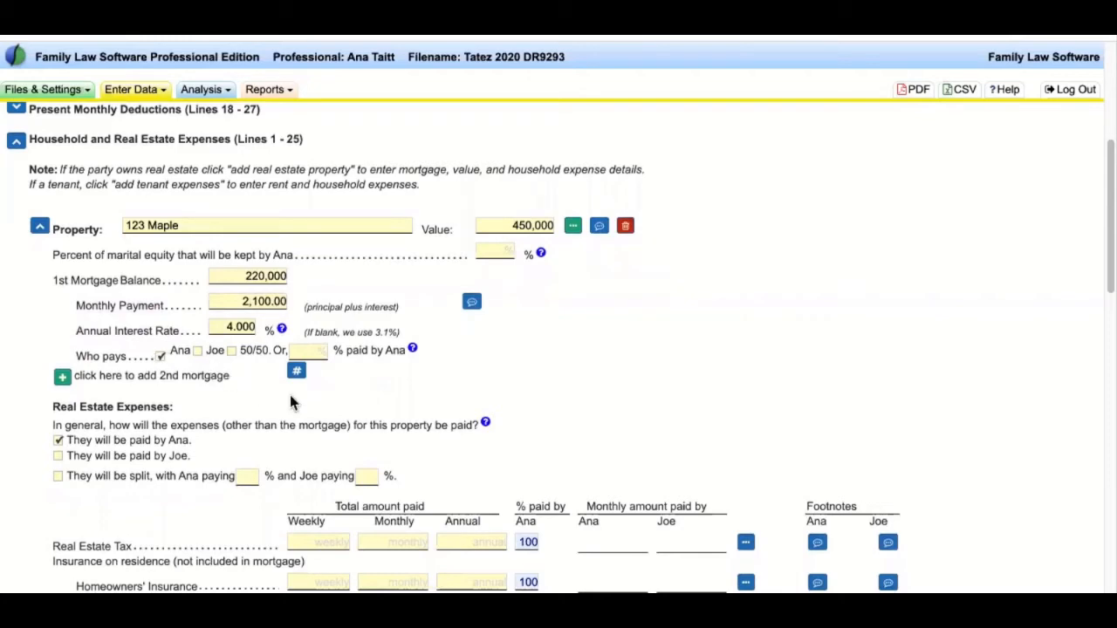
- Scroll through the Real Estate Expenses rows, then collapse the 123 Maple property's details
scroll(293, 392, down, 3)
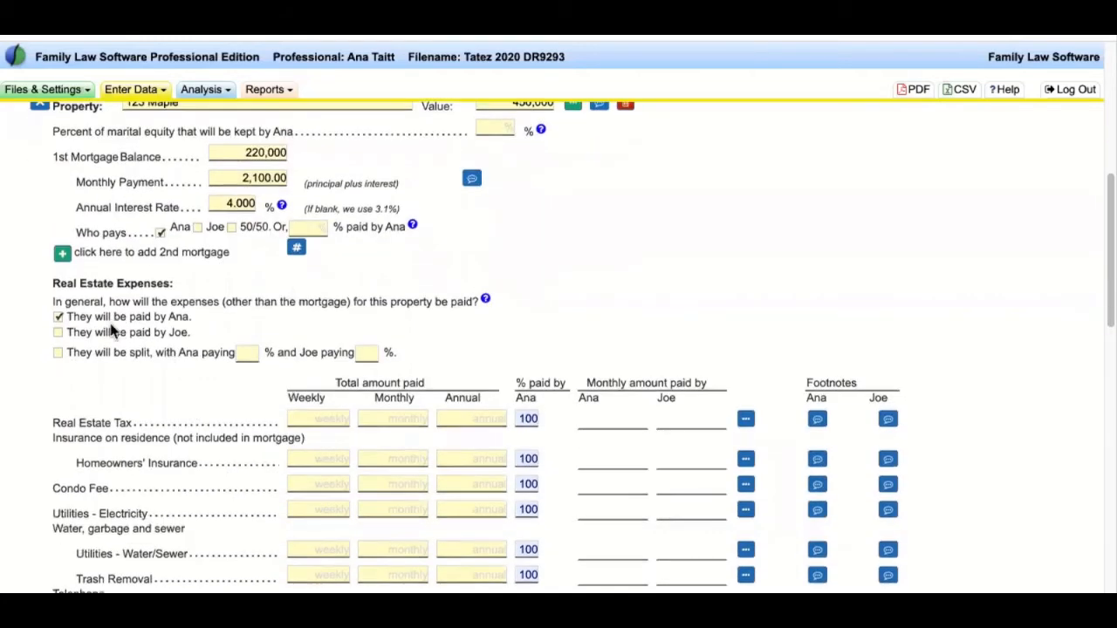
scroll(202, 314, down, 1)
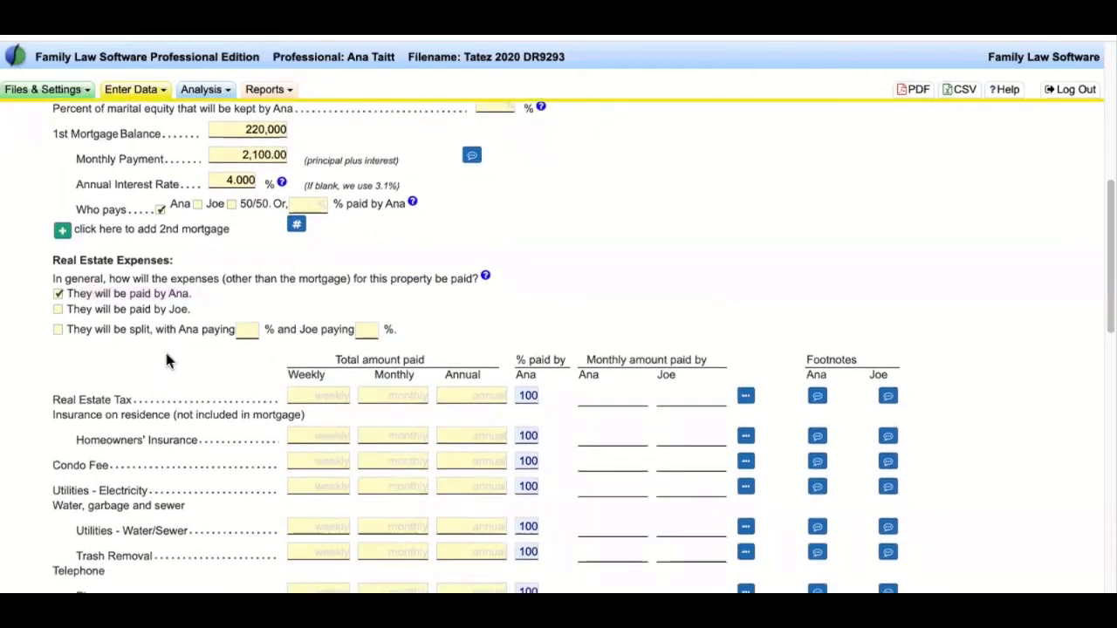
scroll(168, 361, down, 3)
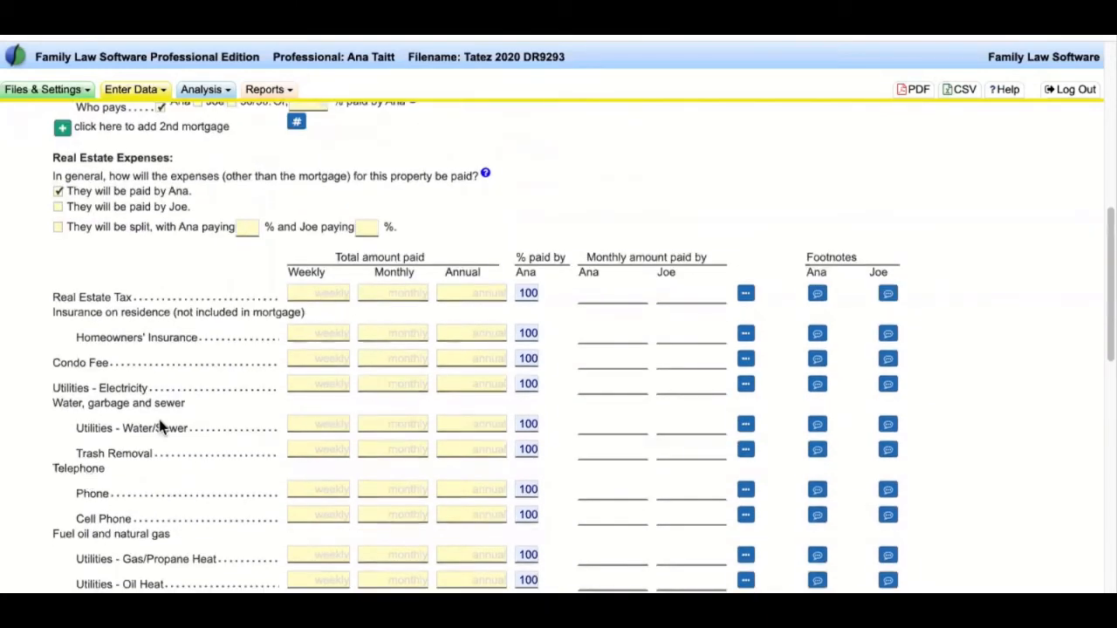
scroll(154, 416, up, 3)
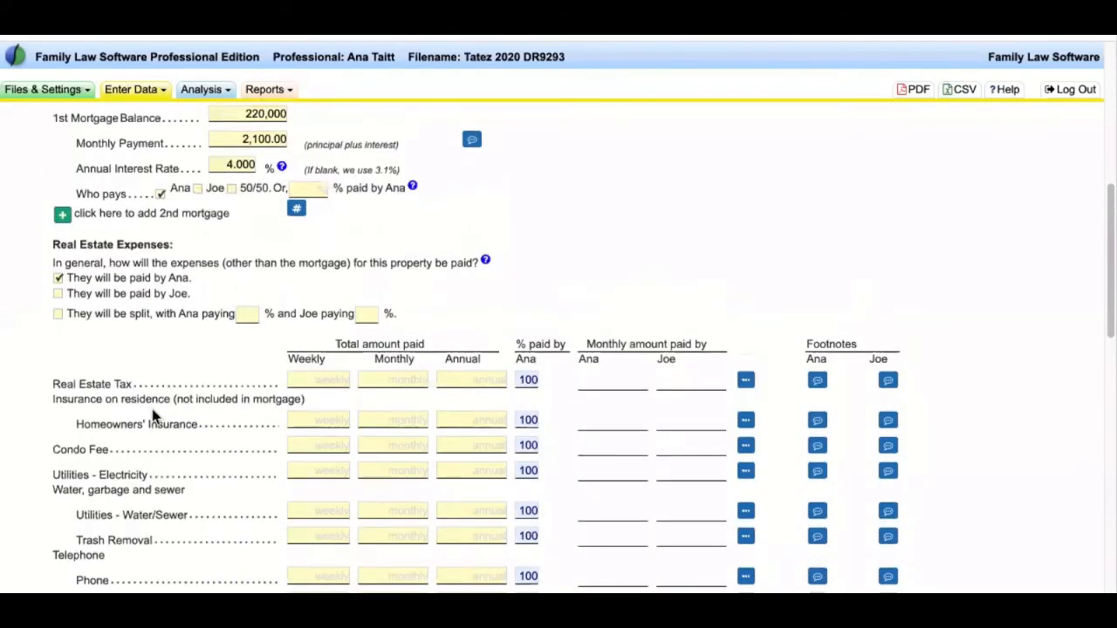
scroll(153, 416, up, 3)
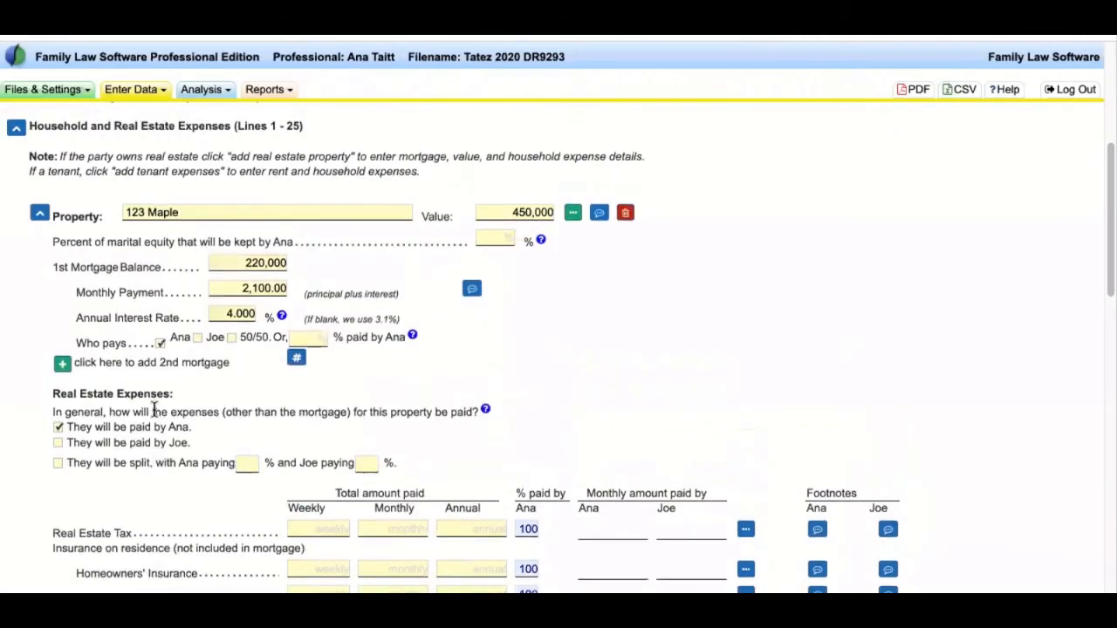
click(40, 215)
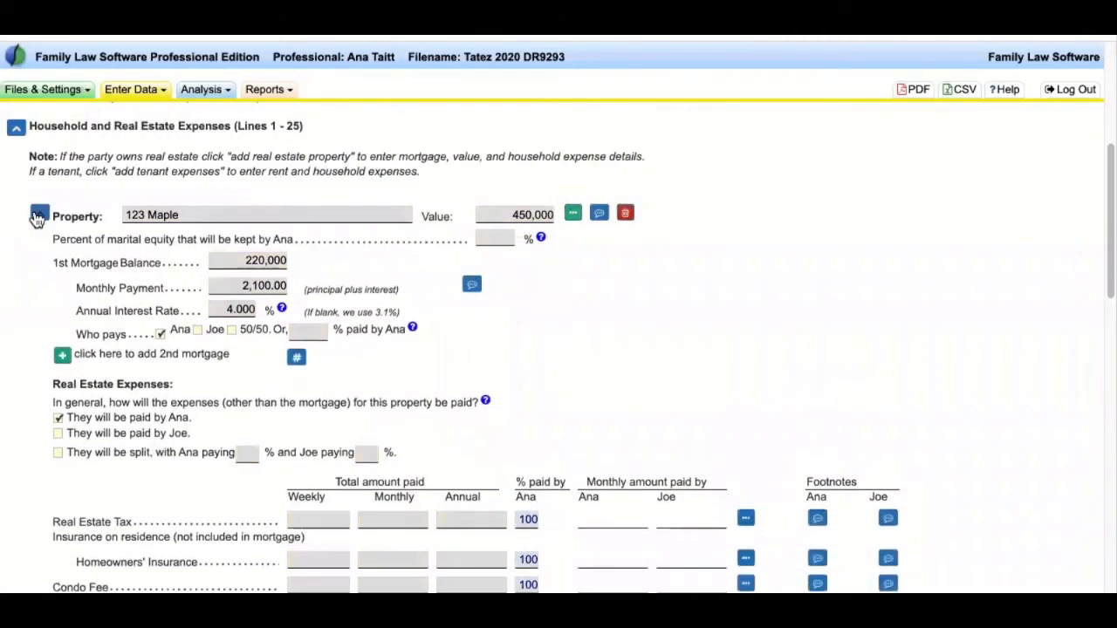
- Re-expand the 123 Maple property to show its 450,000 value and 220,000 mortgage at 4%
scroll(130, 295, up, 2)
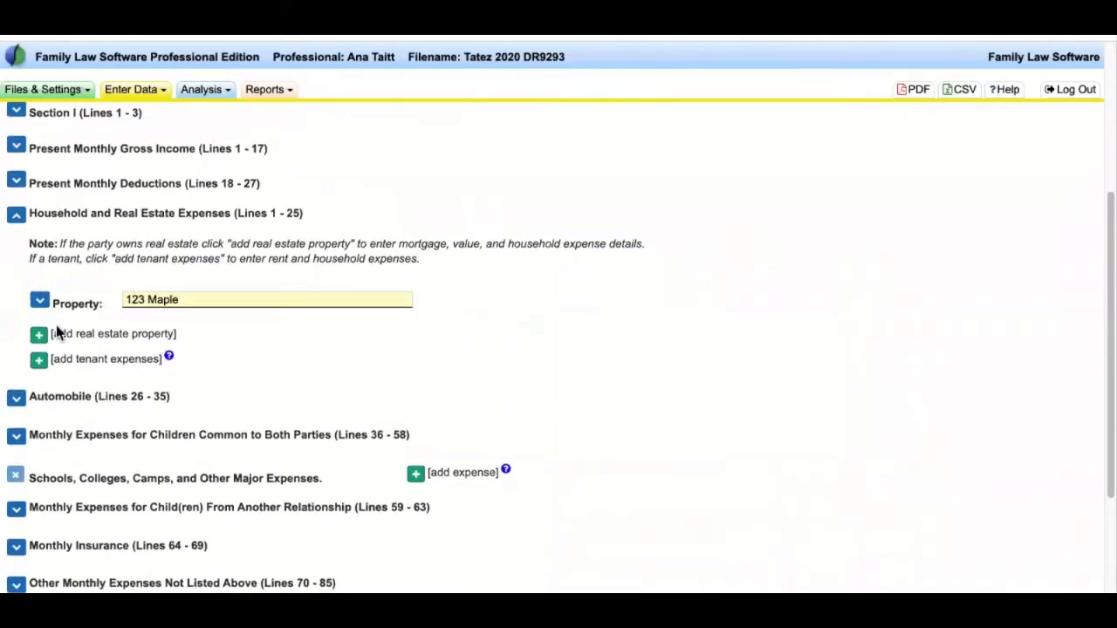
drag(52, 333, 251, 346)
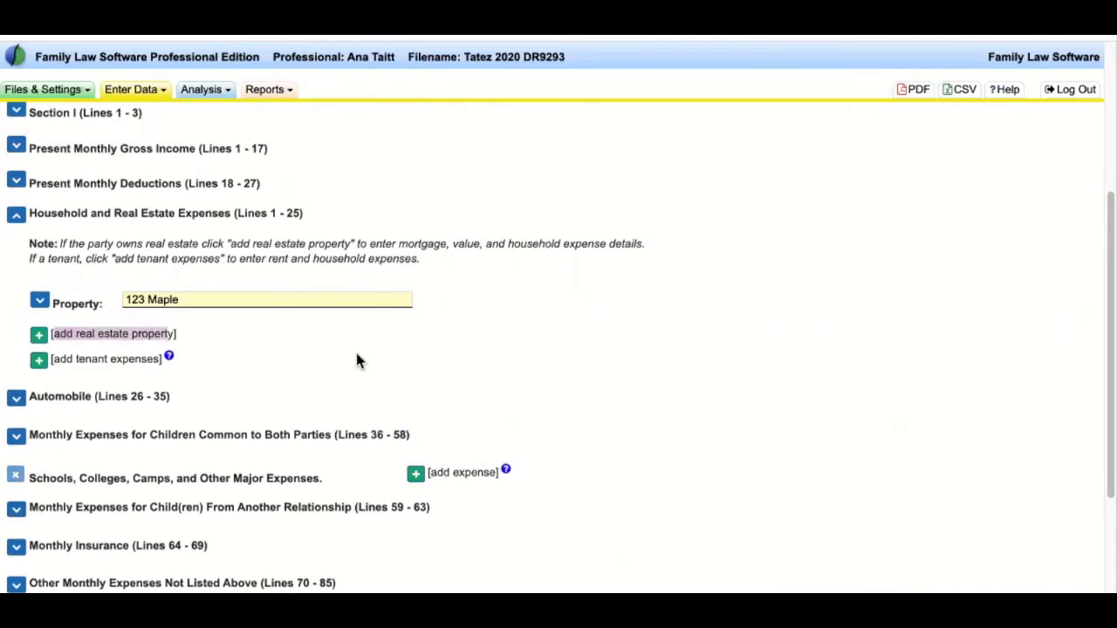
click(40, 299)
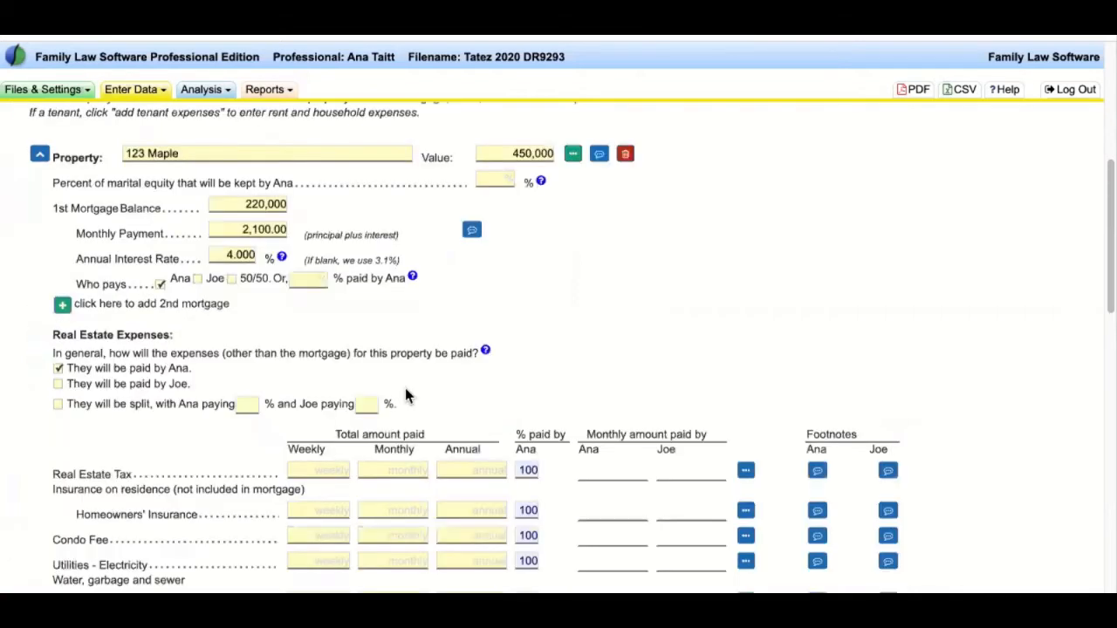
scroll(404, 395, down, 3)
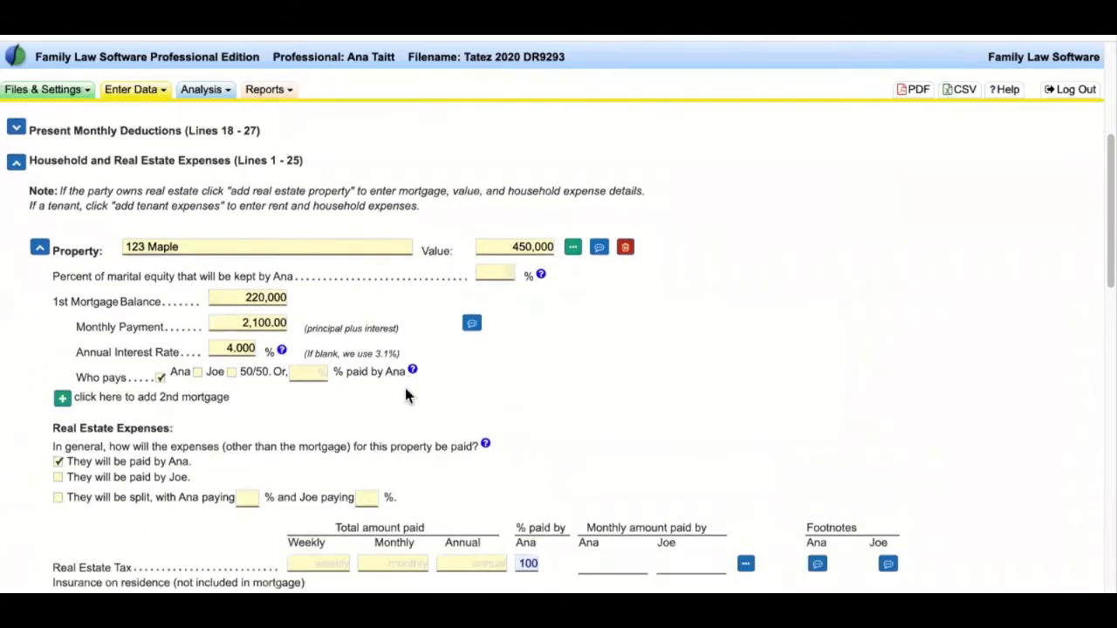
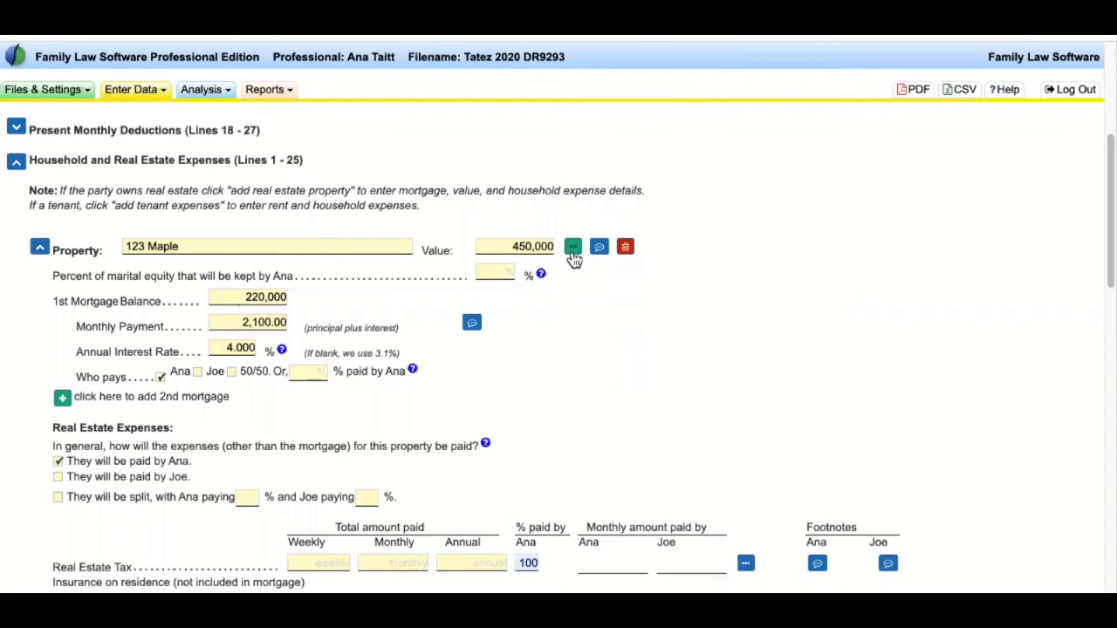
- Open the full Real Estate Data Entry Screen for 123 Maple and survey its section headings
click(572, 248)
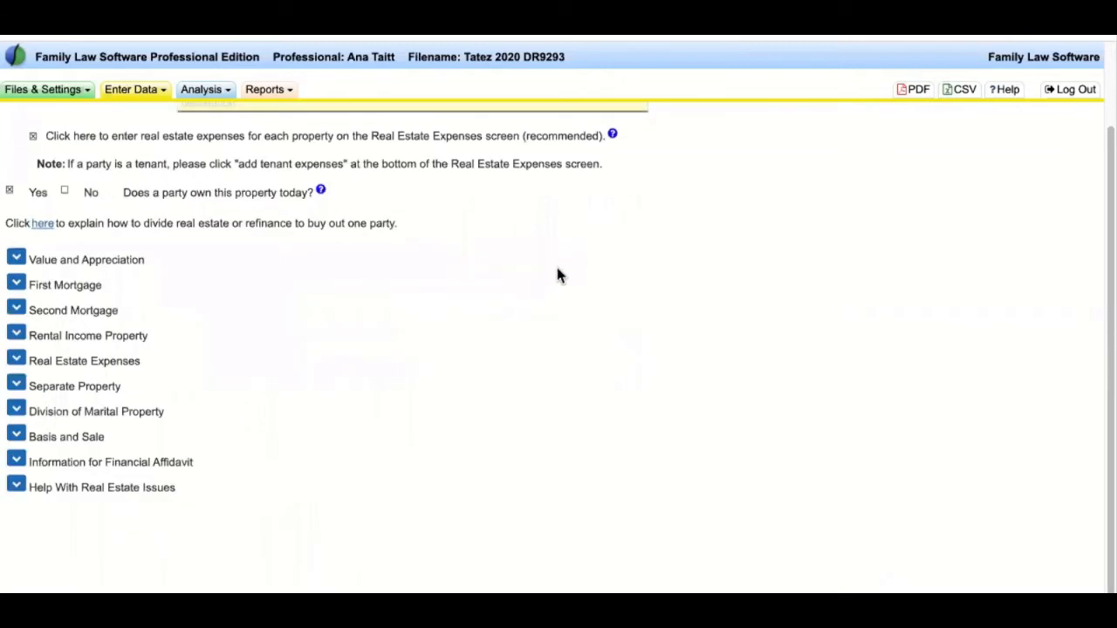
scroll(559, 275, up, 2)
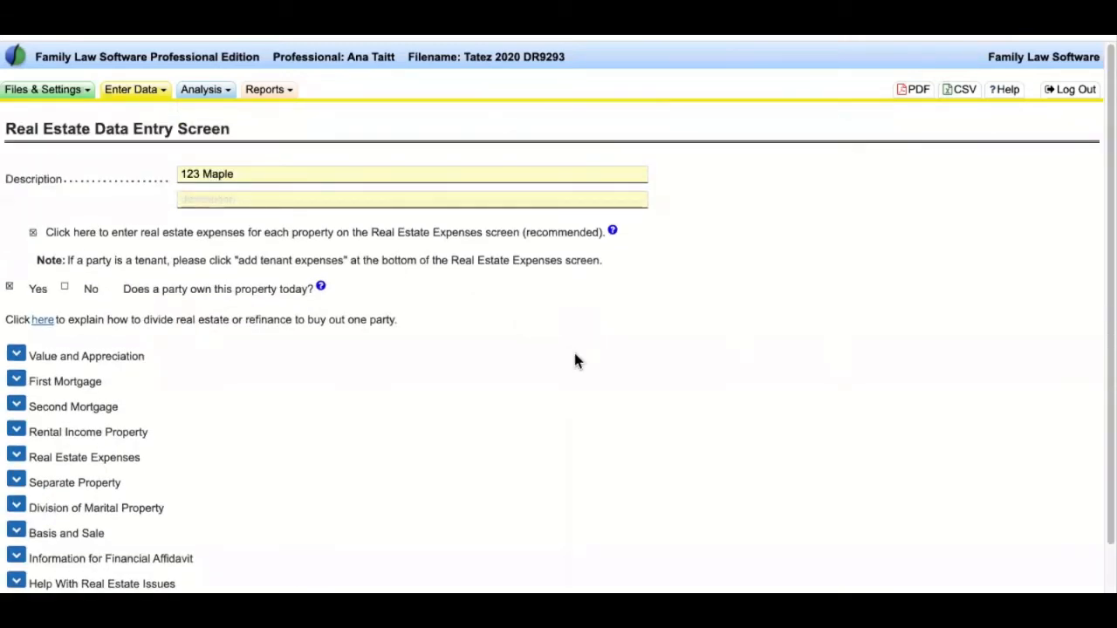
scroll(575, 360, down, 1)
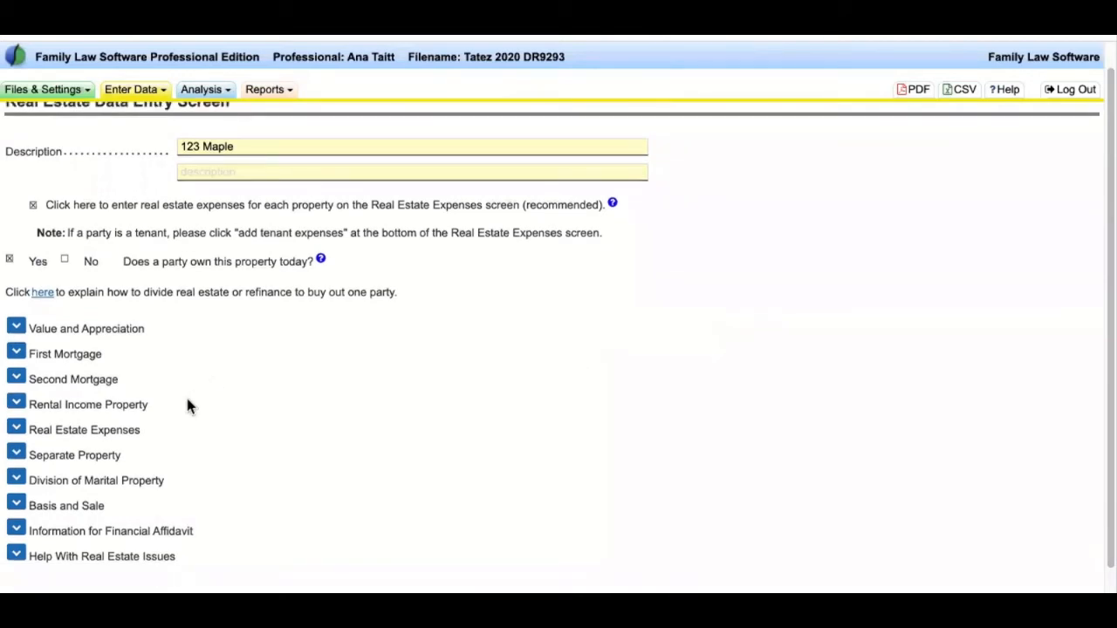
drag(149, 404, 34, 410)
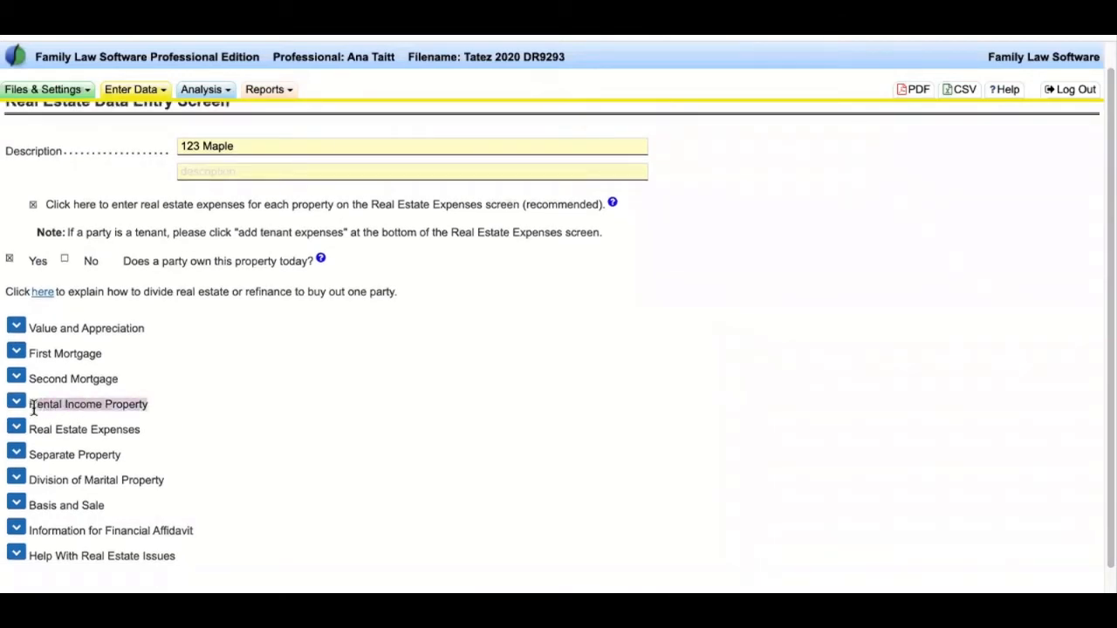
drag(141, 459, 32, 455)
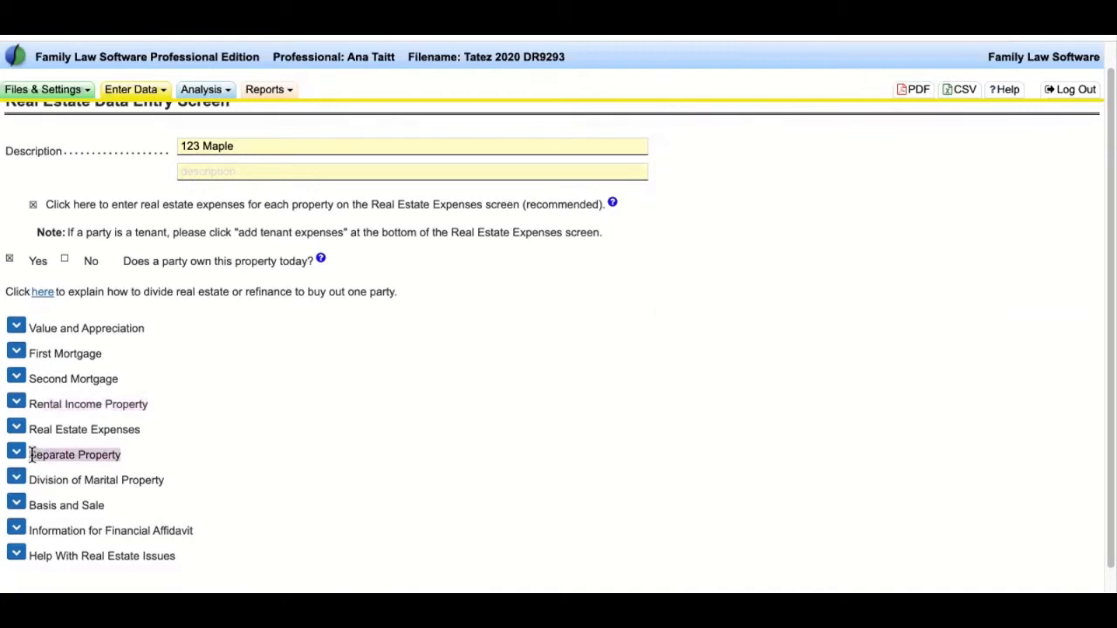
- Expand the 'Is this a rental income property?' question for 123 Maple
click(298, 428)
drag(113, 508, 29, 504)
click(230, 464)
drag(45, 321, 198, 530)
click(253, 385)
click(15, 400)
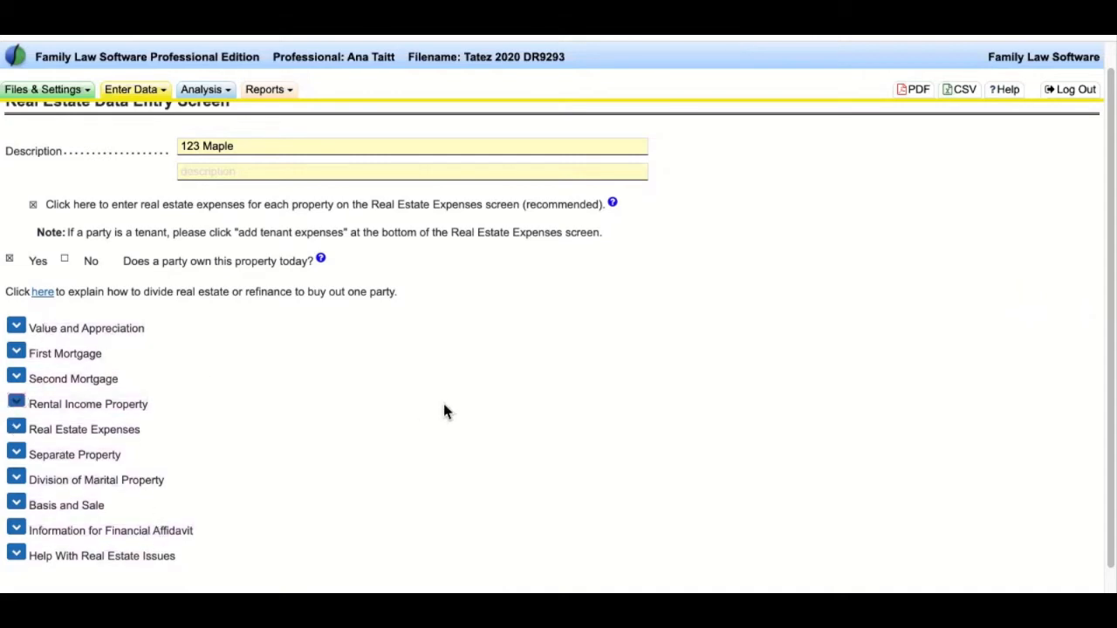
drag(28, 374, 259, 377)
- Answer Yes to rental income property, review the monthly gross rental lines, then collapse the section
click(205, 374)
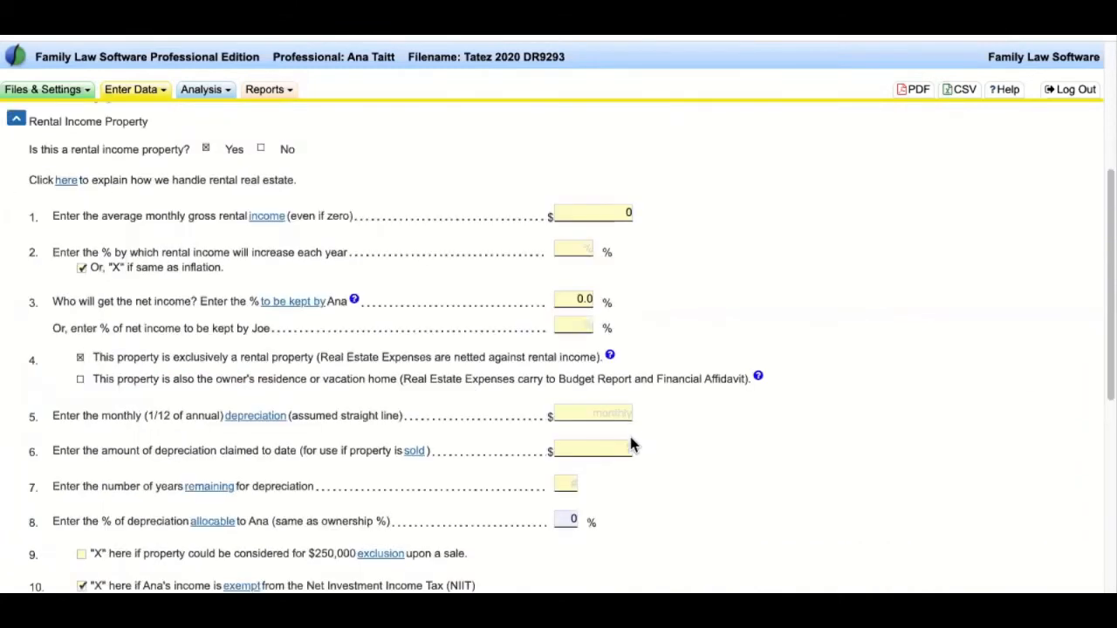
drag(45, 217, 214, 229)
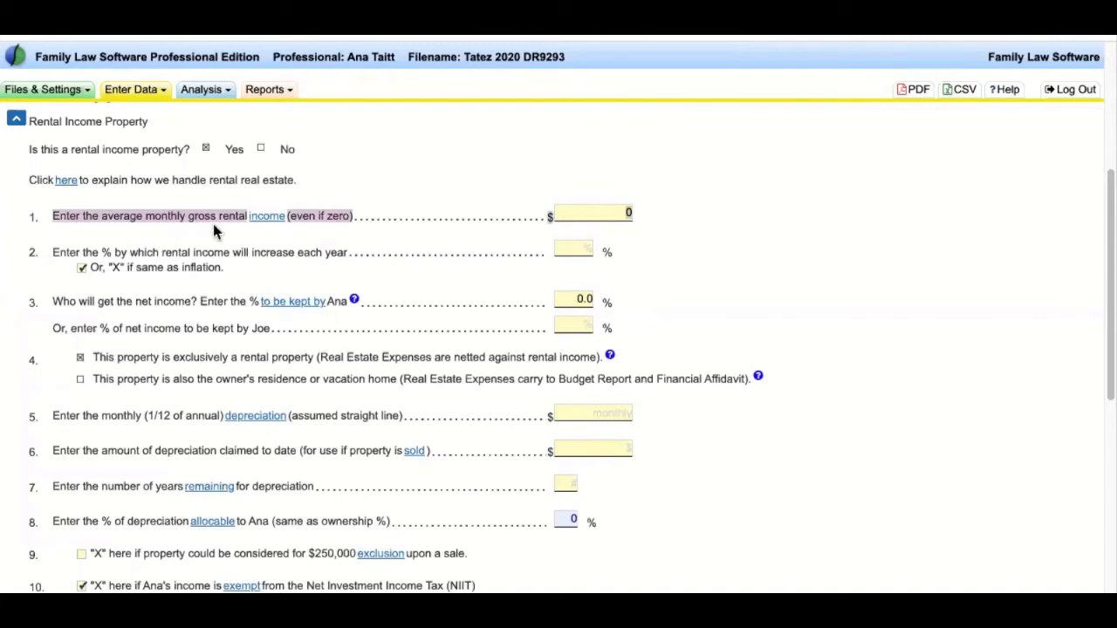
click(452, 255)
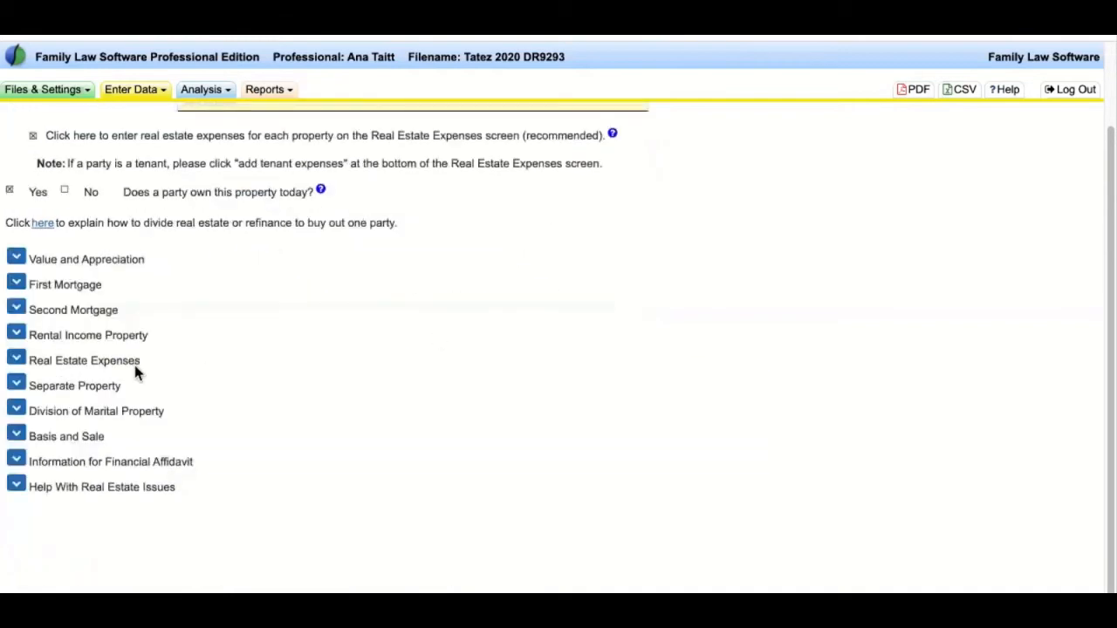
drag(141, 360, 28, 360)
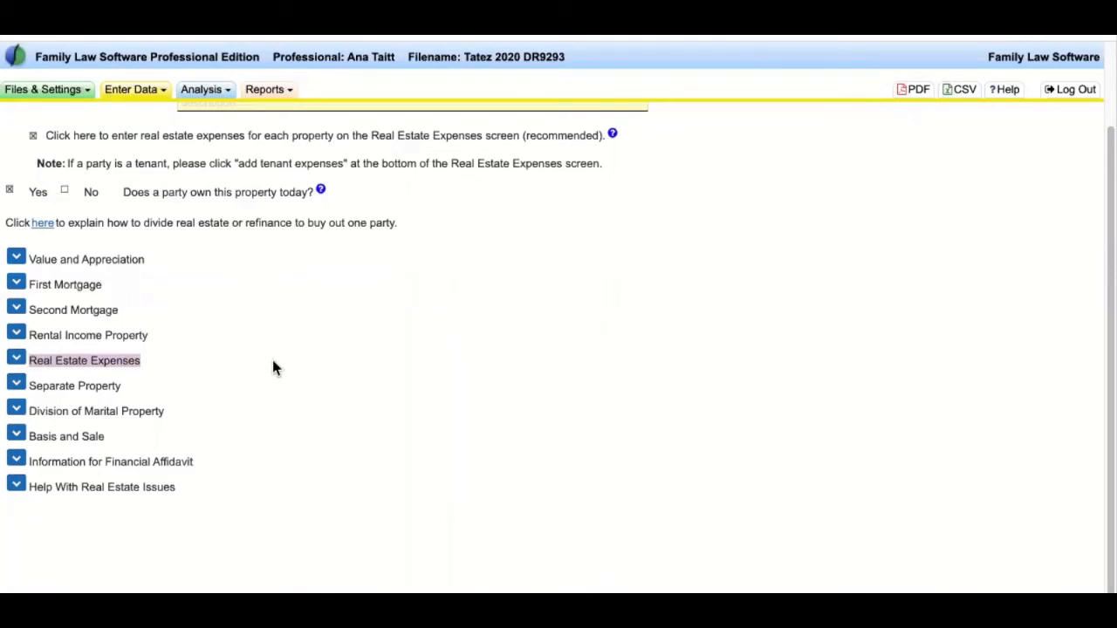
click(272, 362)
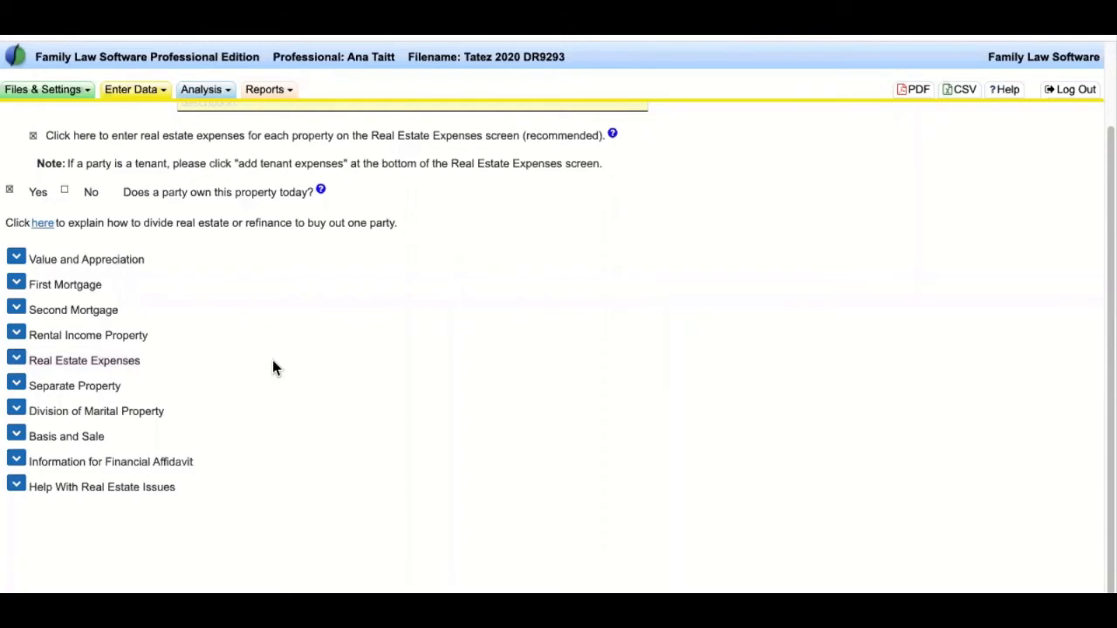
scroll(272, 366, up, 2)
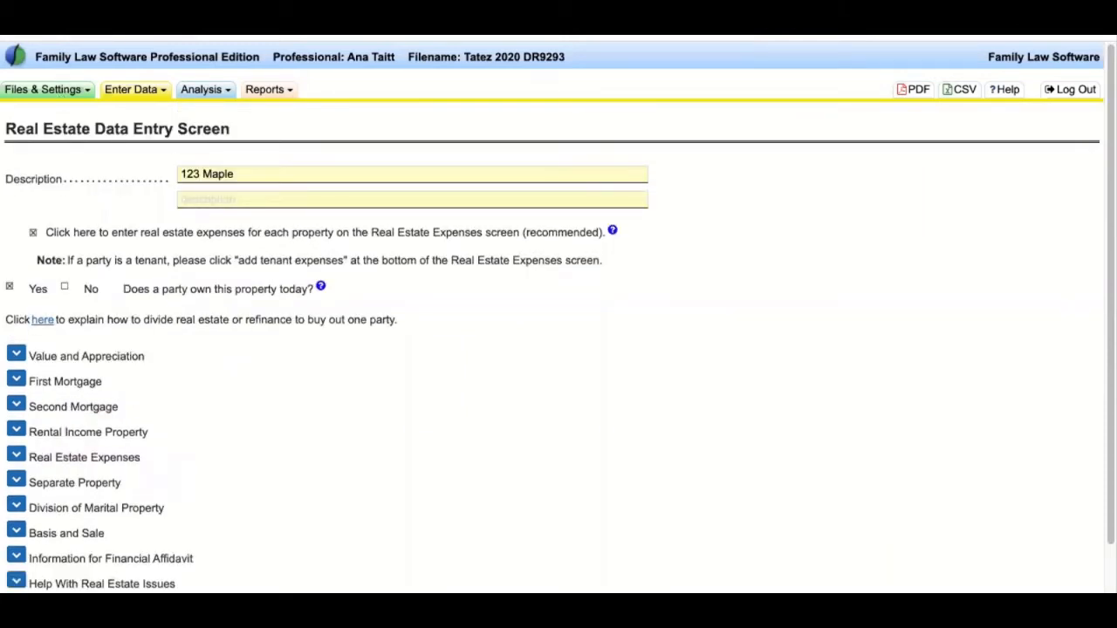
- Return to Ana's Income & Expenses screen and collapse Household and Real Estate Expenses
click(132, 90)
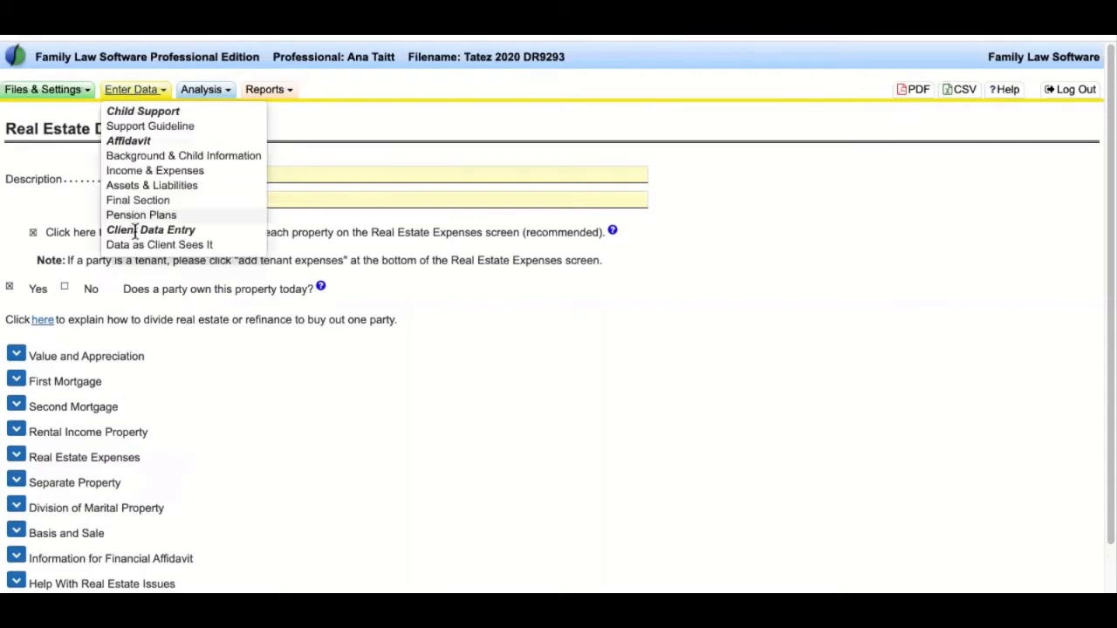
click(32, 136)
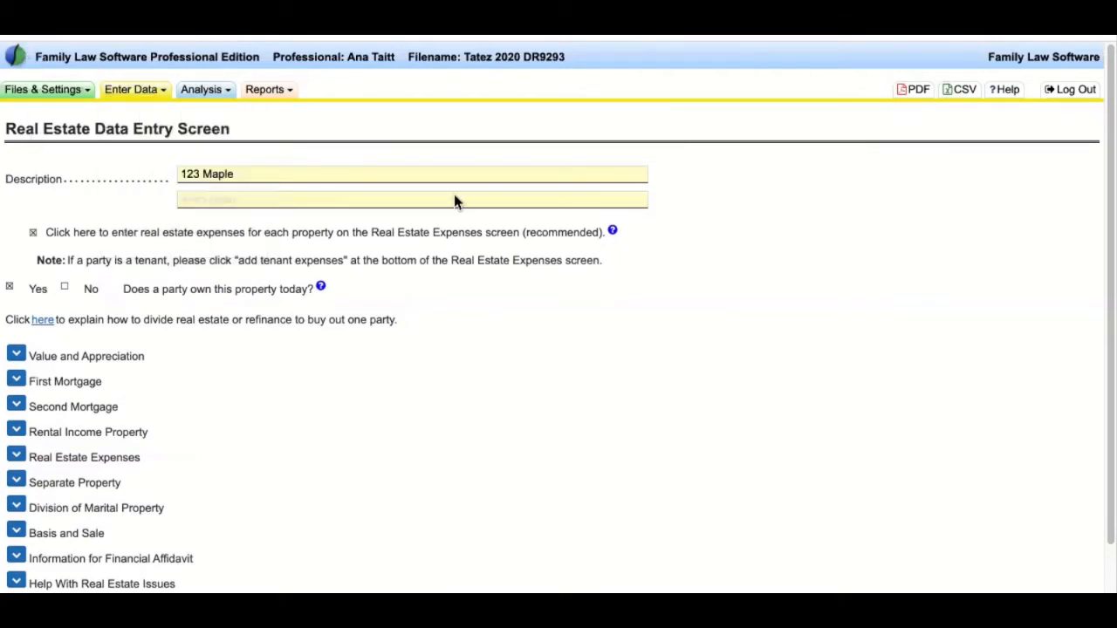
click(65, 33)
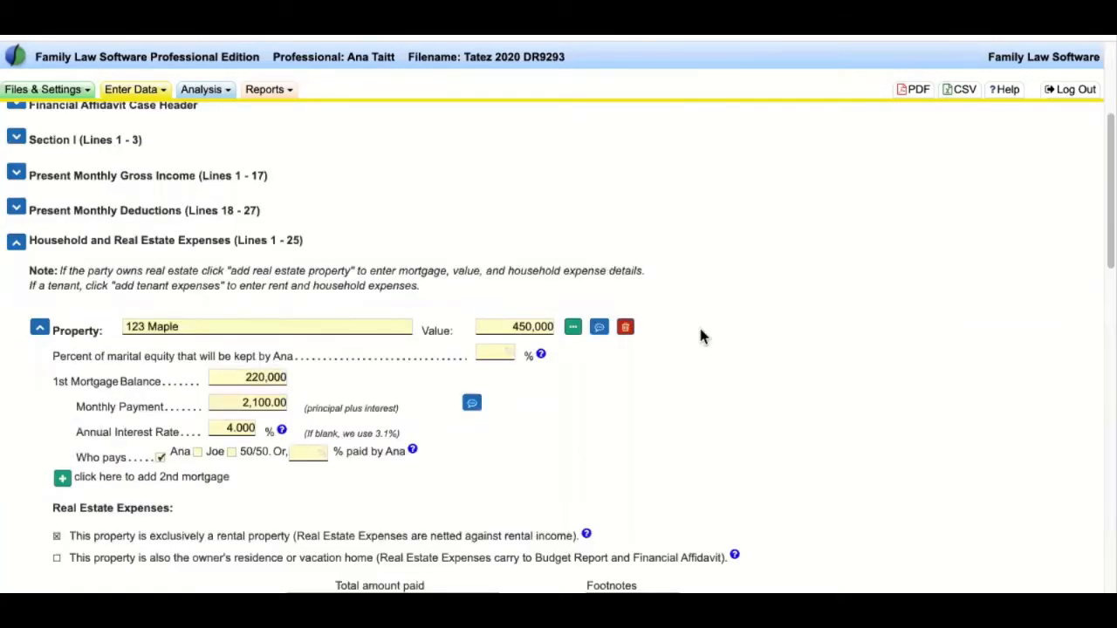
scroll(318, 253, down, 1)
drag(335, 222, 84, 143)
click(17, 214)
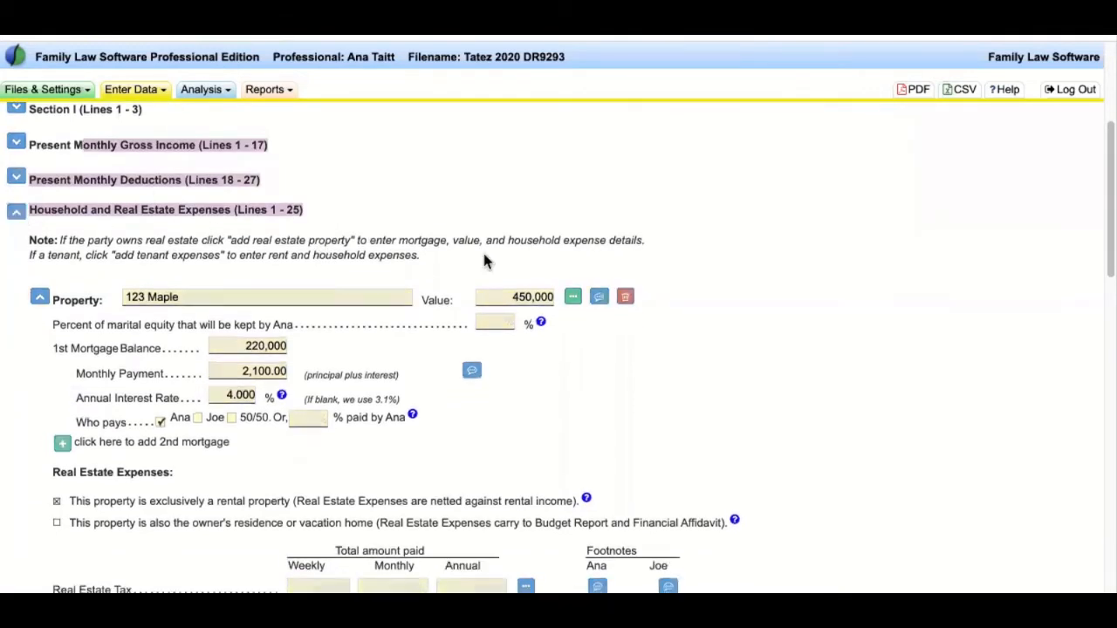
- Review the Automobile expenses, including the car payments line, then collapse that section
scroll(534, 380, up, 3)
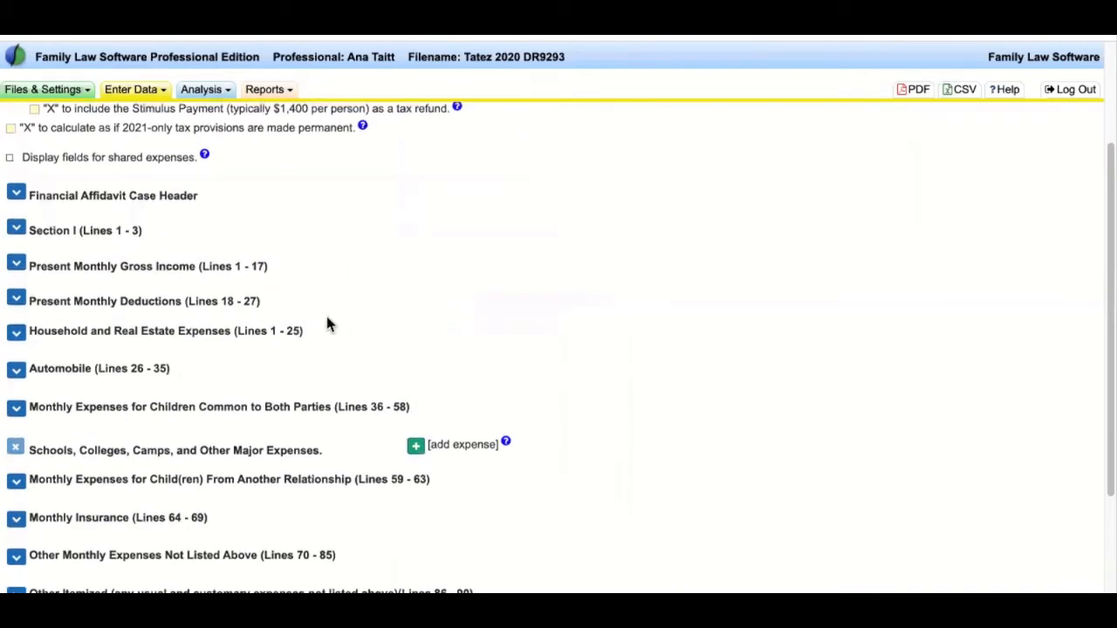
scroll(252, 350, down, 1)
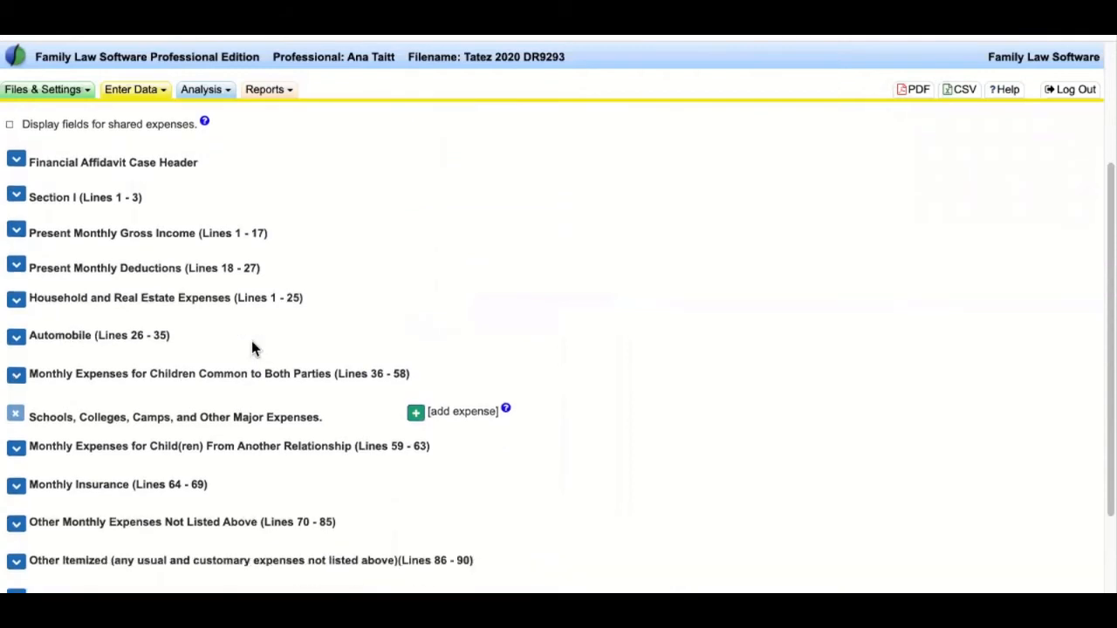
drag(171, 337, 13, 340)
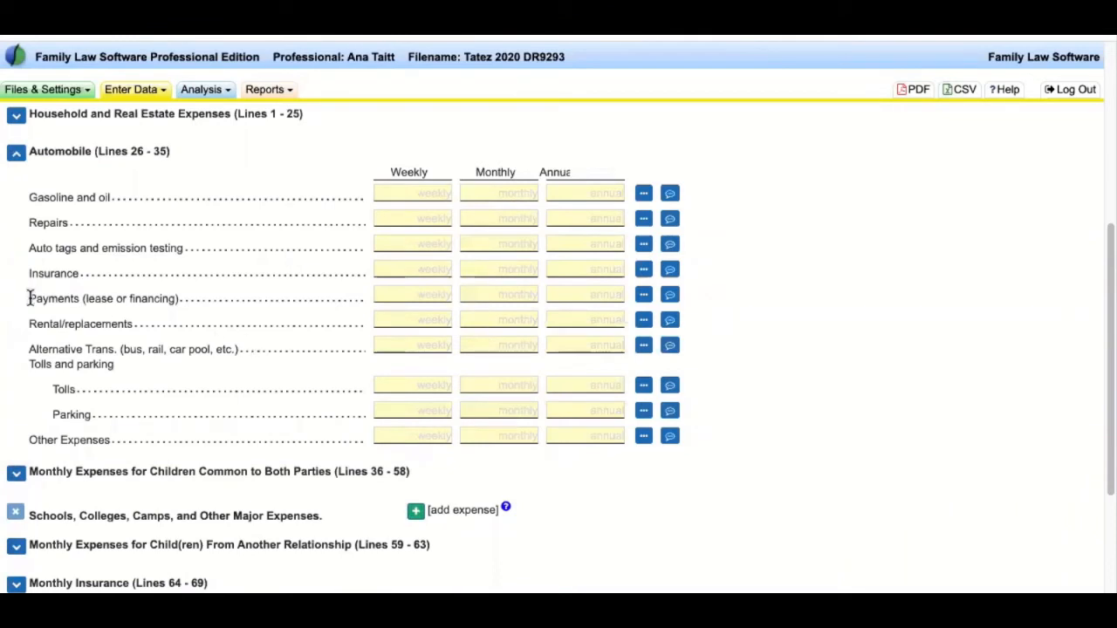
drag(28, 299, 192, 299)
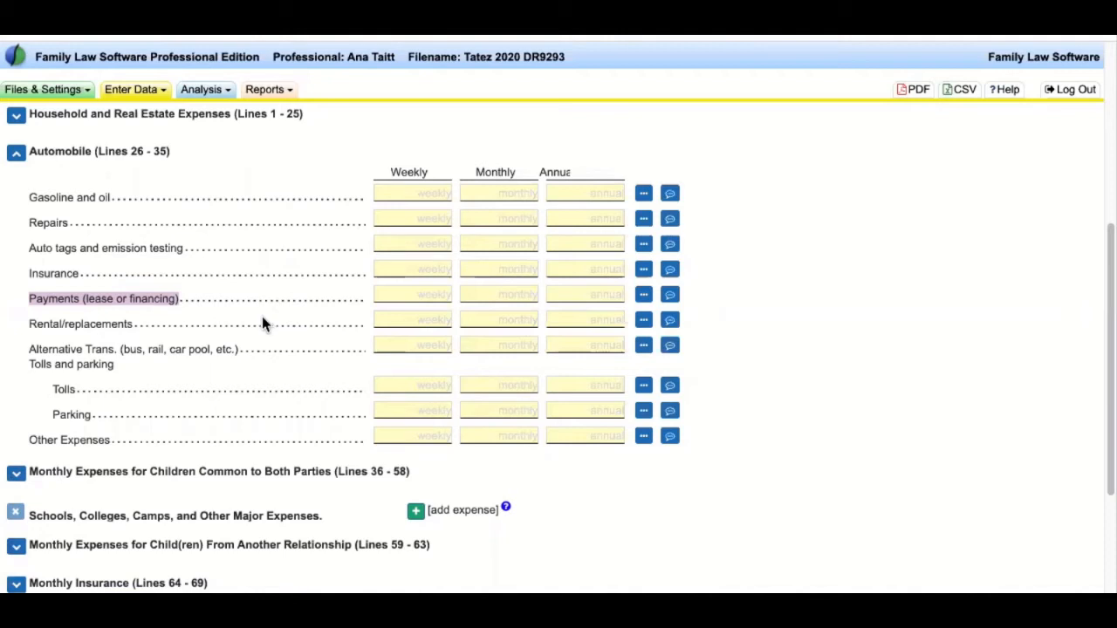
click(15, 152)
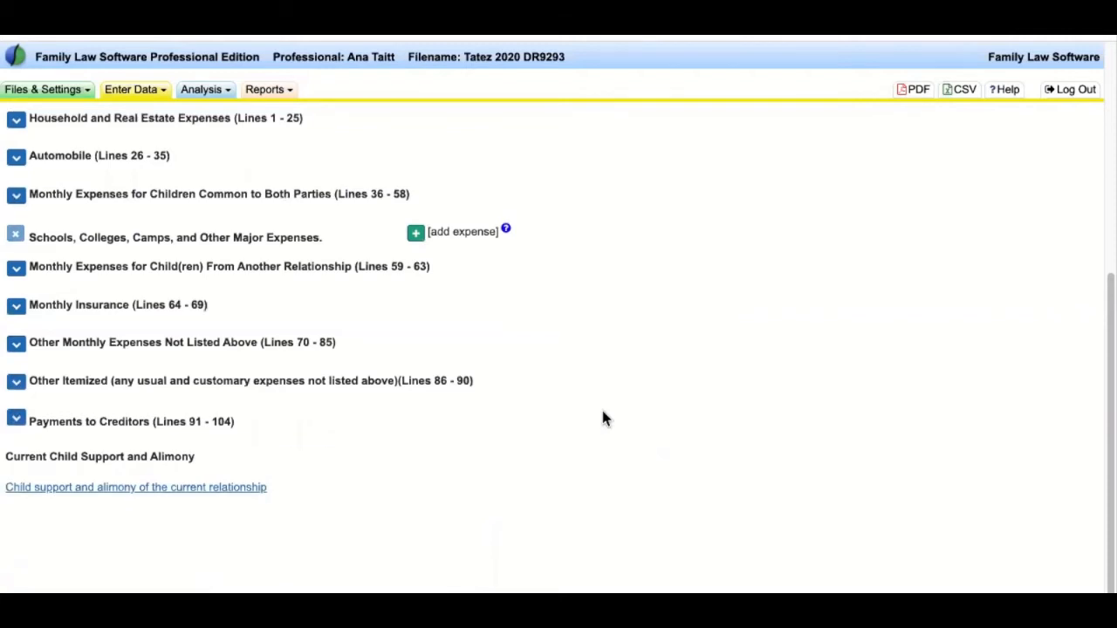
scroll(601, 417, up, 3)
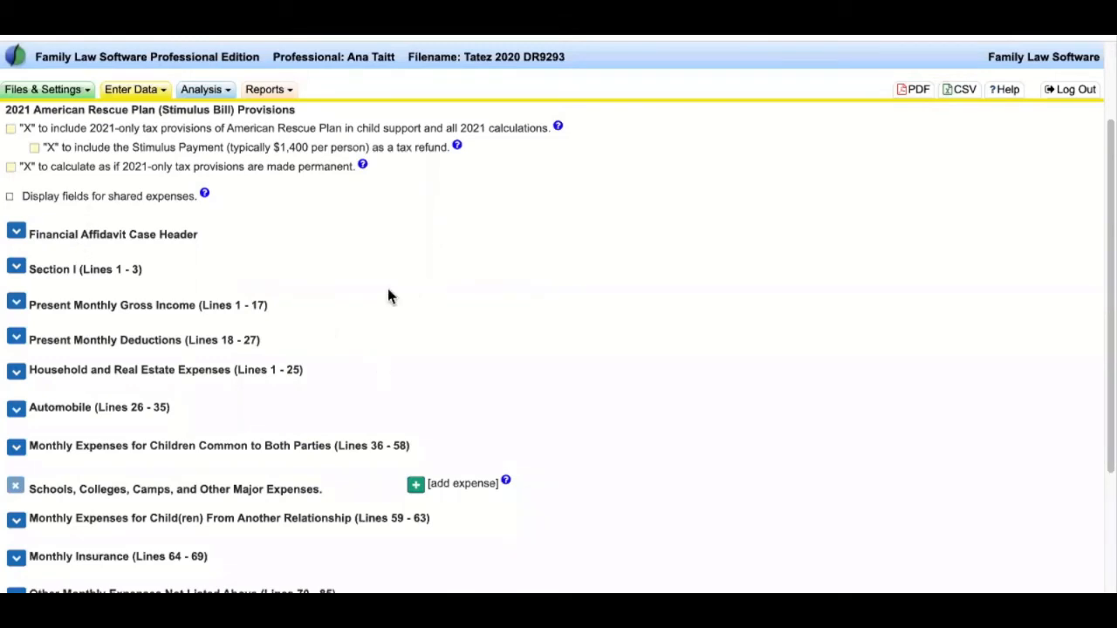
scroll(541, 373, up, 3)
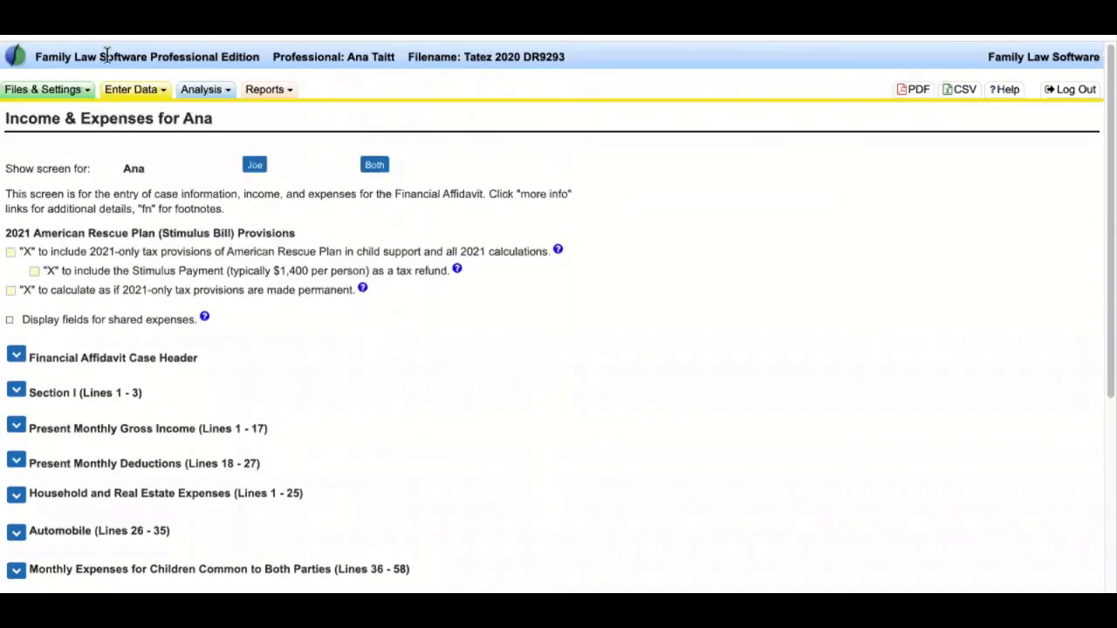
click(122, 91)
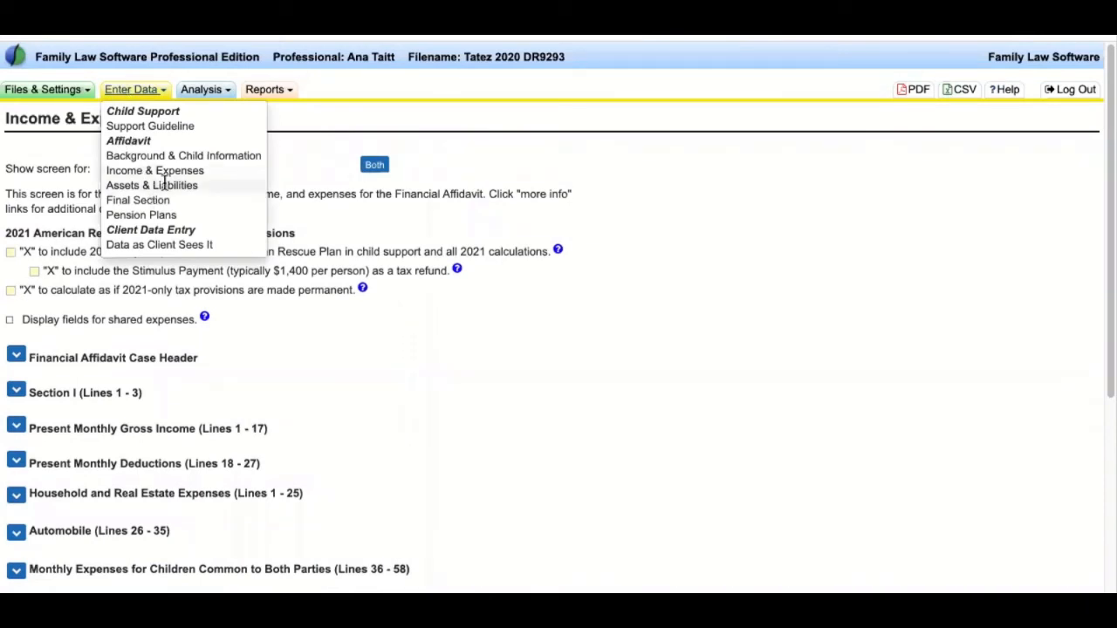
- Hide 123 Maple's mortgage details by collapsing its Real Estate entry on the assets screen
click(315, 288)
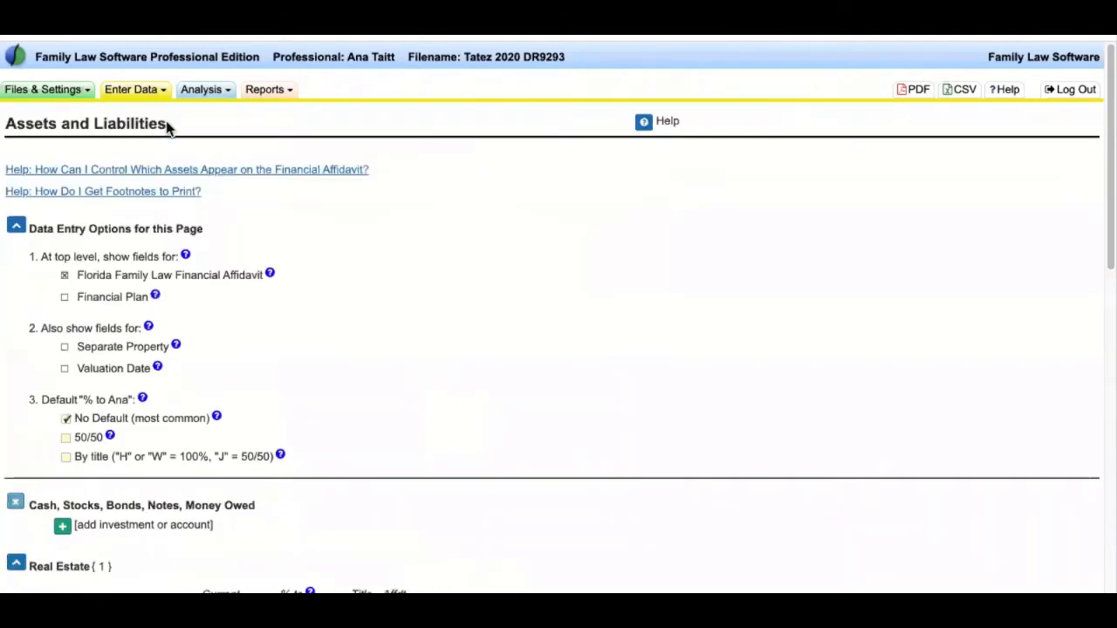
click(132, 91)
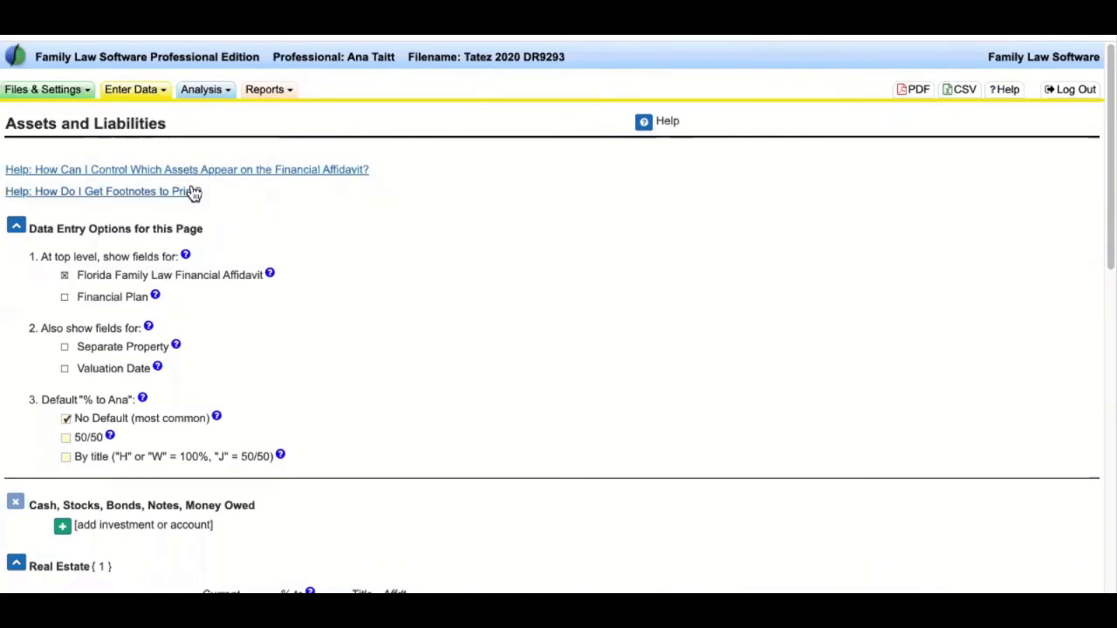
scroll(523, 357, down, 1)
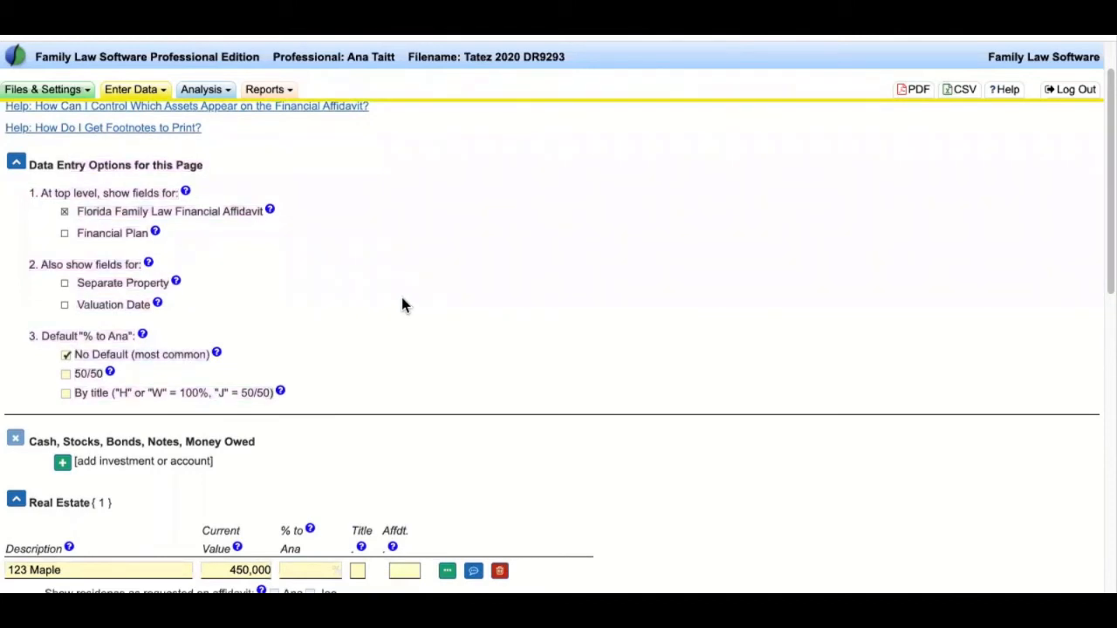
scroll(358, 363, down, 2)
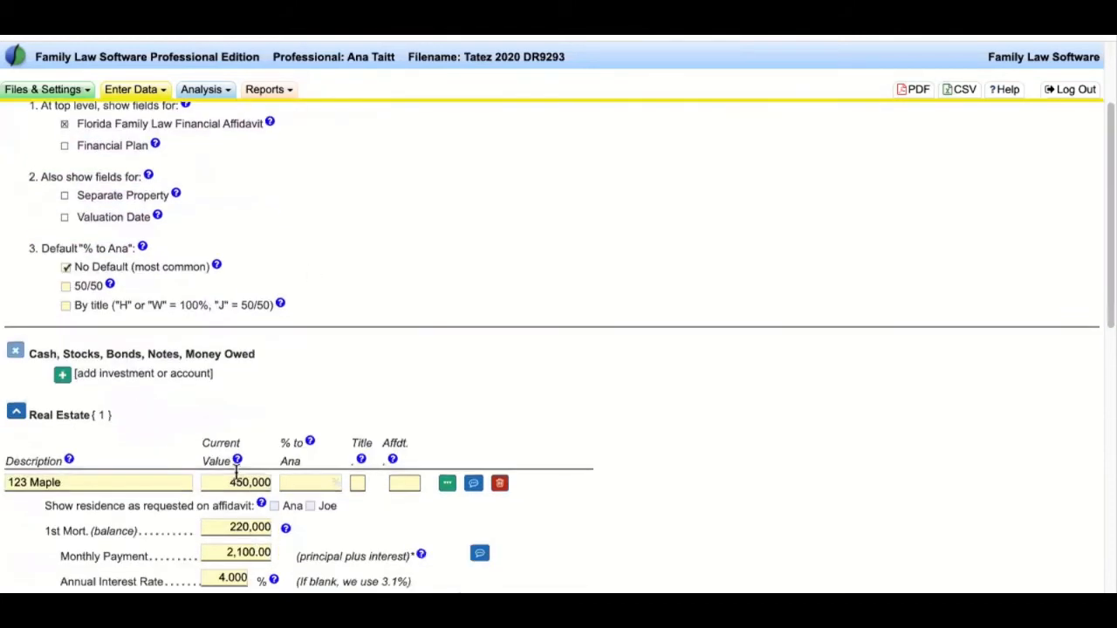
scroll(331, 369, up, 2)
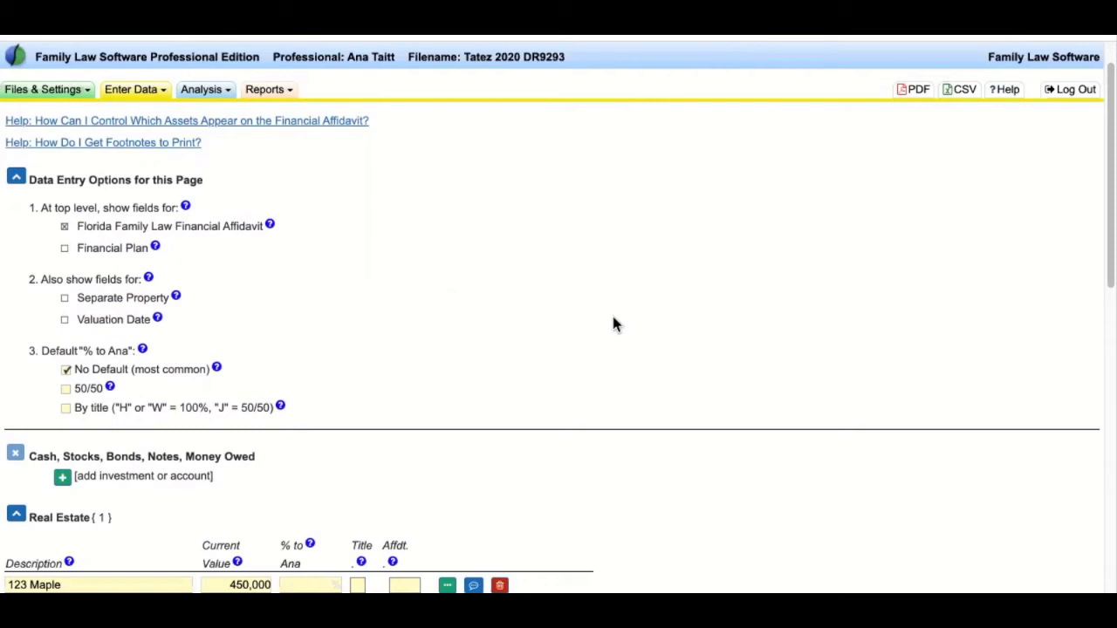
scroll(531, 381, down, 2)
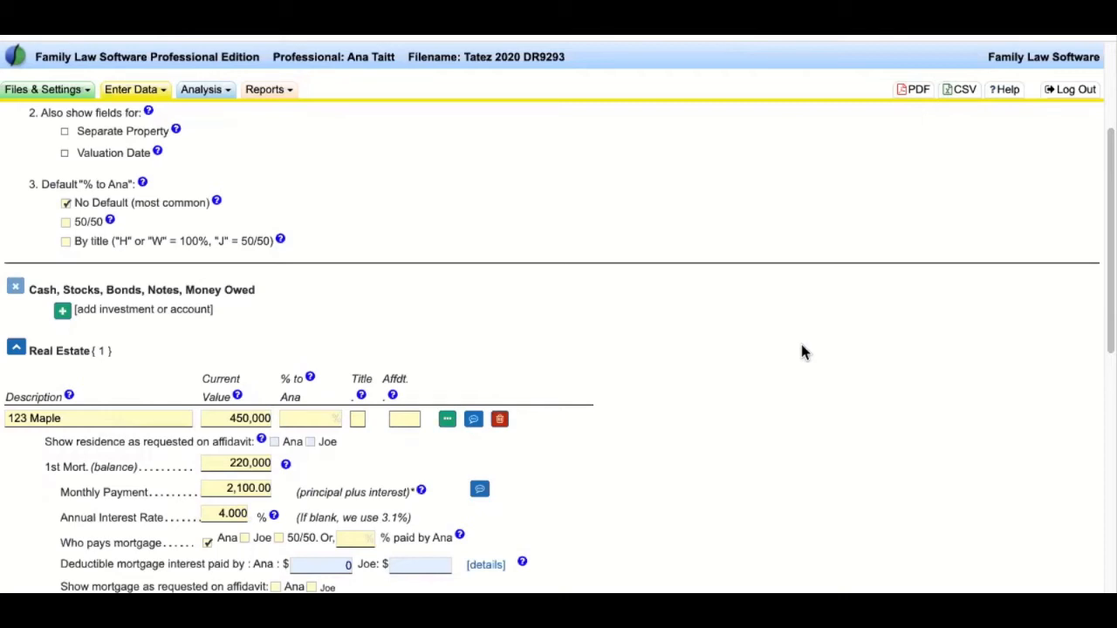
click(16, 347)
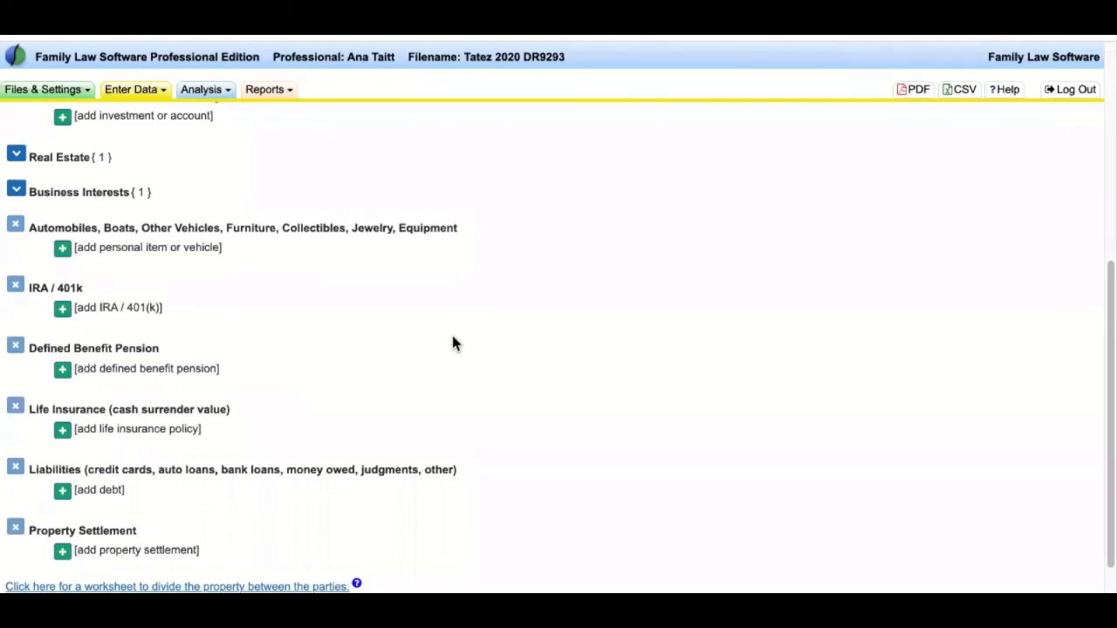
scroll(445, 343, up, 2)
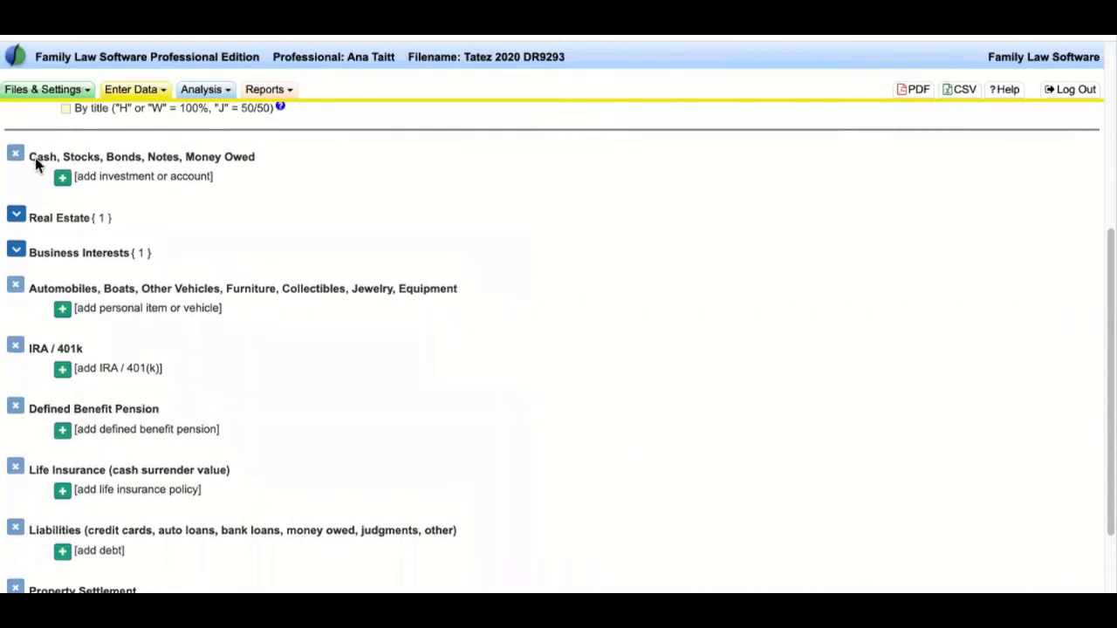
drag(32, 154, 252, 585)
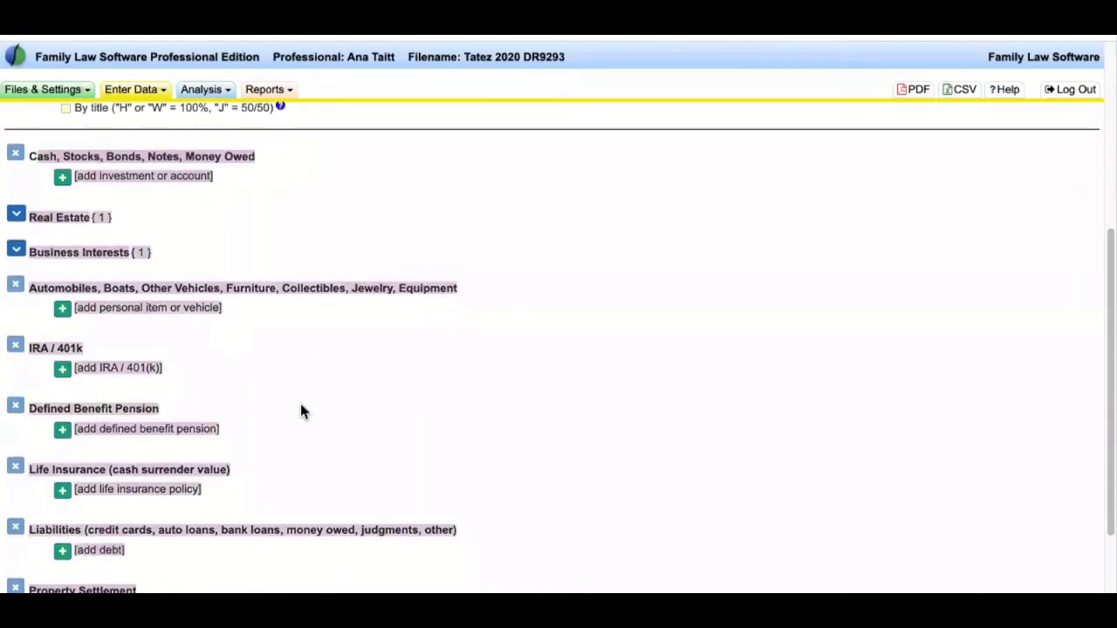
click(298, 203)
drag(225, 156, 41, 157)
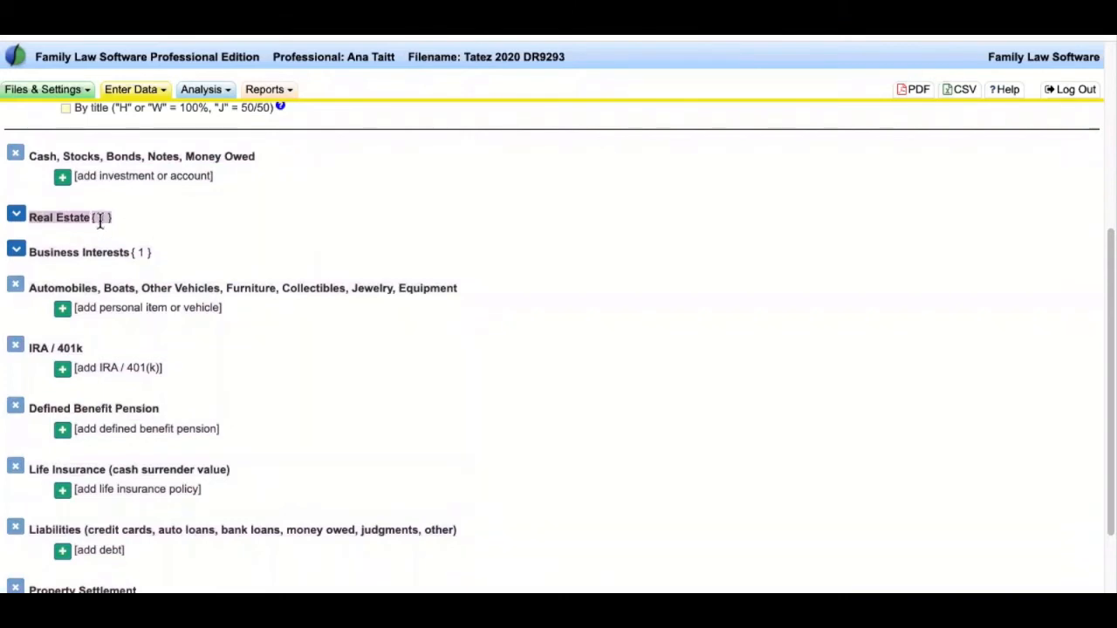
click(18, 217)
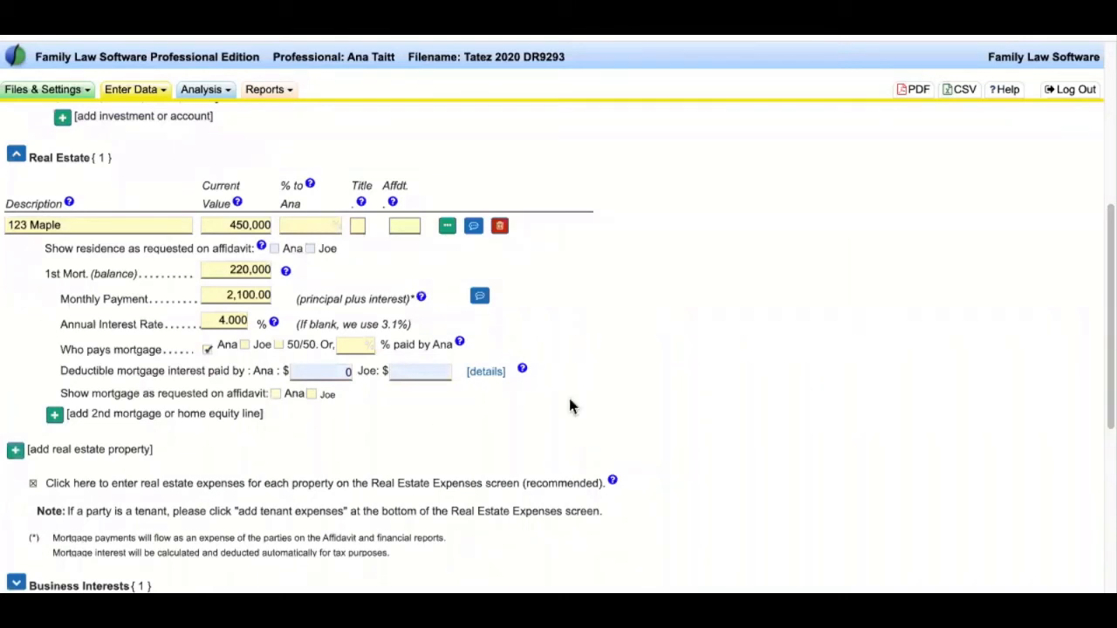
click(17, 157)
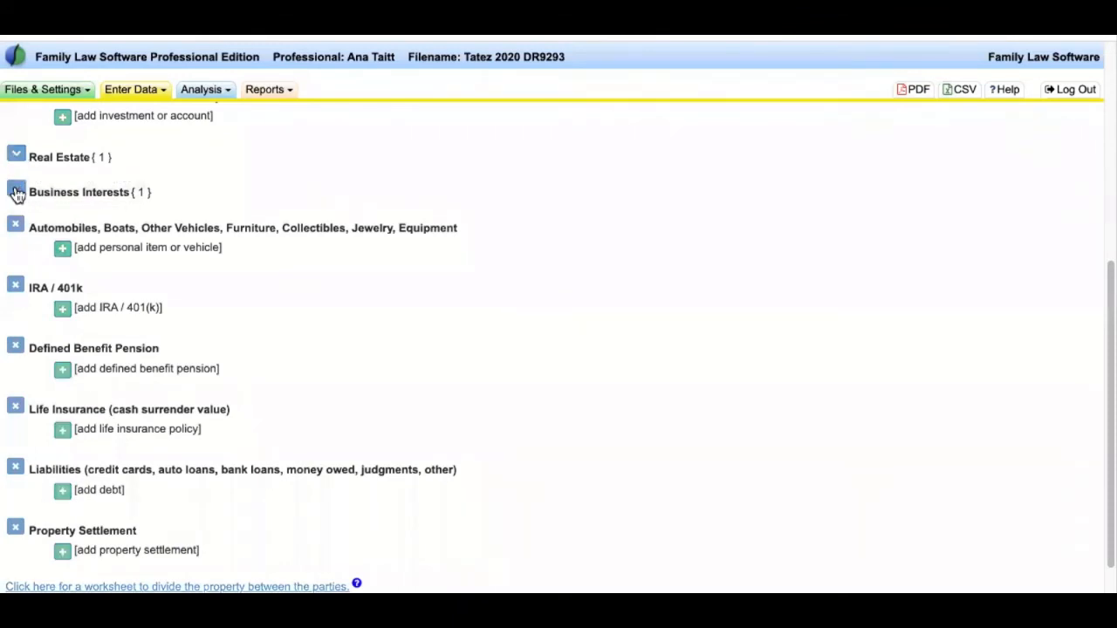
click(16, 188)
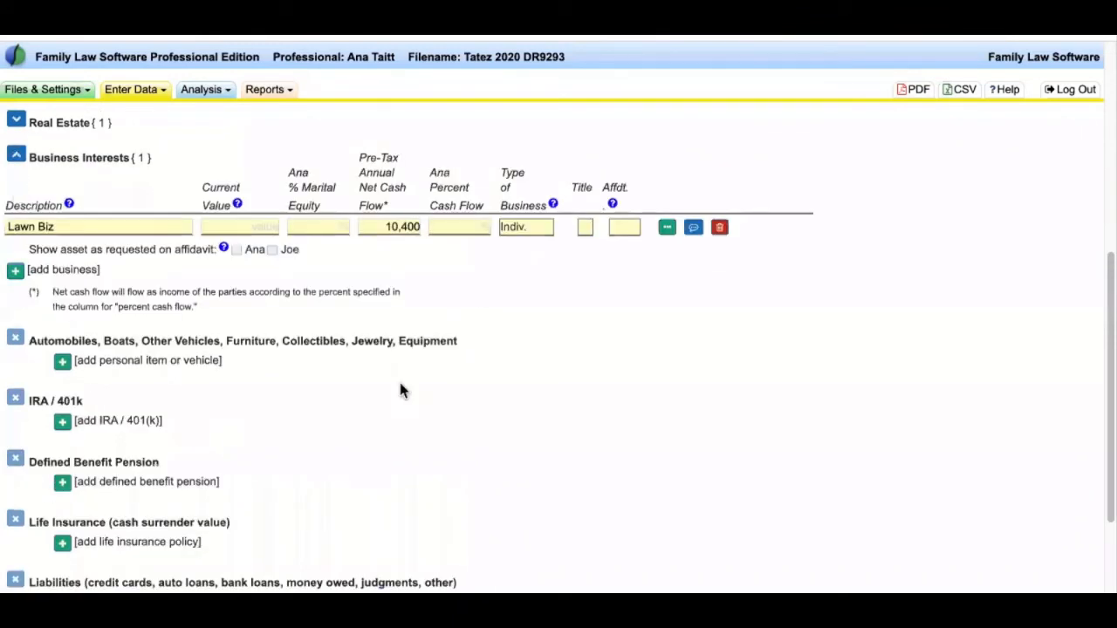
click(17, 159)
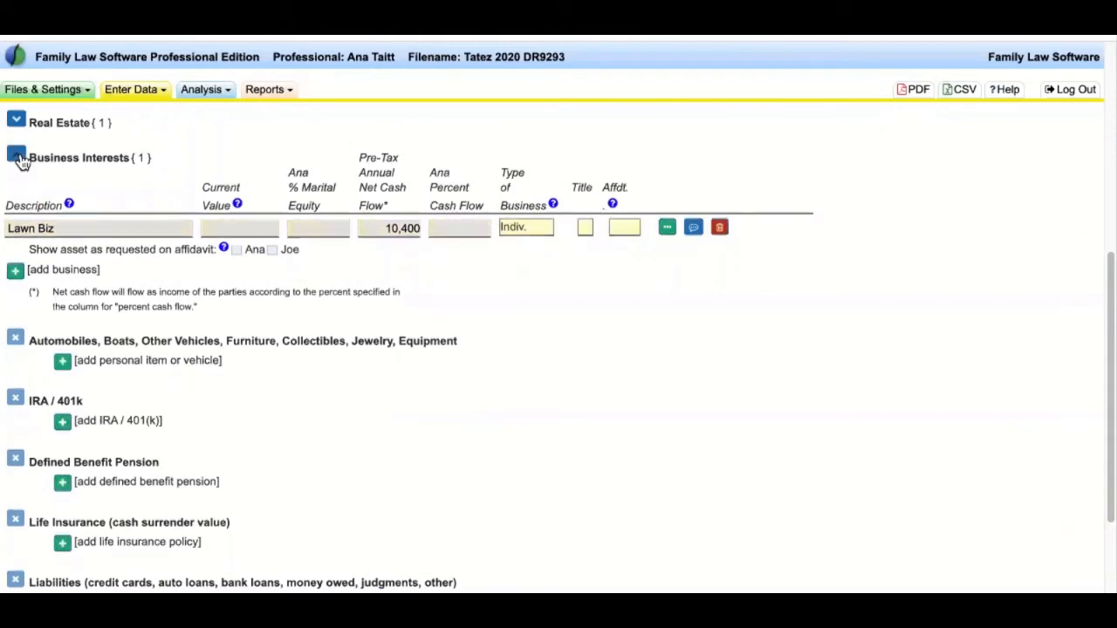
drag(35, 187, 295, 484)
click(256, 361)
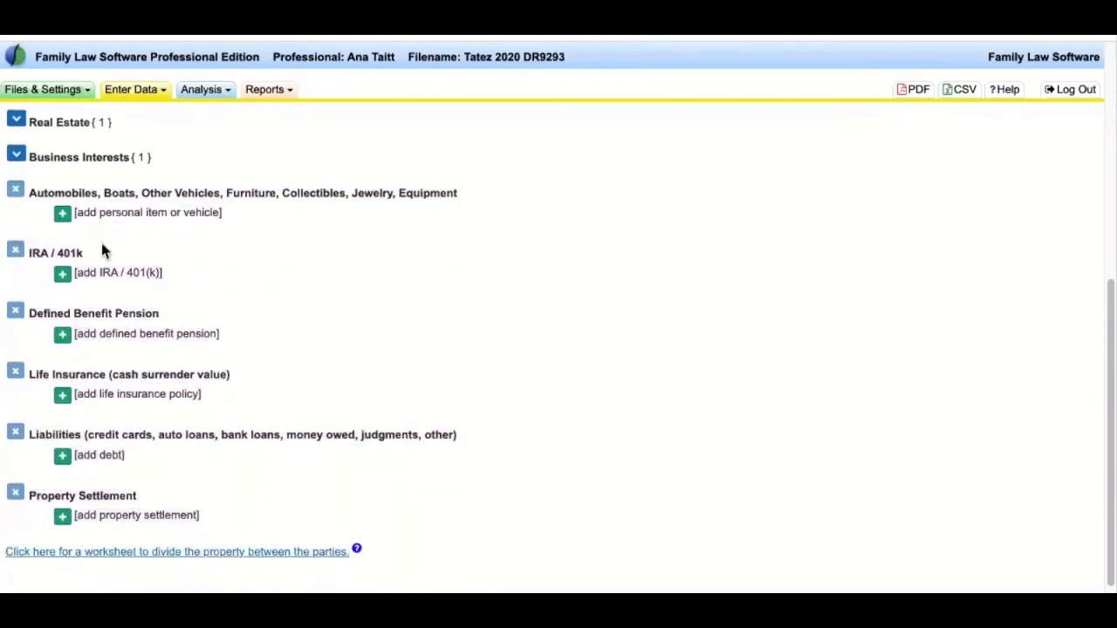
drag(231, 376, 125, 376)
drag(287, 434, 28, 434)
click(377, 373)
scroll(415, 371, up, 3)
drag(491, 356, 30, 352)
click(95, 355)
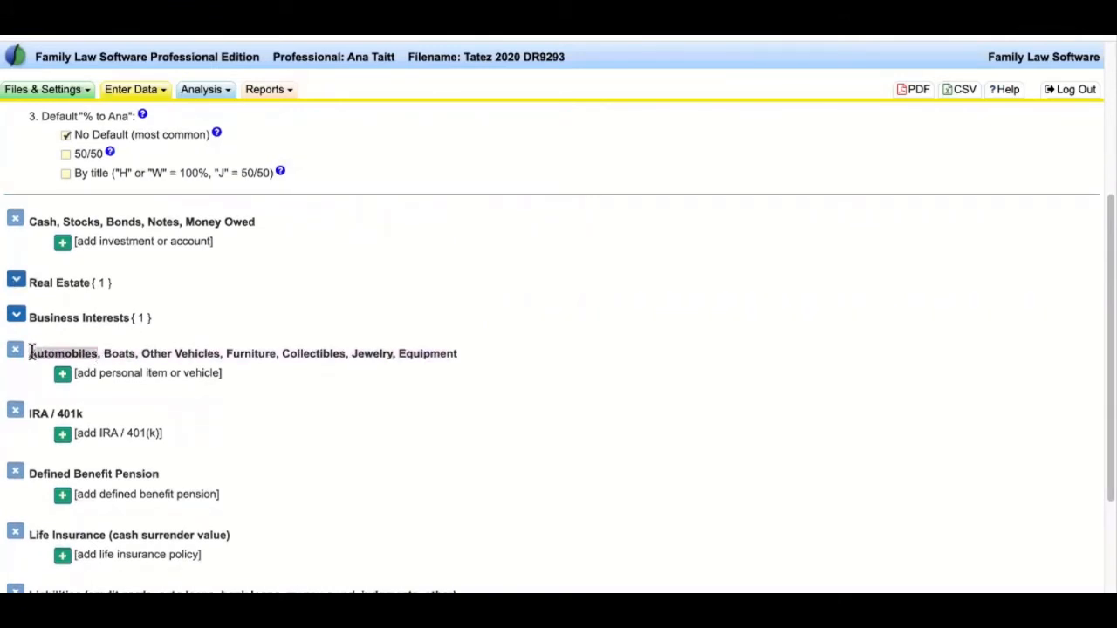
drag(221, 352, 479, 353)
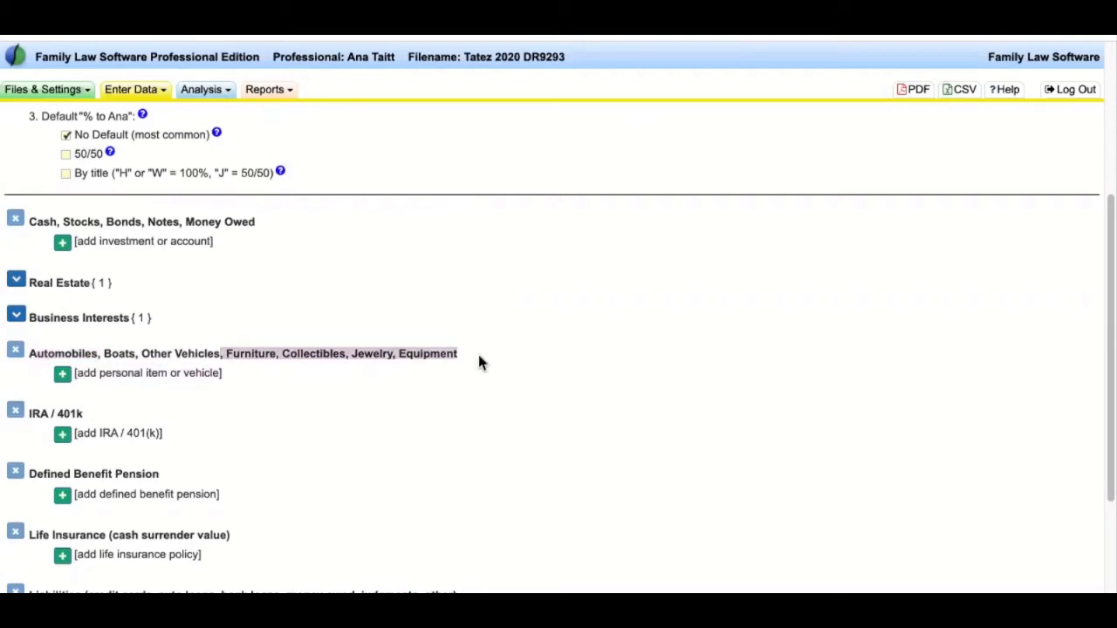
click(547, 384)
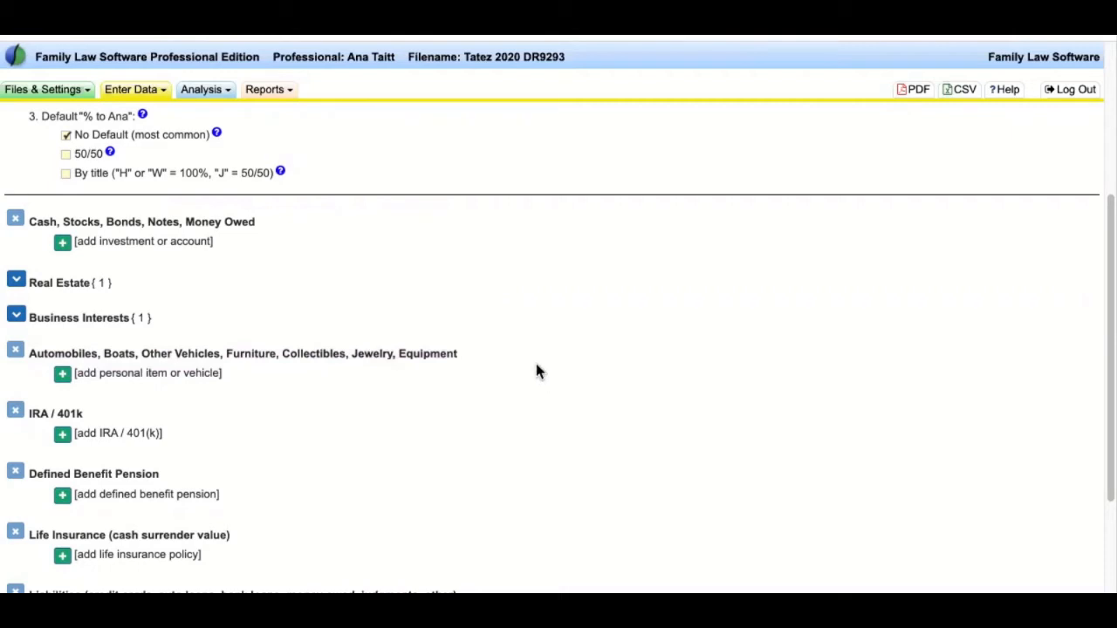
drag(474, 357, 168, 353)
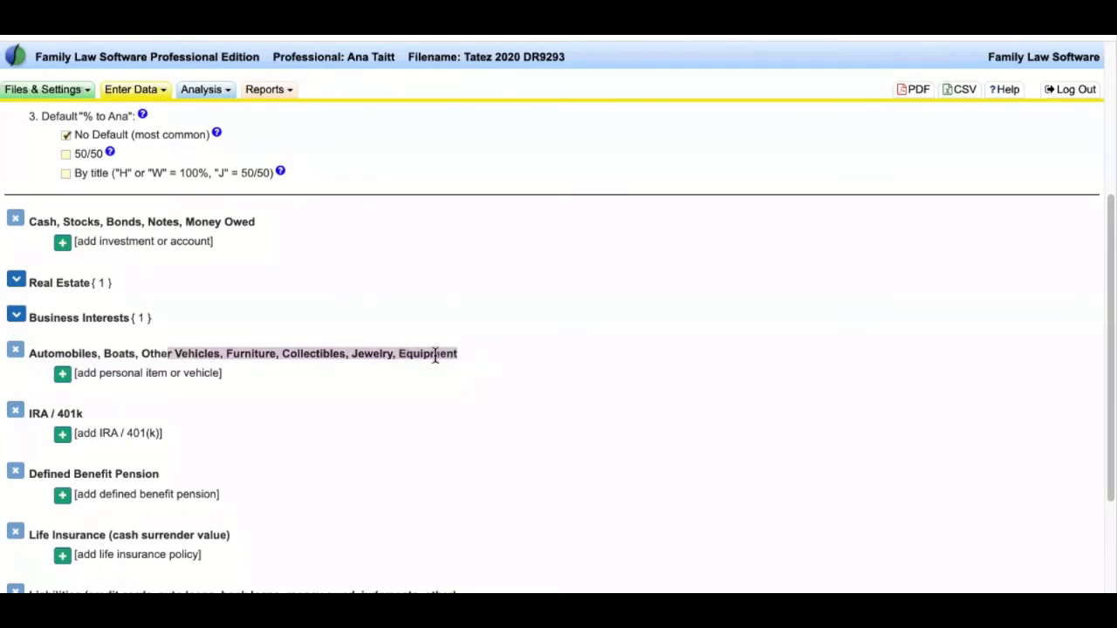
click(435, 356)
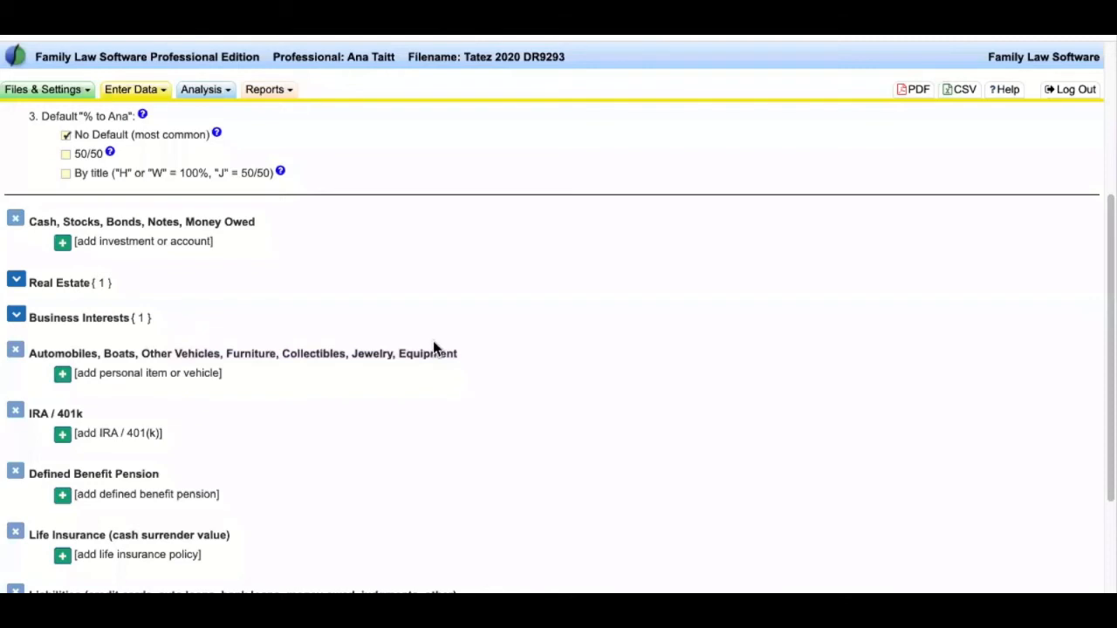
scroll(434, 347, down, 4)
drag(484, 433, 29, 434)
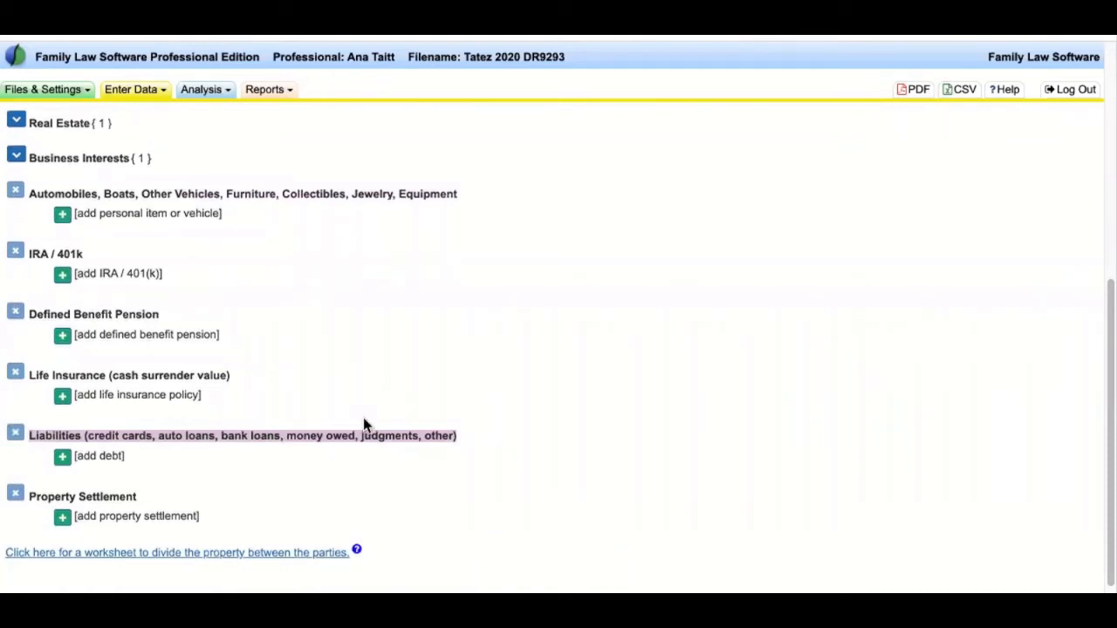
- Add a VISA debt with its card number, a 30,000 balance and debt type Credit Card
click(59, 456)
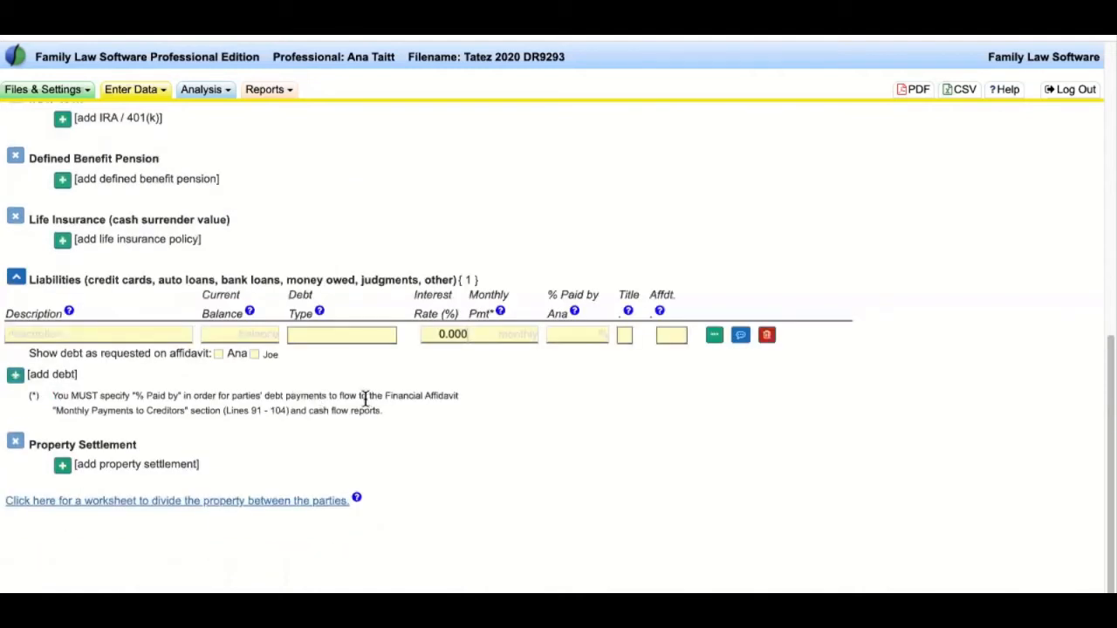
click(150, 337)
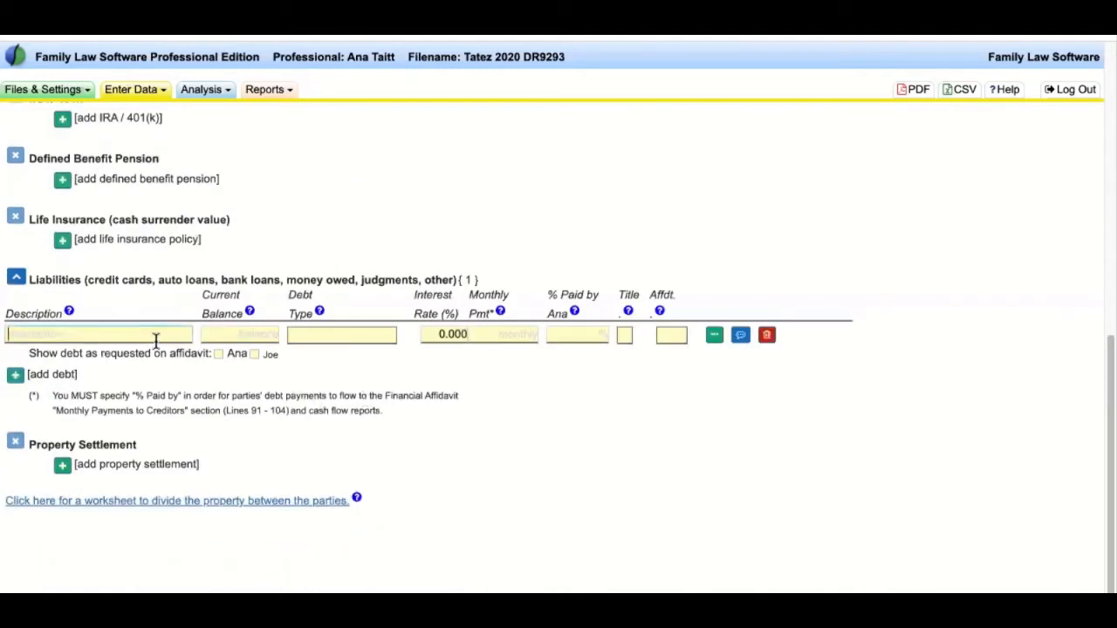
text(VBIA)
key(BackSpace)
key(BackSpace)
key(BackSpace)
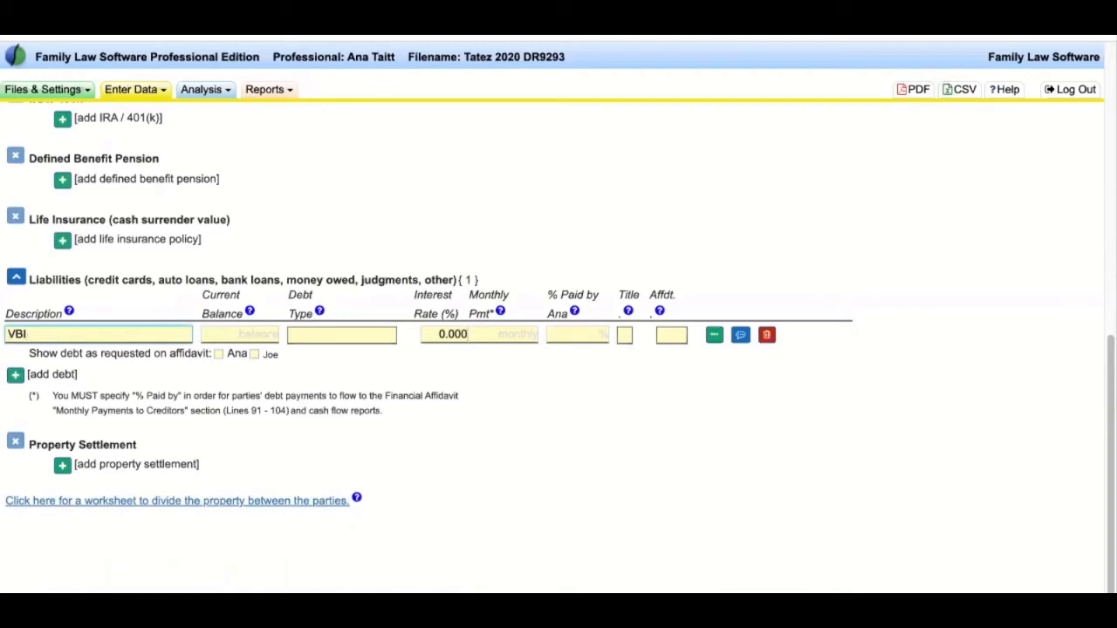
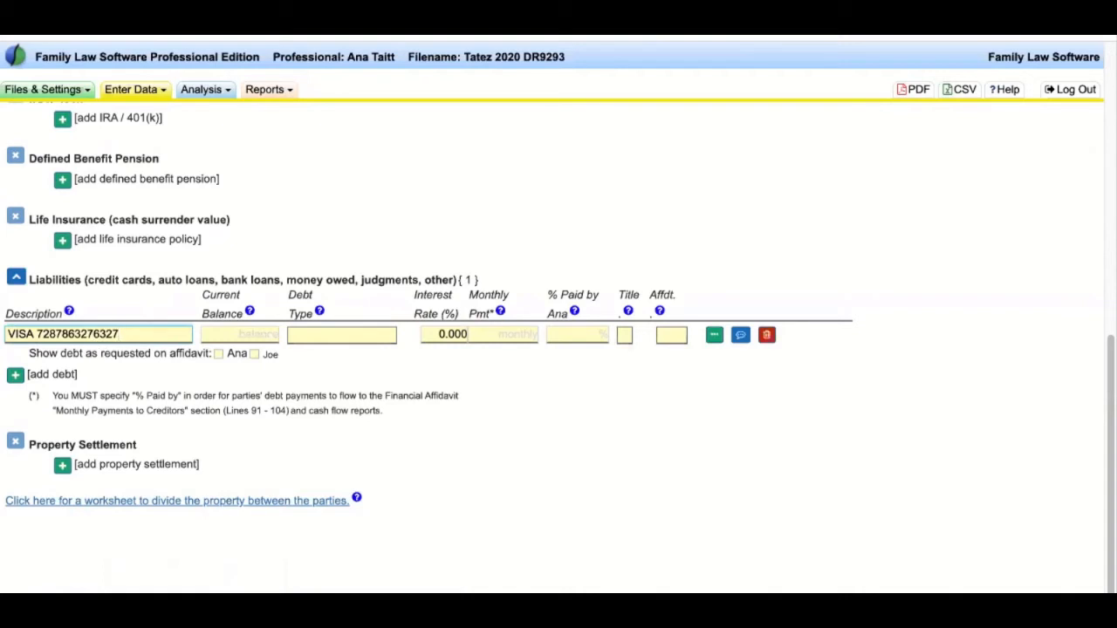
click(269, 334)
text(30,000)
key(Tab)
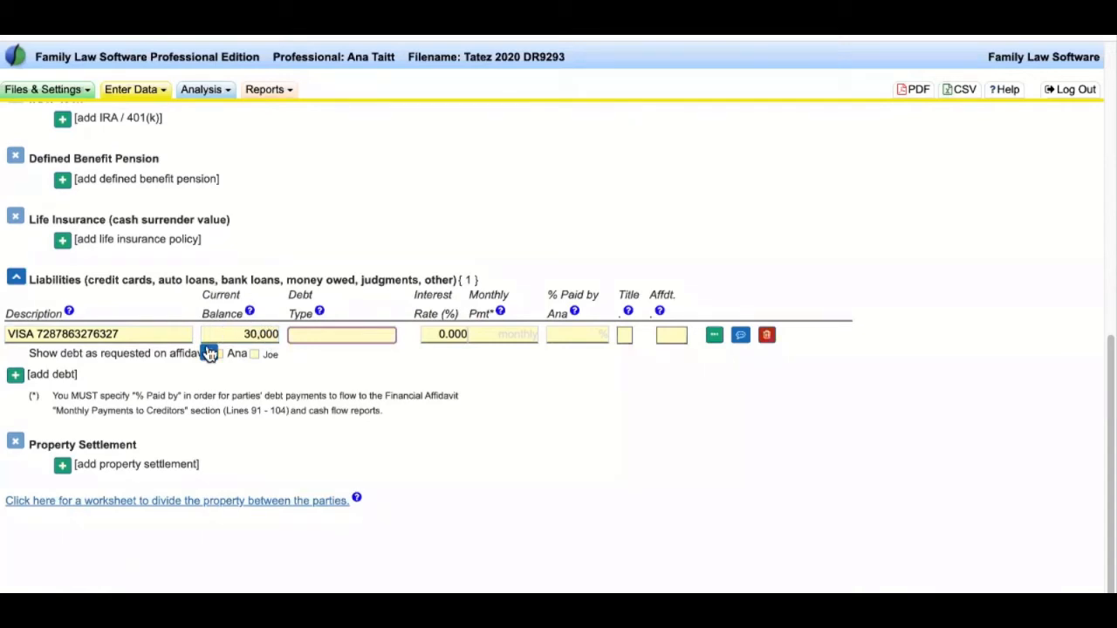
click(300, 317)
click(353, 337)
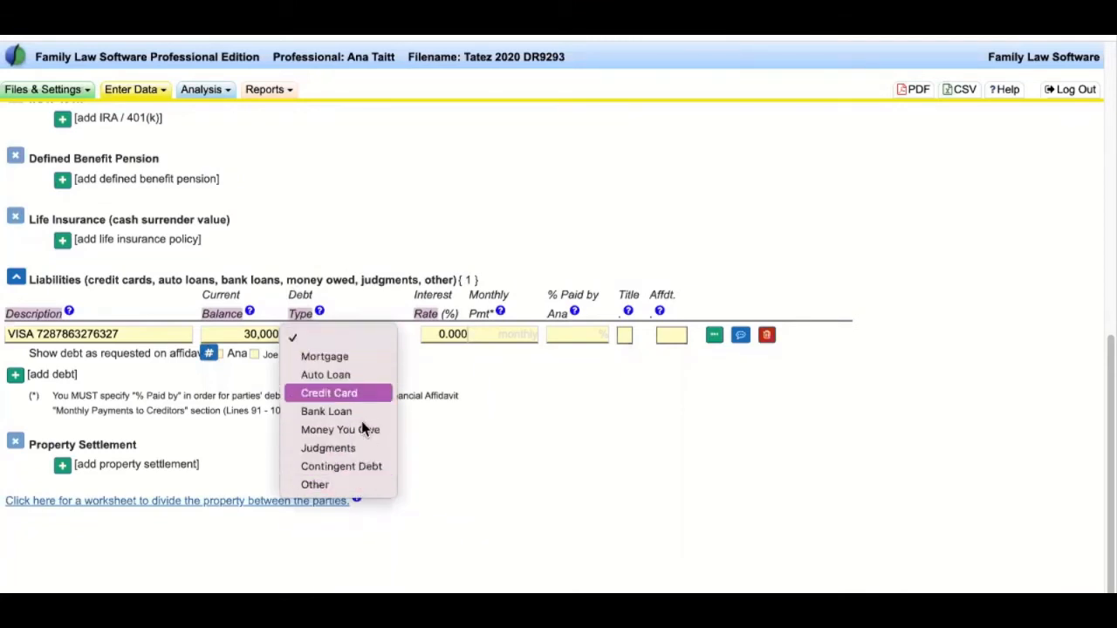
click(360, 392)
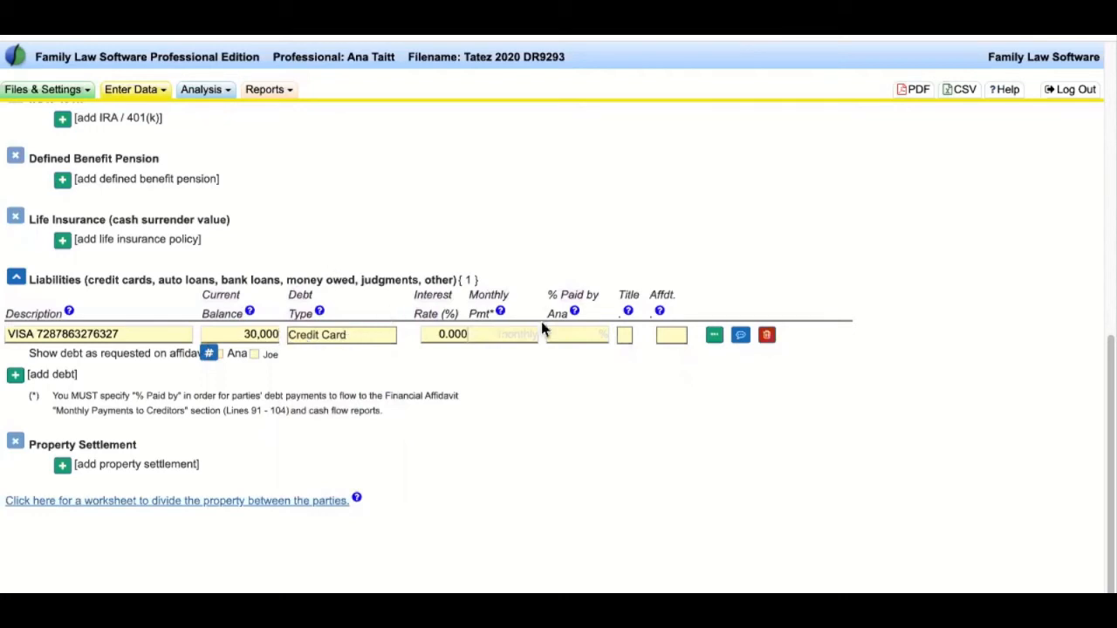
- Set the VISA debt's monthly payment to 650 with 100% paid by Ana
click(516, 335)
text(650)
key(Tab)
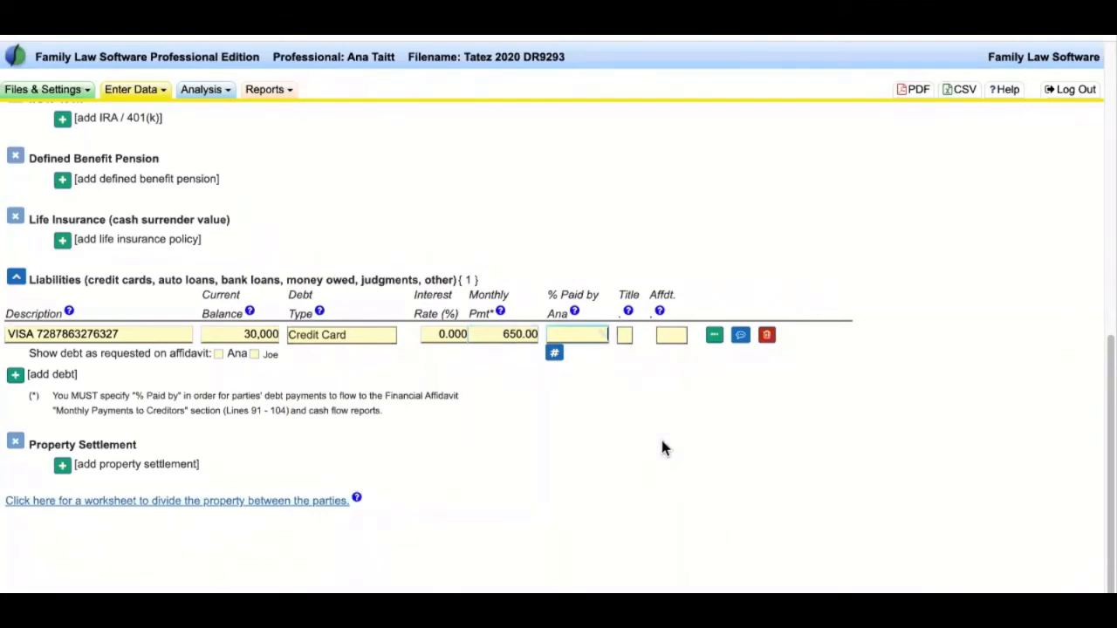
drag(548, 313, 567, 314)
click(586, 334)
text(100)
click(138, 90)
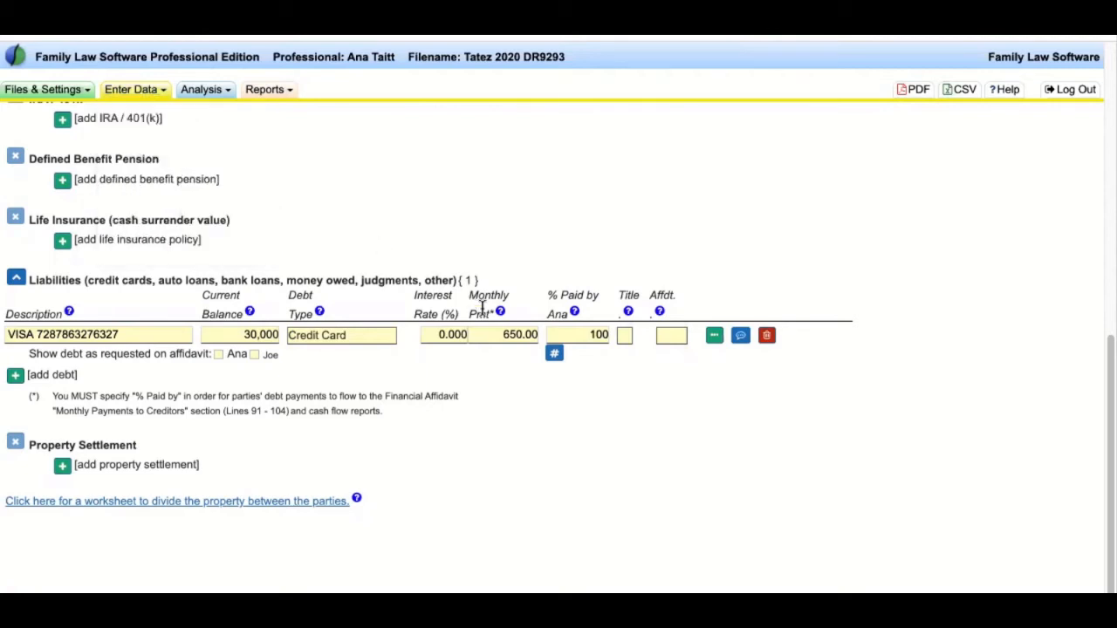
scroll(510, 411, up, 15)
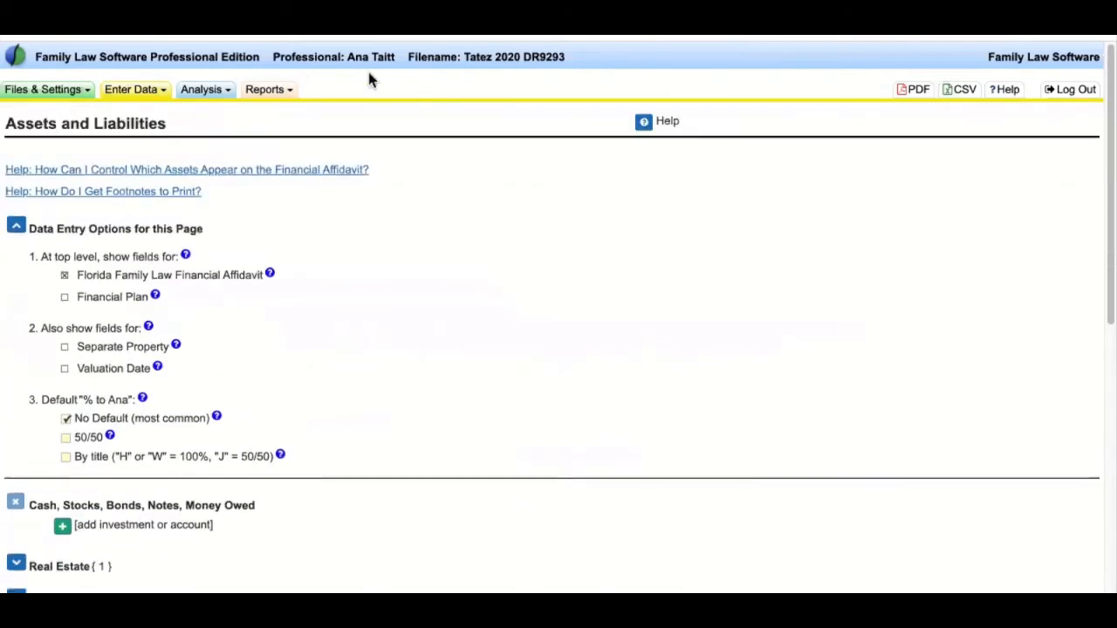
- Open the View and Print Florida 902b & 902c financial affidavit page
click(260, 96)
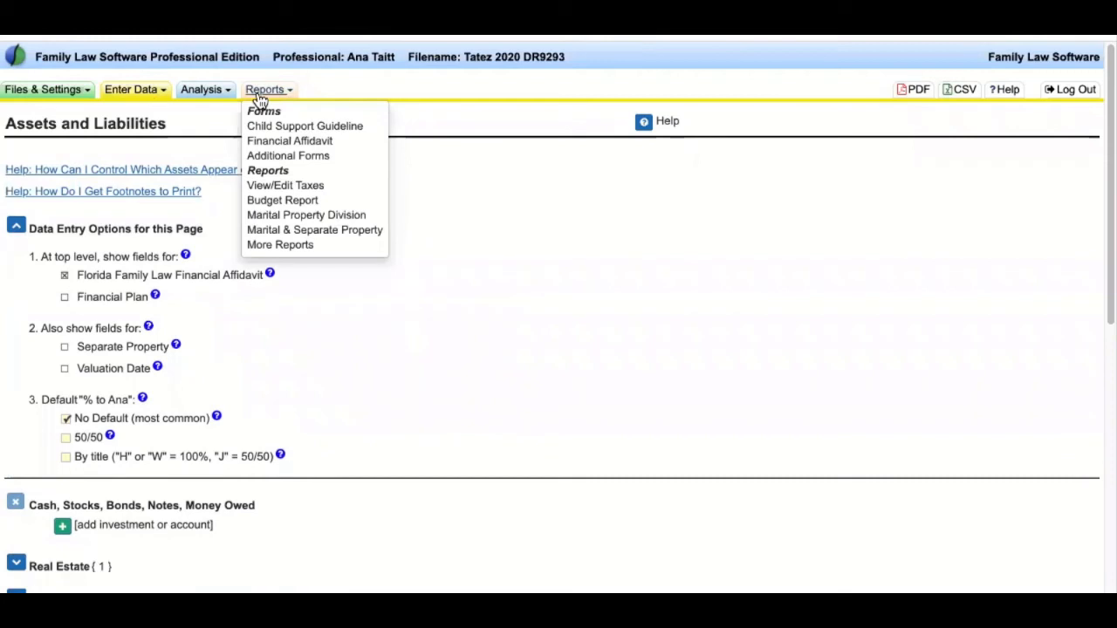
click(313, 141)
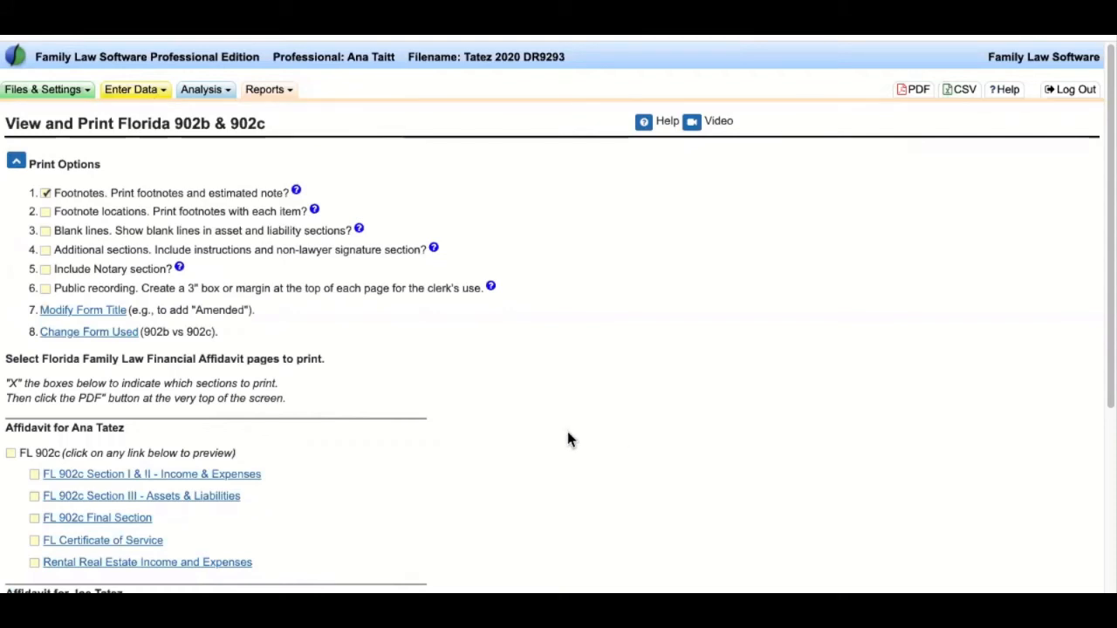
drag(56, 192, 742, 452)
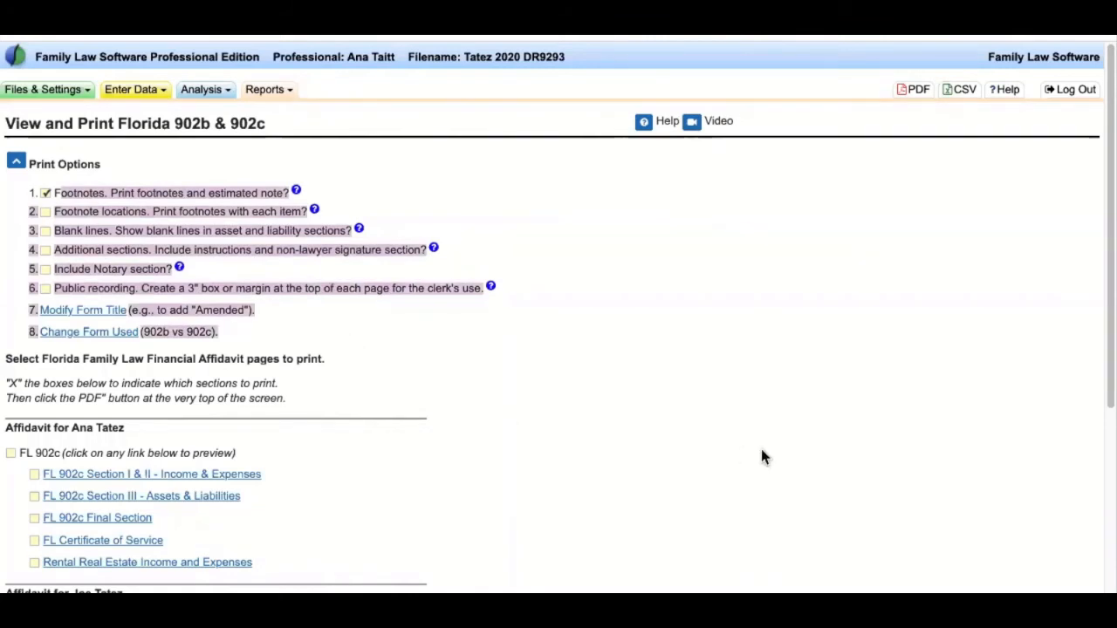
click(145, 210)
- Turn on footnotes beside each item and include the Notary section in the printout
click(46, 213)
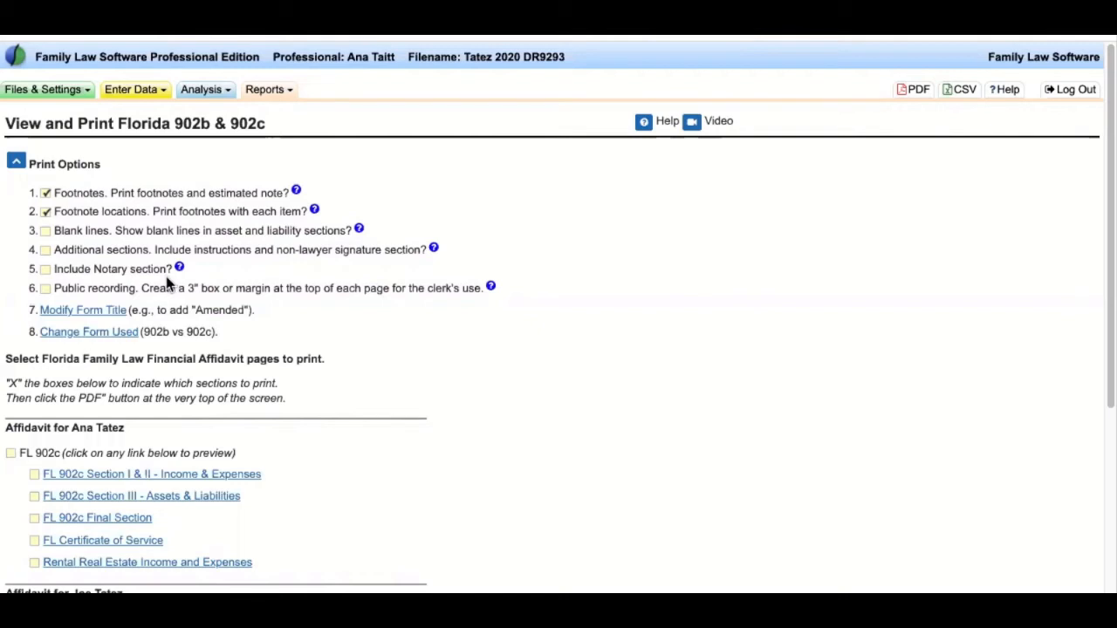
drag(173, 270, 54, 272)
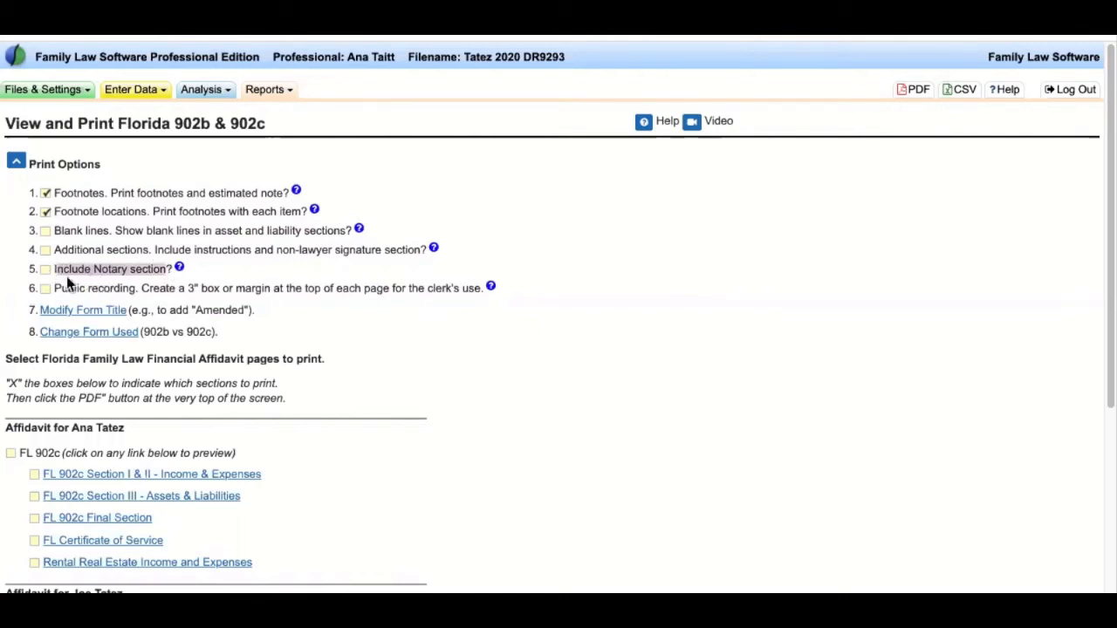
click(45, 271)
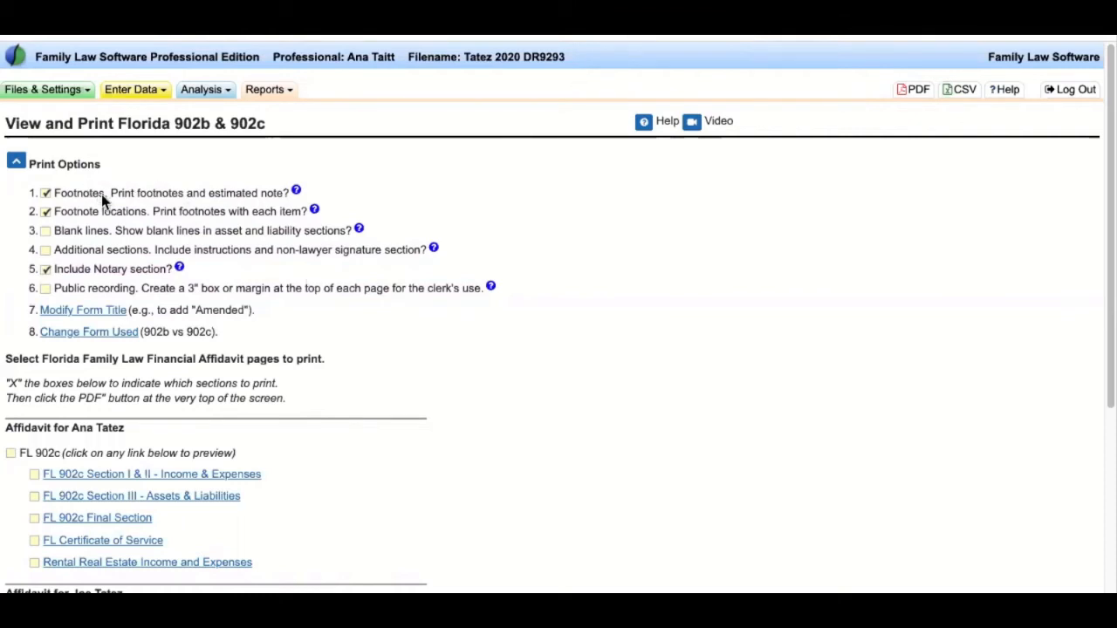
drag(91, 192, 377, 334)
drag(298, 311, 157, 309)
drag(234, 330, 142, 333)
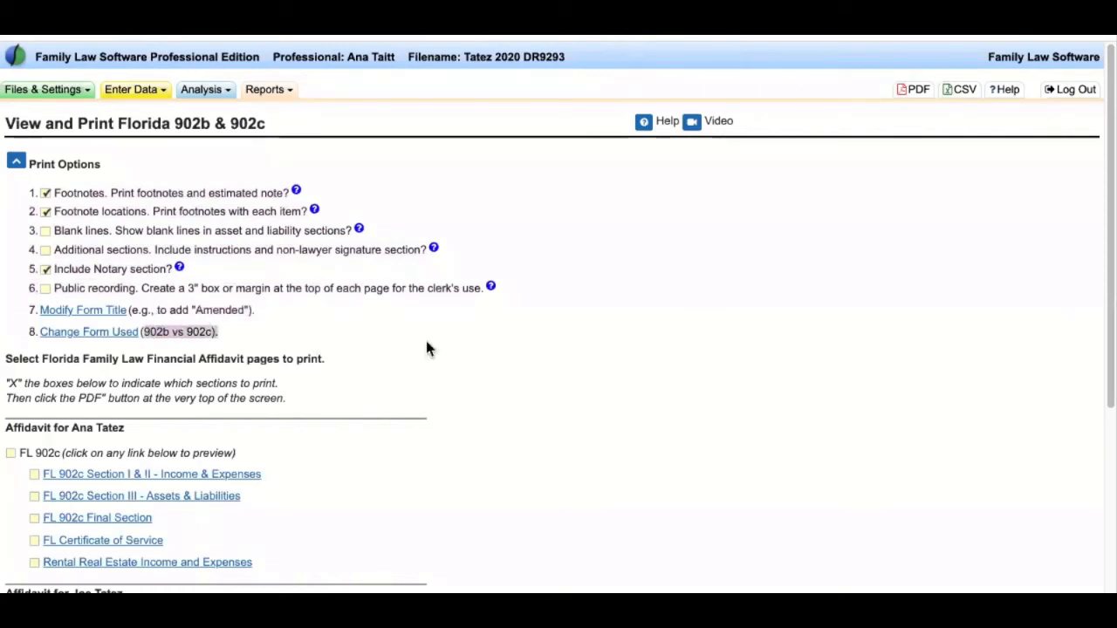
click(426, 348)
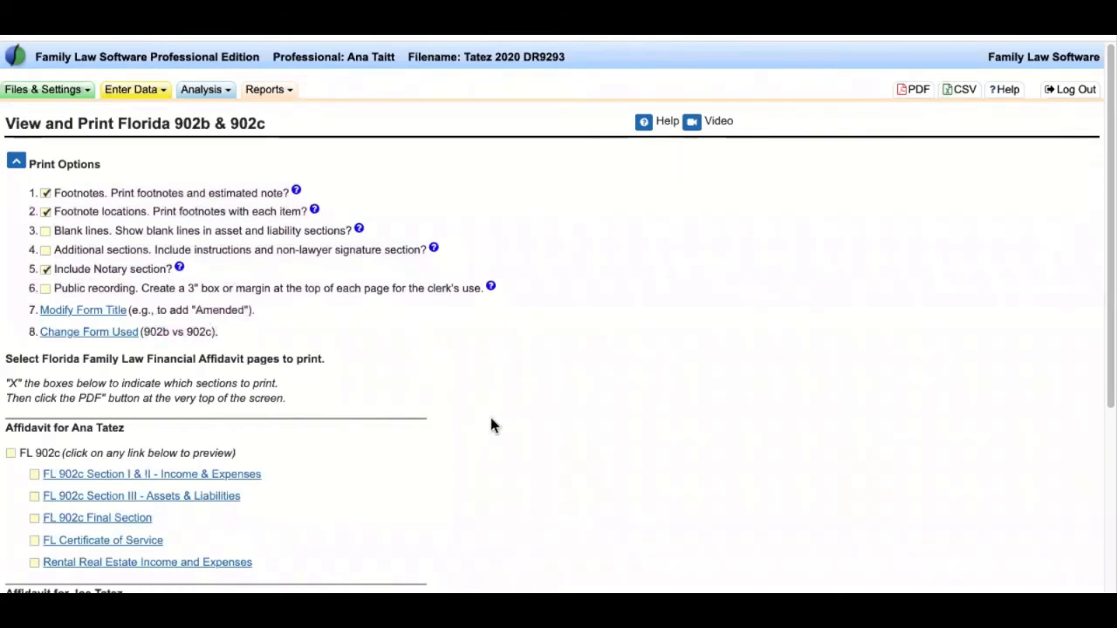
scroll(491, 425, down, 3)
drag(134, 201, 60, 197)
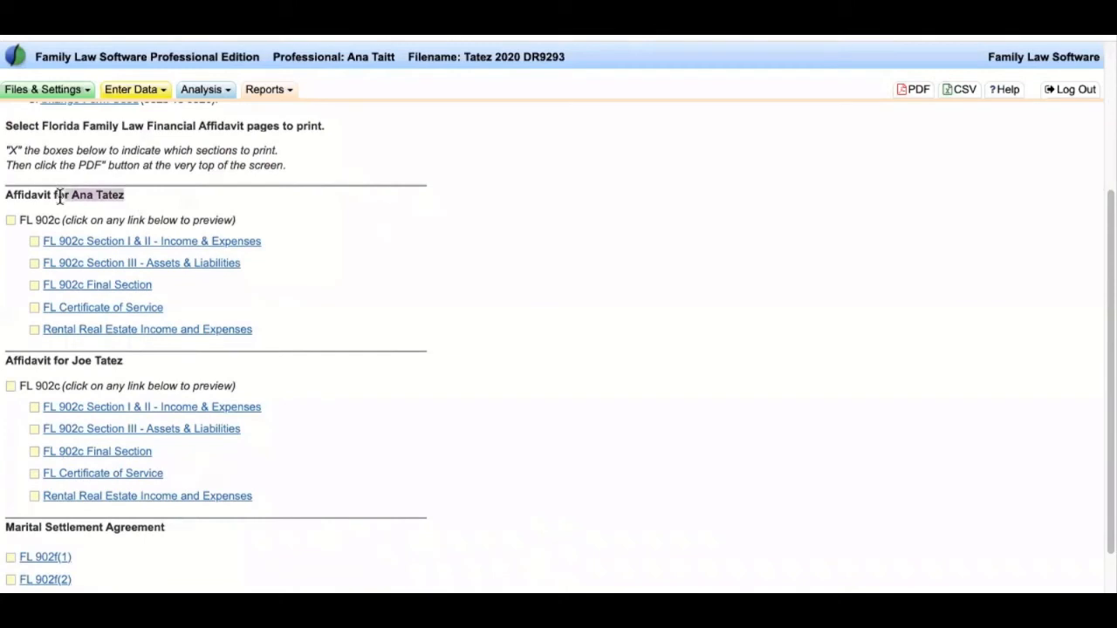
- Select Ana's FL 902c without Rental Real Estate or Certificate of Service, and generate the PDF
drag(130, 362, 58, 362)
click(528, 371)
click(10, 220)
scroll(546, 343, up, 2)
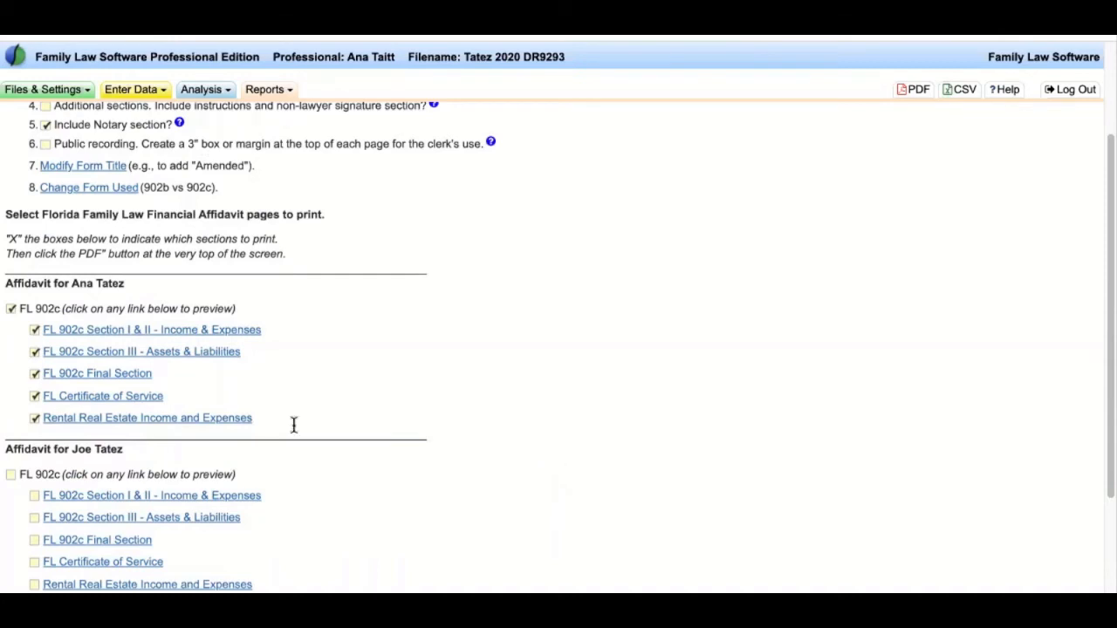
click(35, 421)
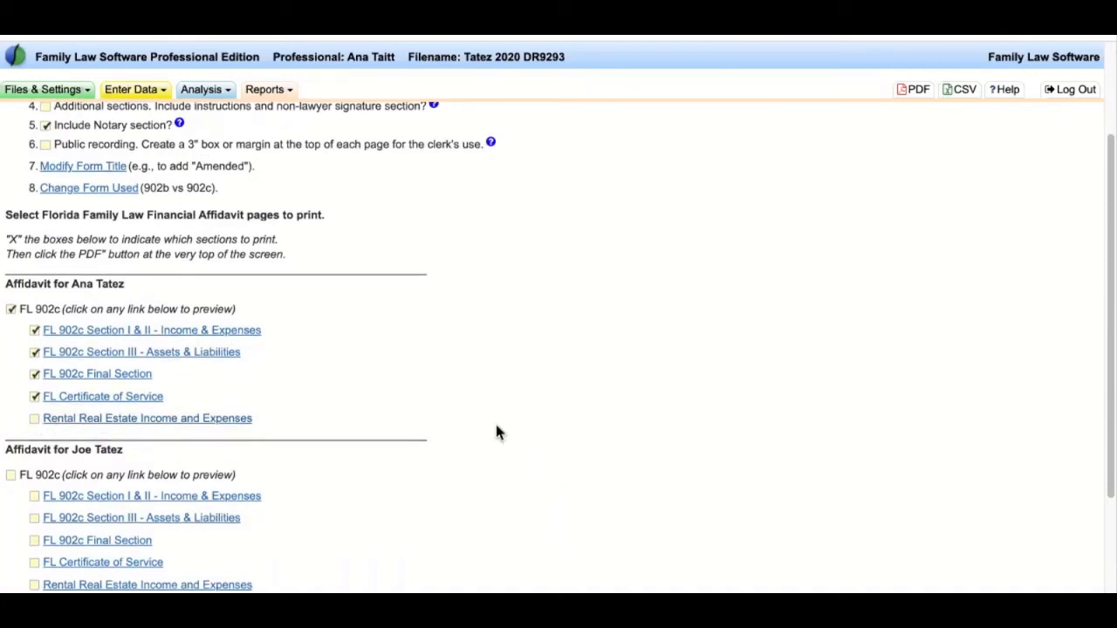
click(35, 397)
scroll(689, 401, up, 4)
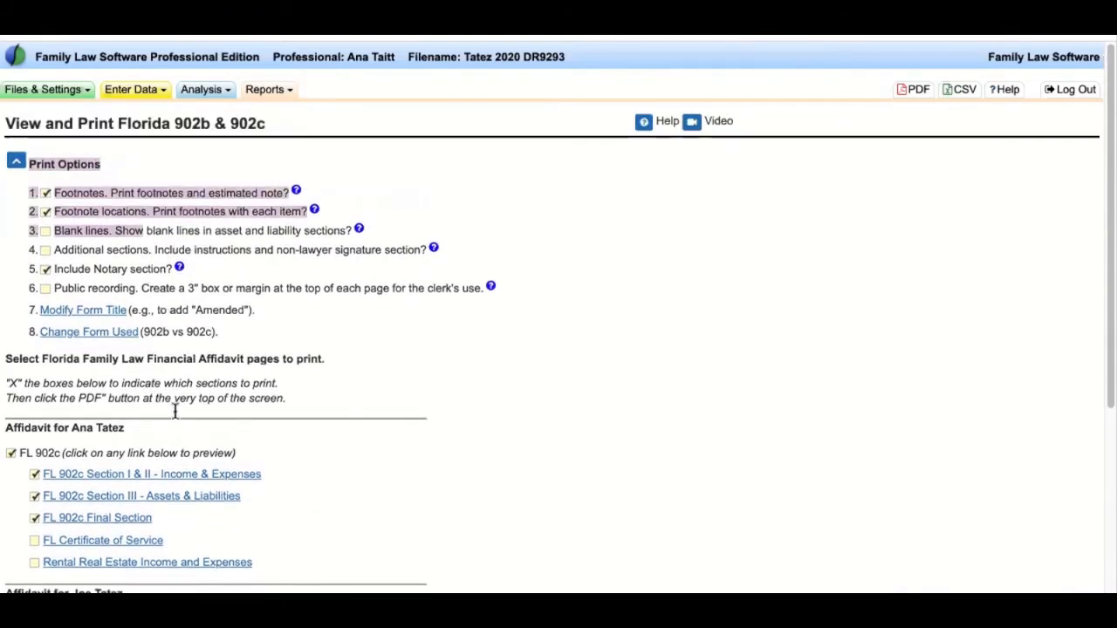
click(922, 93)
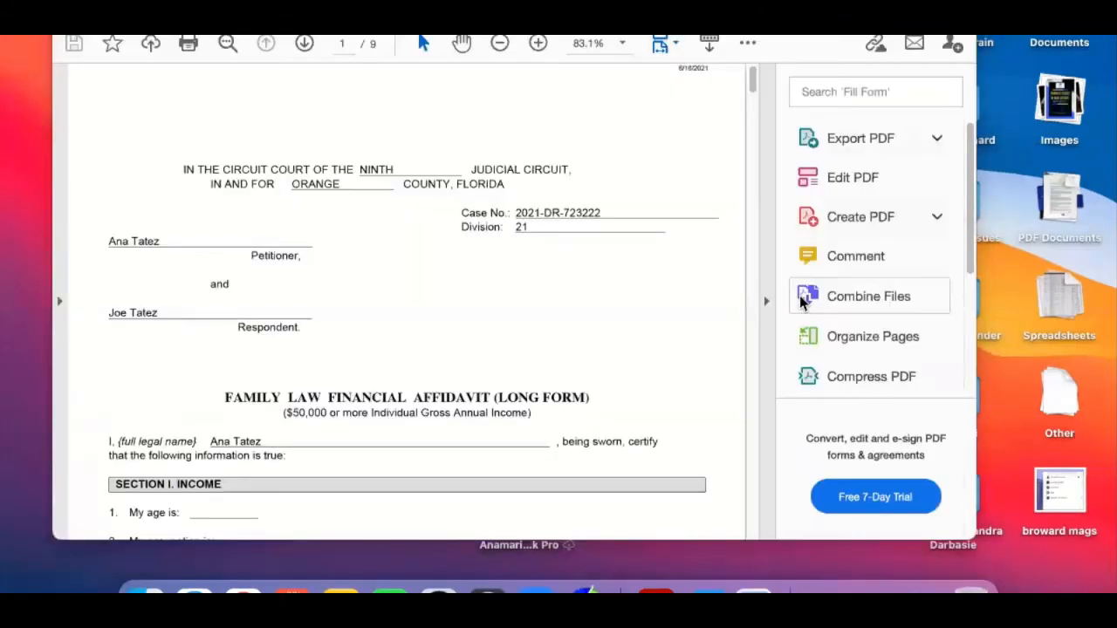
- Show the affidavit full-screen and review line 1's HI FOOTNOTE! and [estimate] notes
key(ctrl+super+f)
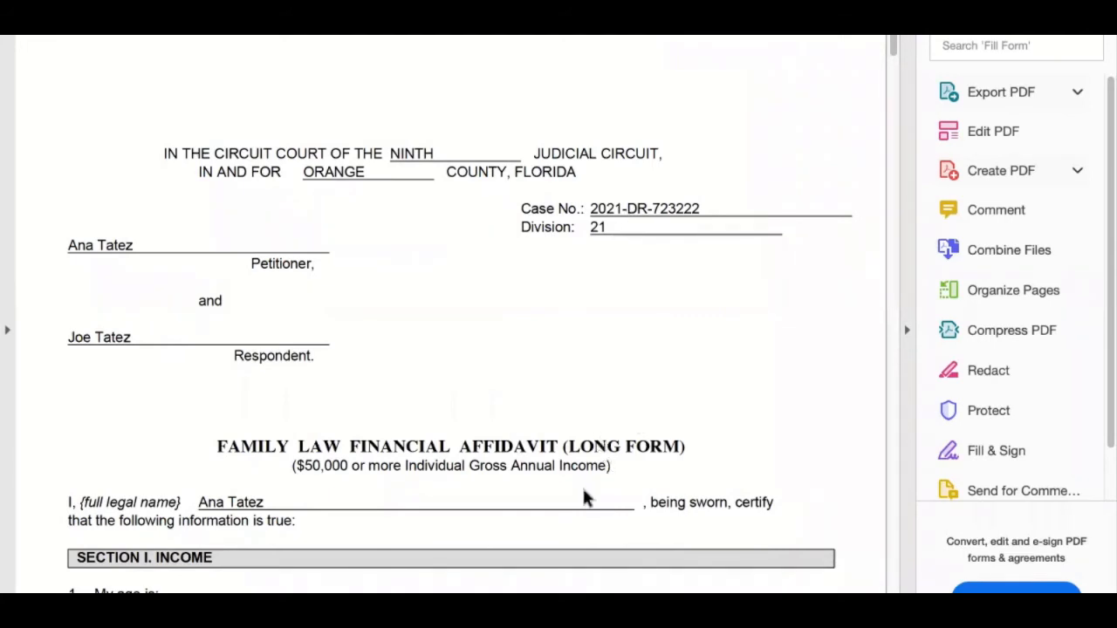
scroll(582, 486, down, 5)
scroll(582, 486, down, 15)
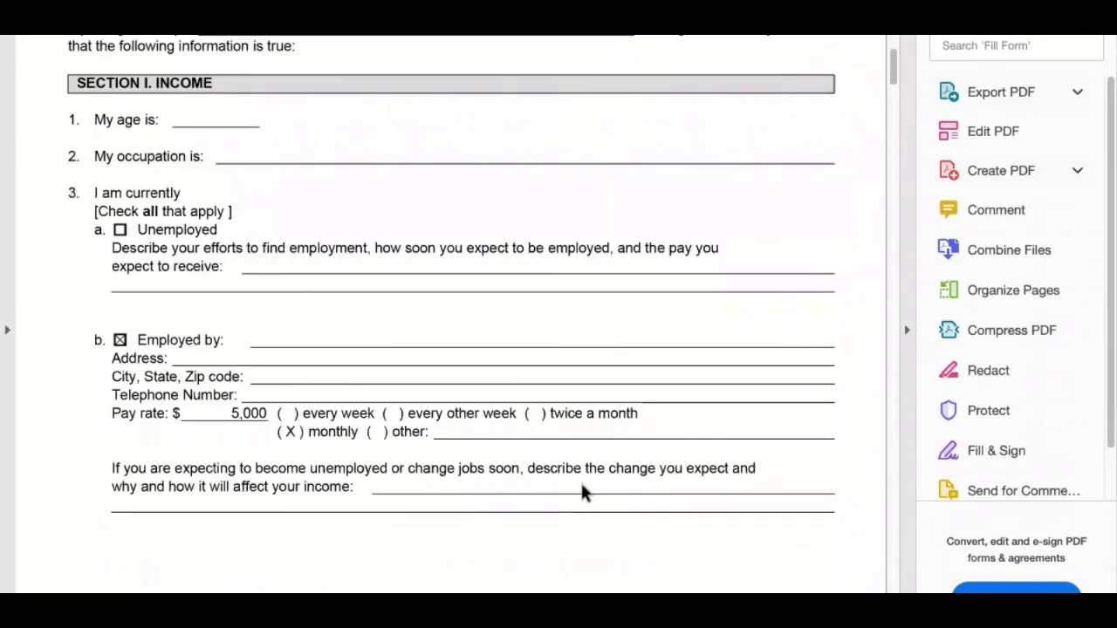
scroll(582, 486, down, 7)
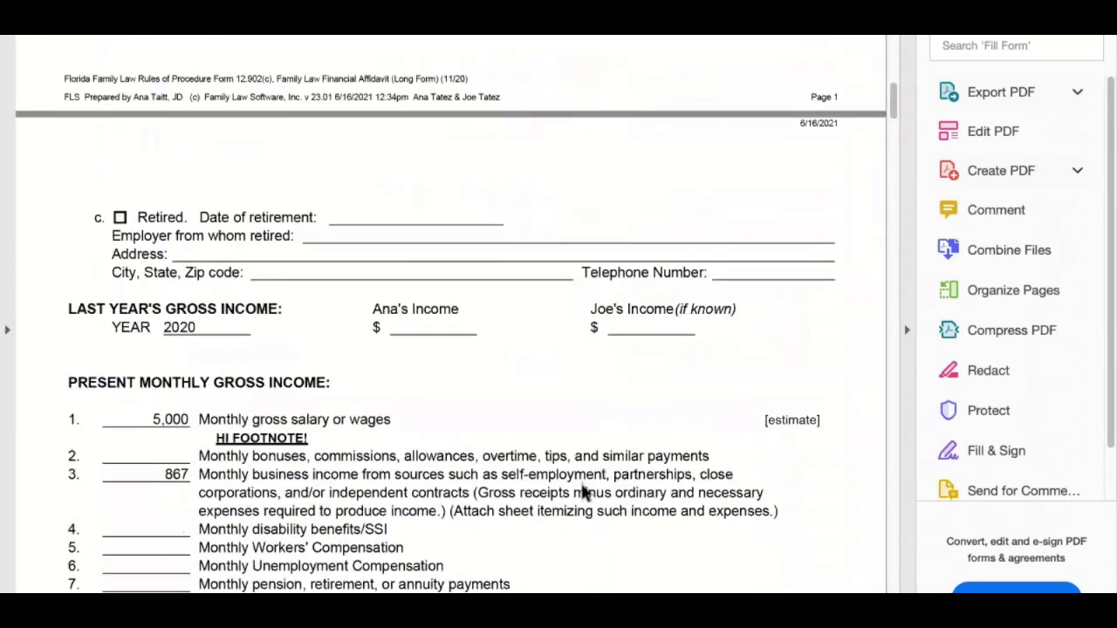
drag(218, 237, 357, 236)
click(358, 235)
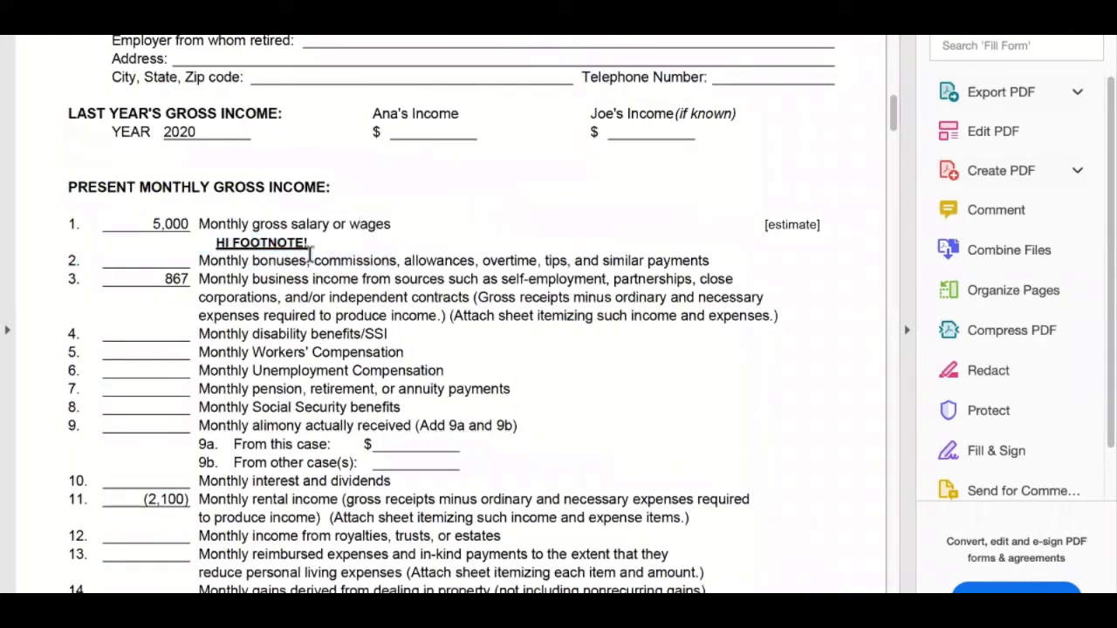
drag(756, 225, 823, 225)
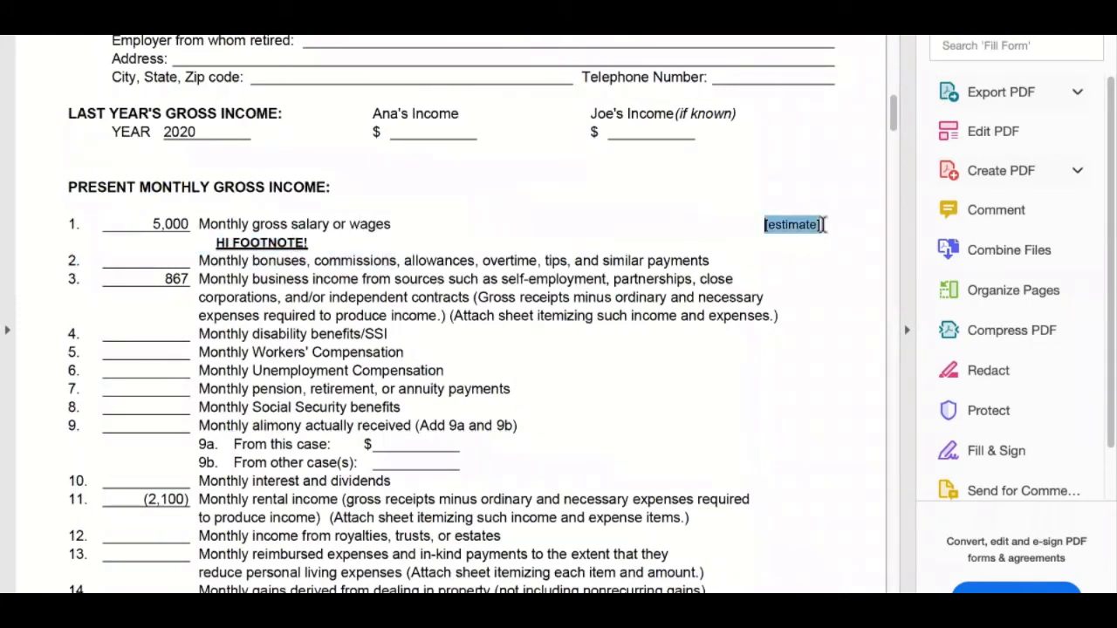
click(774, 341)
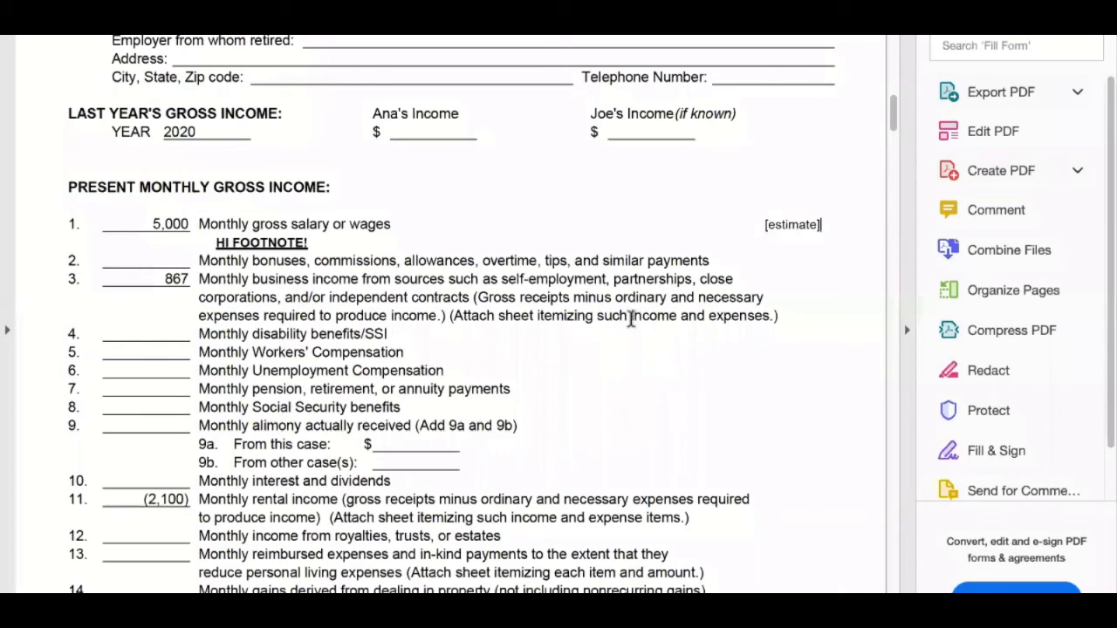
- Review monthly deduction lines 18–23 (tax, FICA, Medicare) and continue into Section II
scroll(305, 301, down, 3)
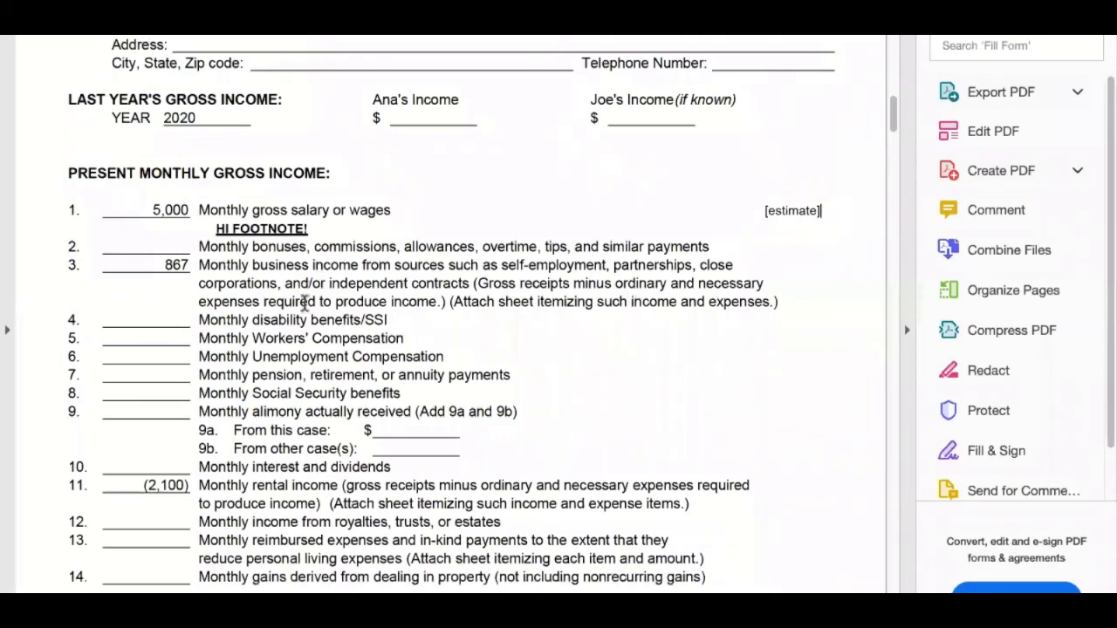
scroll(306, 301, down, 9)
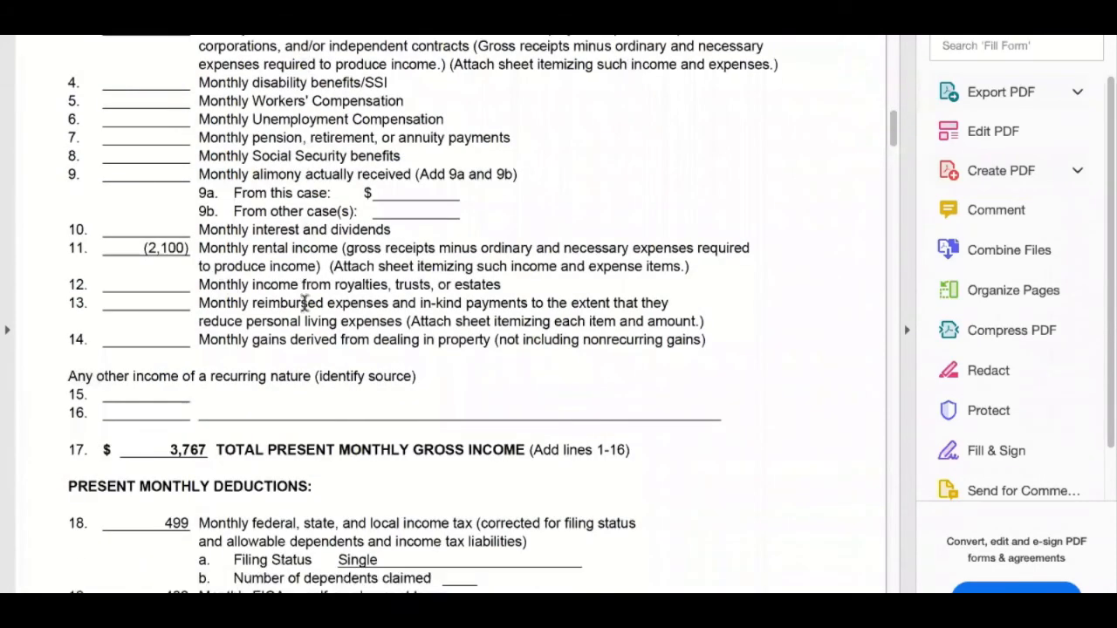
mouse_move(159, 266)
mouse_down()
mouse_move(521, 431)
mouse_move(648, 356)
mouse_up()
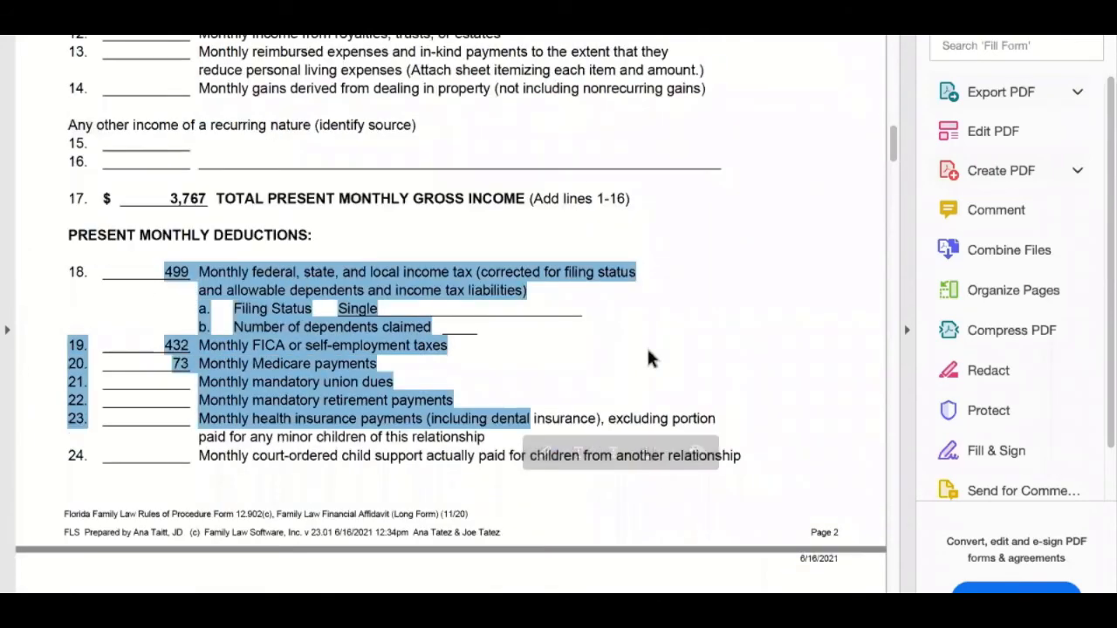
click(648, 354)
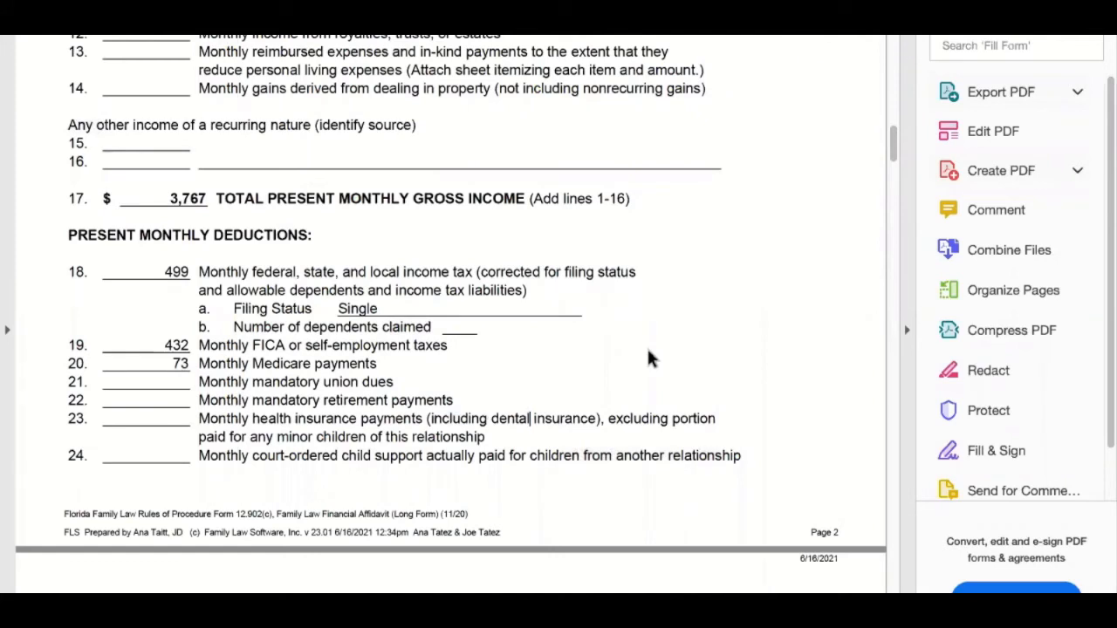
drag(164, 271, 616, 375)
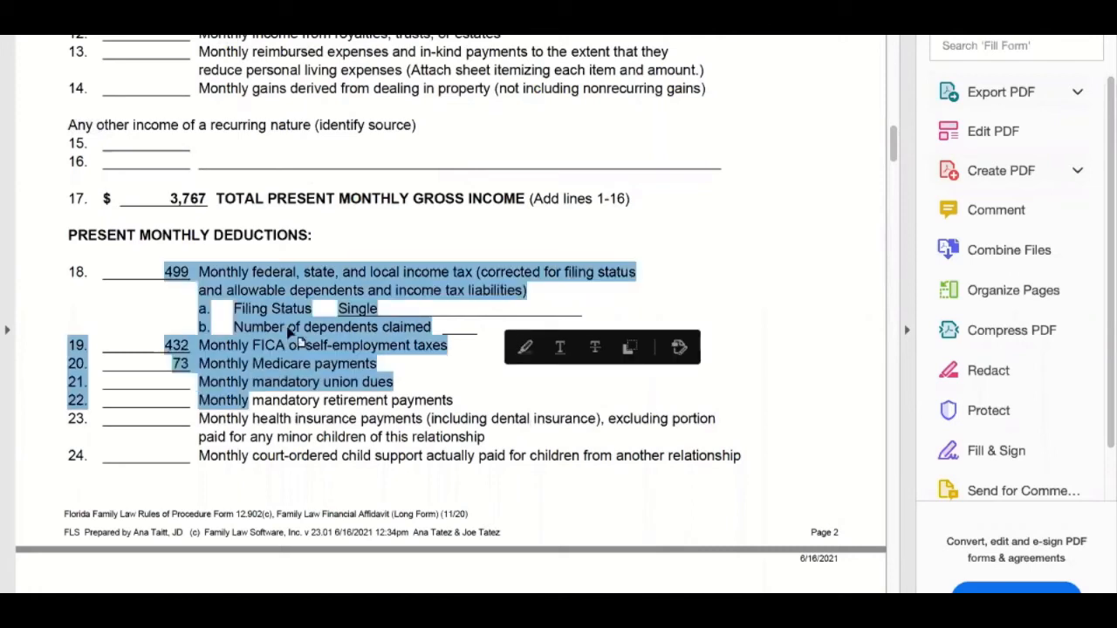
click(393, 245)
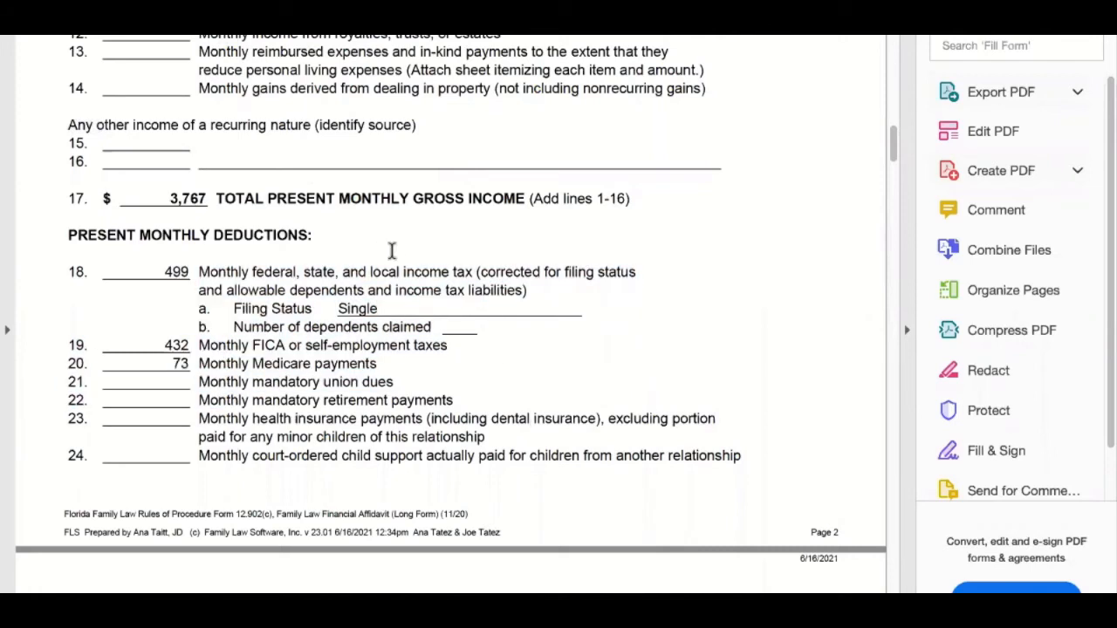
drag(392, 381, 87, 240)
click(613, 356)
scroll(617, 363, down, 2)
scroll(615, 368, down, 12)
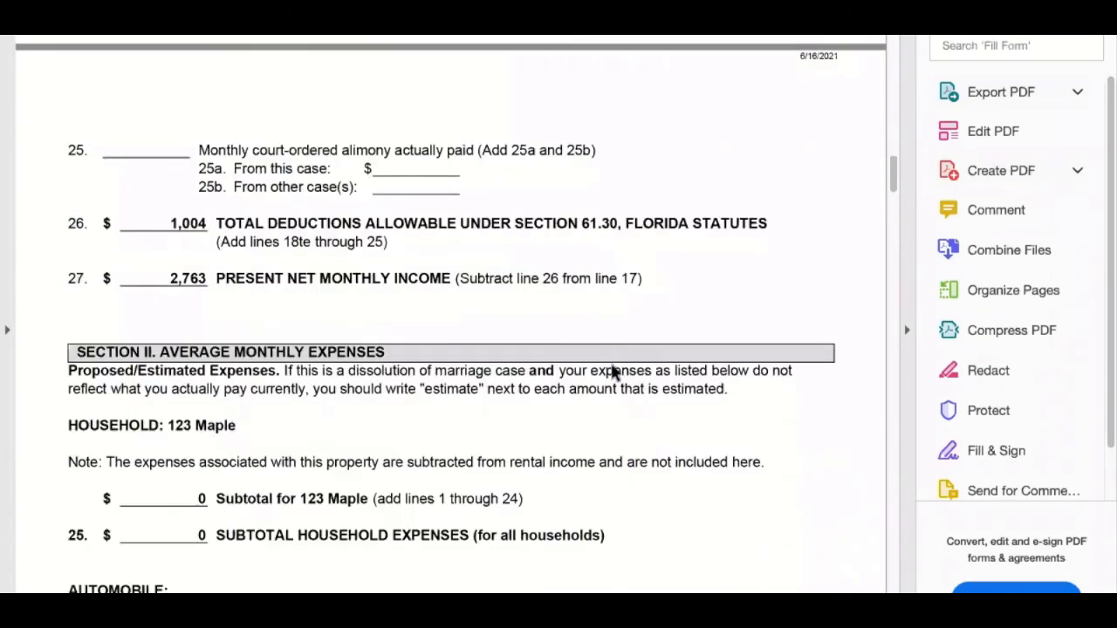
scroll(611, 370, down, 8)
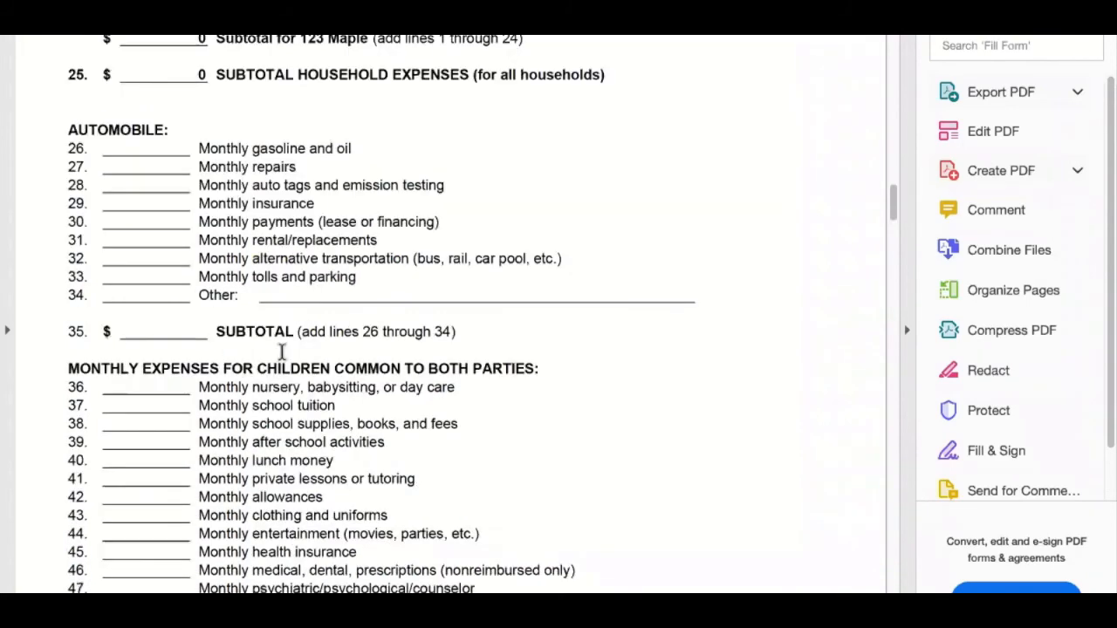
scroll(281, 350, down, 6)
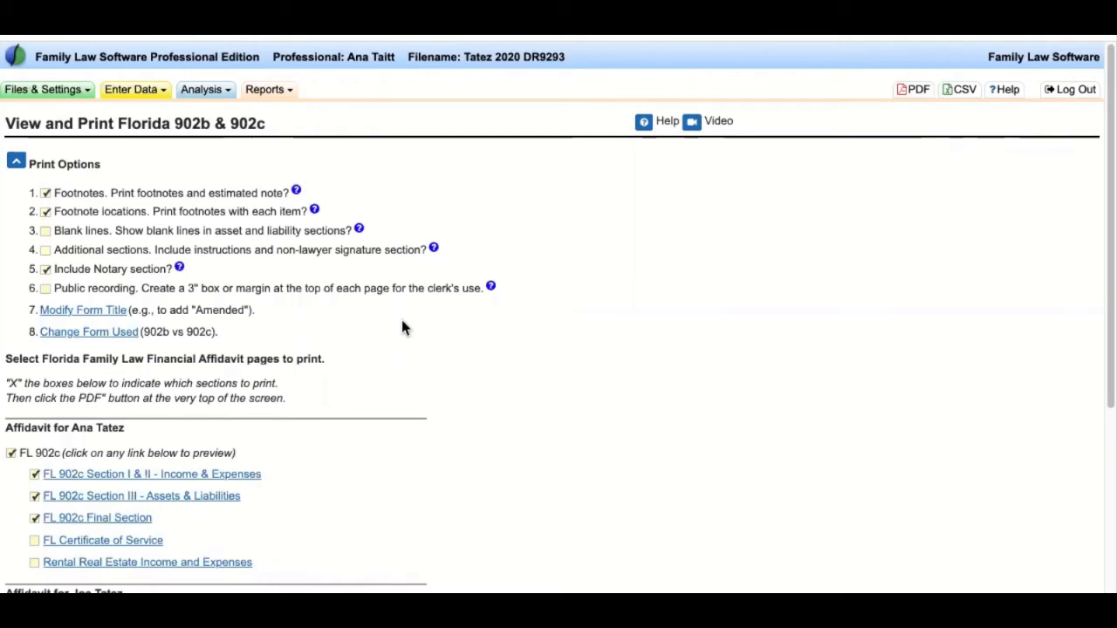
- Open the Florida Child Support Calculator from the Support Guideline data entry page
click(131, 91)
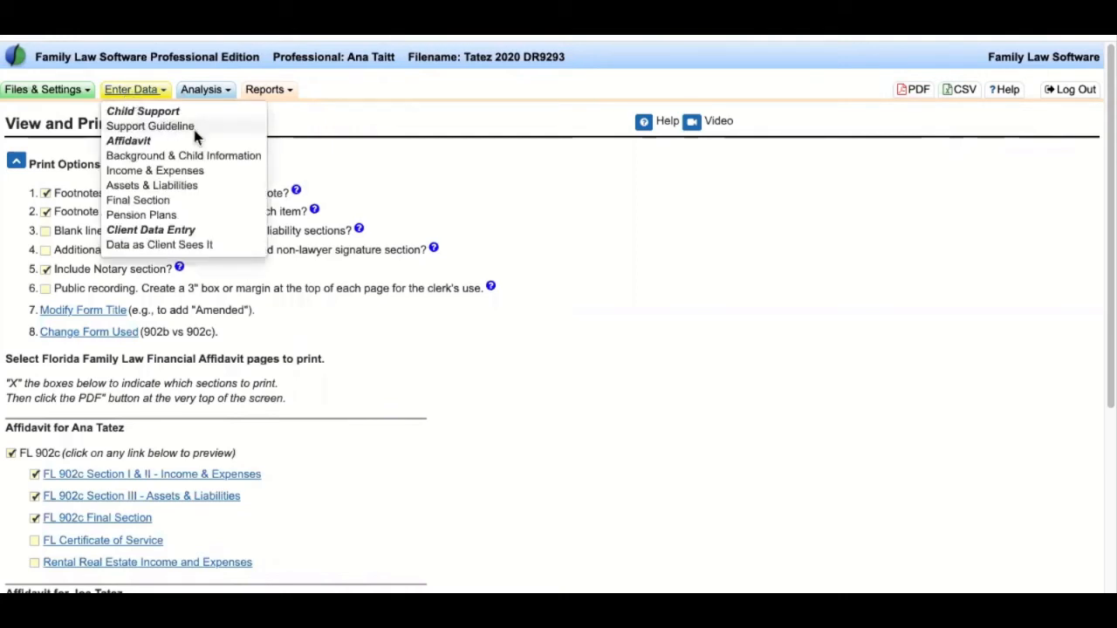
click(124, 126)
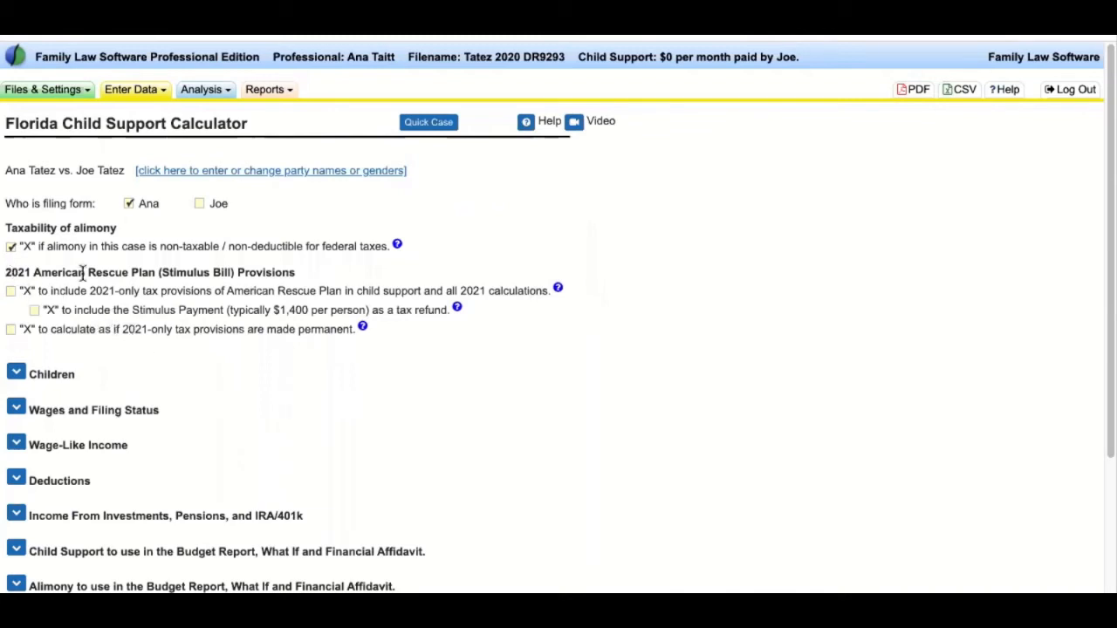
drag(10, 272, 463, 351)
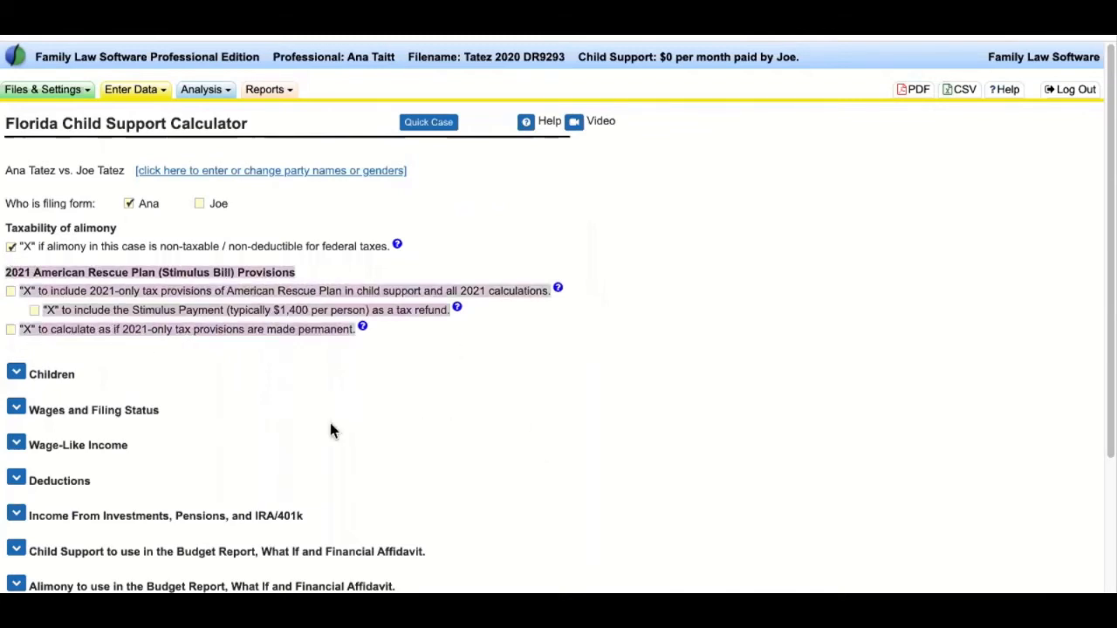
click(220, 402)
drag(6, 225, 171, 229)
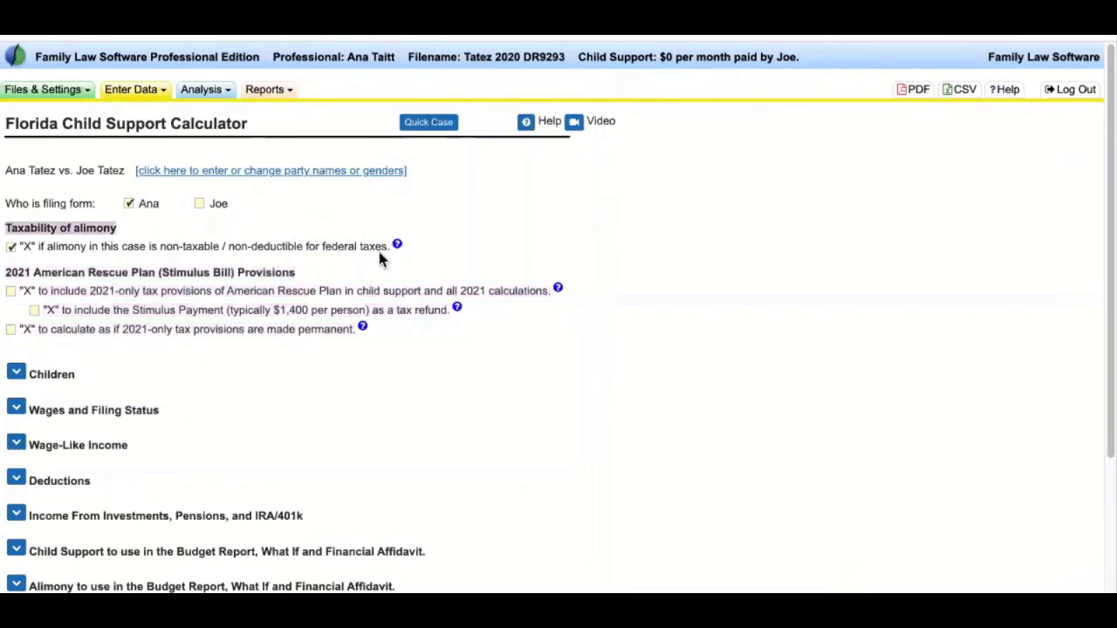
drag(380, 257, 471, 259)
click(510, 241)
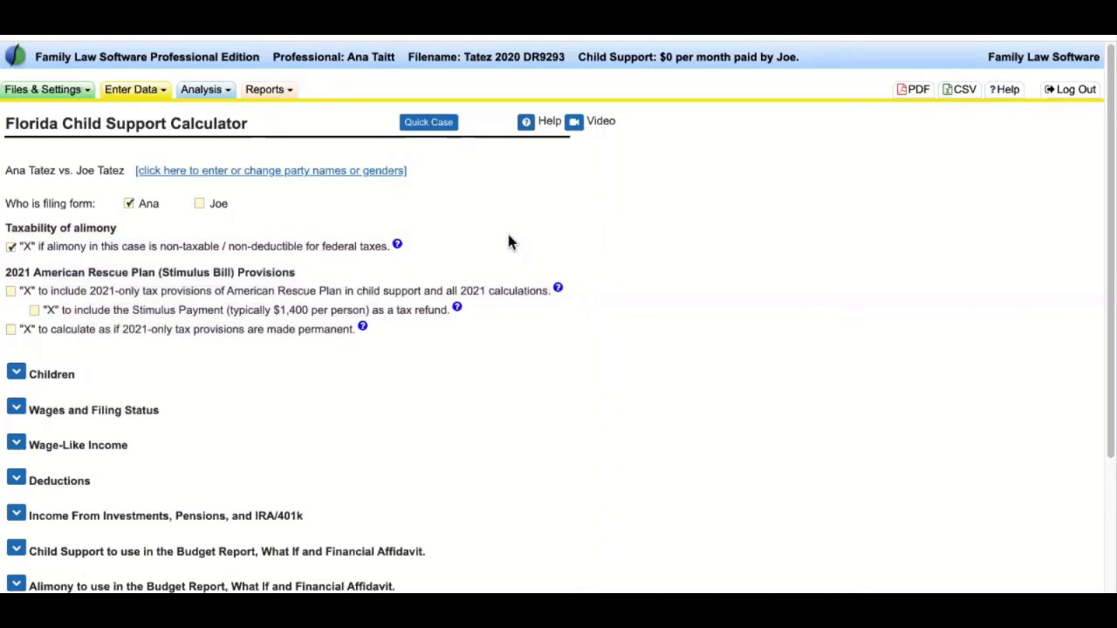
scroll(172, 369, down, 1)
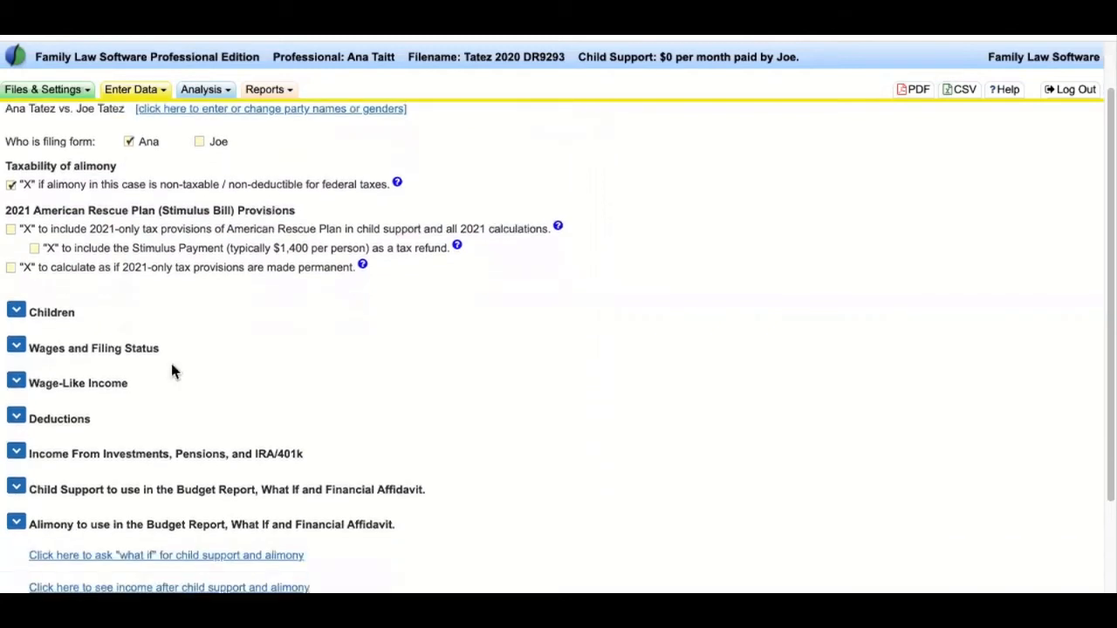
scroll(151, 344, down, 1)
drag(28, 291, 169, 404)
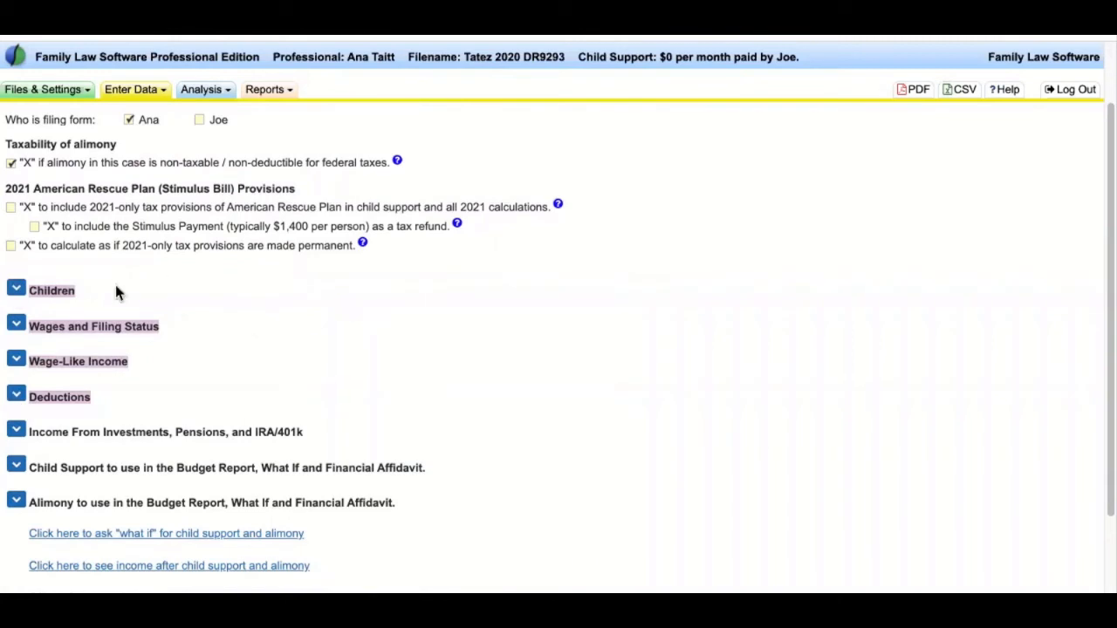
drag(31, 291, 134, 317)
drag(39, 325, 76, 336)
drag(156, 363, 29, 360)
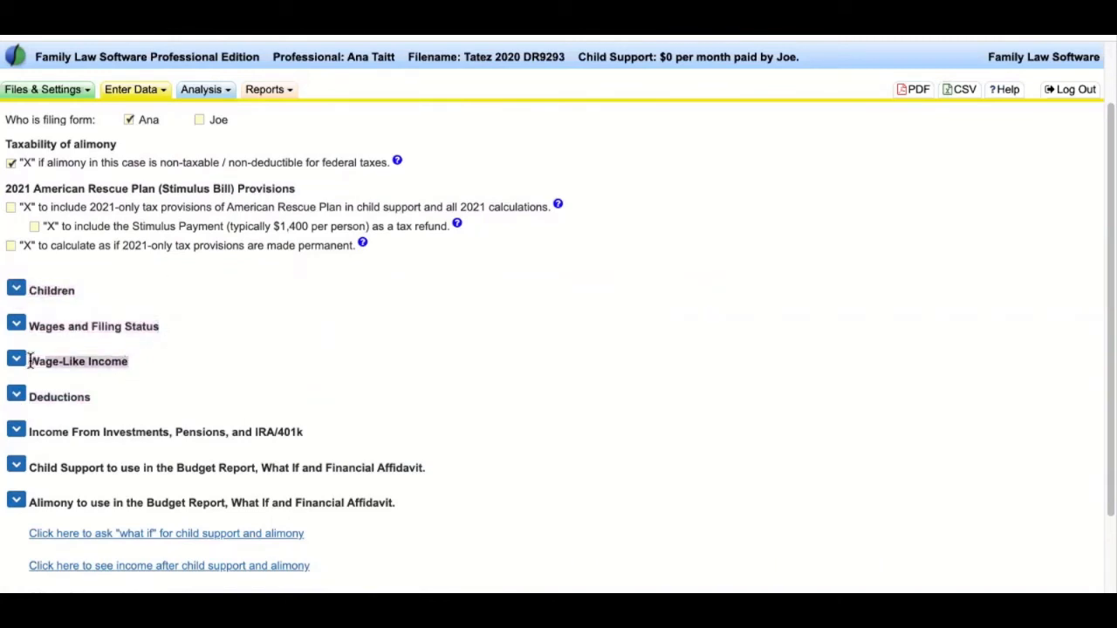
double_click(38, 397)
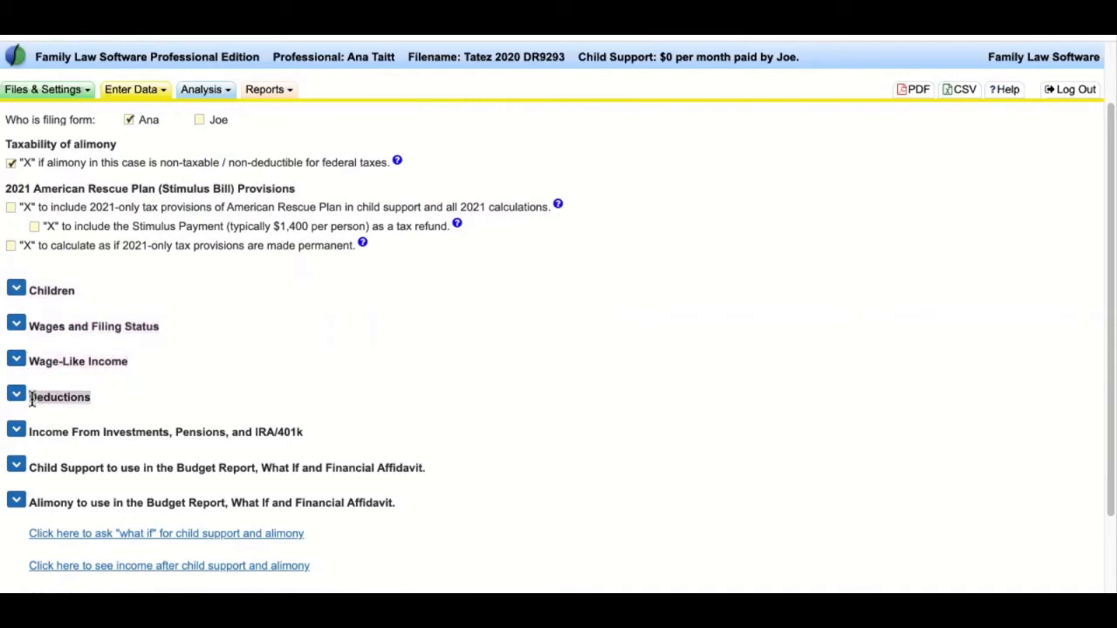
click(154, 400)
drag(31, 434, 397, 505)
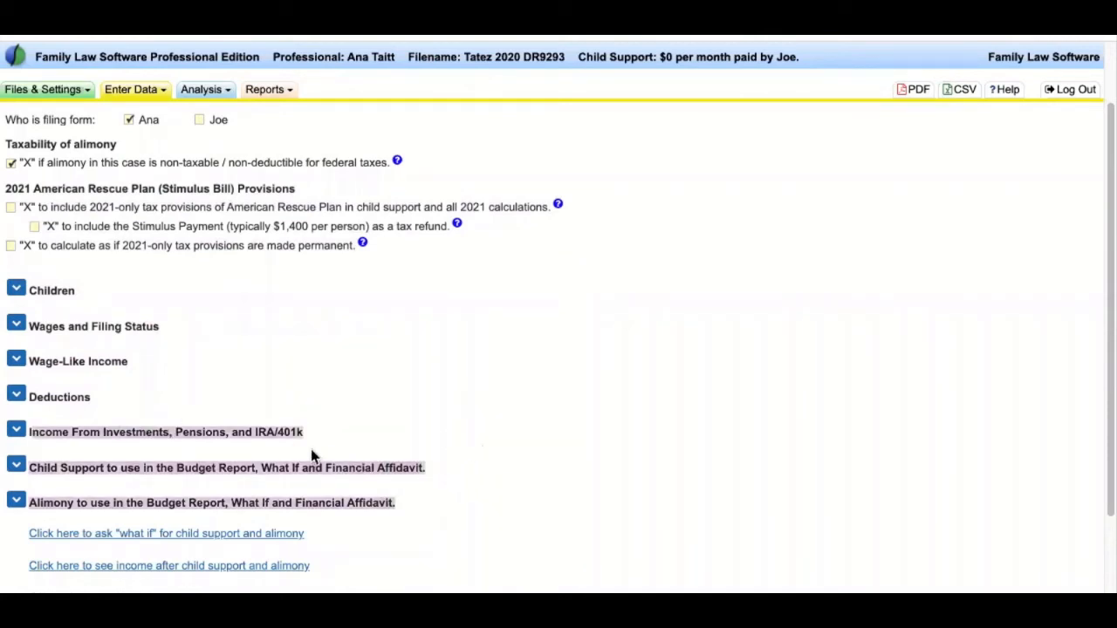
drag(381, 451, 317, 439)
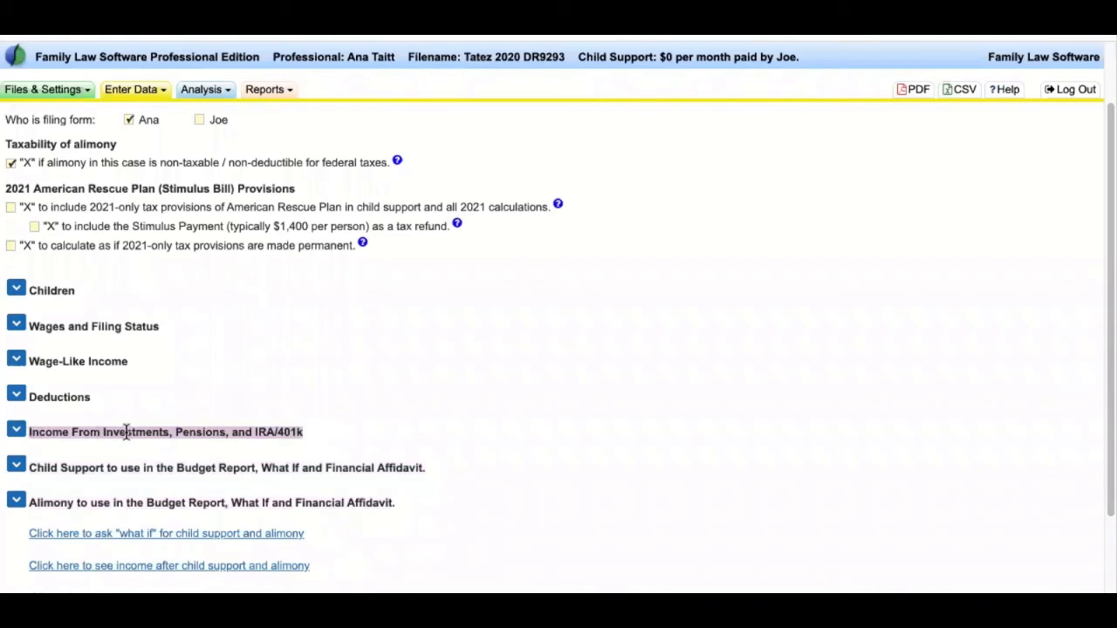
double_click(196, 432)
double_click(288, 432)
click(339, 430)
drag(336, 428, 77, 427)
click(253, 401)
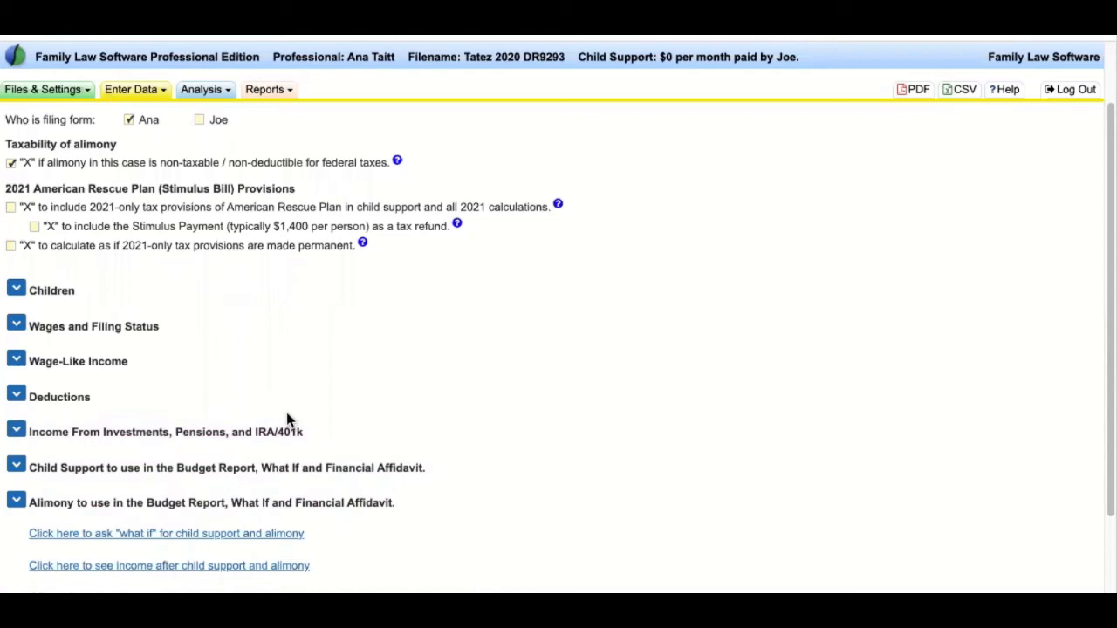
click(18, 290)
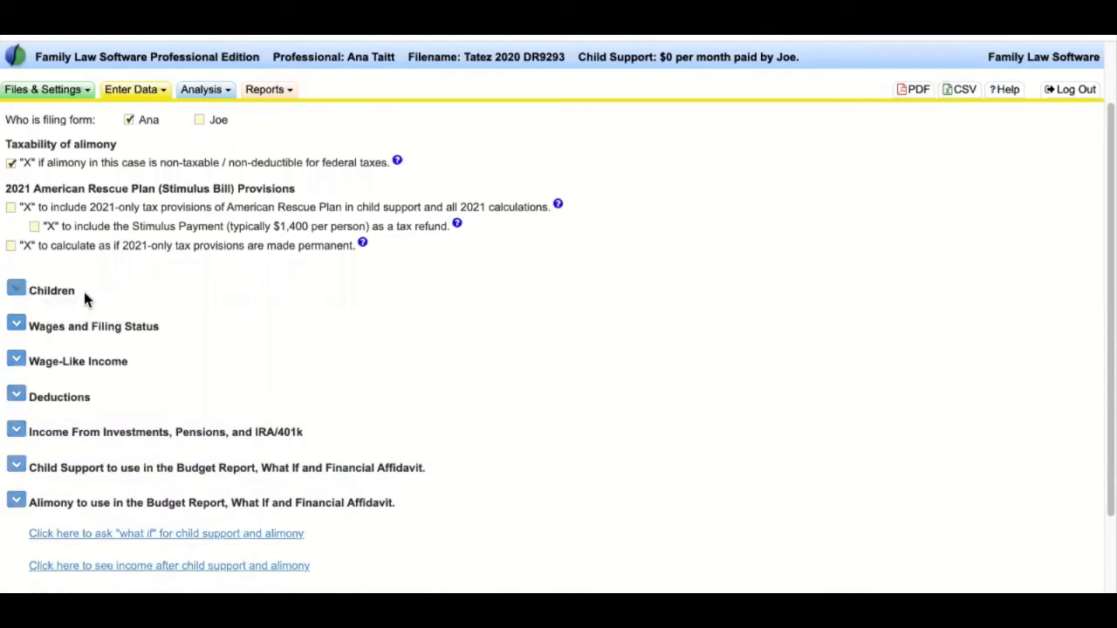
- Review the case summary line and the current child support amount
scroll(612, 349, up, 5)
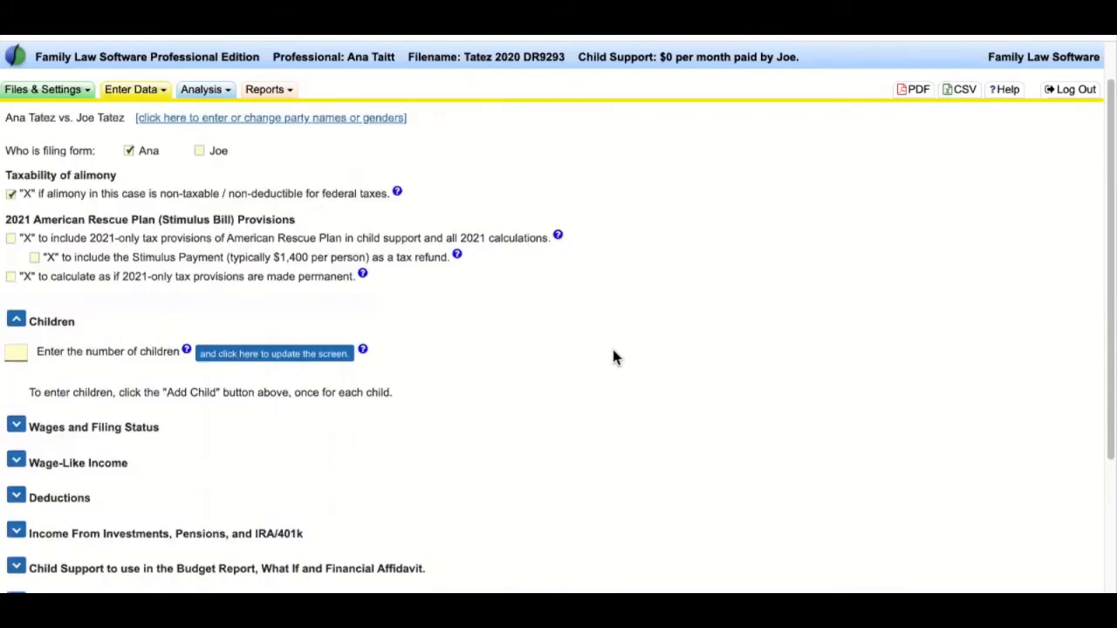
drag(271, 56, 859, 62)
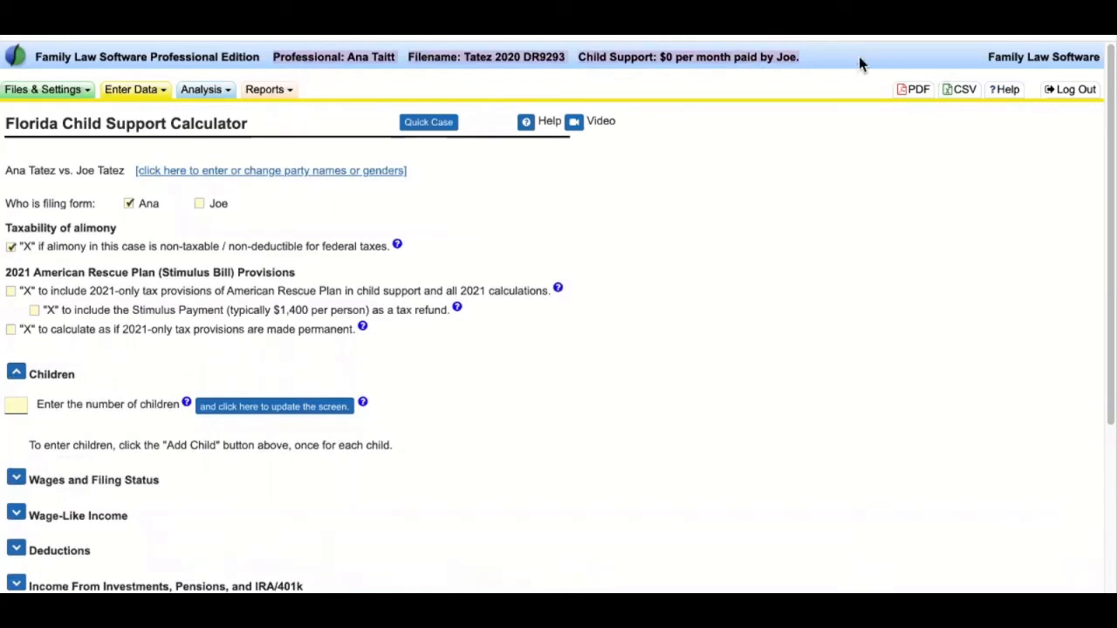
drag(577, 58, 815, 59)
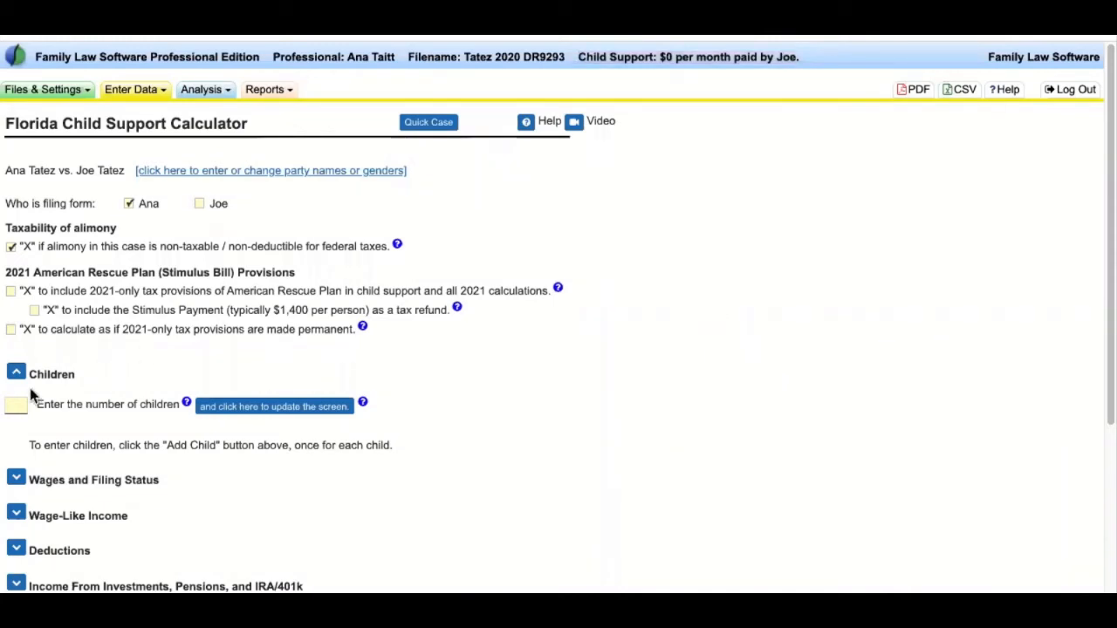
- Enter 1 as the number of children and refresh the screen to add a child row
scroll(107, 398, down, 1)
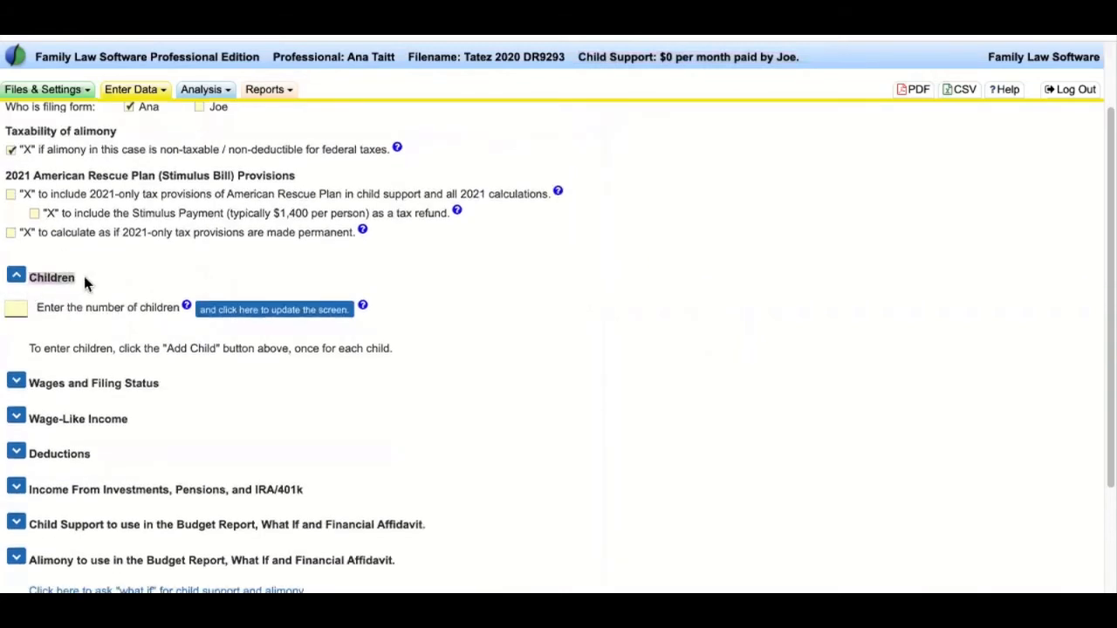
drag(179, 308, 12, 306)
click(12, 306)
text(1)
click(257, 311)
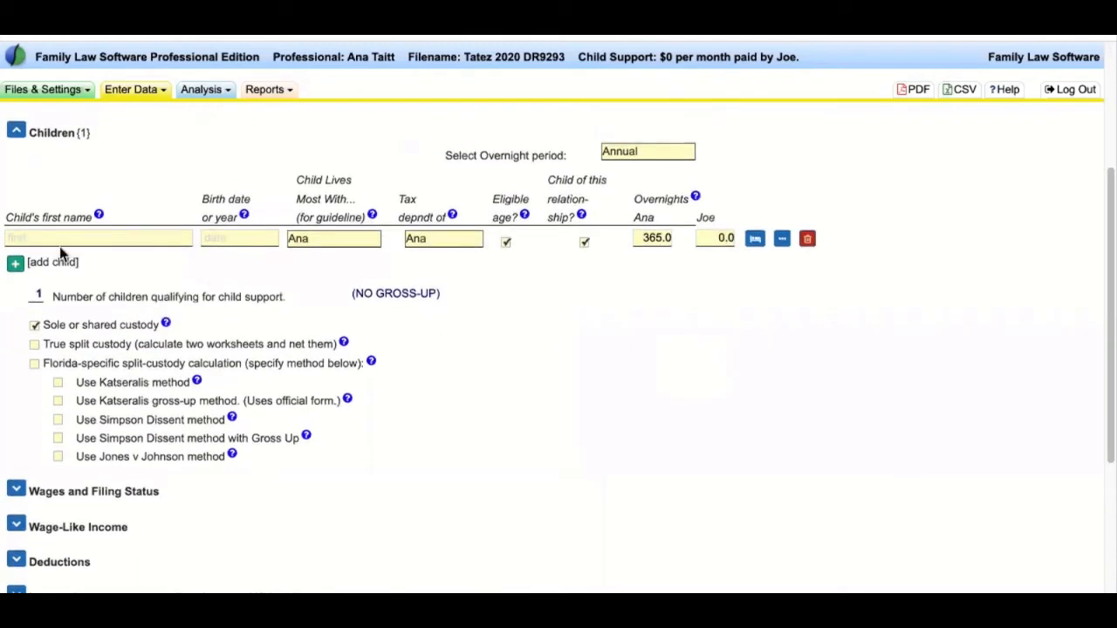
- Enter the child's first name and a birth date of 4/12/2018
click(96, 240)
text(Timmy)
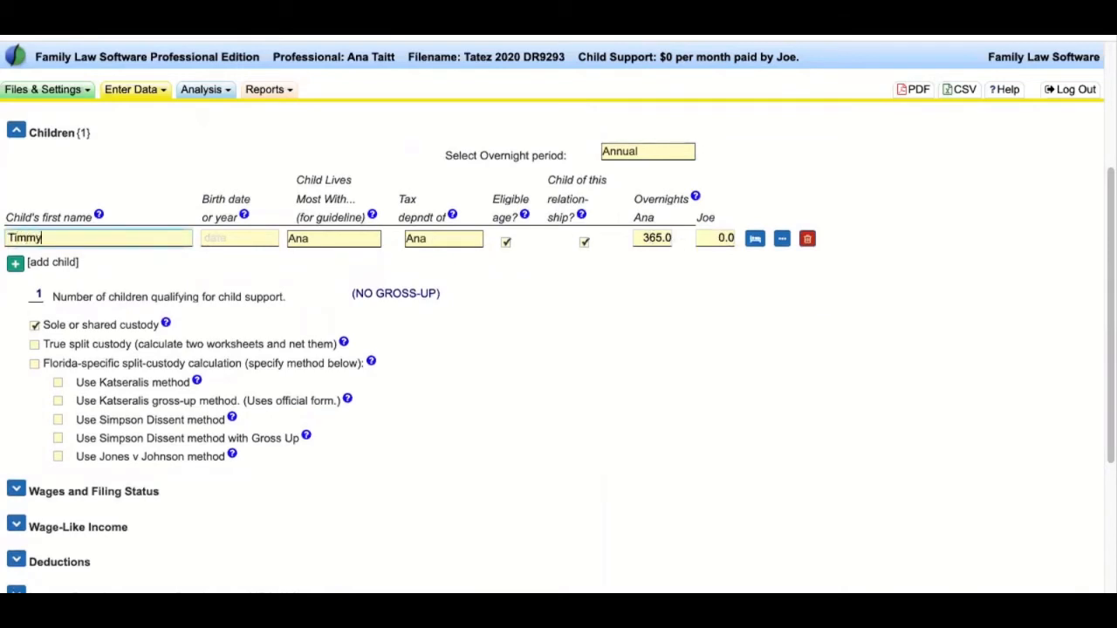
click(231, 237)
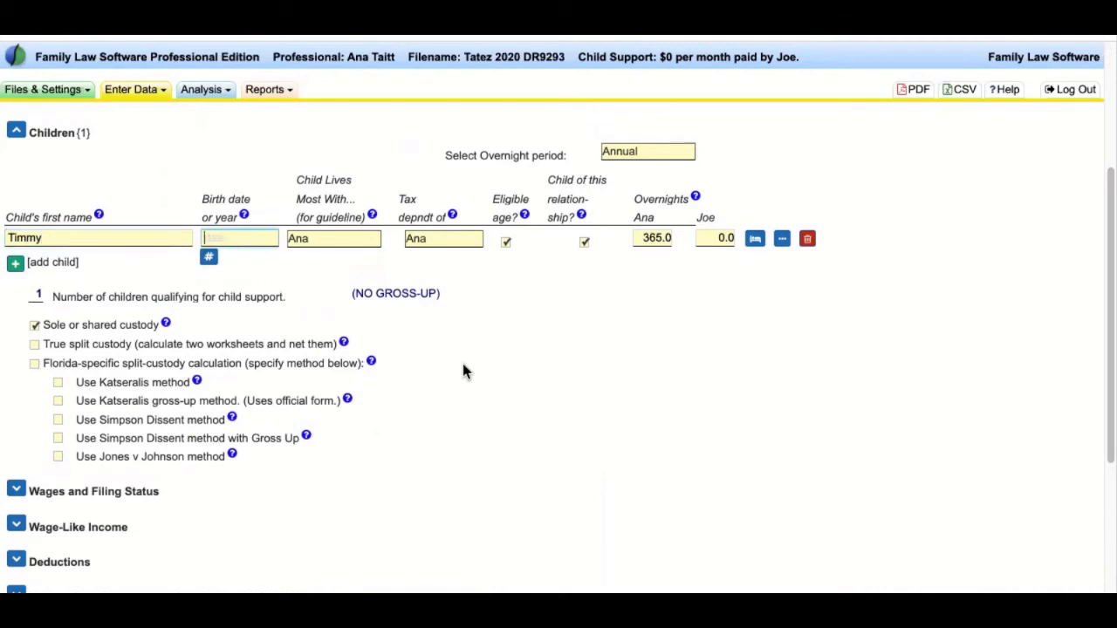
text(4/12/2018)
key(Tab)
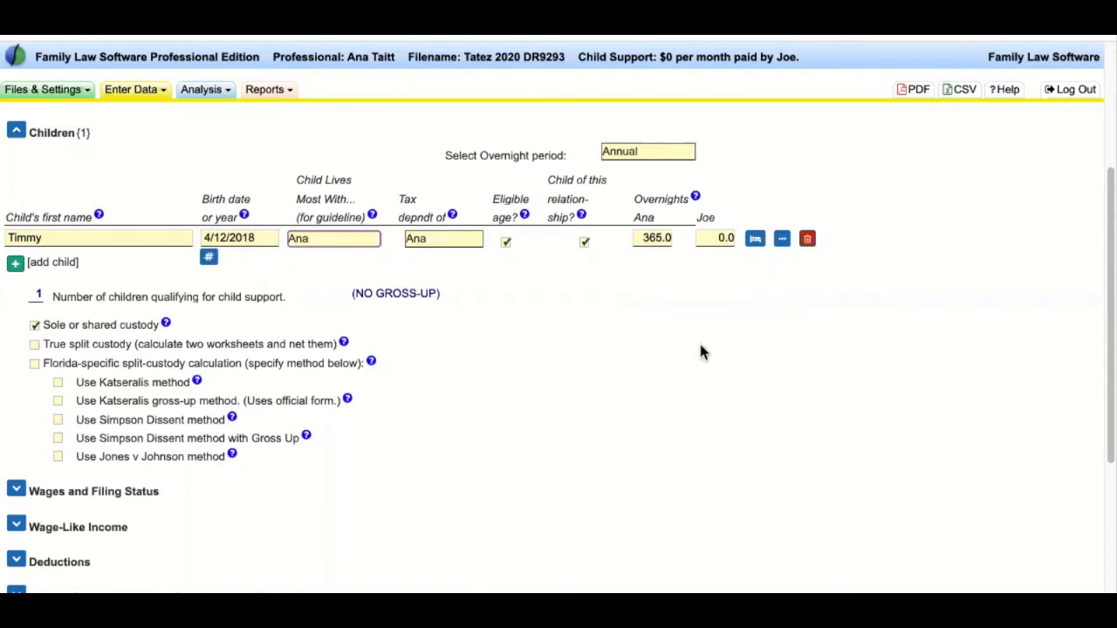
click(654, 423)
scroll(659, 414, up, 2)
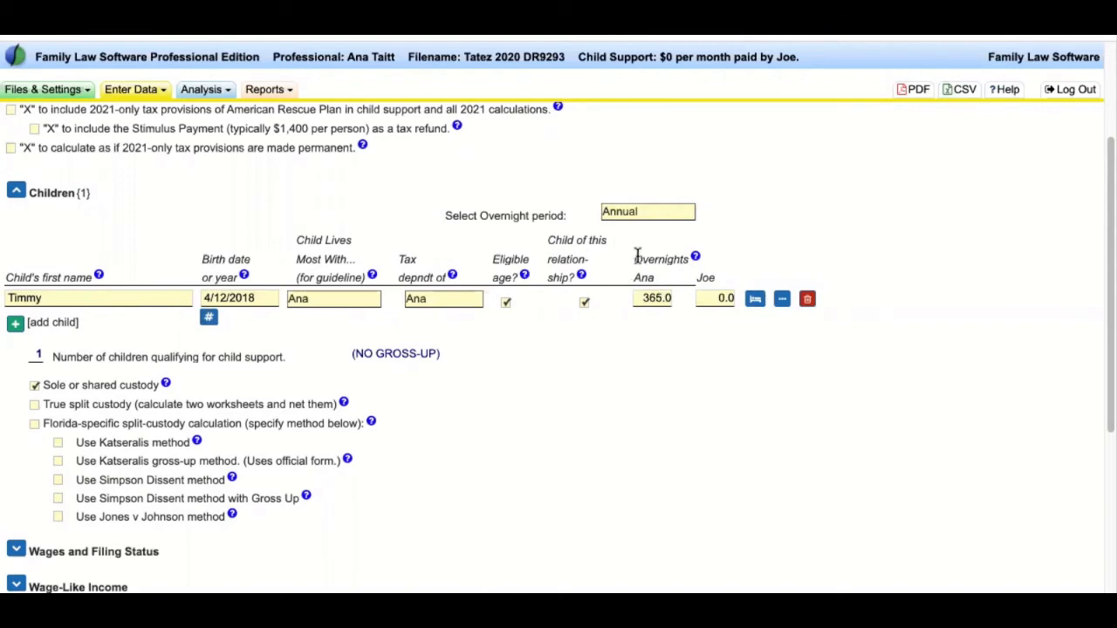
- Enter 300 annual overnights for the other parent
double_click(687, 259)
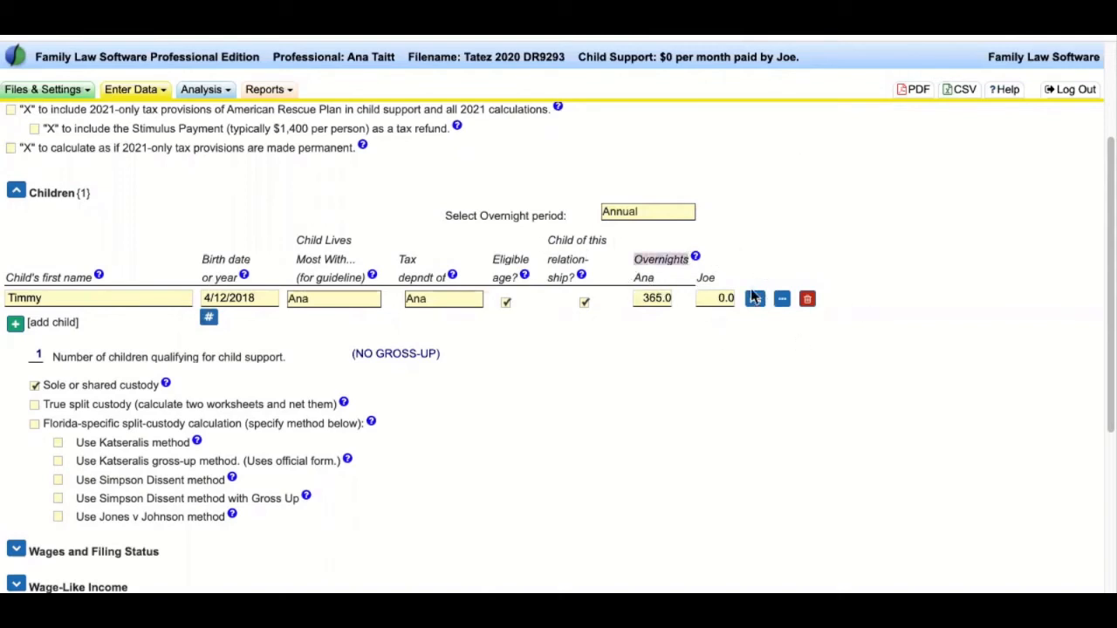
click(643, 299)
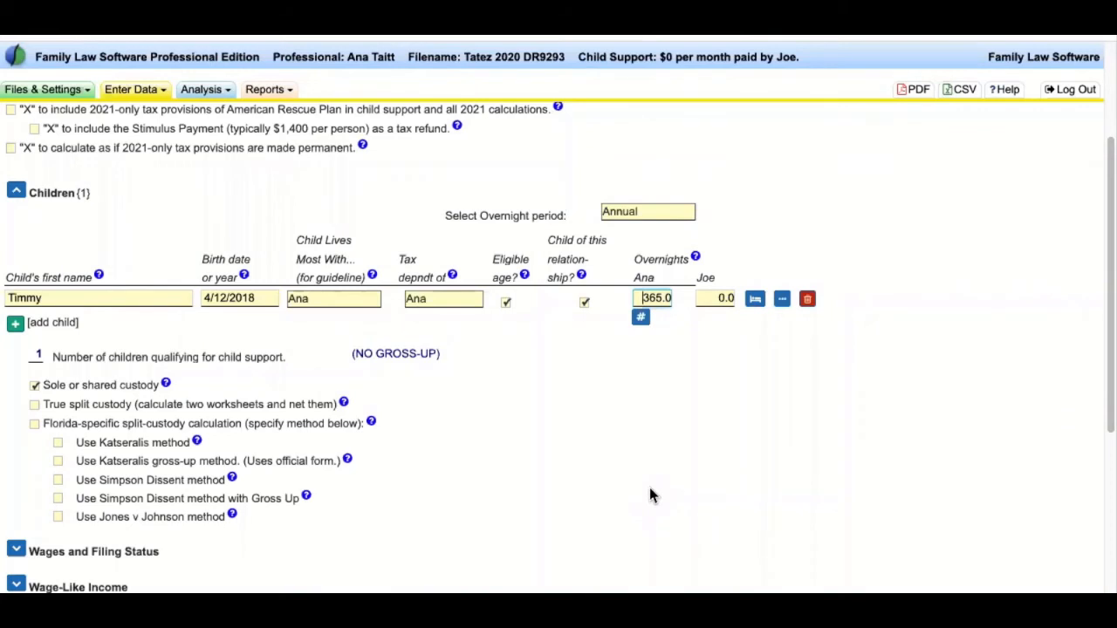
click(721, 299)
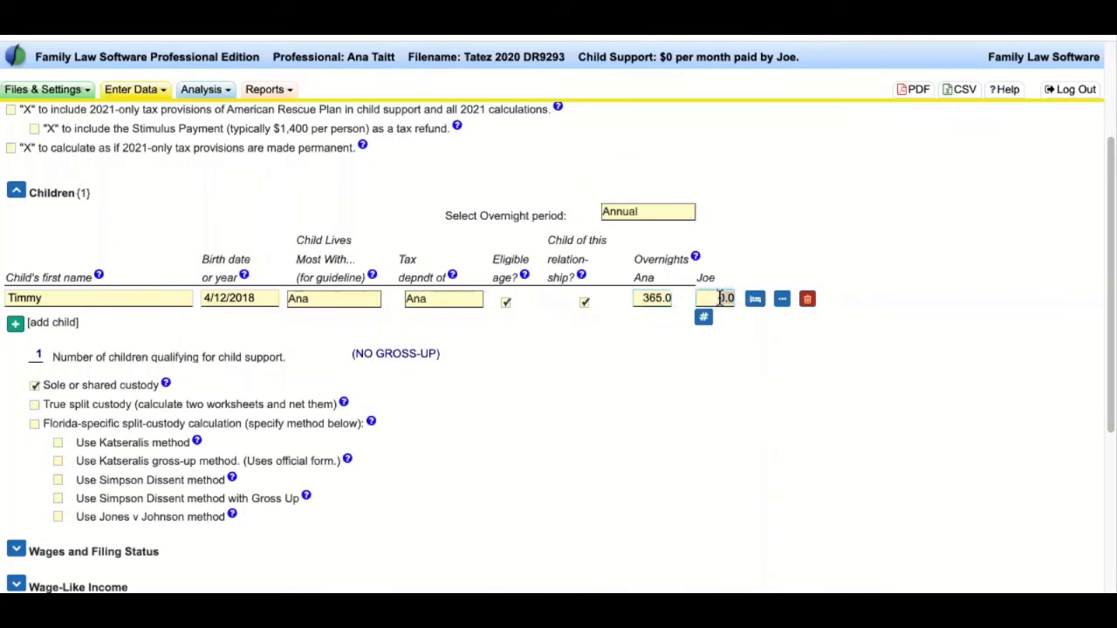
text(300)
key(Tab)
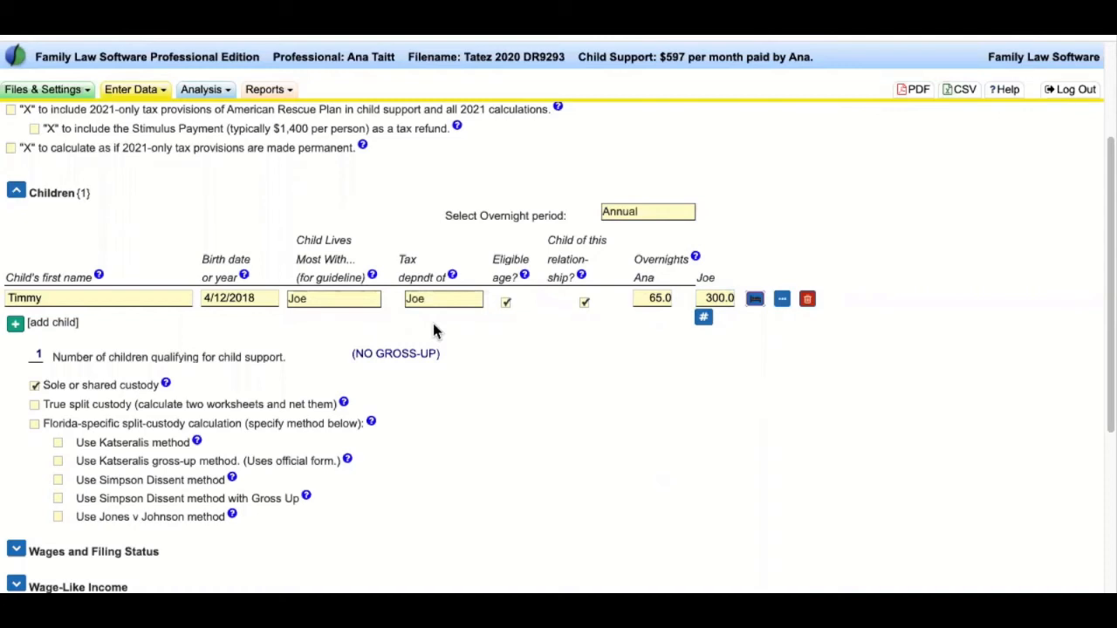
- Set the filing parent's overnights to 183, then 182.5, and check both parents' values
click(653, 297)
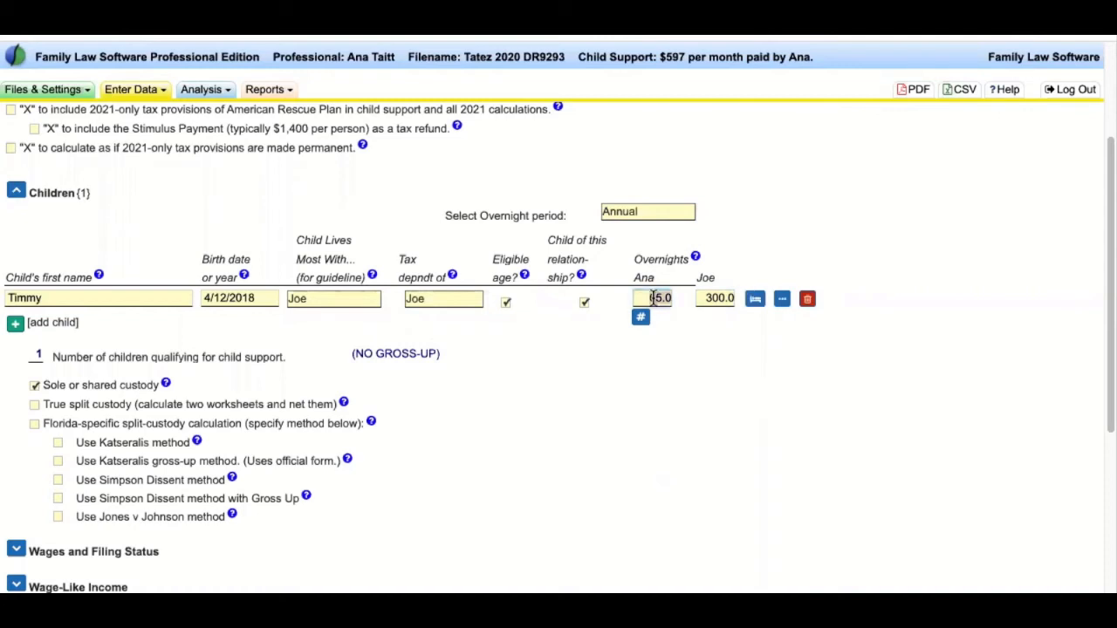
text(183)
key(Tab)
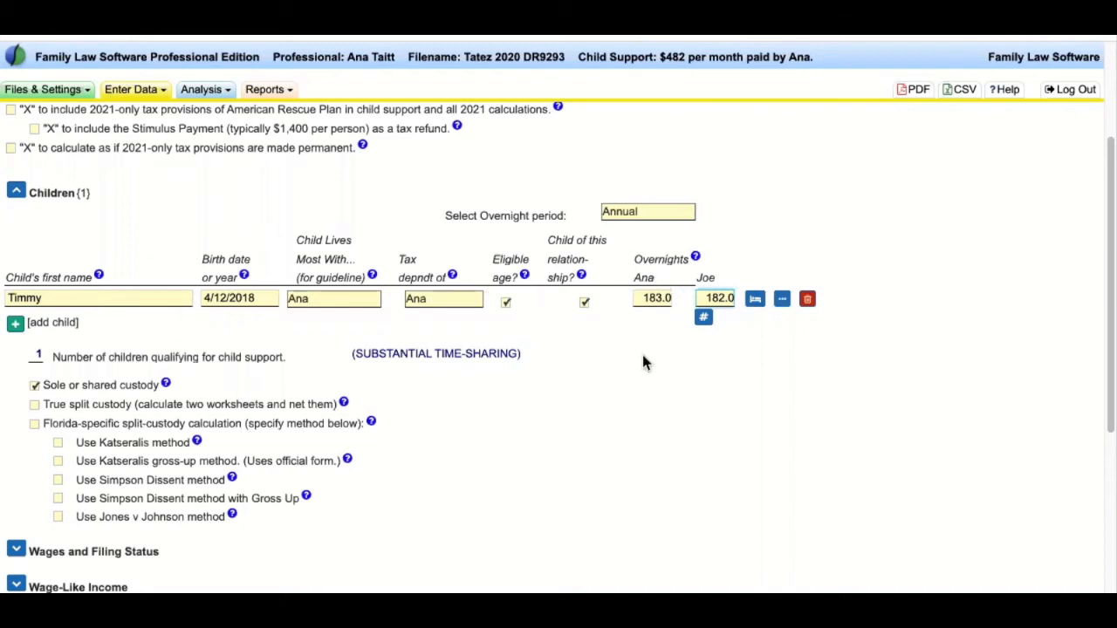
click(656, 299)
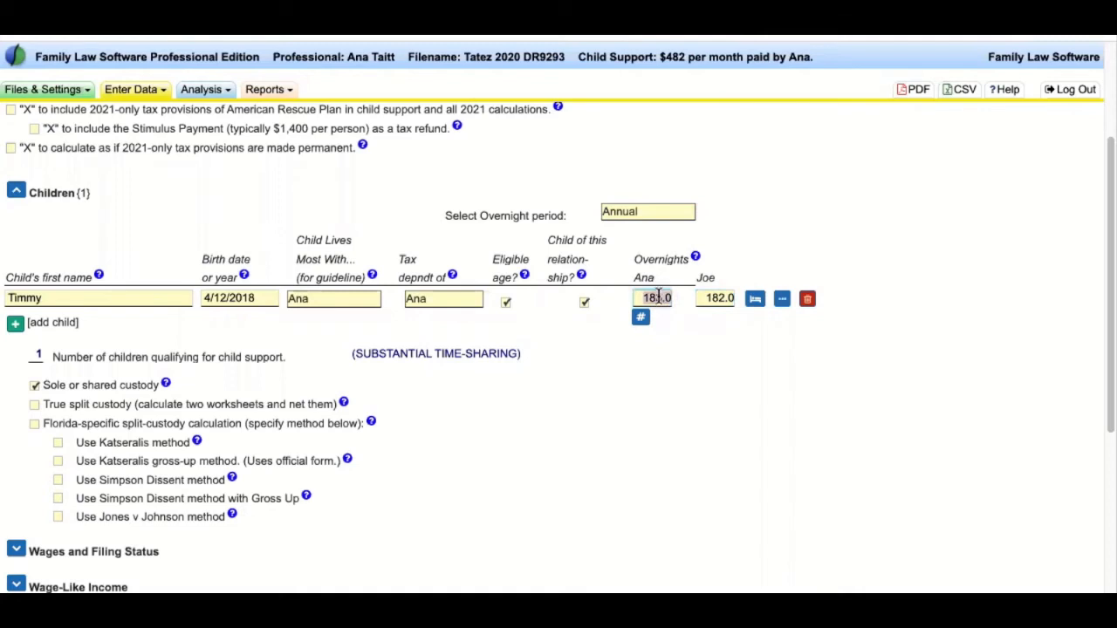
text(182.5)
key(Tab)
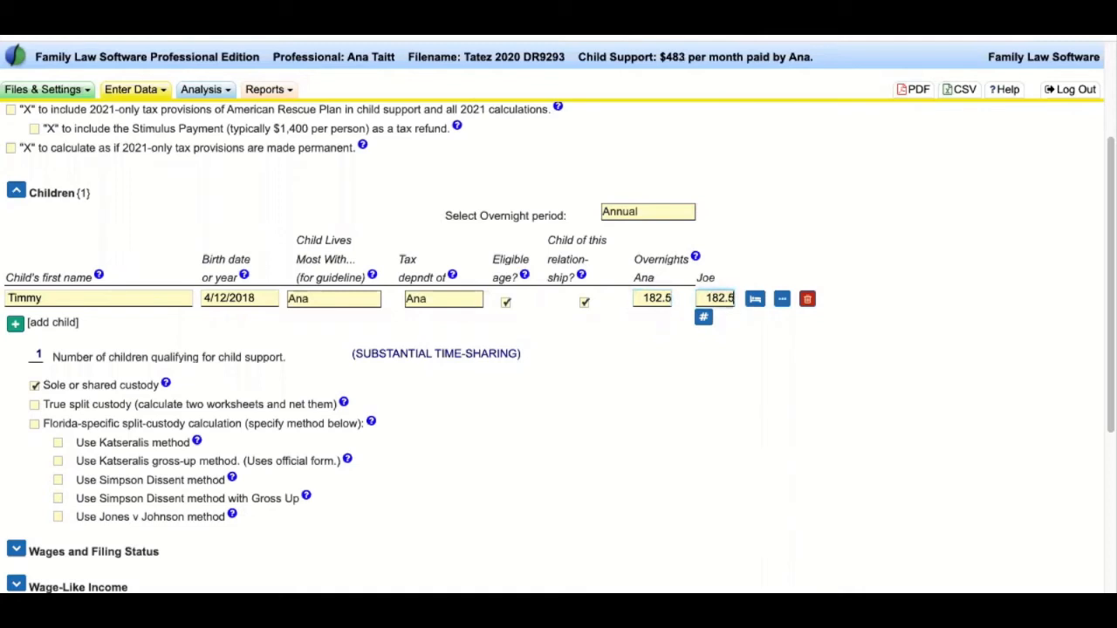
click(650, 297)
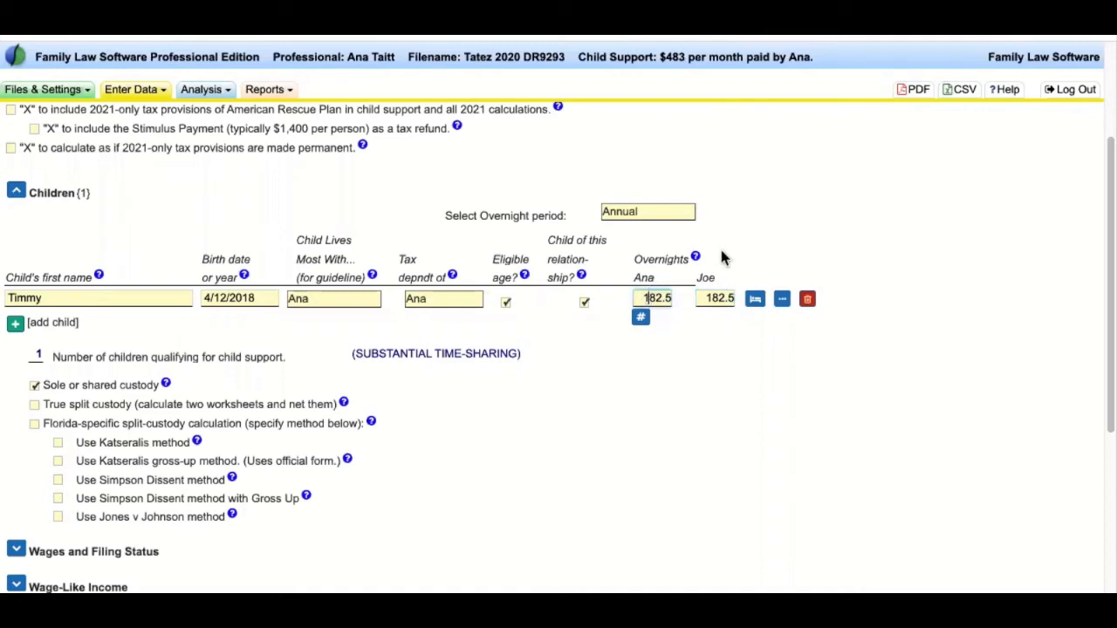
click(727, 298)
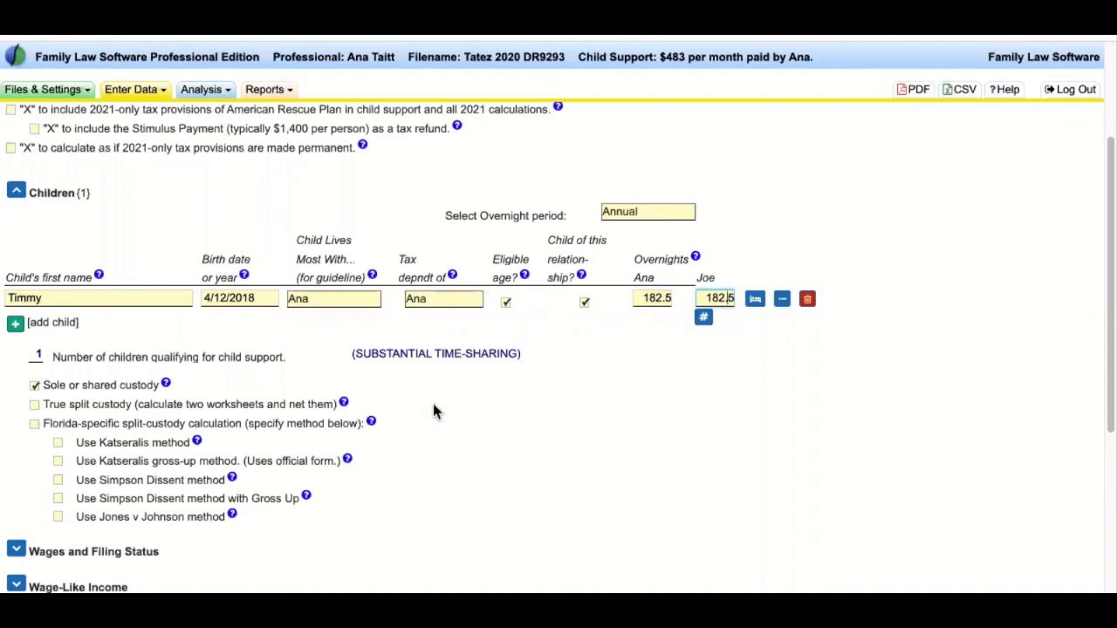
drag(296, 241, 347, 260)
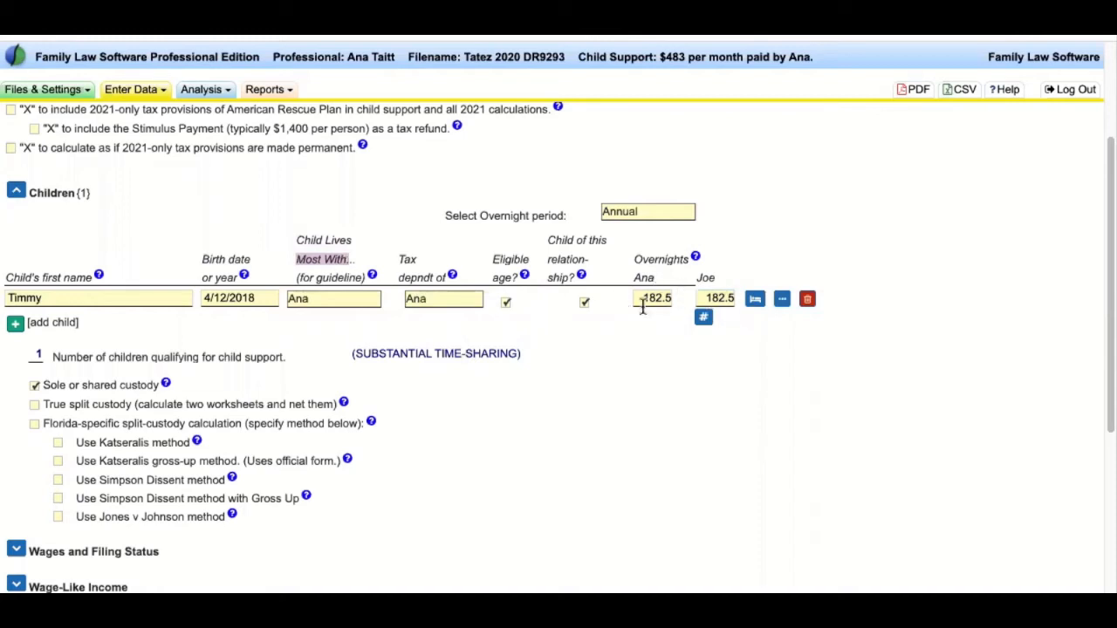
click(341, 299)
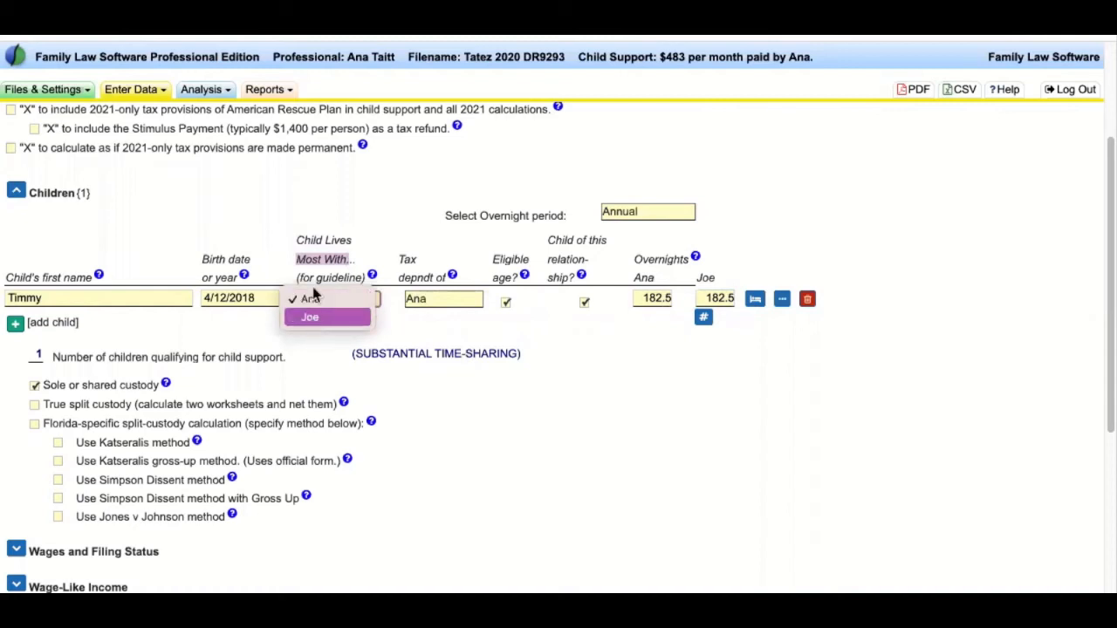
click(326, 298)
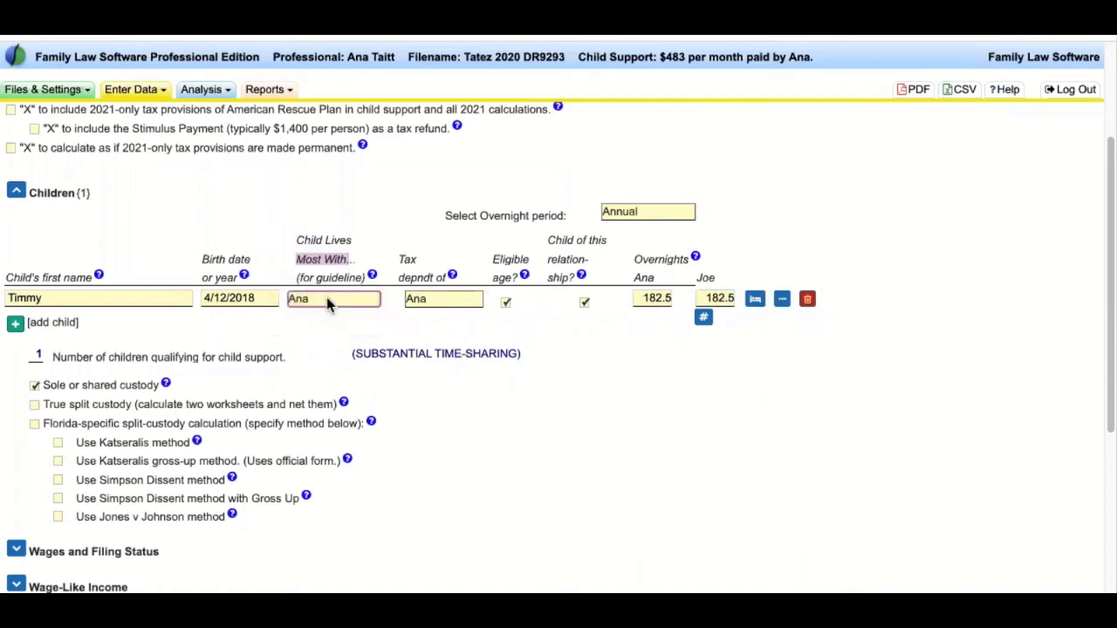
click(314, 340)
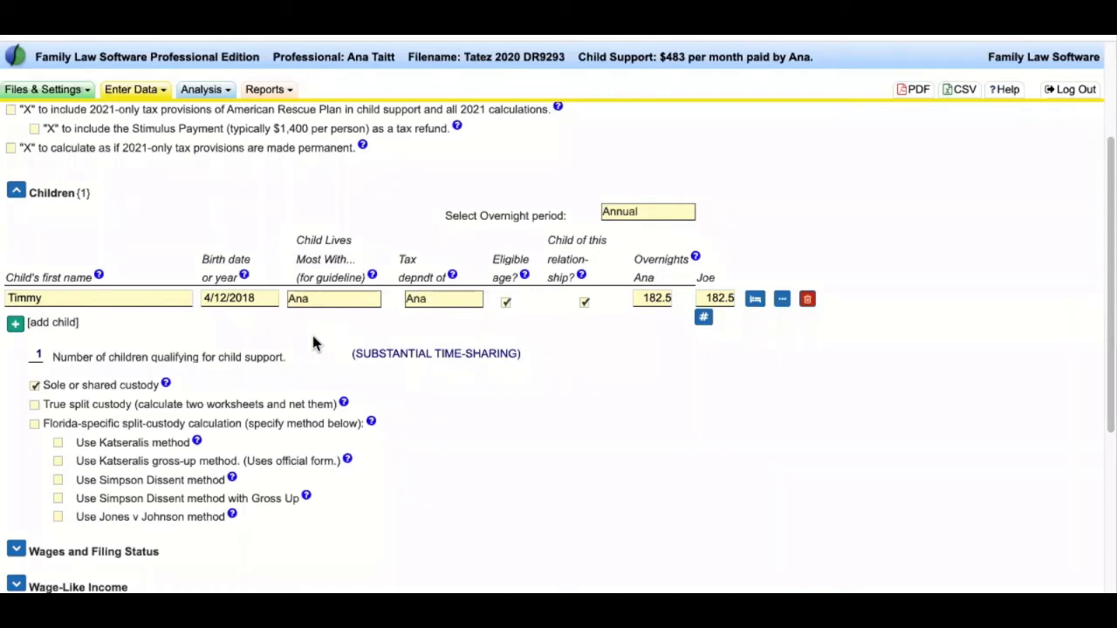
mouse_move(352, 240)
mouse_down()
mouse_move(300, 239)
mouse_move(350, 240)
mouse_up()
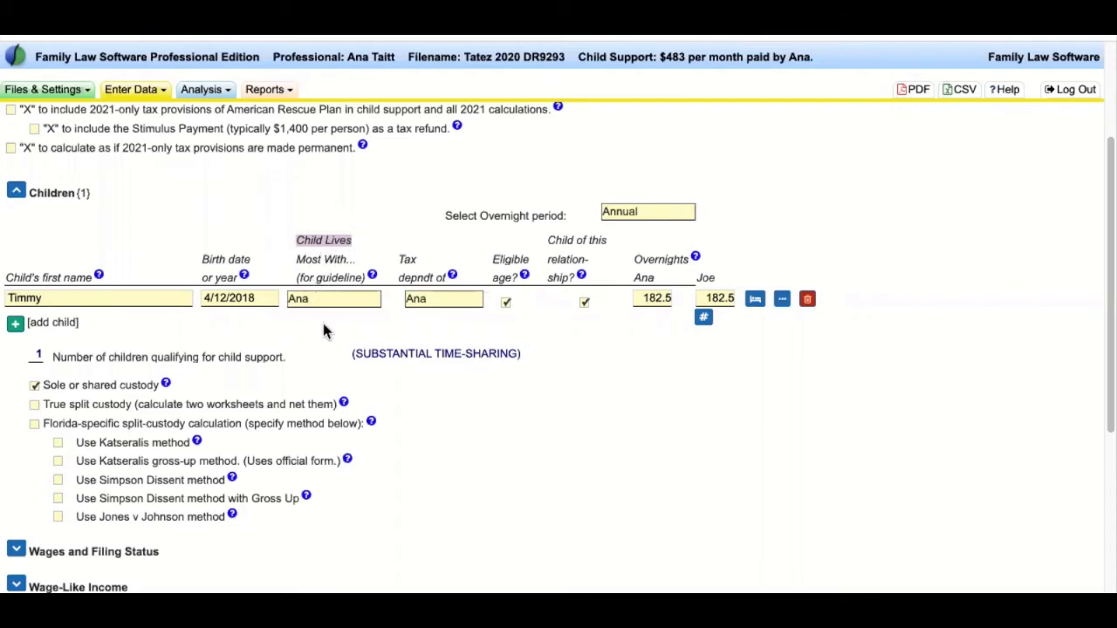
click(334, 254)
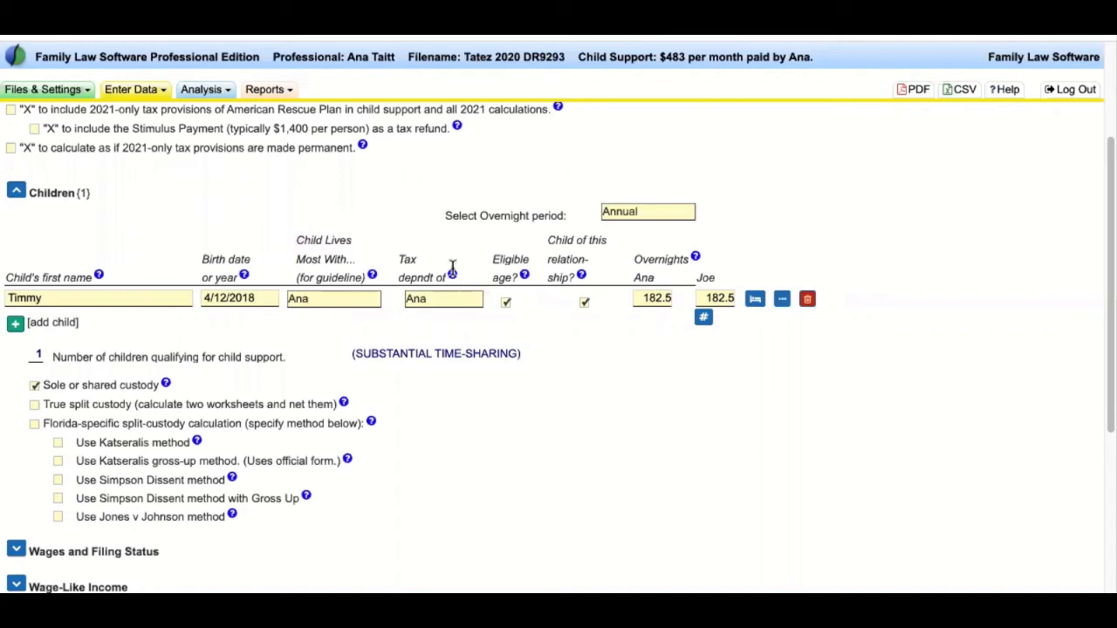
double_click(425, 277)
click(435, 297)
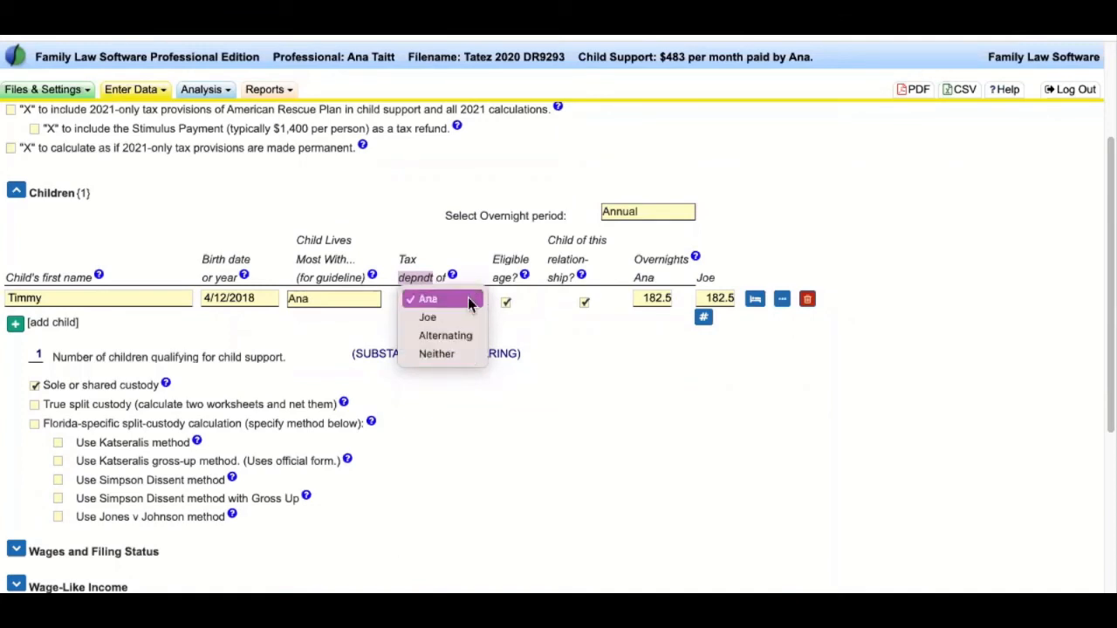
click(467, 299)
click(458, 320)
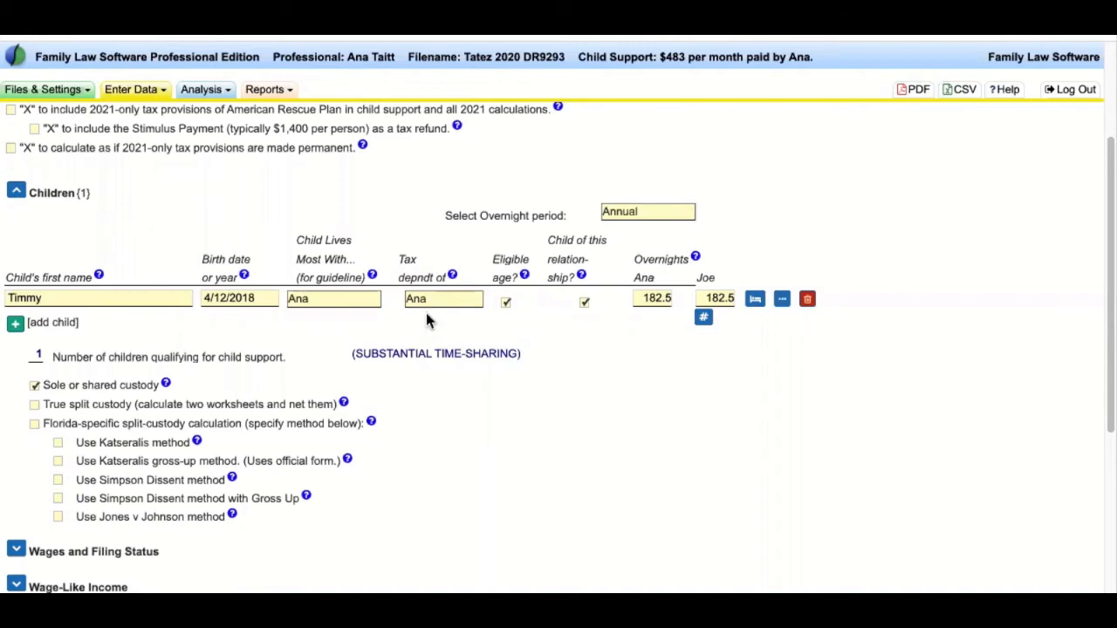
click(435, 299)
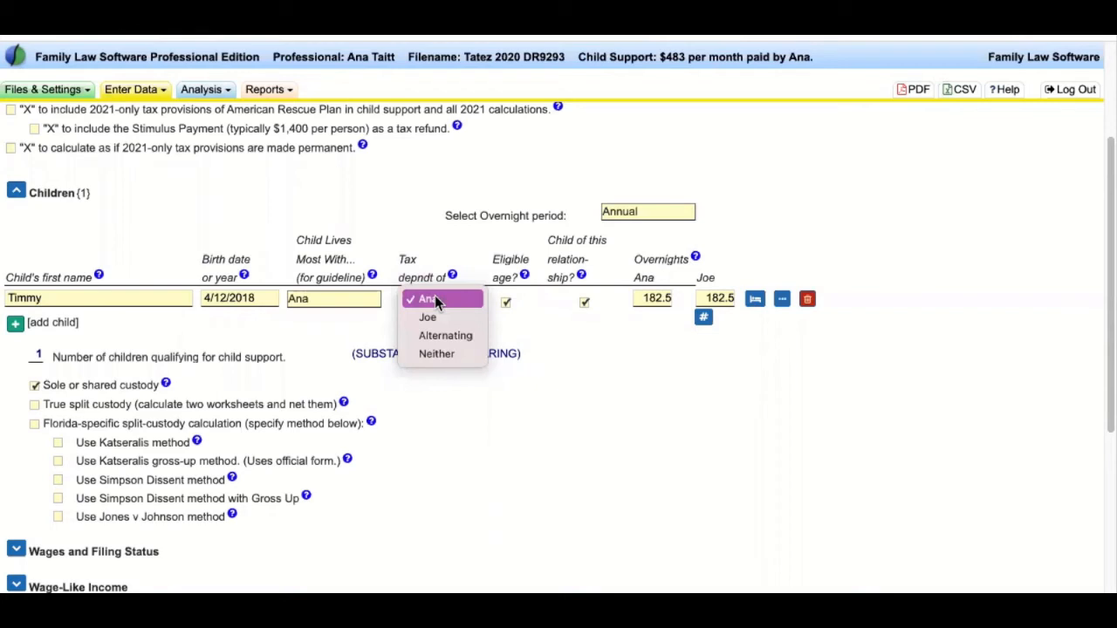
click(435, 299)
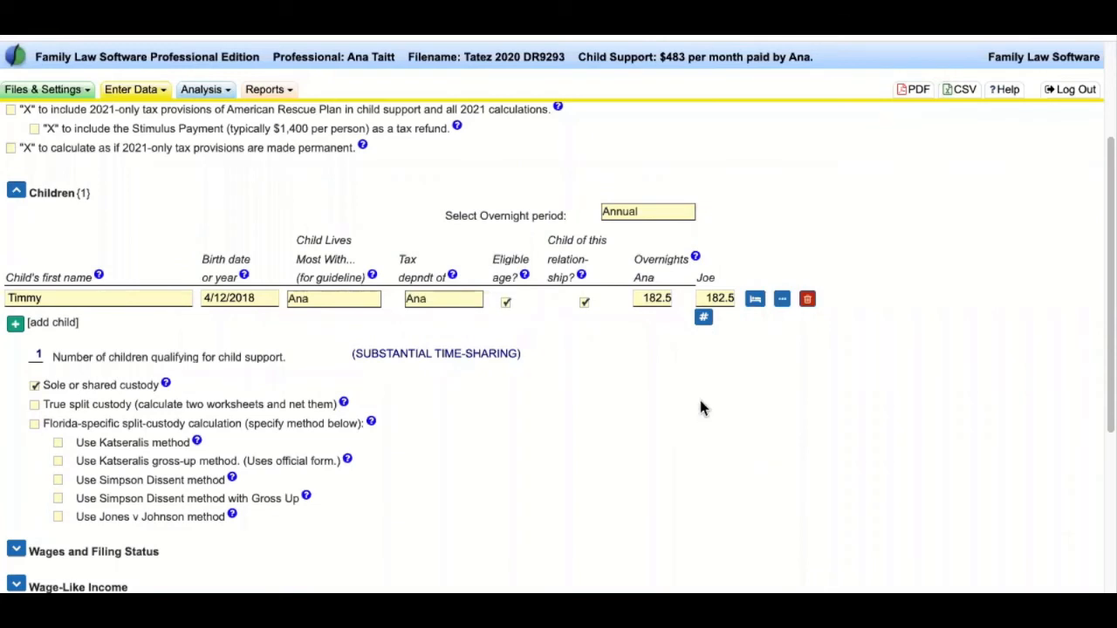
click(452, 275)
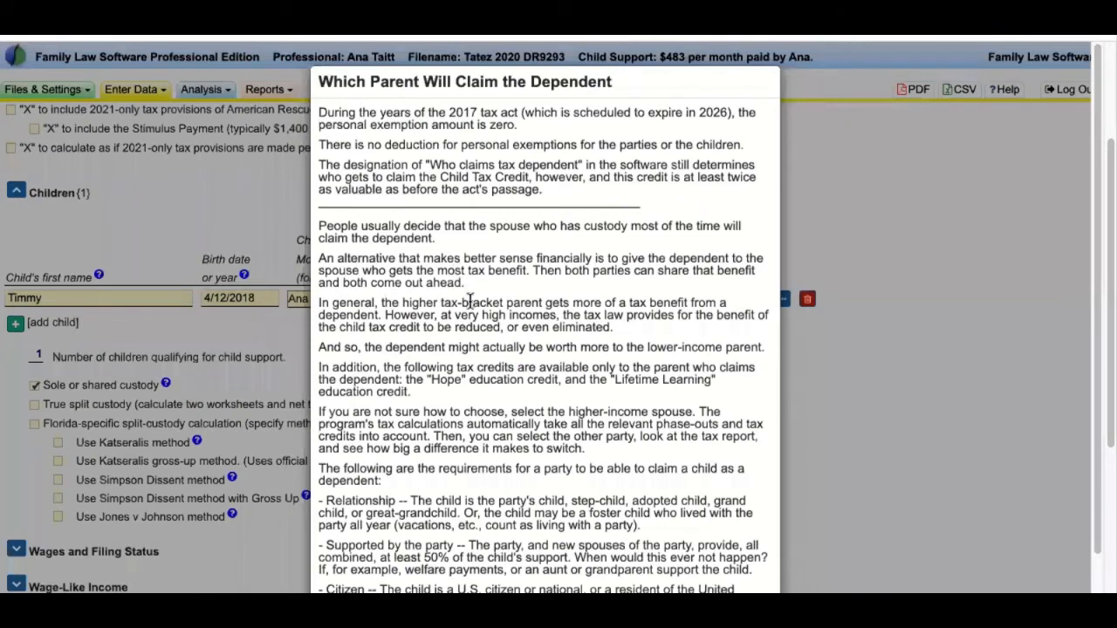
drag(329, 114, 629, 478)
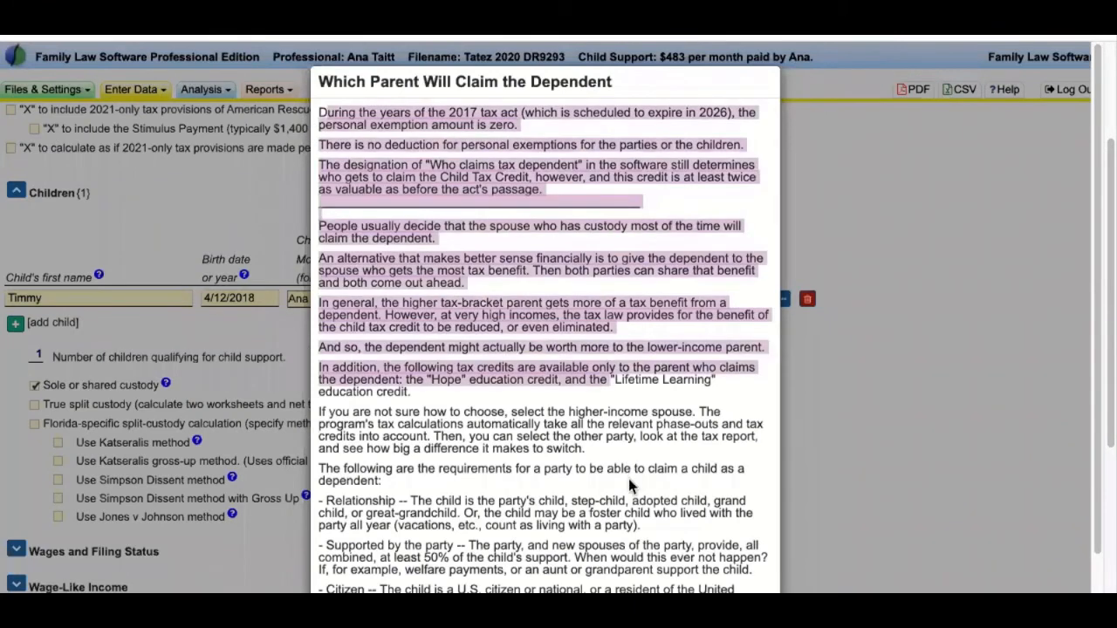
click(518, 184)
drag(503, 113, 448, 114)
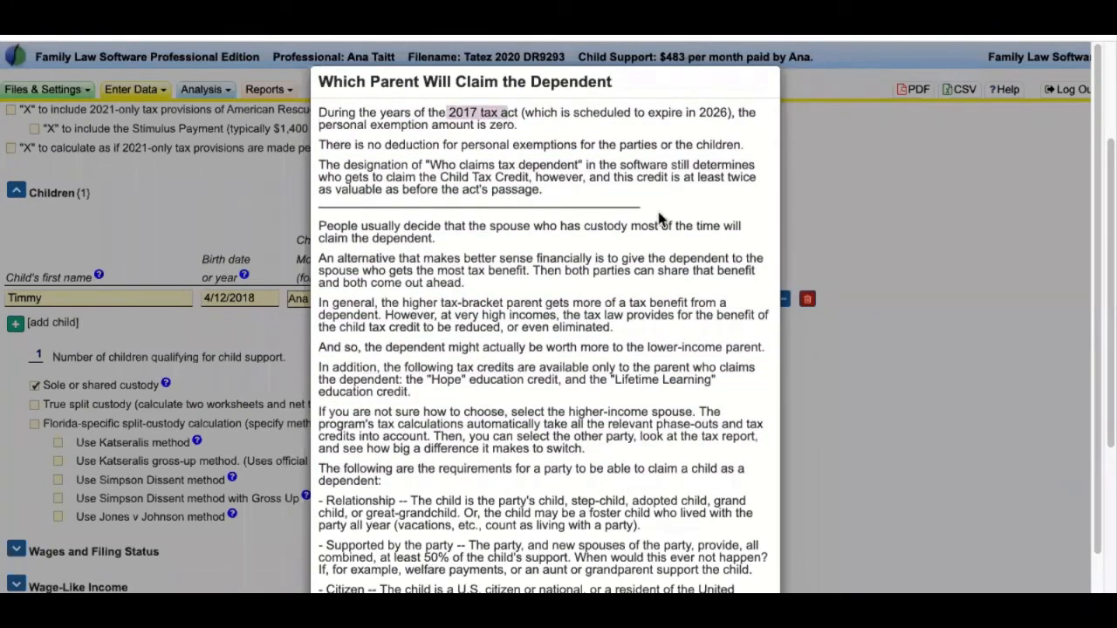
click(602, 220)
drag(438, 113, 527, 113)
click(572, 140)
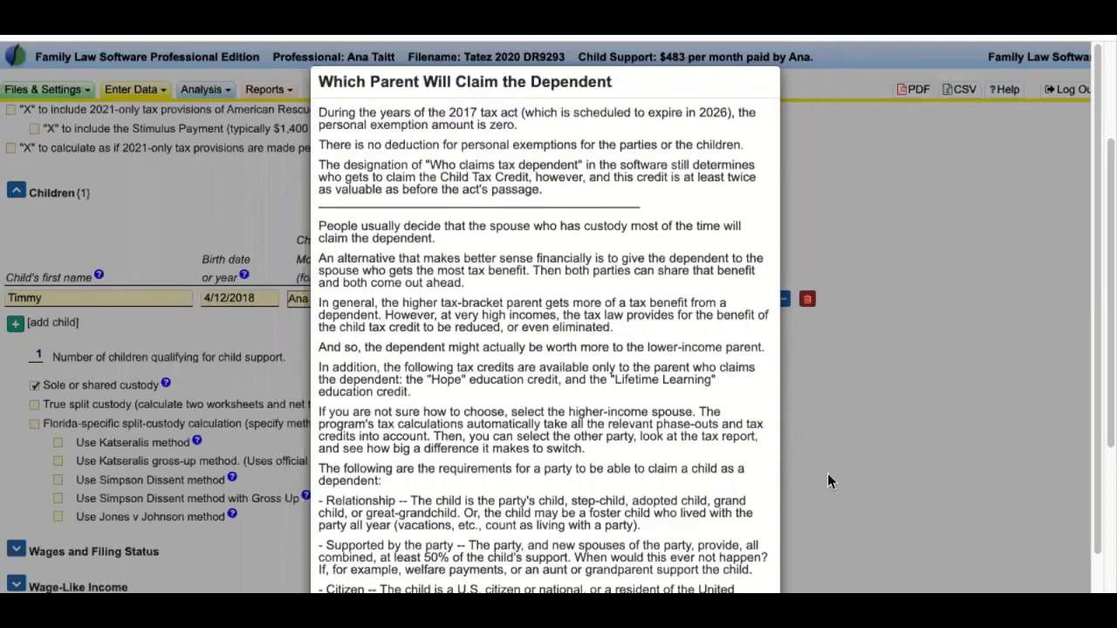
scroll(590, 296, down, 2)
scroll(613, 298, down, 1)
click(753, 587)
scroll(598, 328, up, 1)
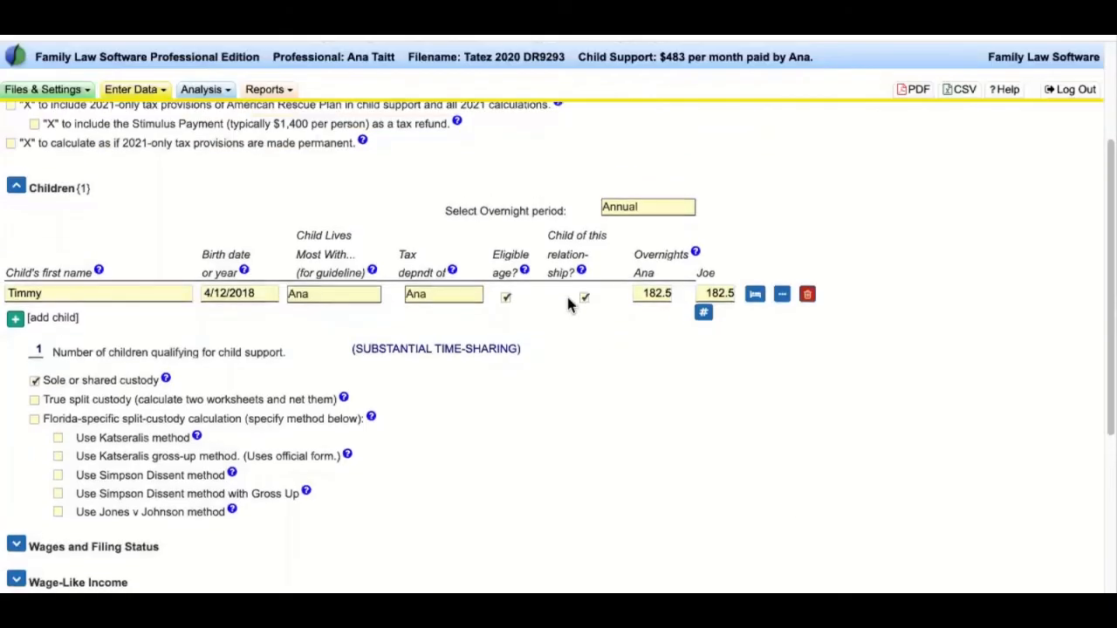
click(373, 272)
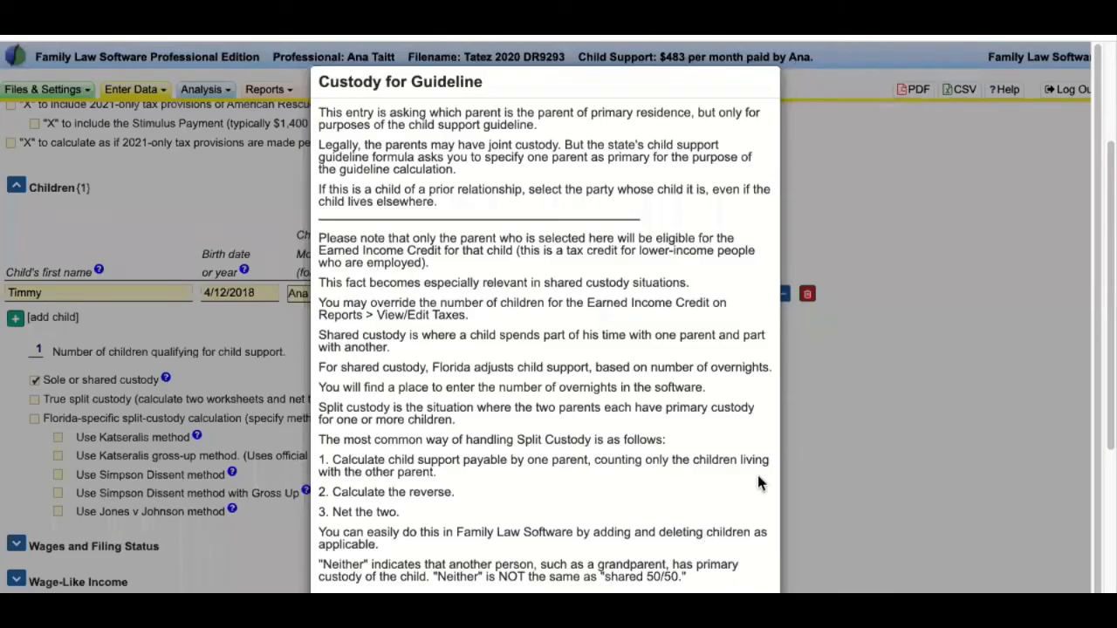
key(Escape)
click(698, 254)
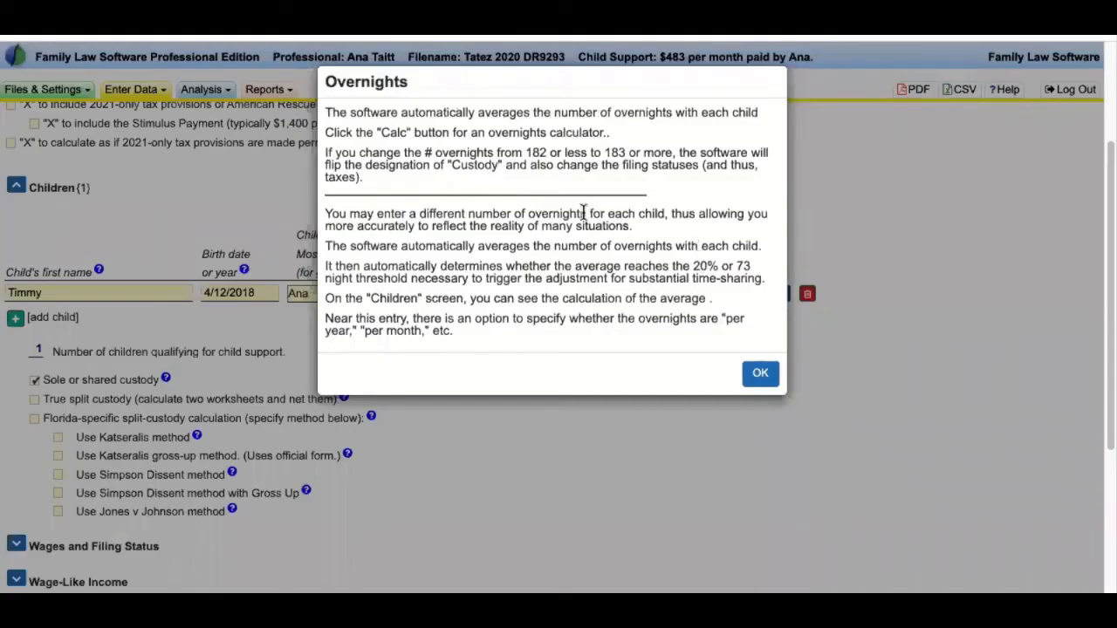
click(760, 373)
scroll(535, 437, up, 3)
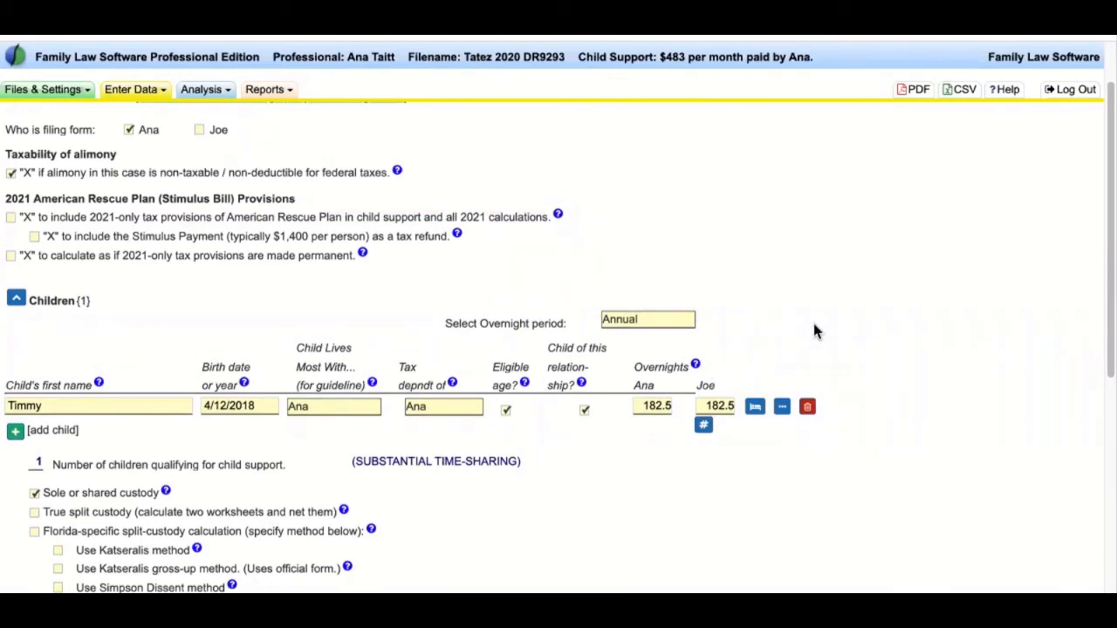
scroll(813, 327, down, 1)
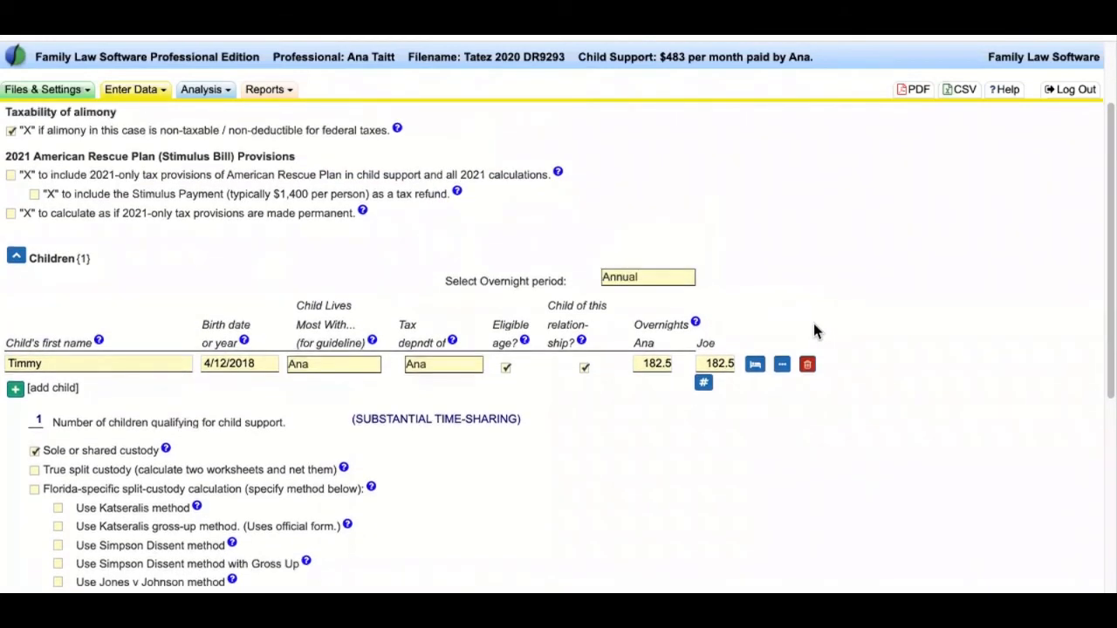
scroll(813, 330, down, 3)
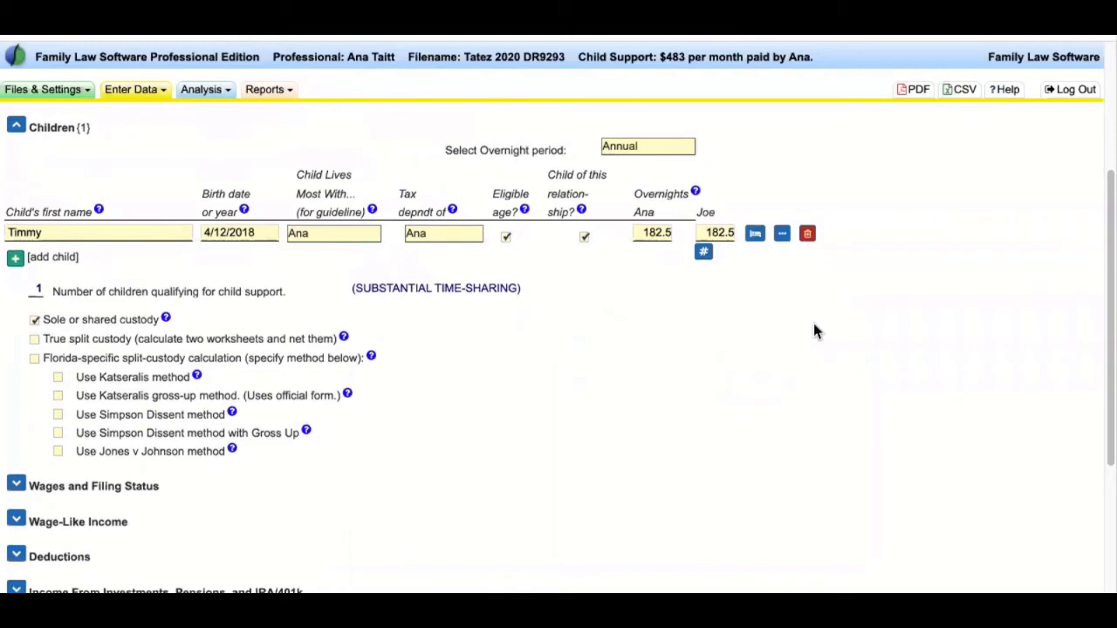
click(15, 258)
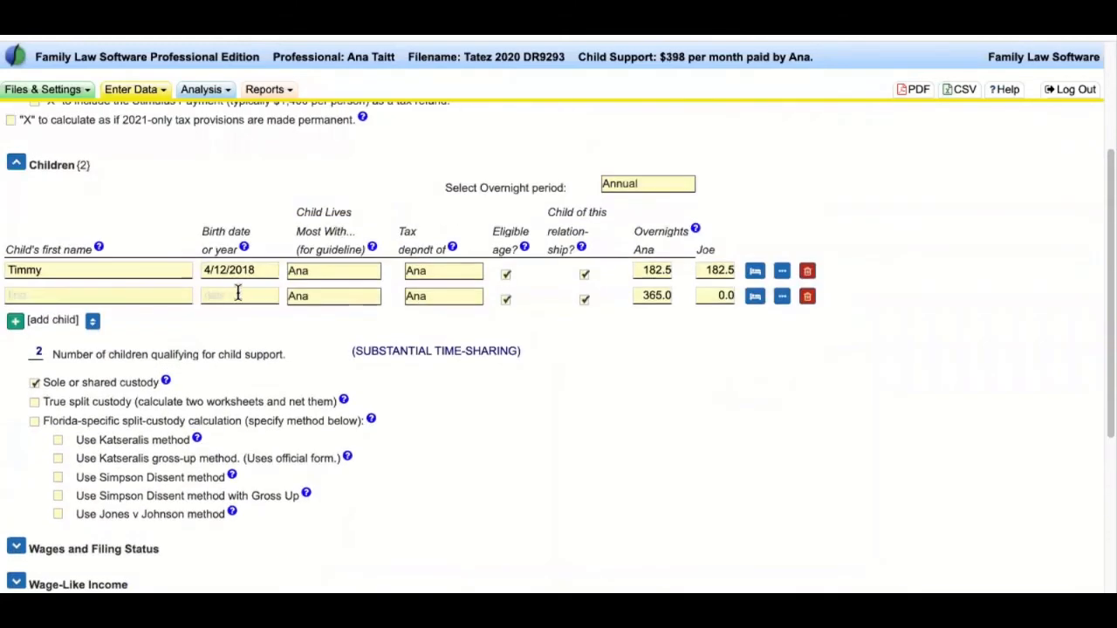
click(238, 294)
text(6/8/)
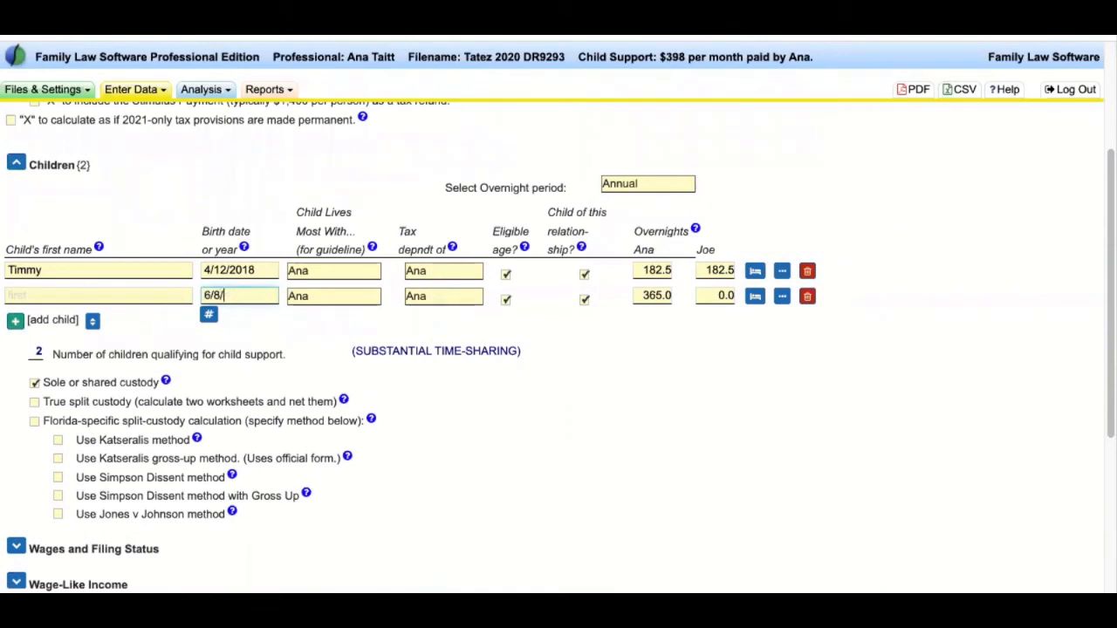
text(2015)
click(154, 295)
text(Kim)
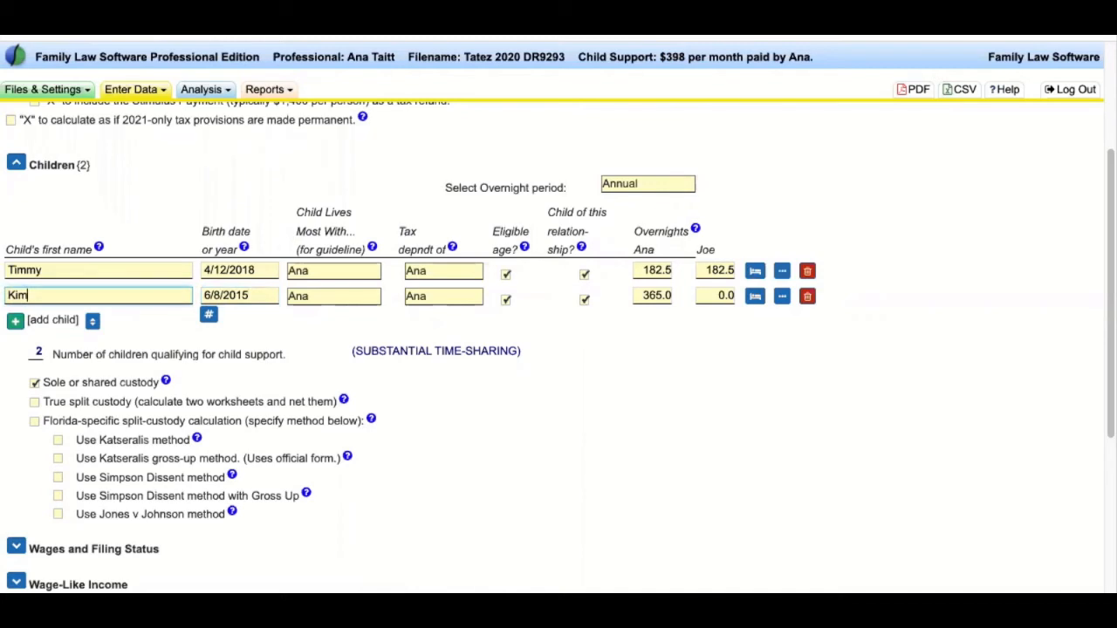
click(74, 270)
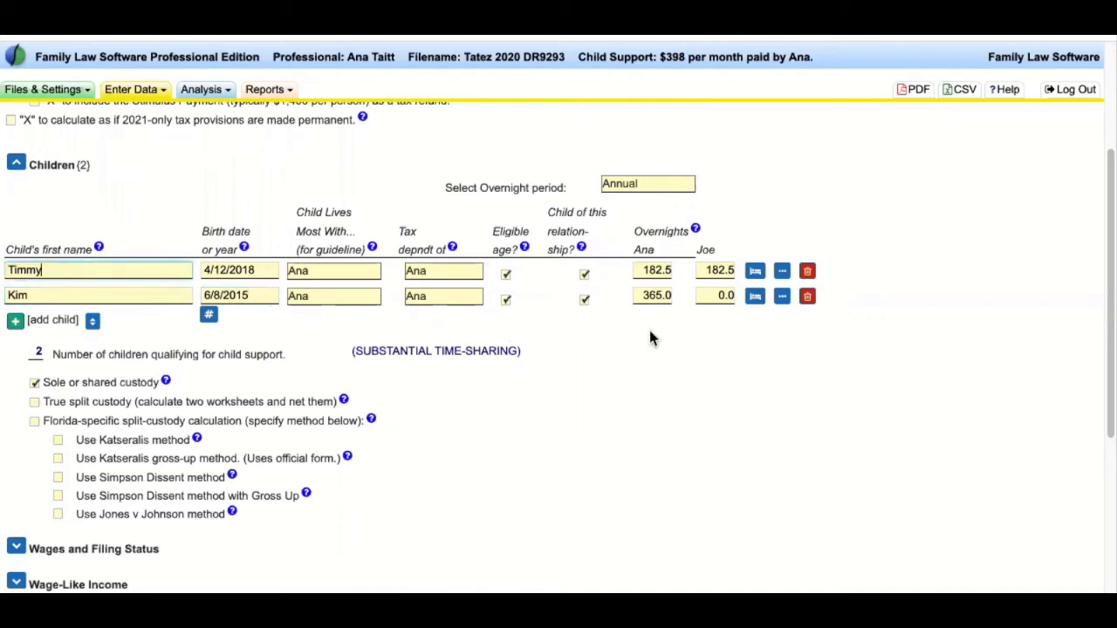
click(653, 299)
click(656, 271)
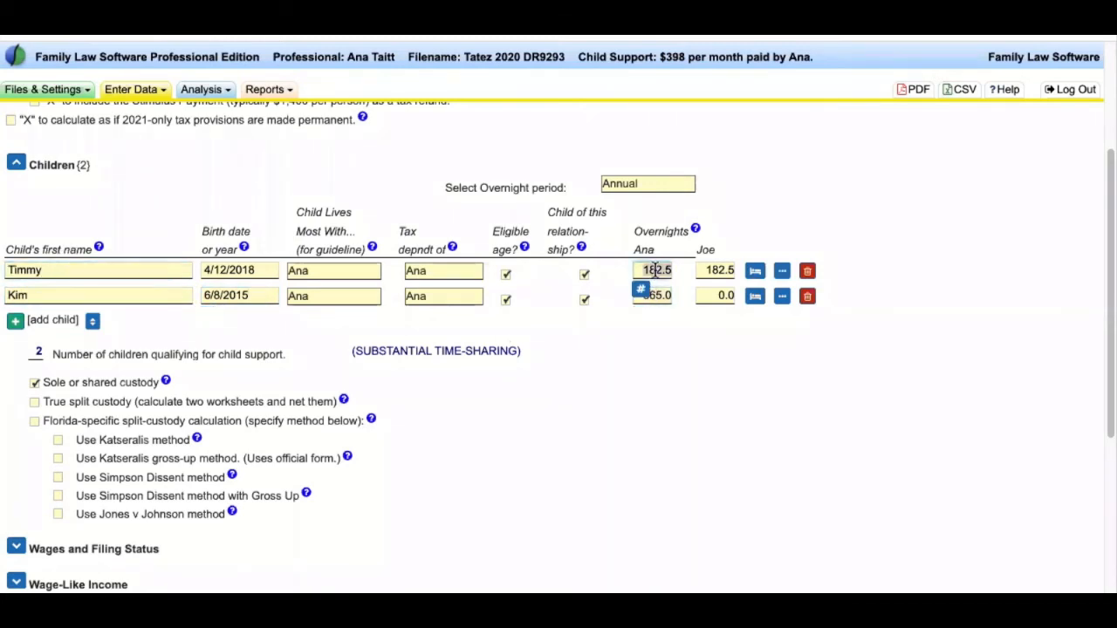
text(183)
click(659, 296)
text(183)
key(Tab)
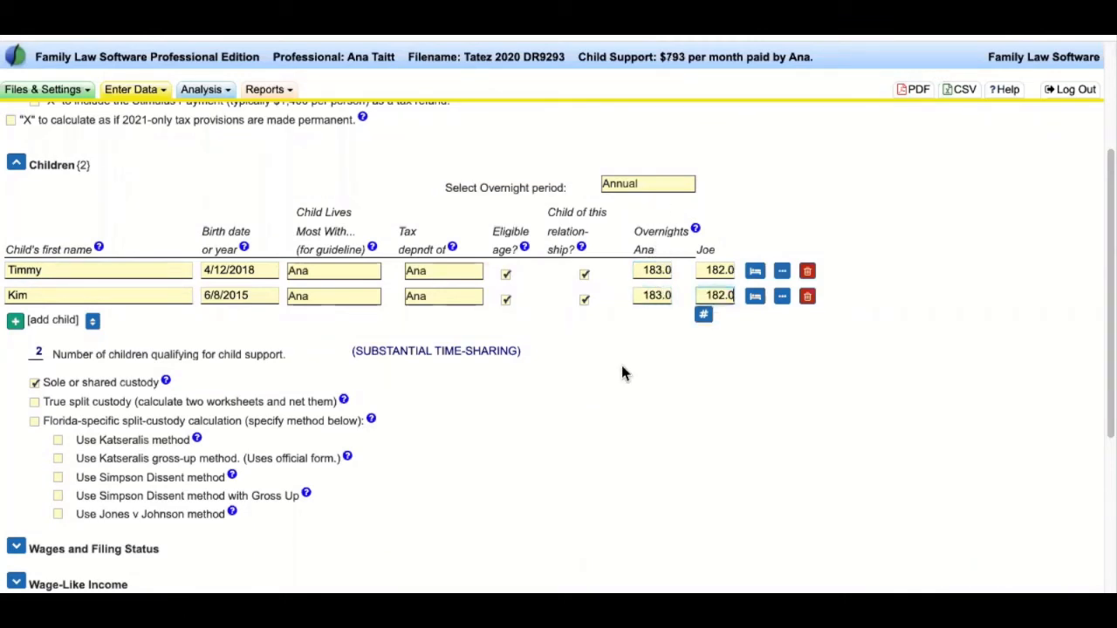
drag(58, 350, 358, 519)
click(501, 441)
click(654, 264)
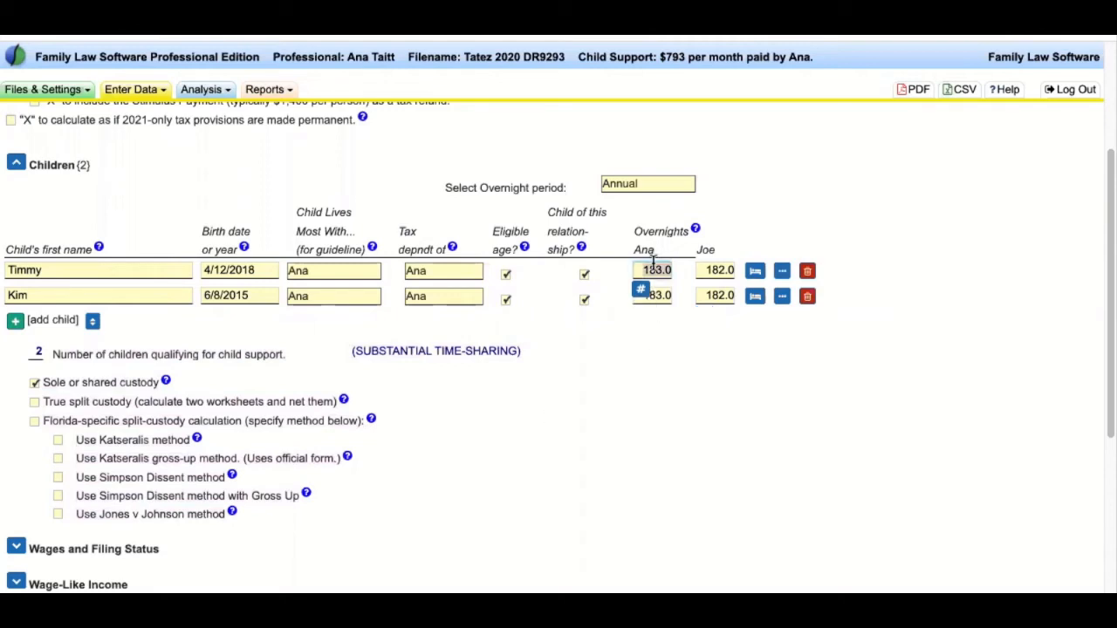
text(300)
key(Tab)
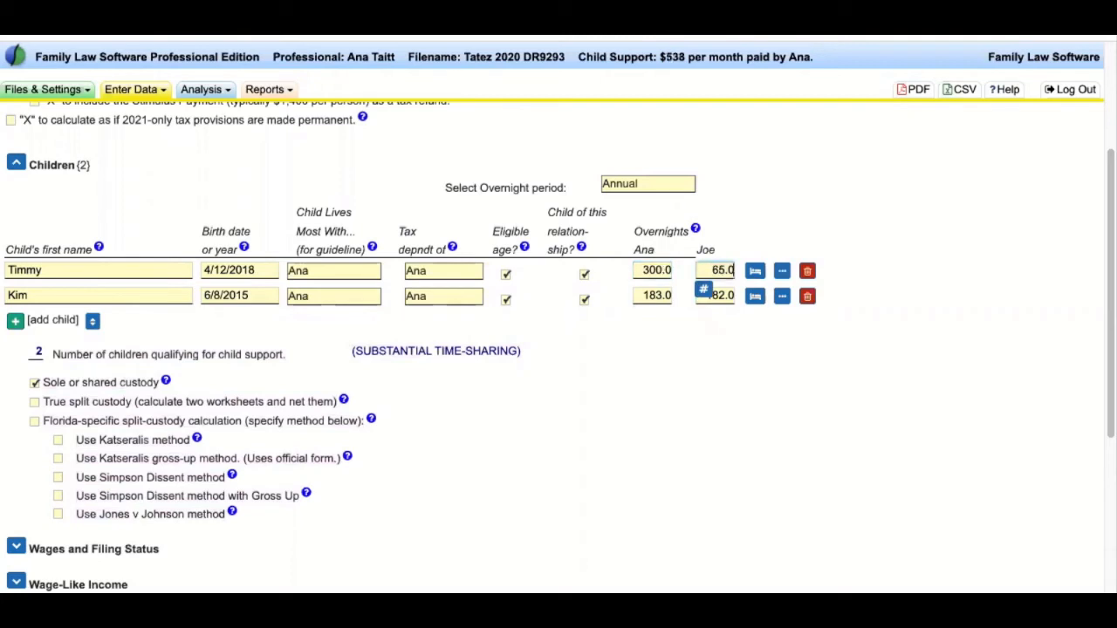
key(Tab)
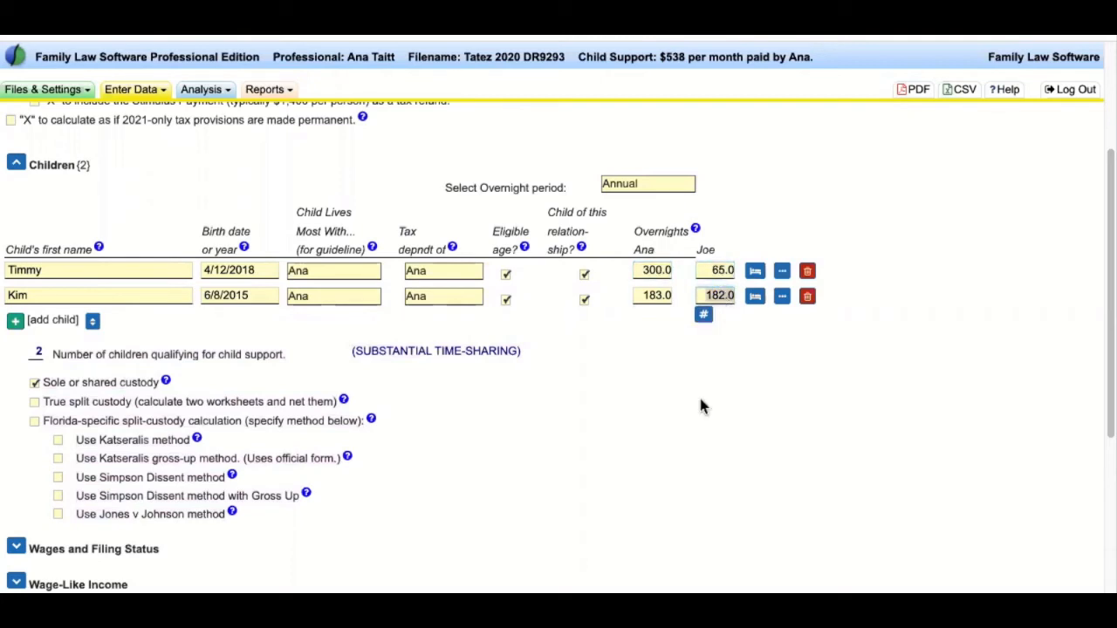
text(350)
key(Tab)
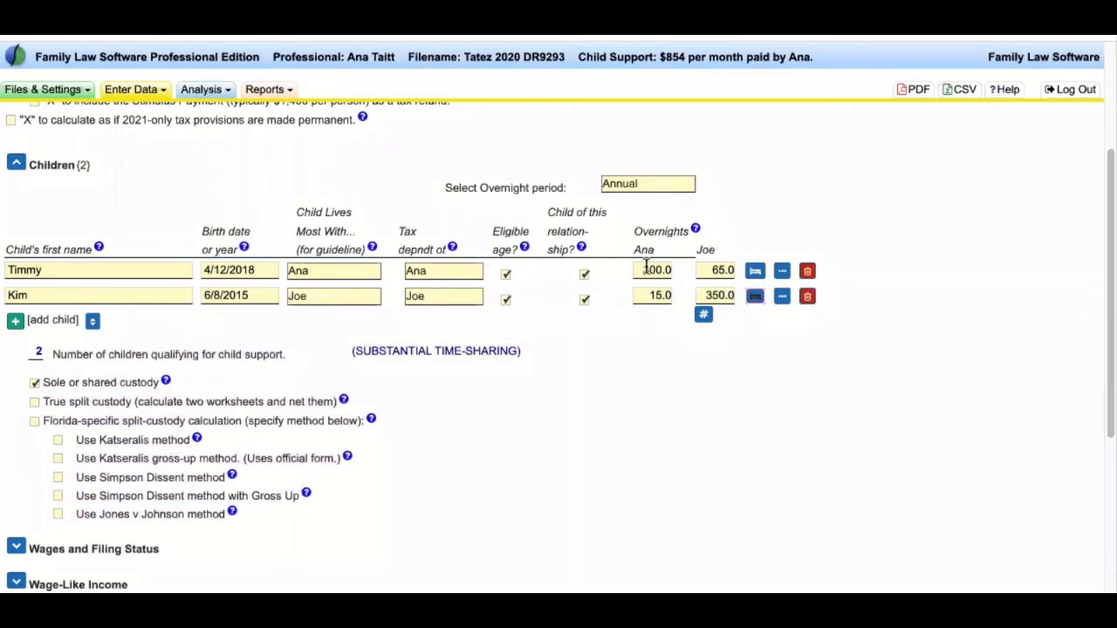
drag(43, 382, 422, 515)
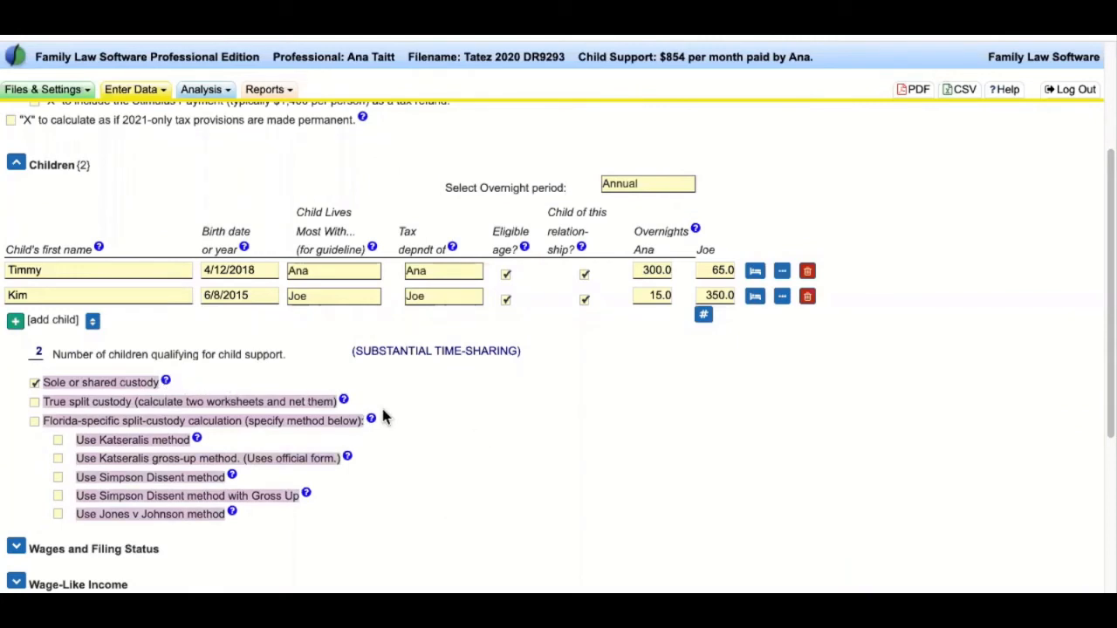
click(469, 483)
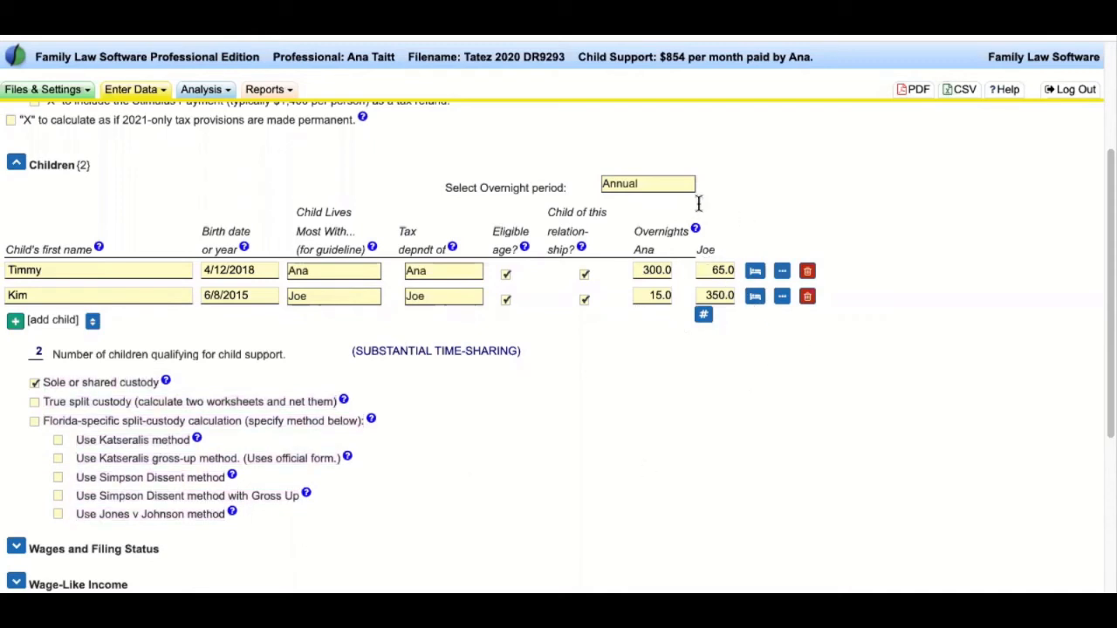
click(647, 270)
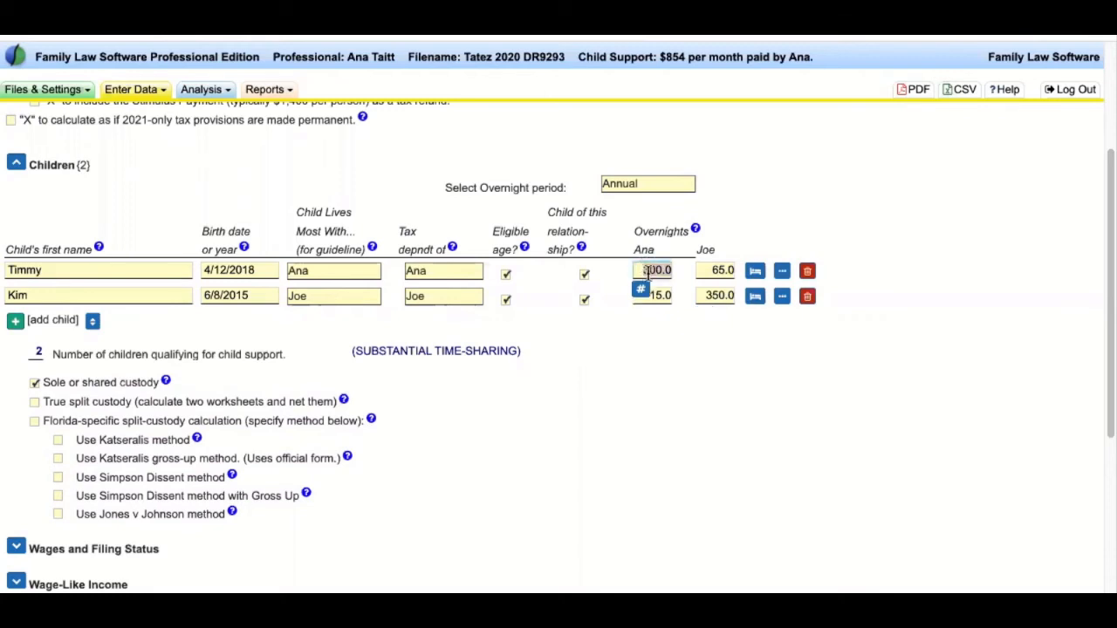
text(183)
click(658, 295)
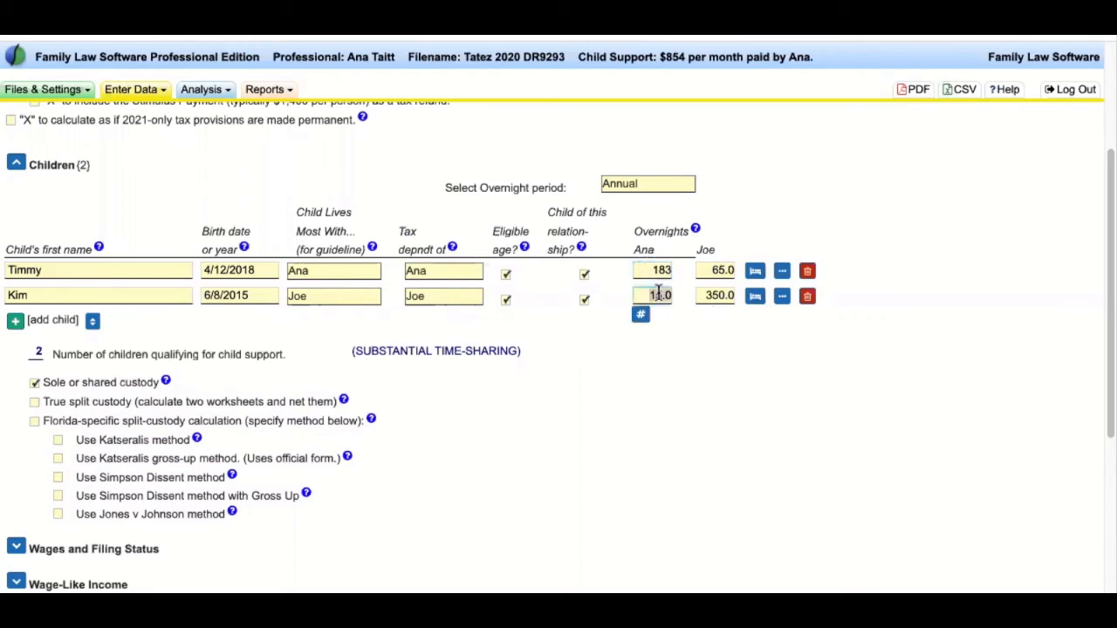
text(183)
key(Tab)
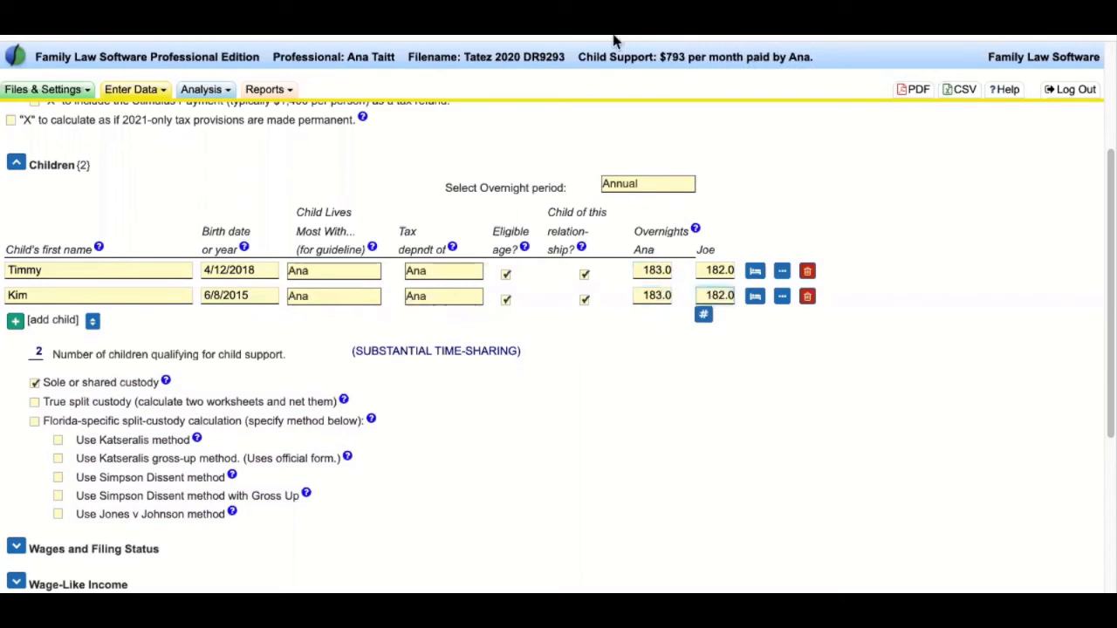
click(842, 59)
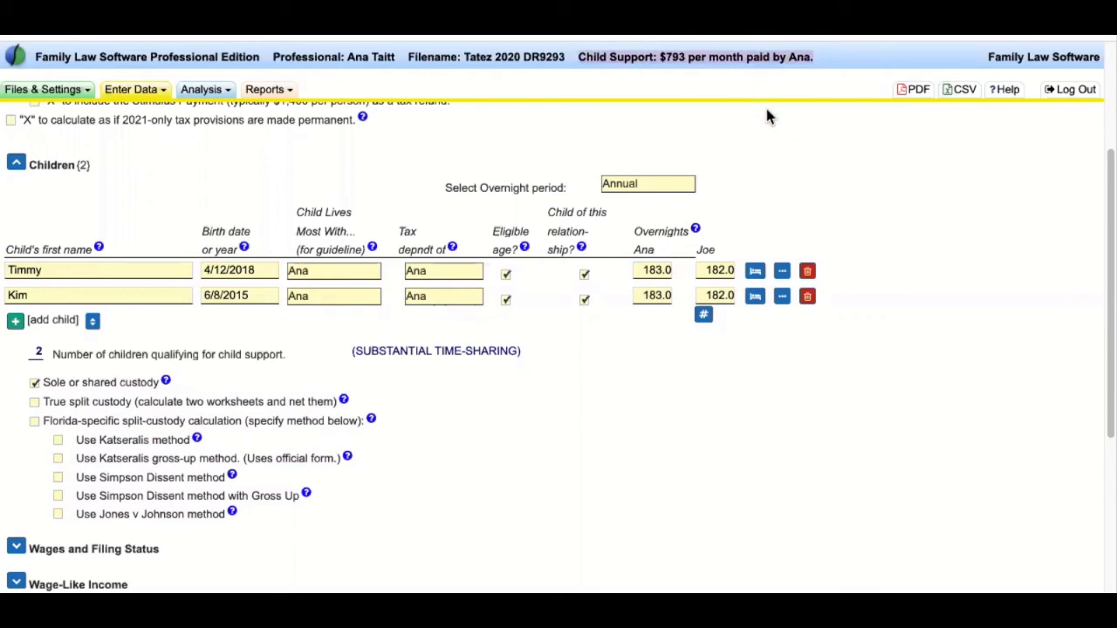
click(654, 56)
drag(668, 57, 583, 57)
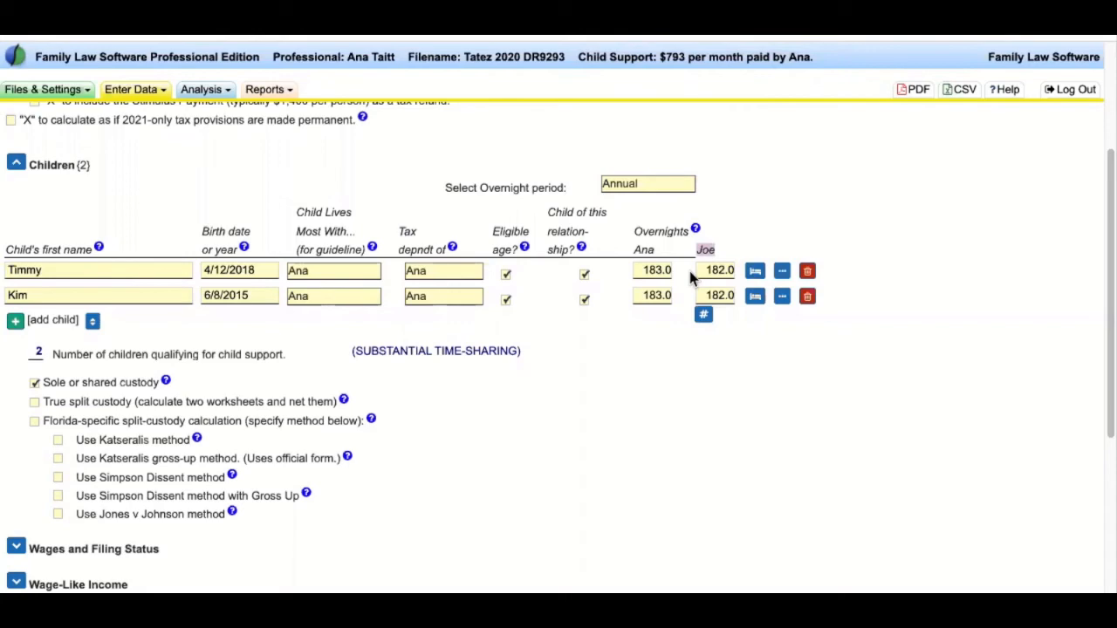
scroll(541, 353, down, 5)
- Expand the Wages and Filing Status section and review its fields
drag(161, 320, 27, 320)
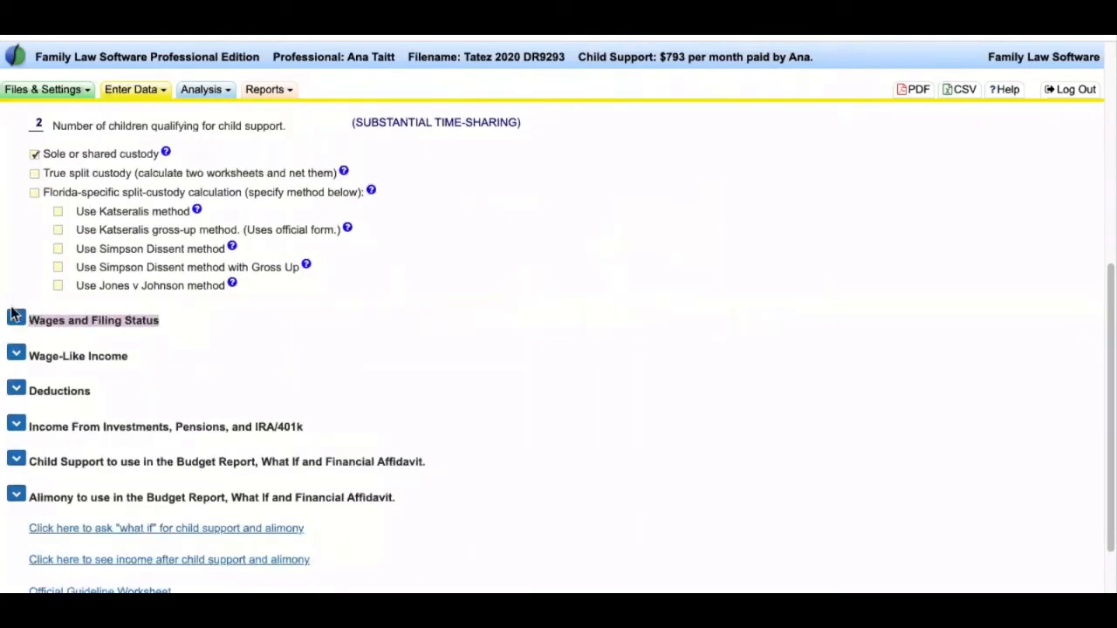
click(14, 316)
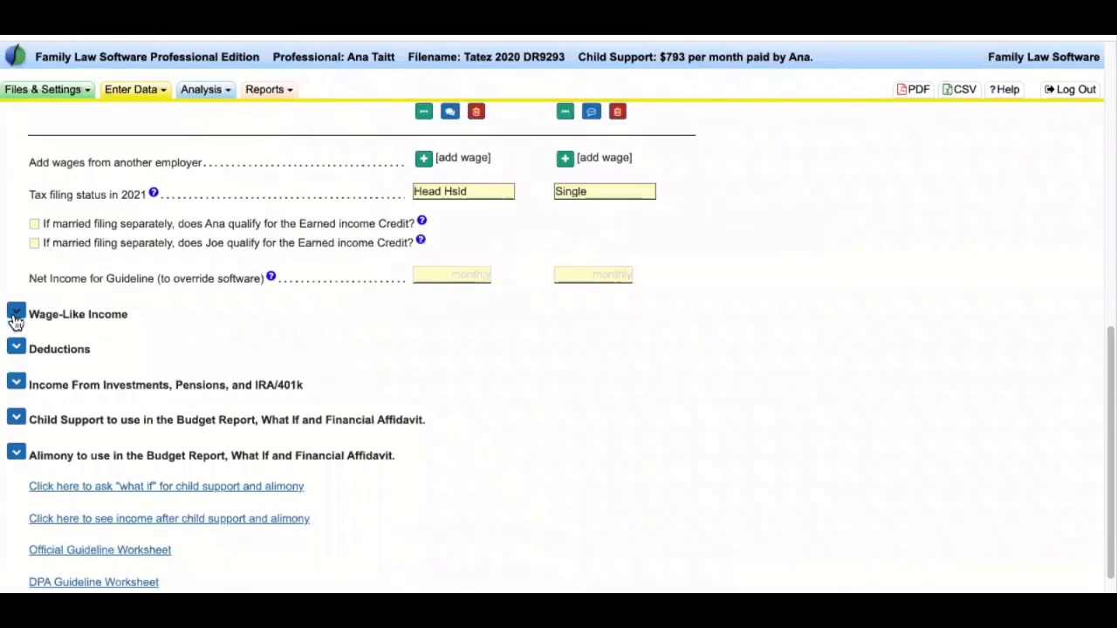
scroll(550, 358, up, 10)
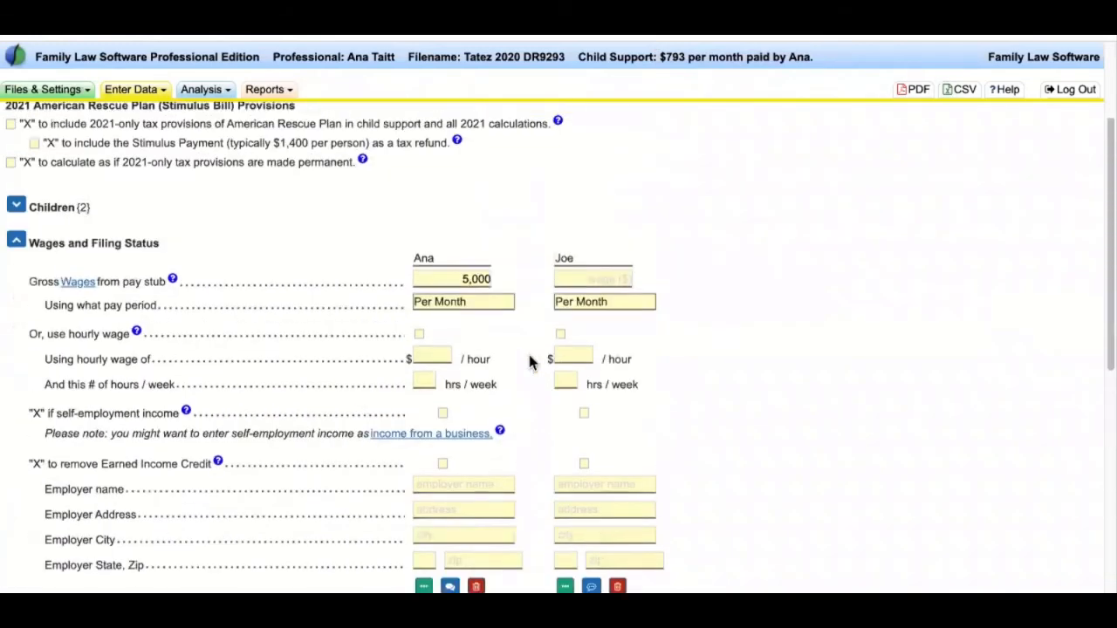
scroll(267, 354, down, 1)
triple_click(76, 214)
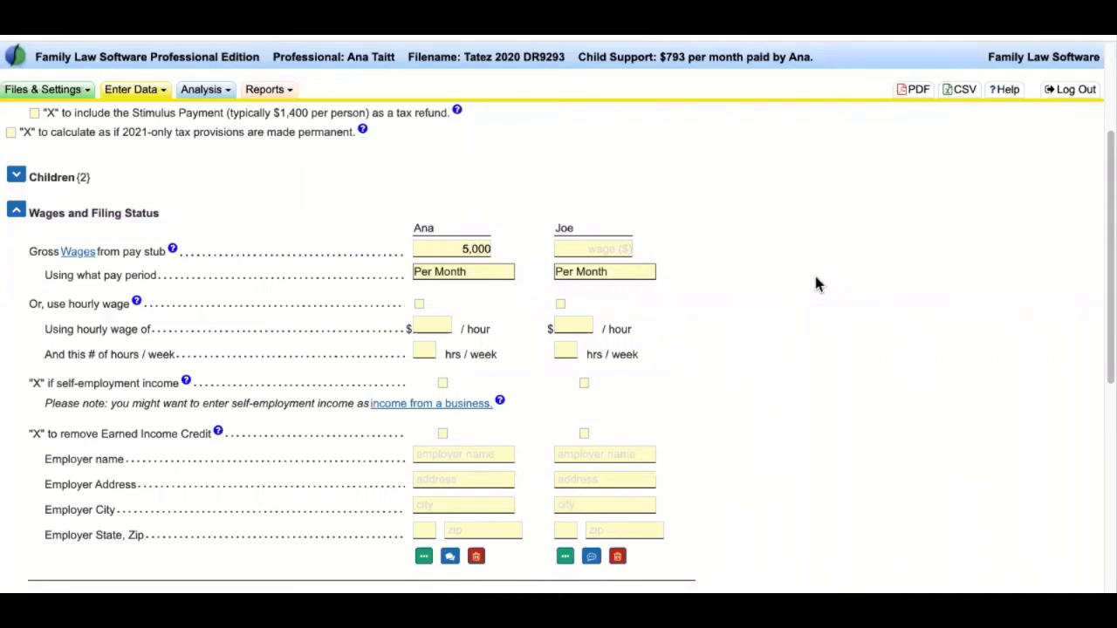
scroll(818, 284, down, 1)
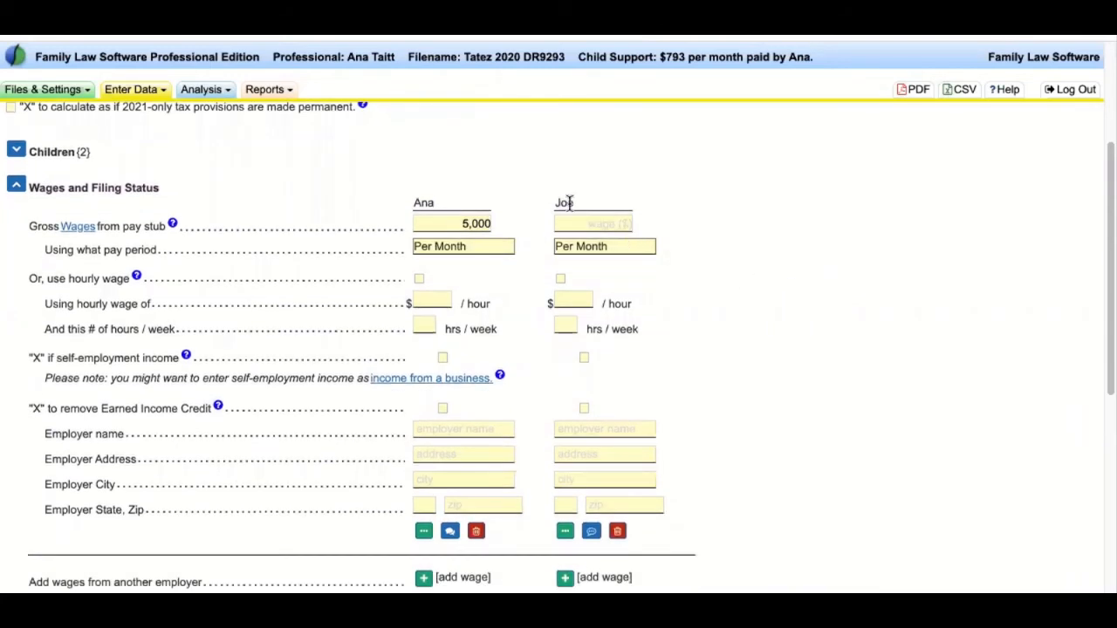
- Try 6000 per month as the other parent's gross wages, then delete the entry
click(612, 218)
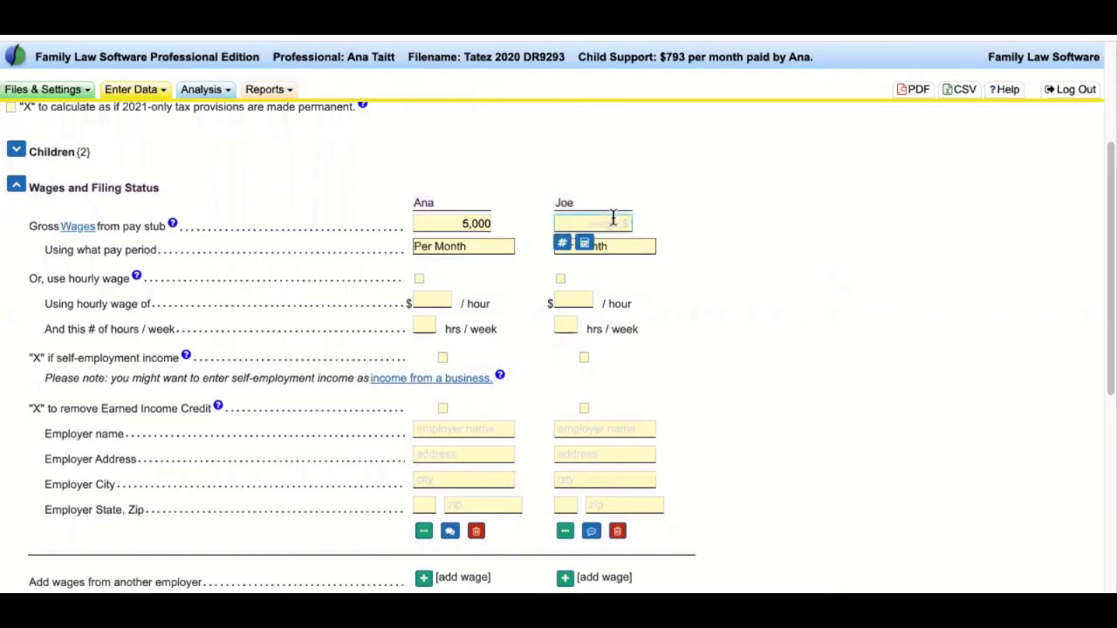
text(6000)
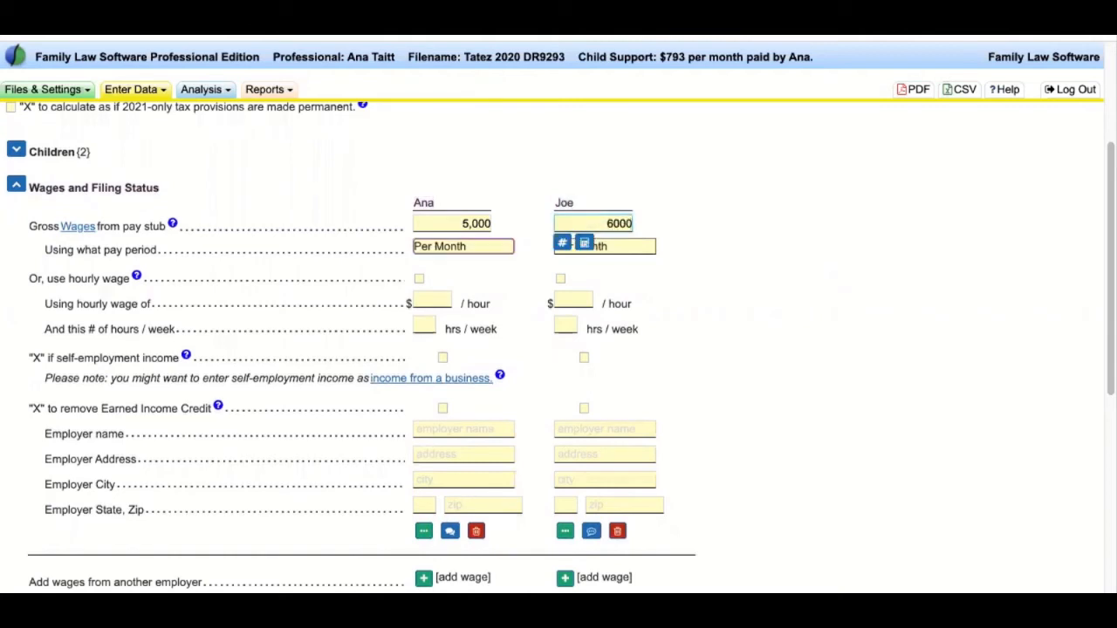
click(656, 248)
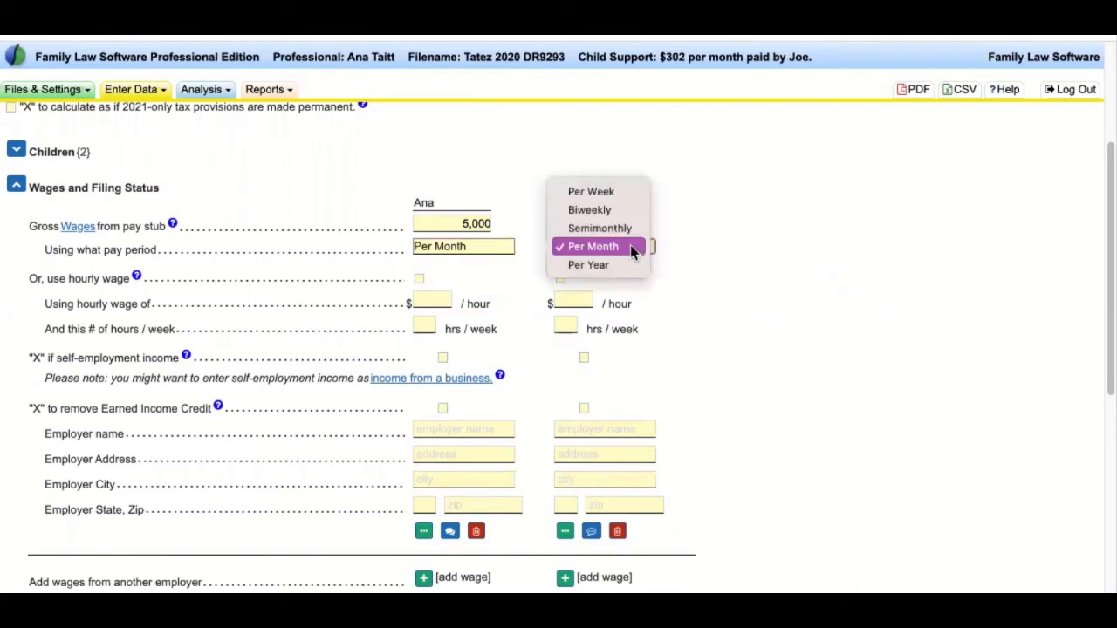
click(753, 237)
key(shift+Tab)
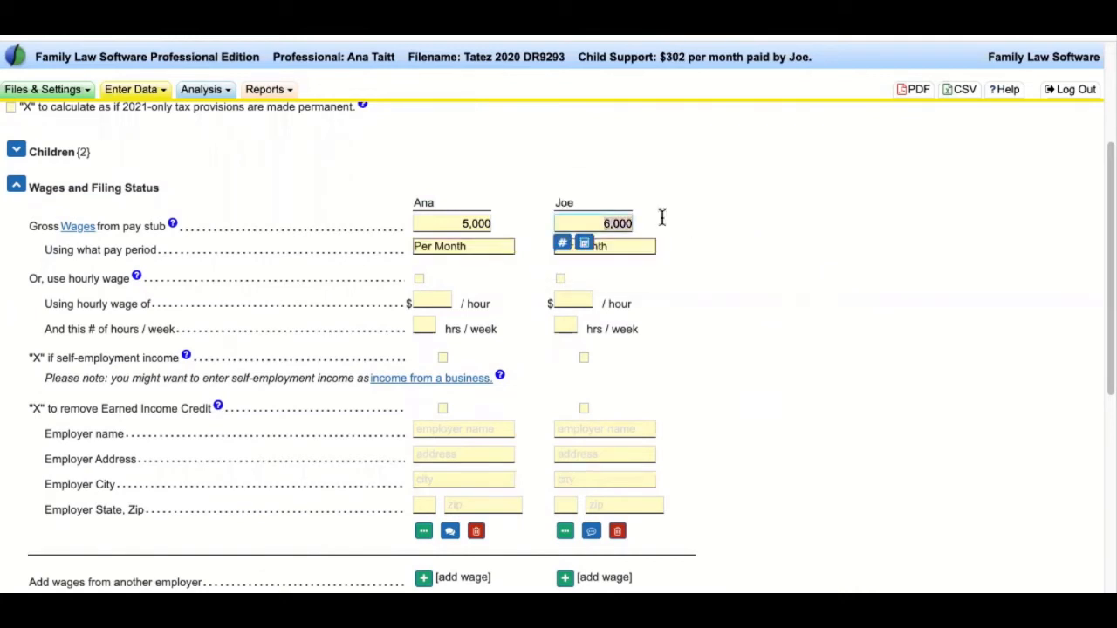
key(BackSpace)
key(shift+Tab)
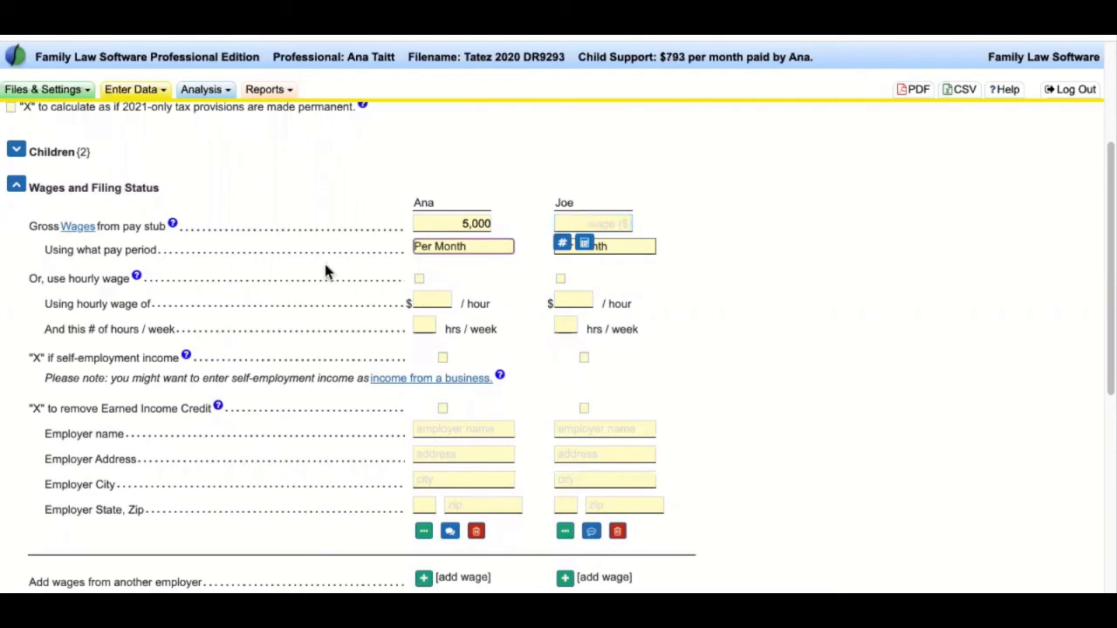
drag(30, 279, 129, 279)
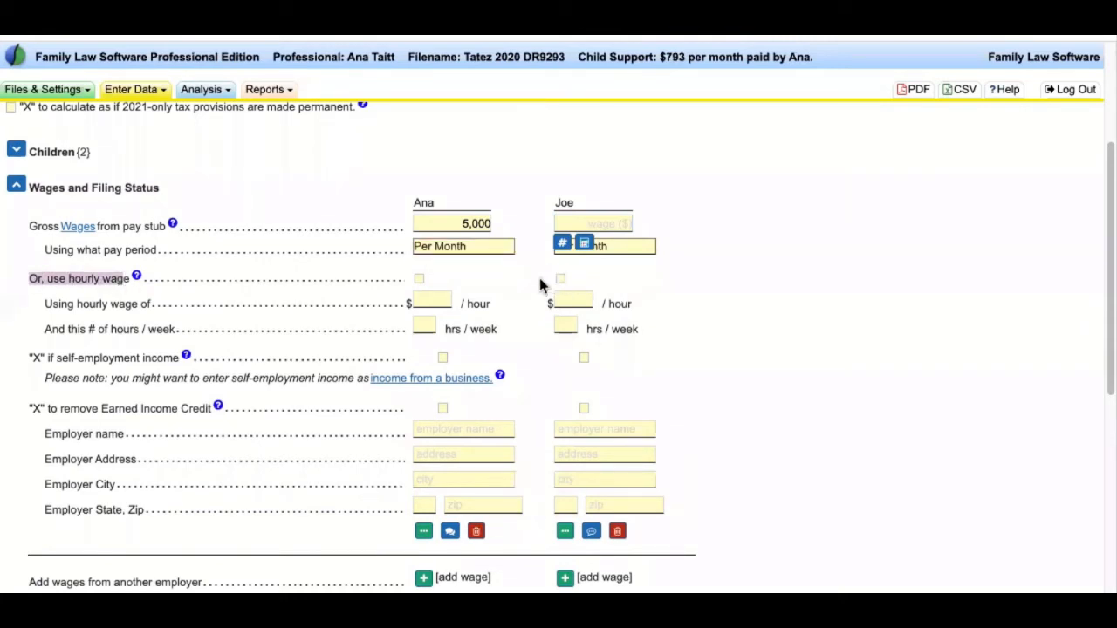
click(561, 278)
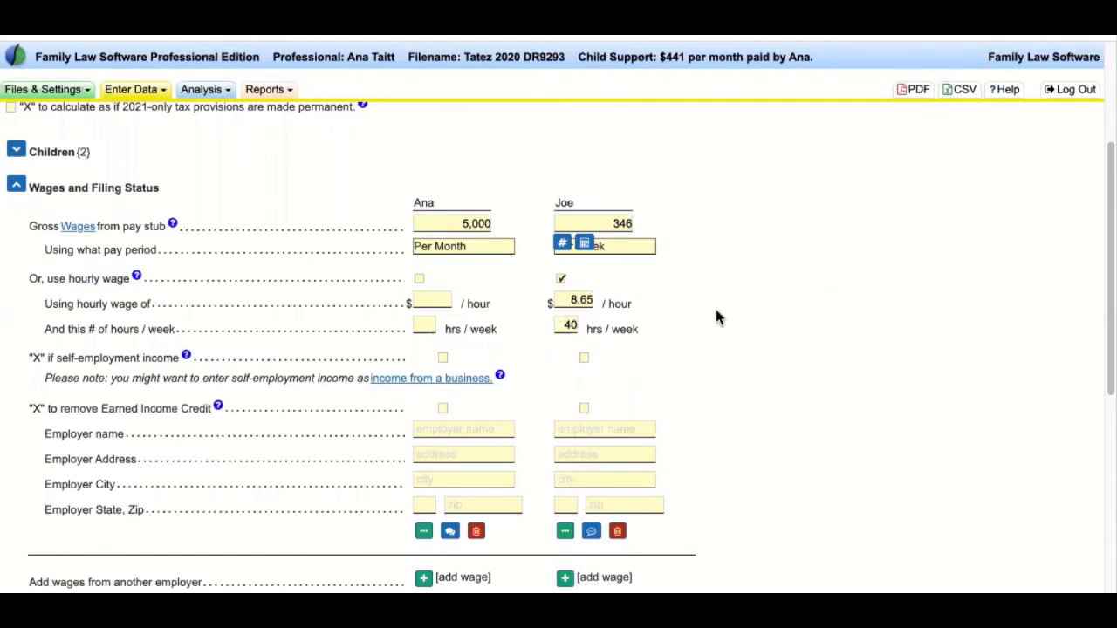
click(581, 295)
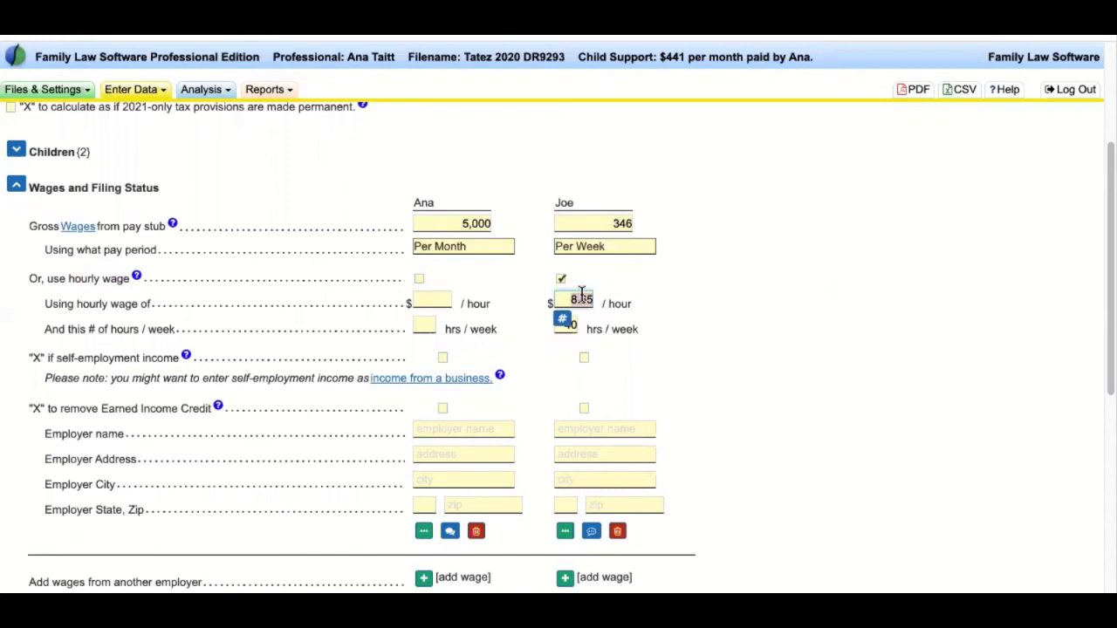
text(20)
key(Tab)
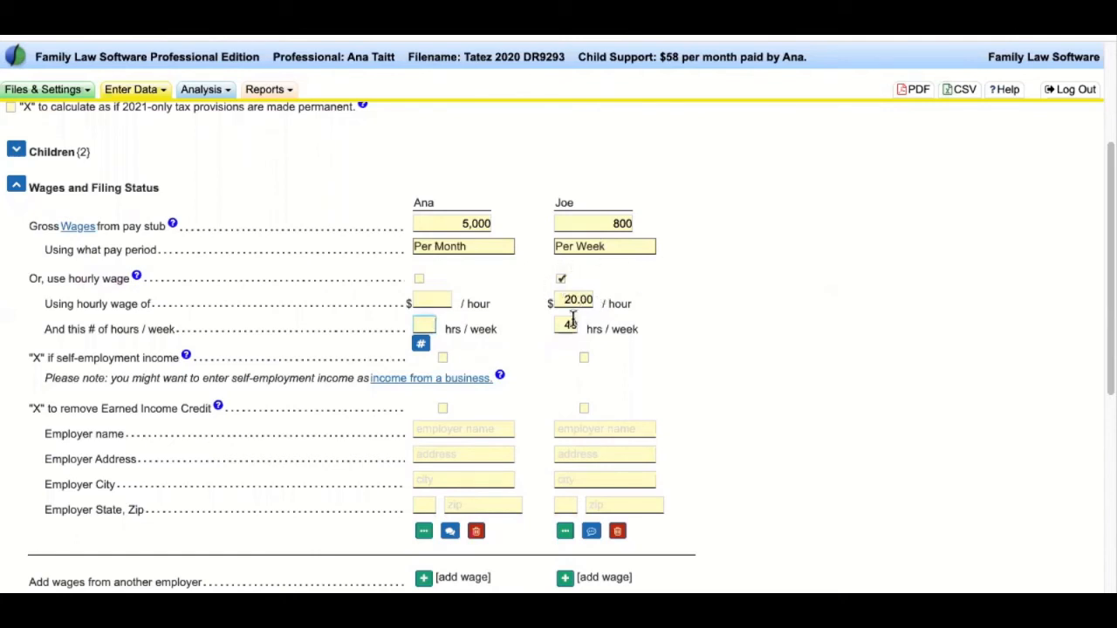
click(561, 280)
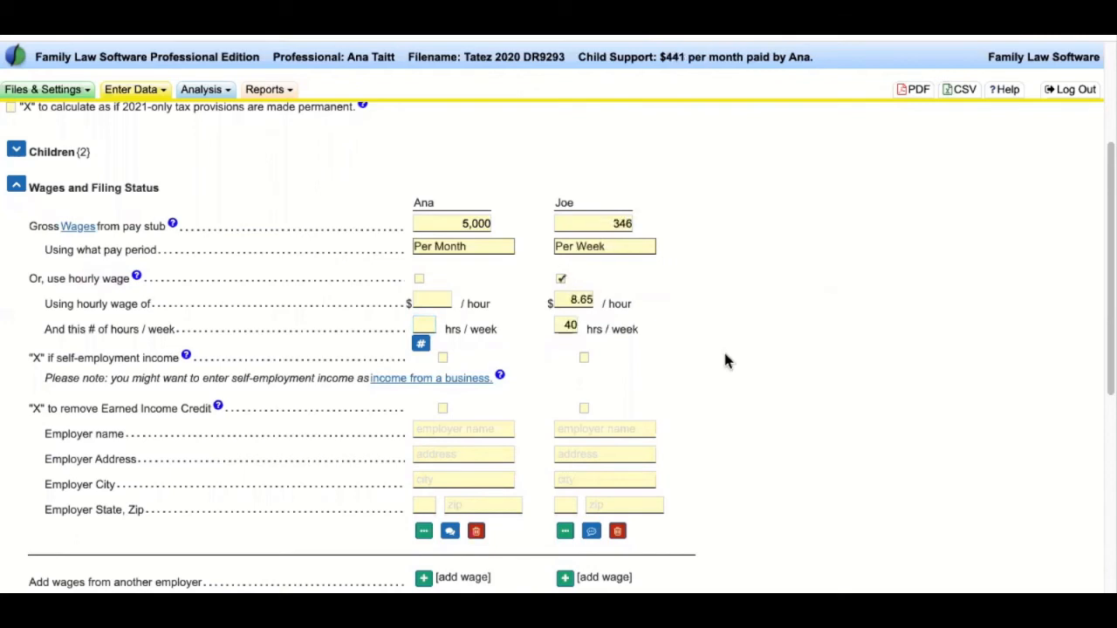
click(563, 324)
text(20)
key(Tab)
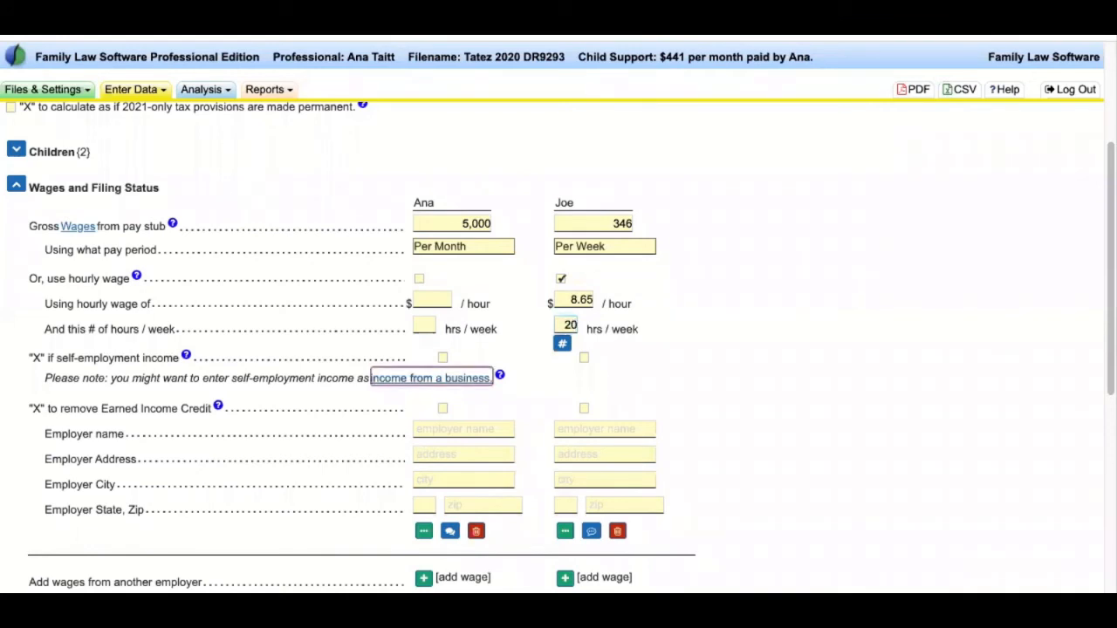
click(830, 258)
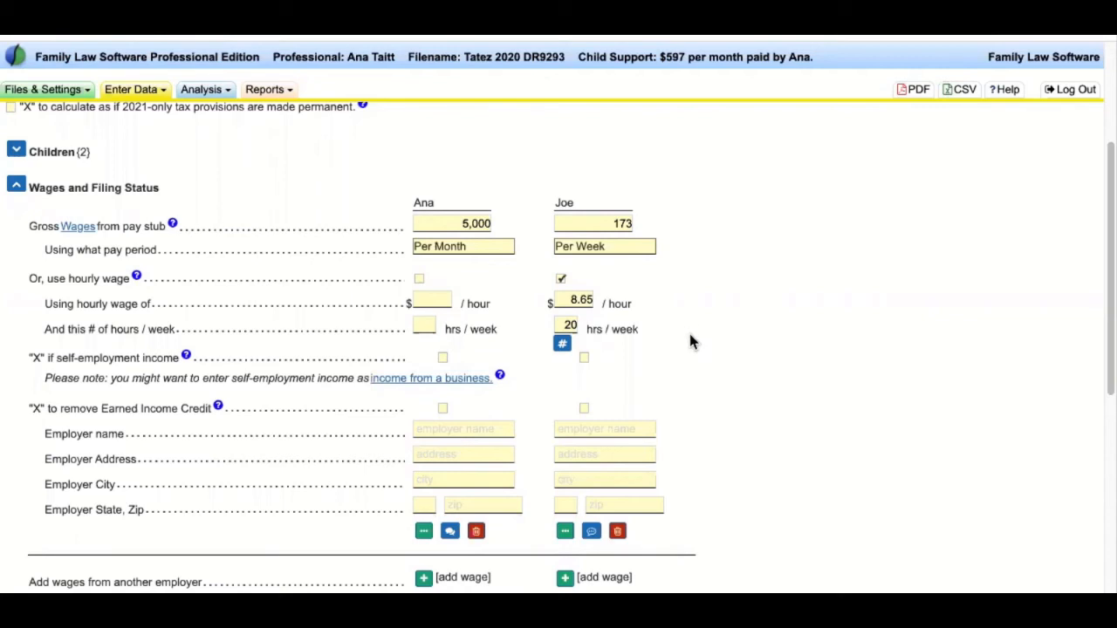
click(560, 278)
click(588, 224)
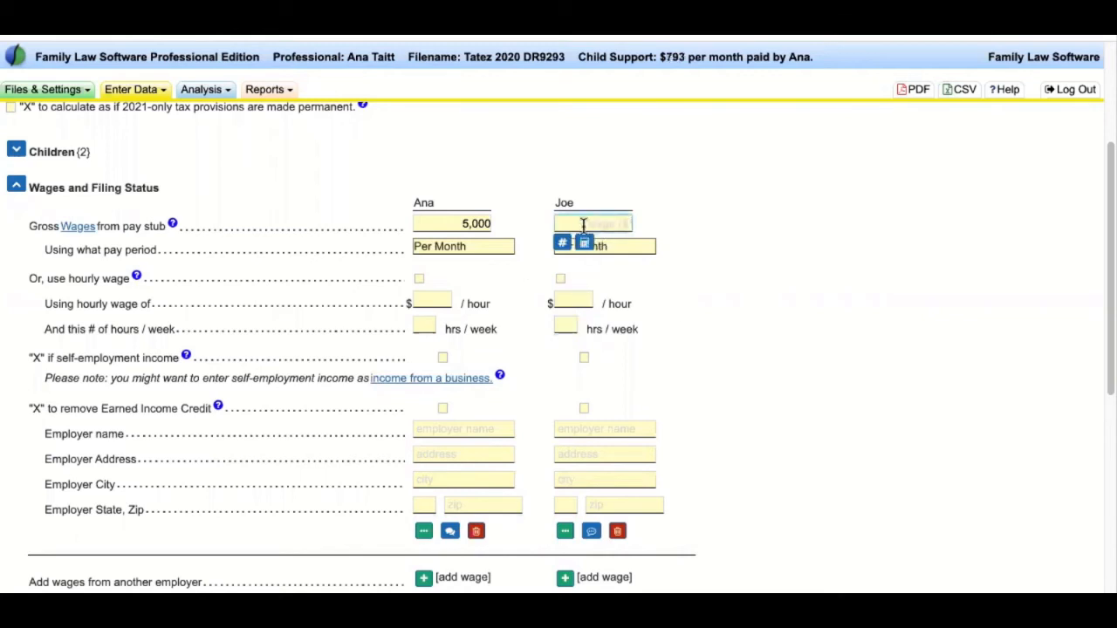
- Record the other parent's wages as 60000 per year from self-employment income
text(60000)
click(632, 246)
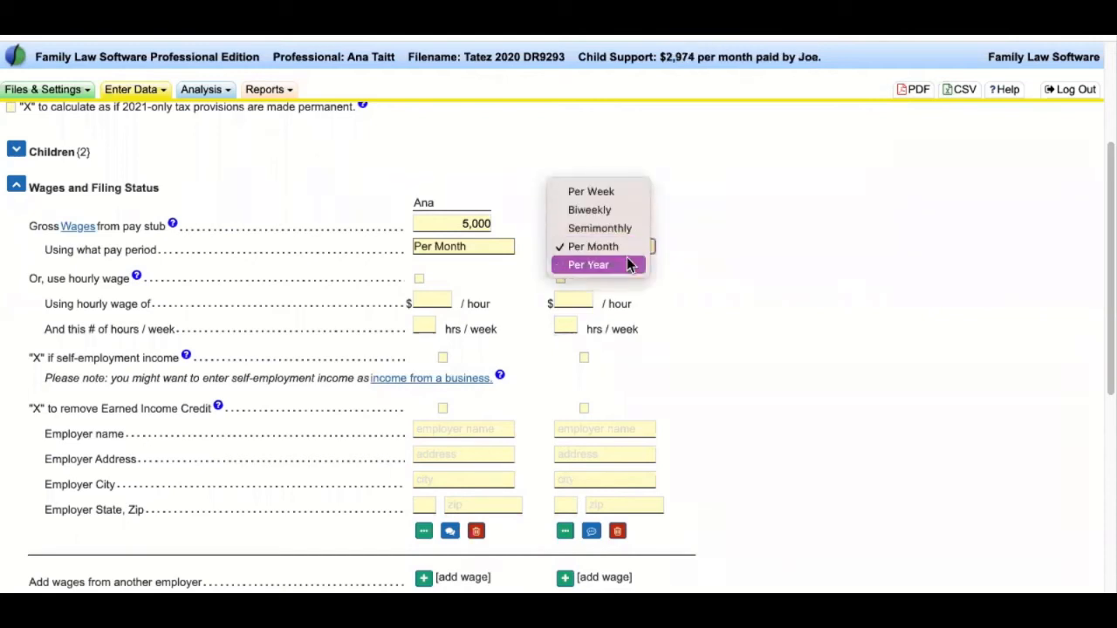
click(629, 260)
click(584, 356)
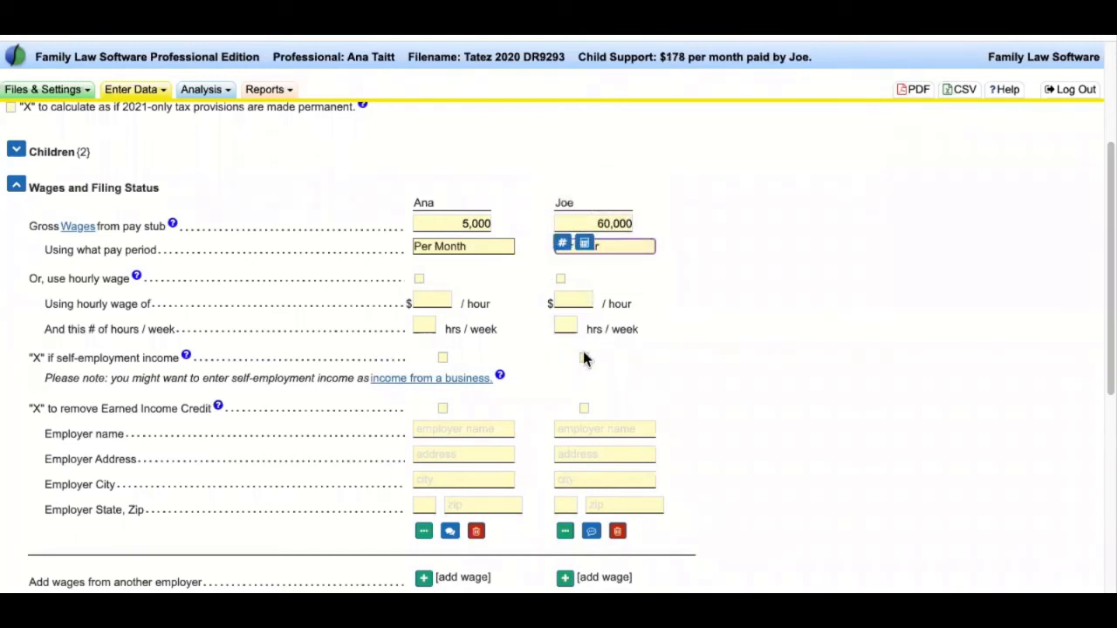
drag(28, 358, 177, 359)
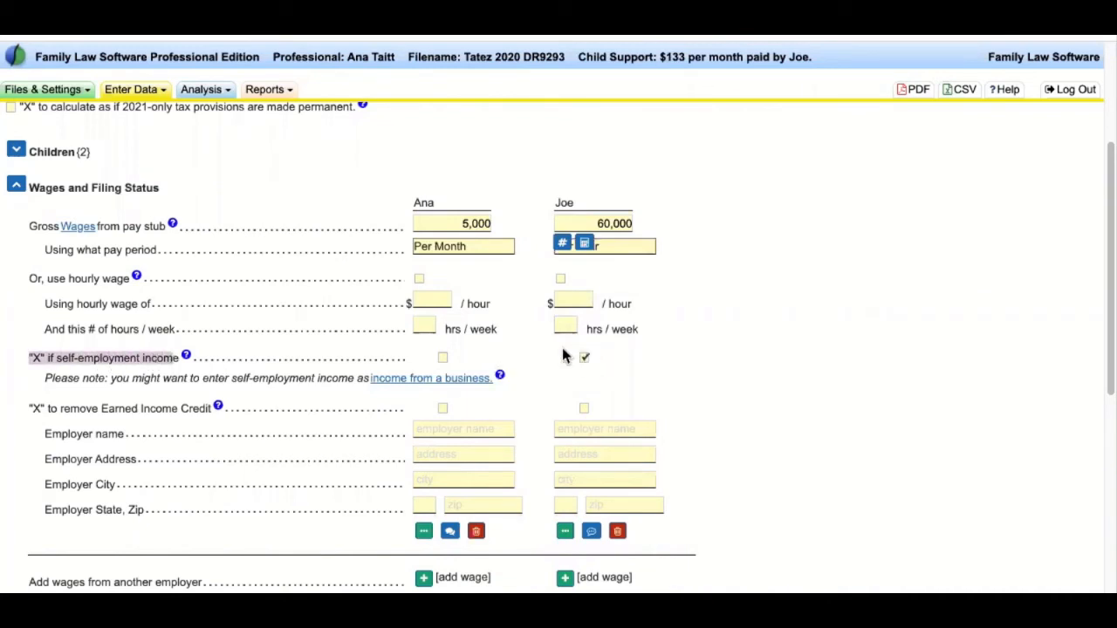
- Review the option to remove the Earned Income Credit
click(754, 390)
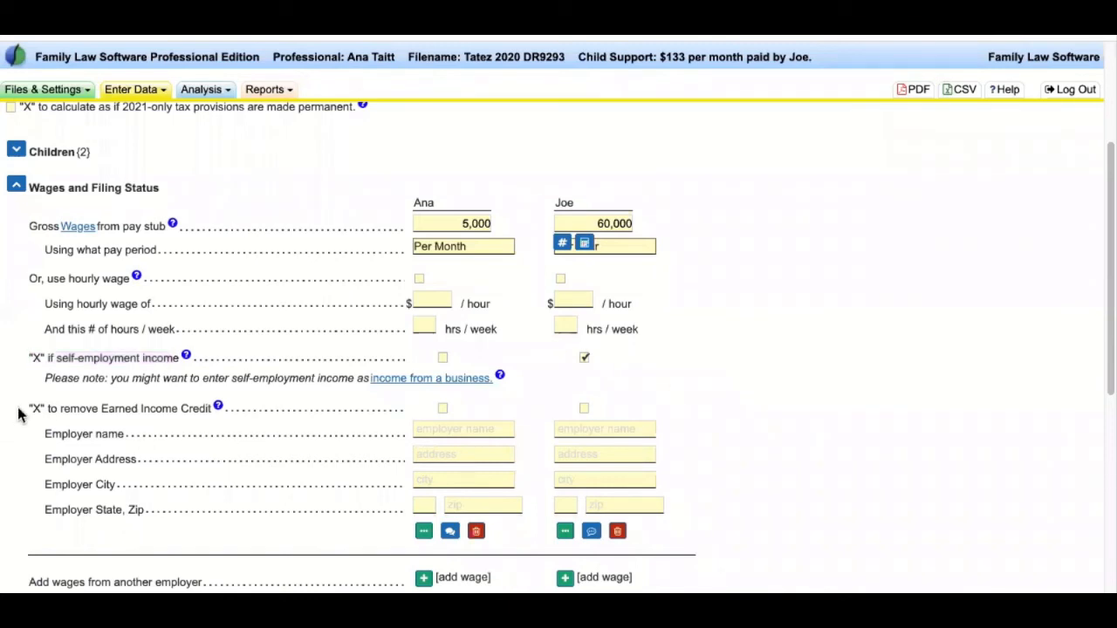
triple_click(110, 415)
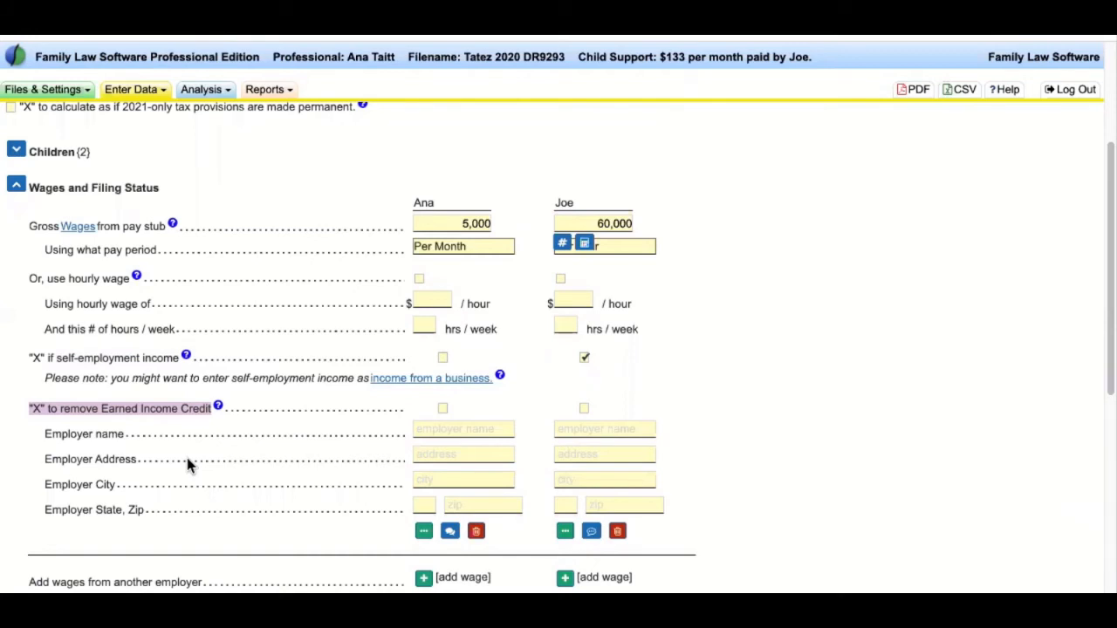
drag(20, 411, 212, 410)
click(286, 395)
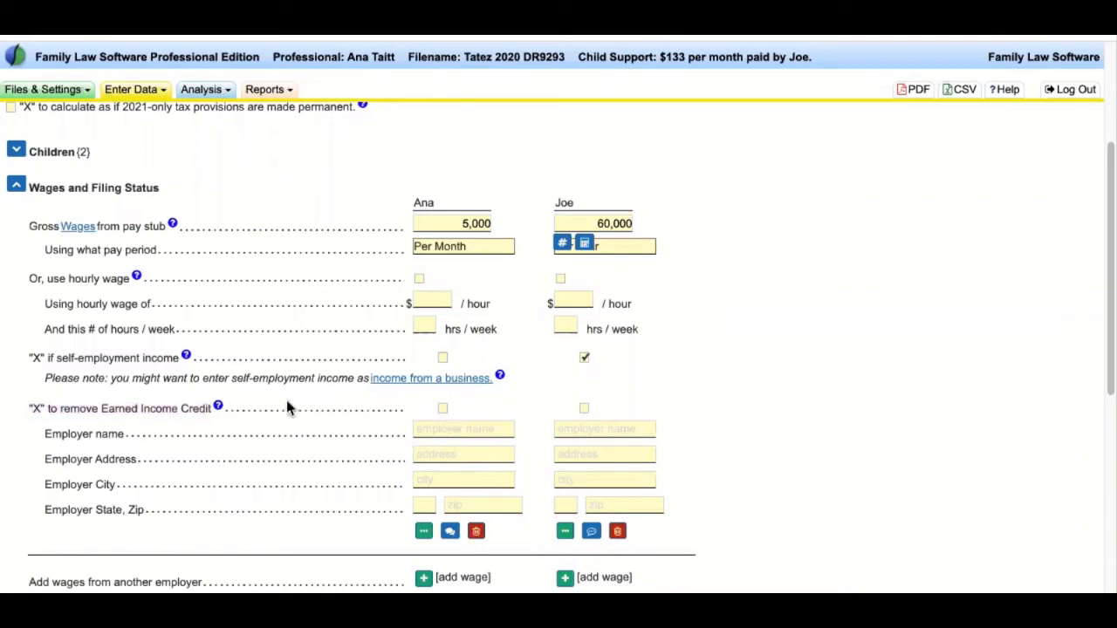
scroll(272, 423, down, 2)
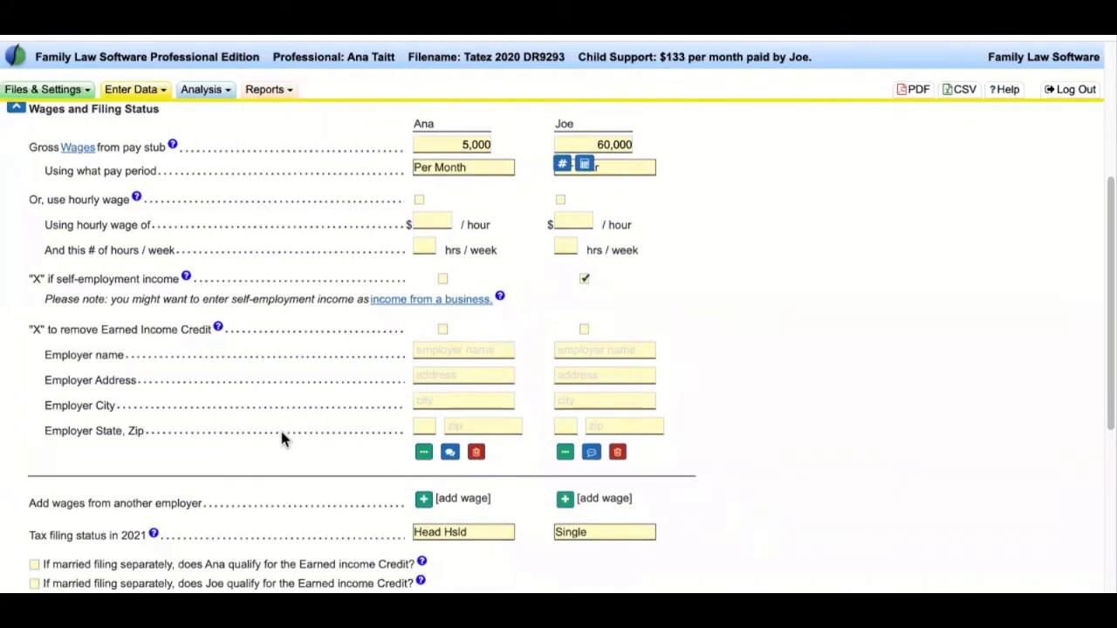
- Set the paying parent's 2021 tax filing status to Single
scroll(280, 439, down, 2)
drag(219, 449, 31, 441)
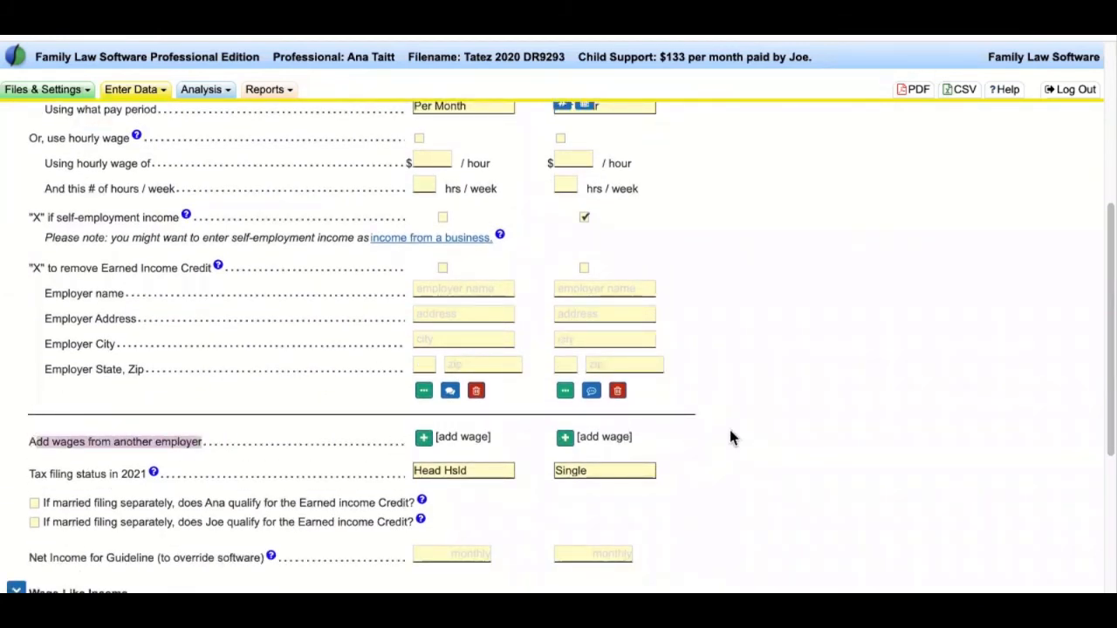
scroll(419, 428, down, 1)
drag(41, 449, 122, 452)
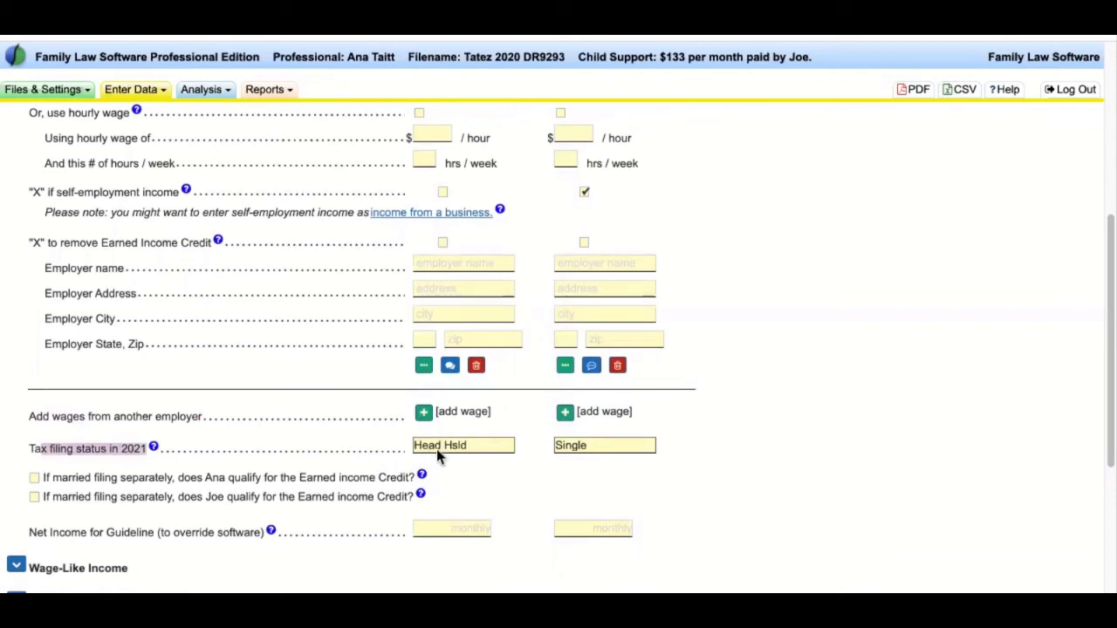
click(654, 448)
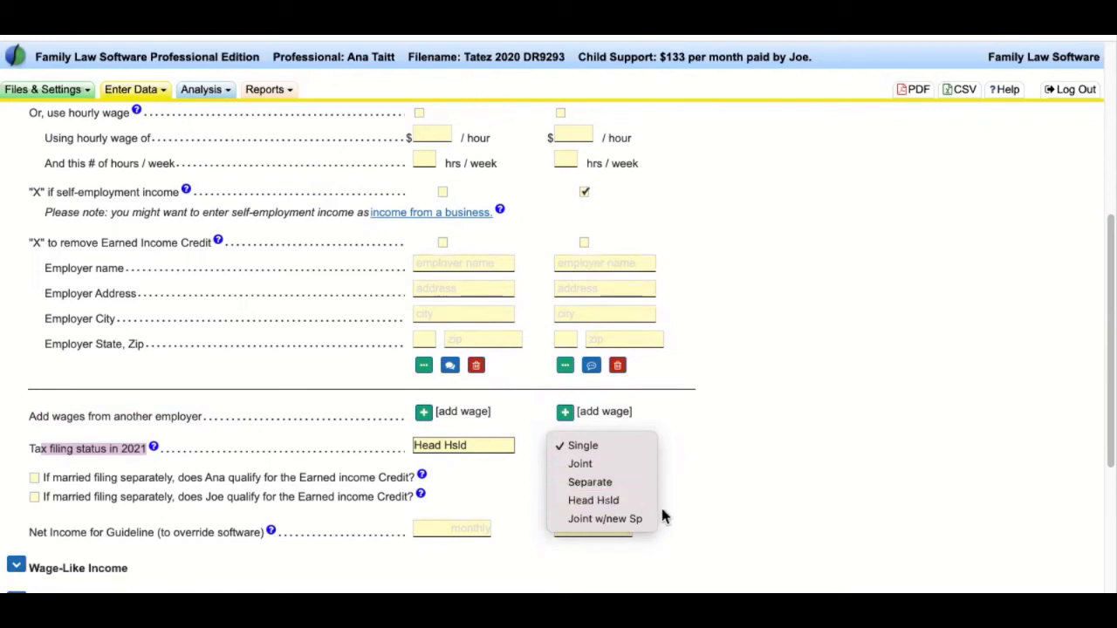
click(579, 445)
click(581, 447)
click(599, 445)
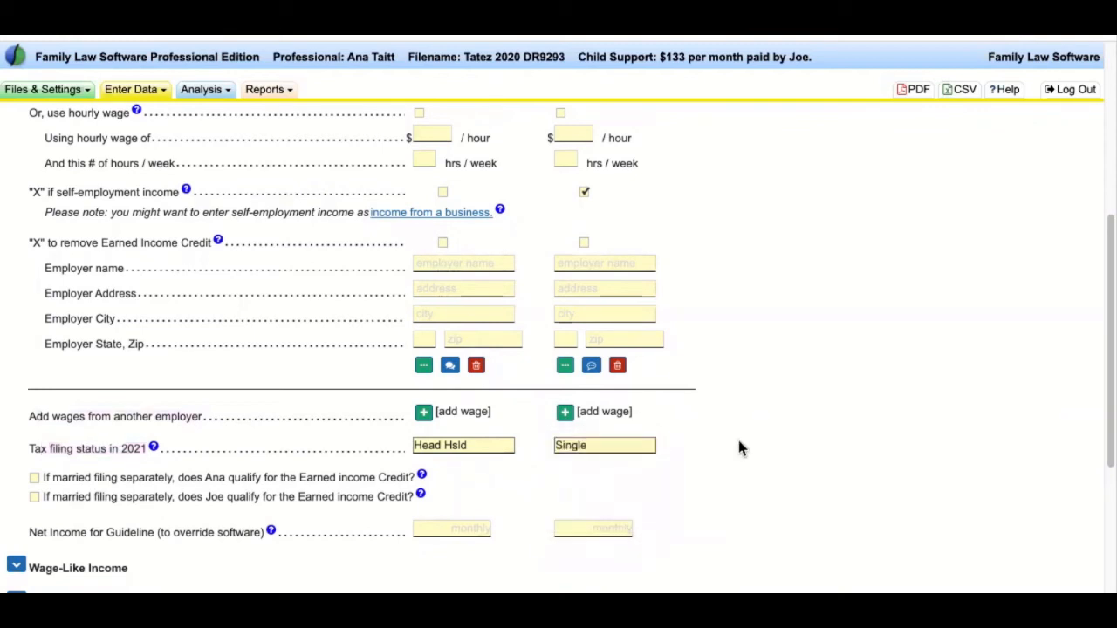
- Go to the Net Income for Guideline line and focus the paying parent's override field
scroll(795, 349, down, 3)
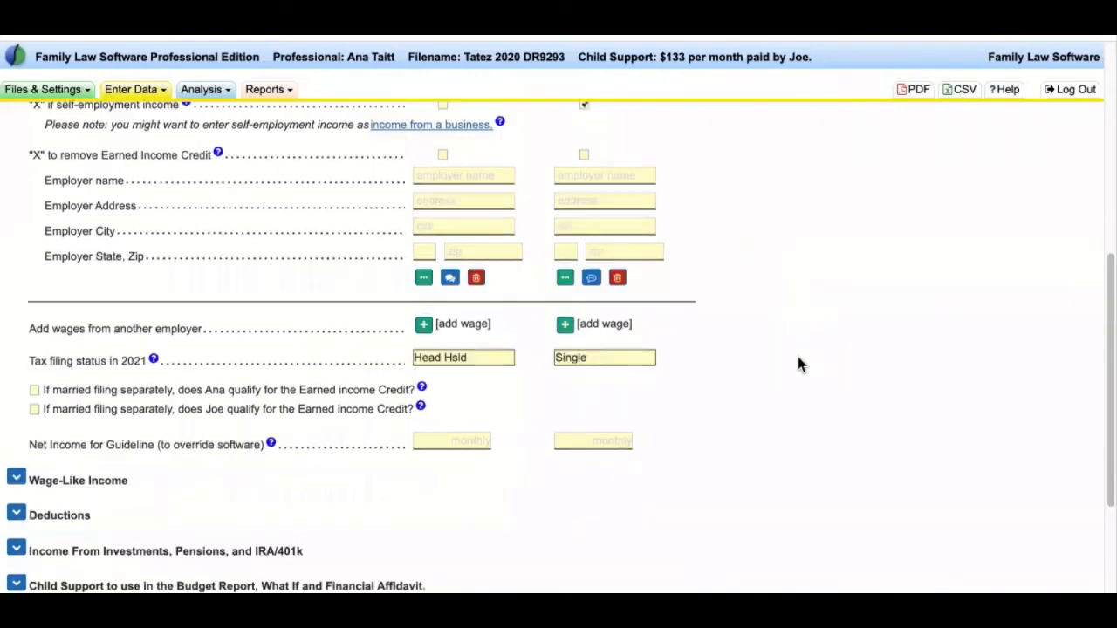
drag(28, 353, 263, 353)
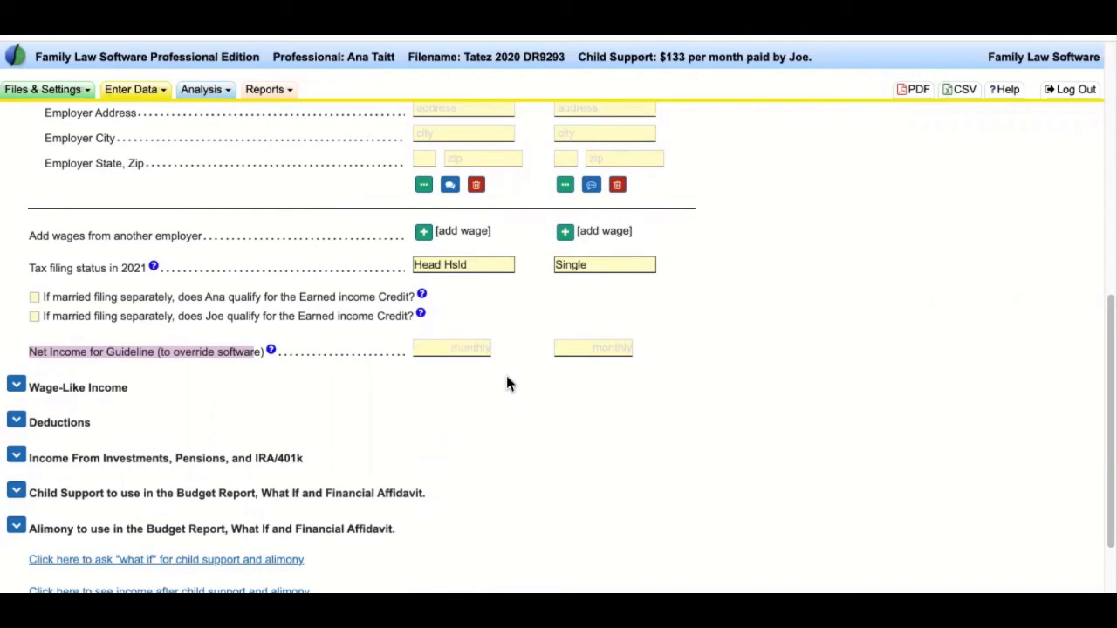
drag(29, 351, 260, 351)
click(485, 349)
key(Tab)
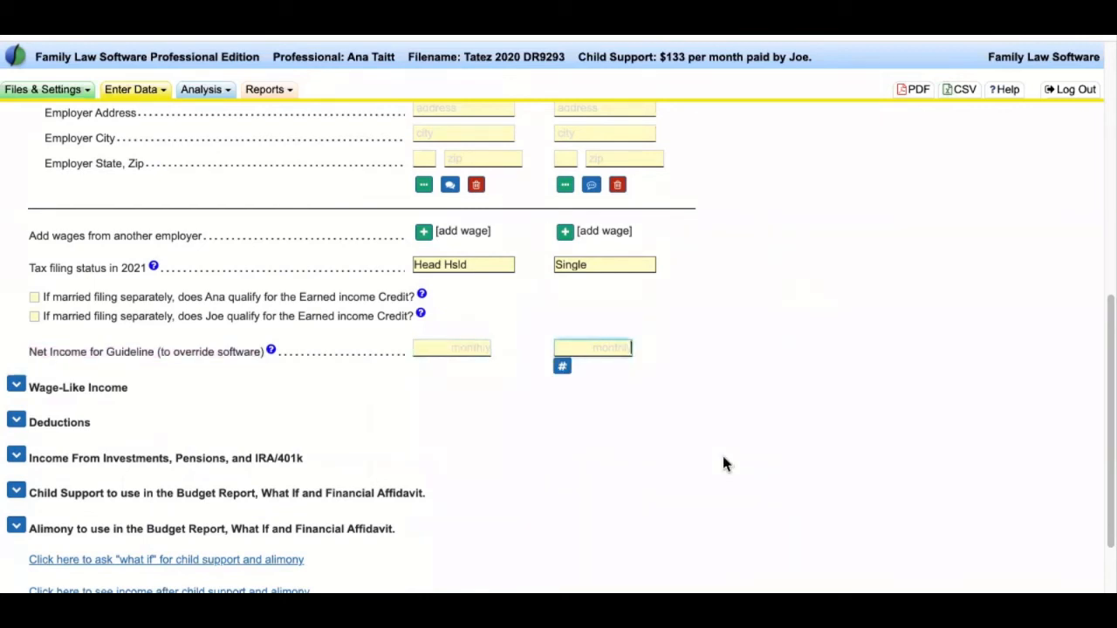
- Add a non-taxable 500-per-month Impute Car income for the paying parent under Wage-Like Income
click(18, 388)
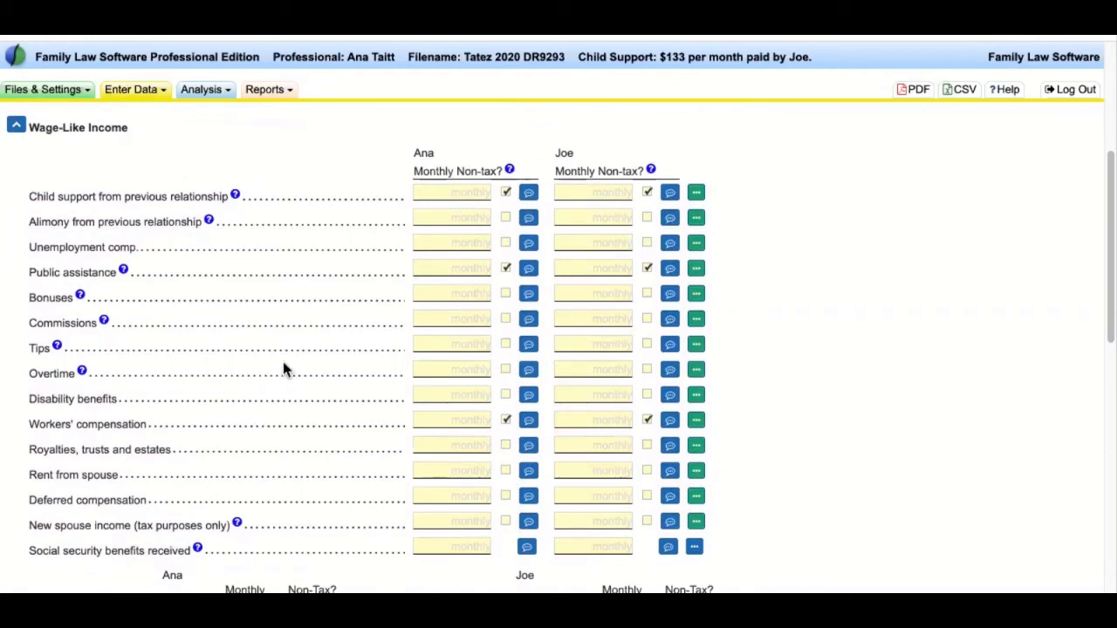
scroll(282, 361, down, 5)
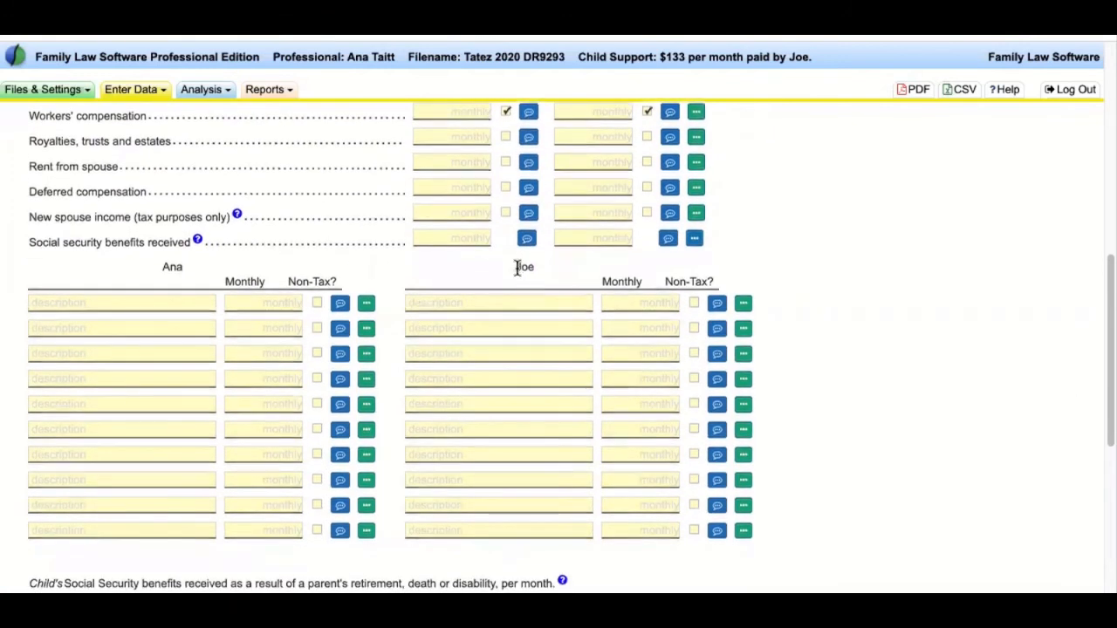
double_click(172, 267)
click(445, 304)
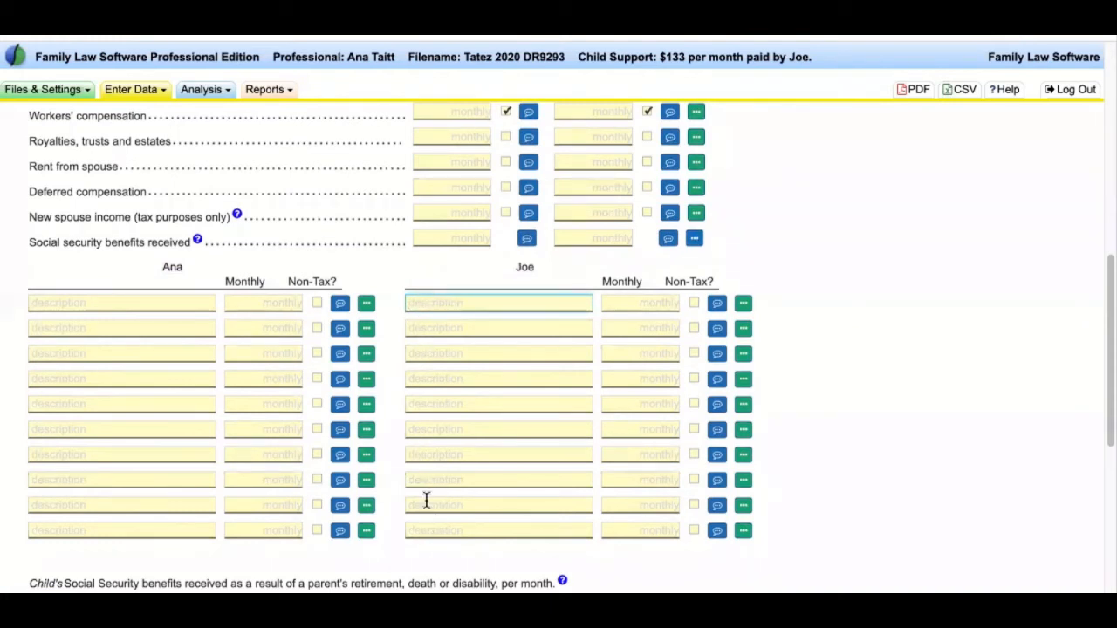
text(Impute Car)
click(630, 307)
text(500)
click(693, 303)
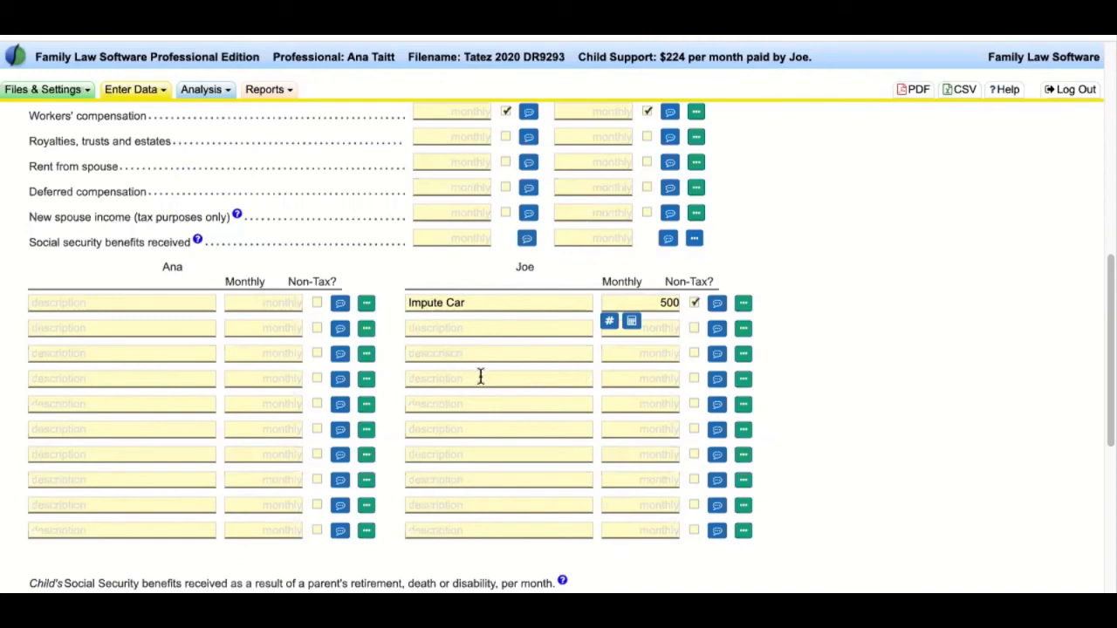
- Review the remaining income lines and expand the Deductions section
scroll(518, 382, down, 3)
drag(32, 423, 399, 421)
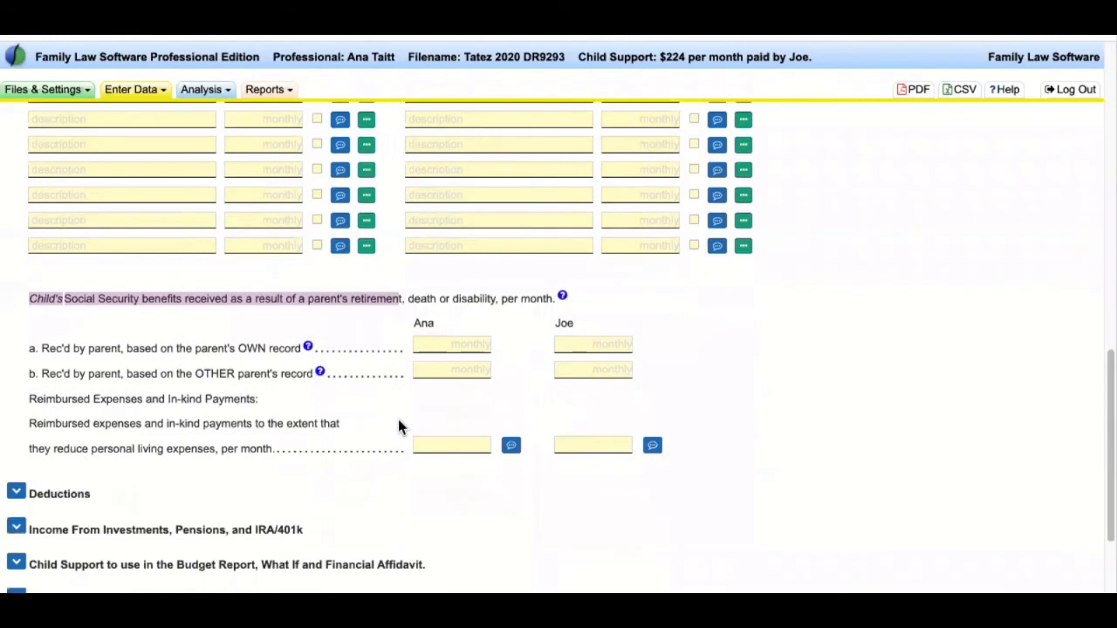
click(158, 303)
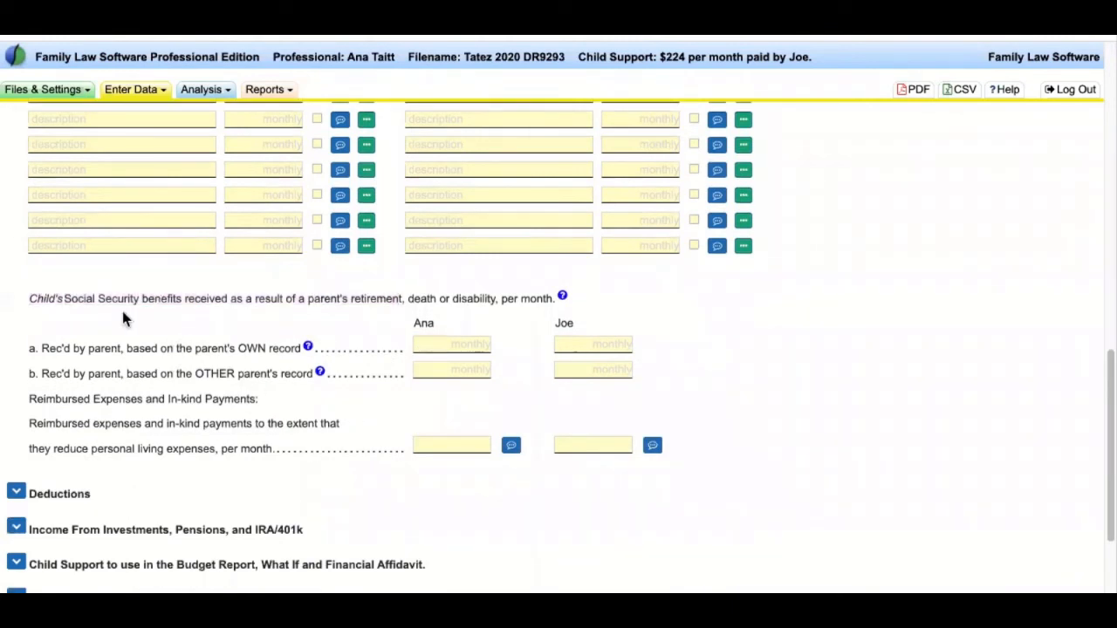
click(17, 494)
scroll(387, 435, down, 5)
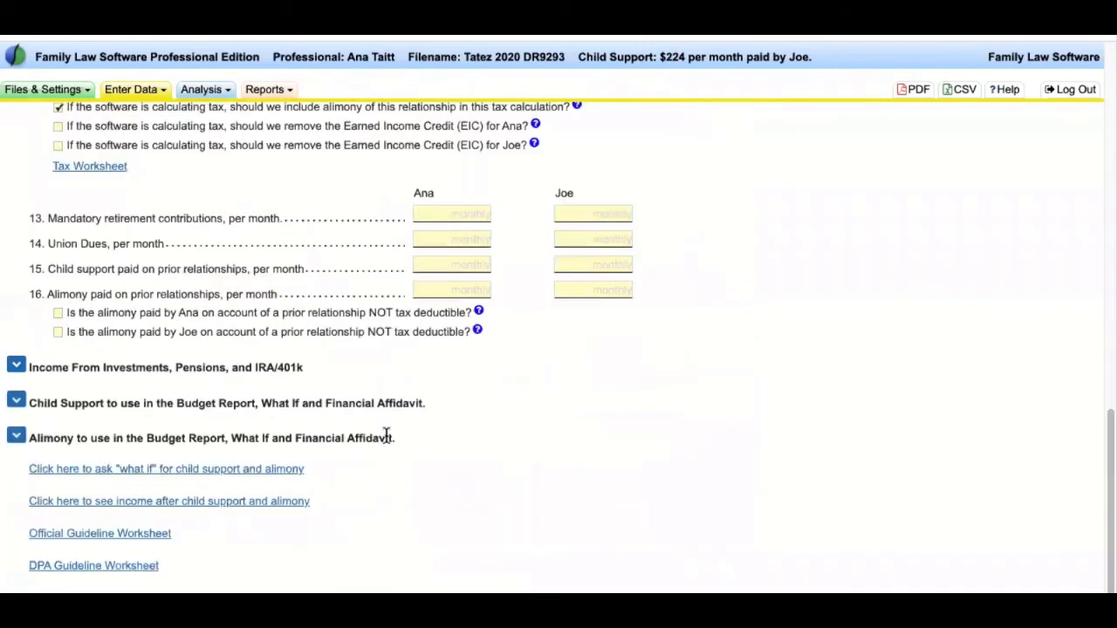
- Review the health and dental insurance lines in Deductions
scroll(386, 435, up, 10)
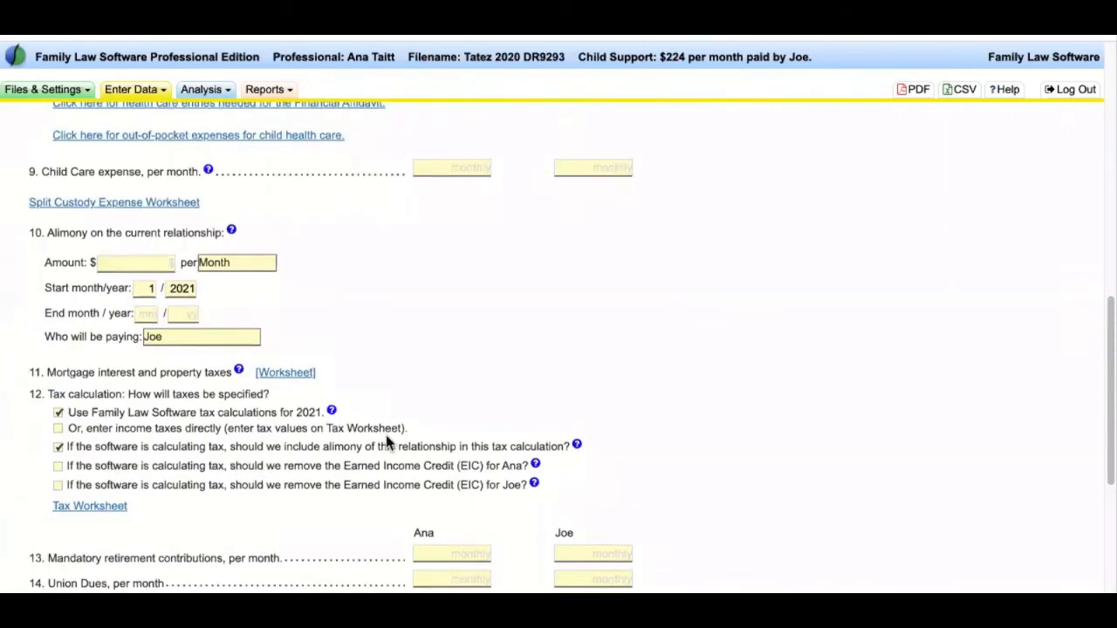
scroll(386, 439, down, 5)
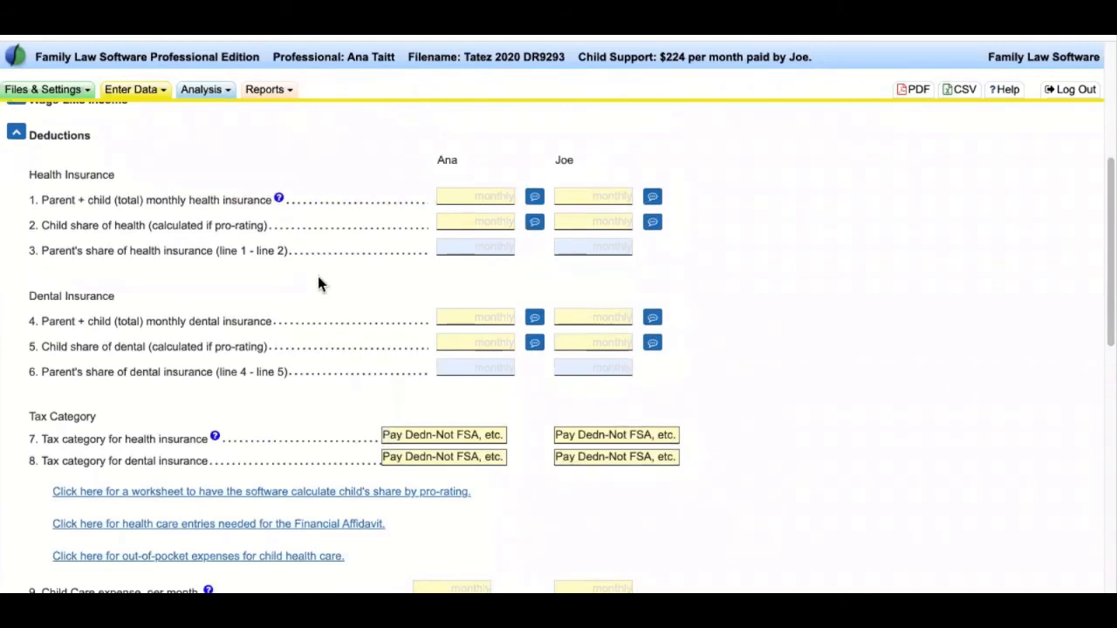
drag(27, 170, 221, 346)
click(334, 309)
mouse_move(29, 174)
mouse_down()
mouse_move(87, 290)
mouse_move(174, 371)
mouse_up()
click(349, 329)
mouse_move(41, 200)
mouse_down()
mouse_move(157, 217)
mouse_move(245, 218)
mouse_move(266, 201)
mouse_move(337, 214)
mouse_up()
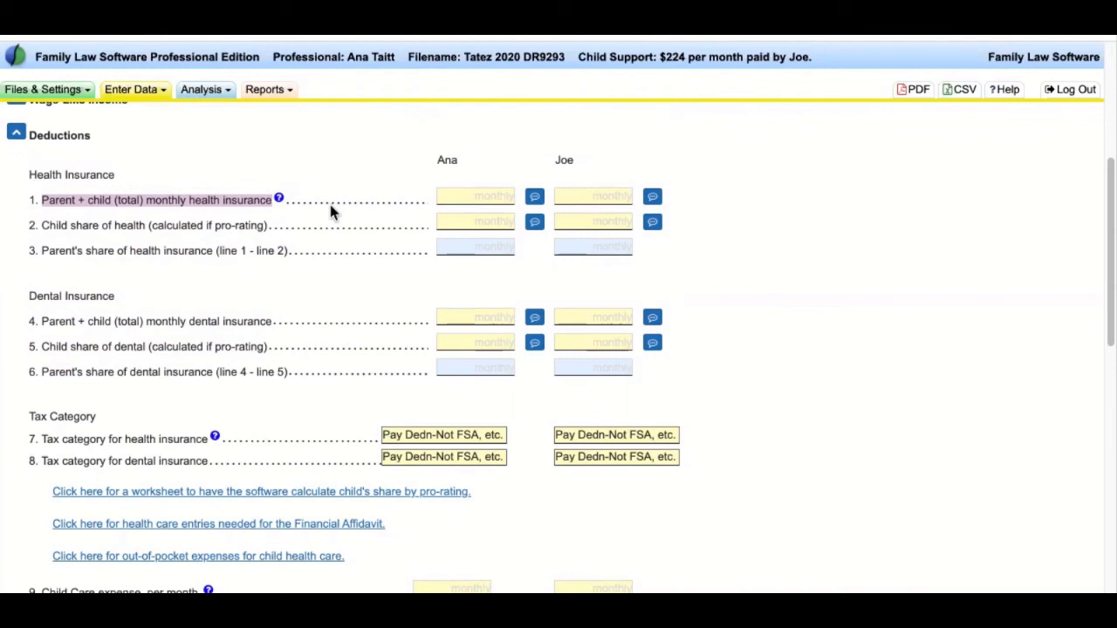
- Enter 500 monthly health insurance and a 300 child share for the receiving parent
triple_click(441, 159)
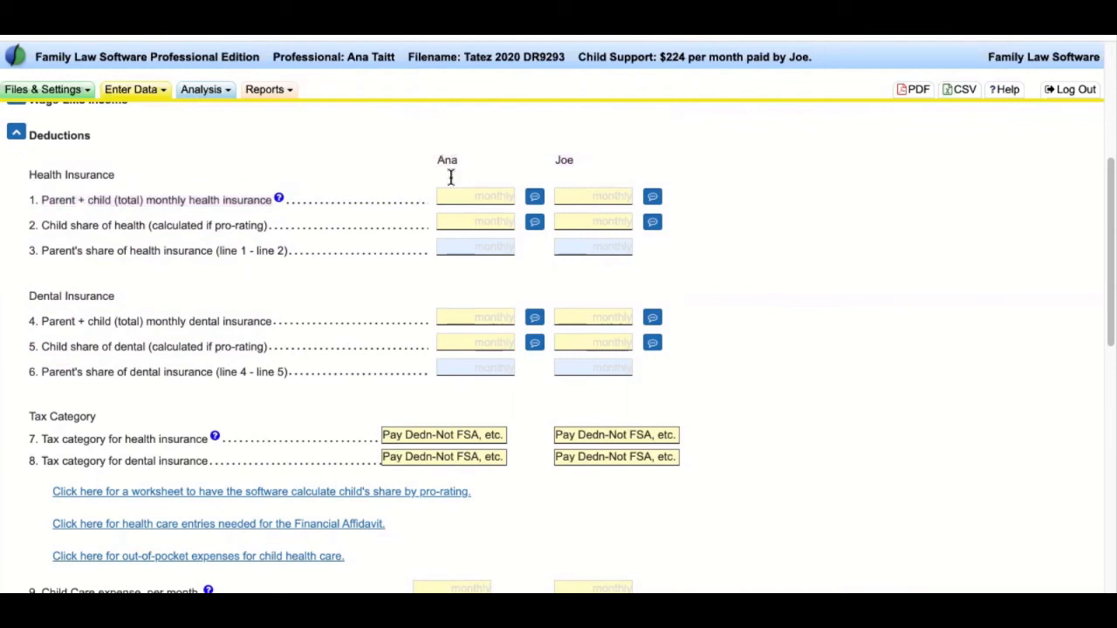
click(474, 192)
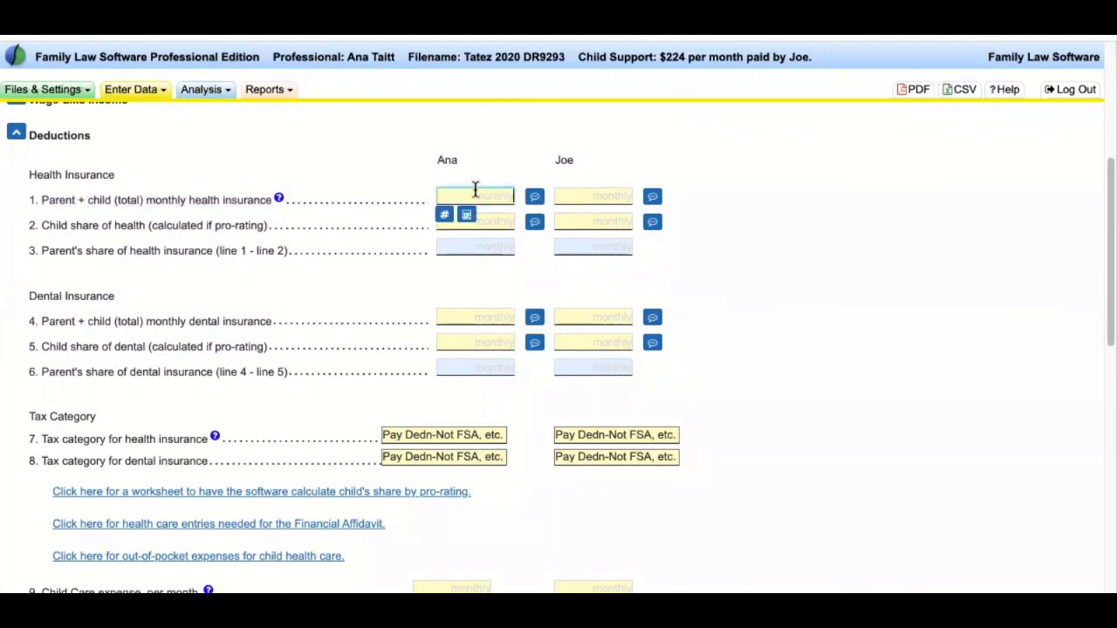
text(500)
key(Tab)
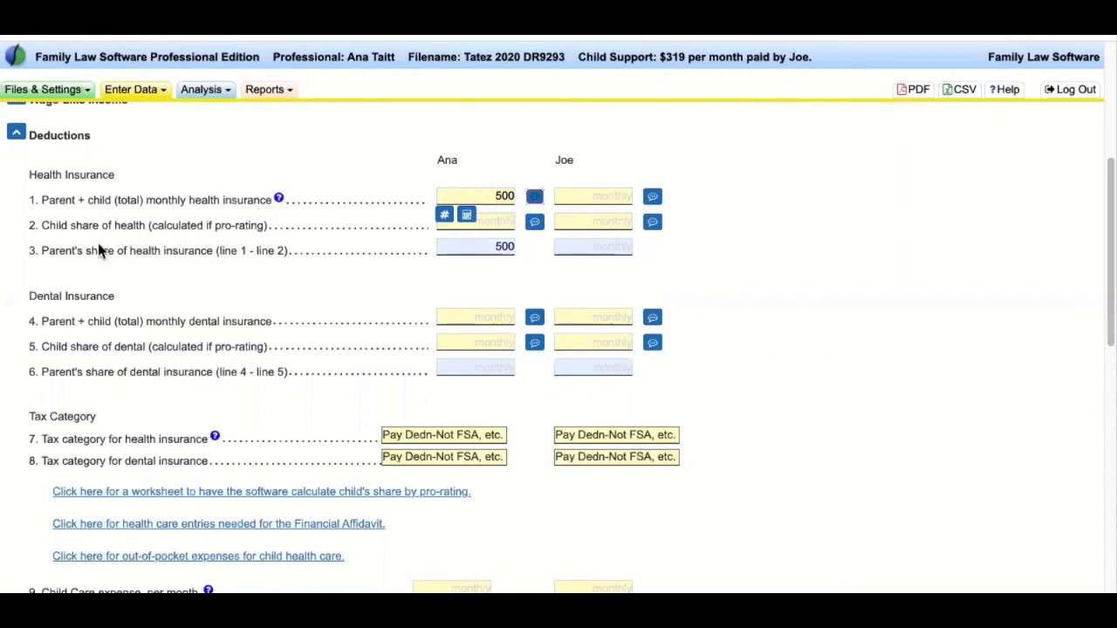
drag(41, 226, 283, 235)
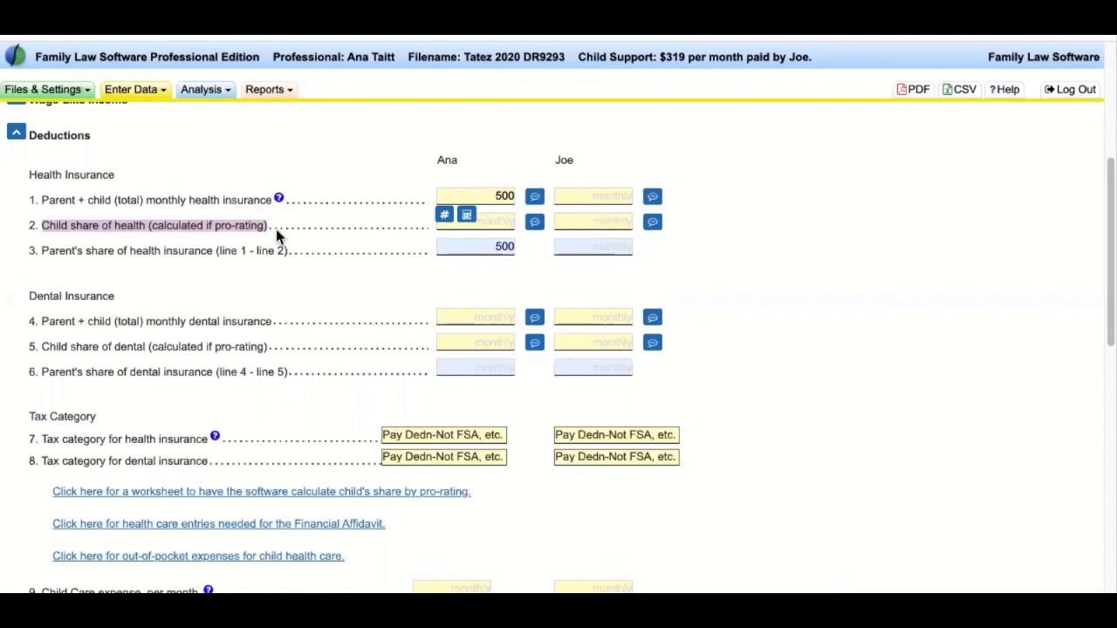
click(503, 221)
text(300)
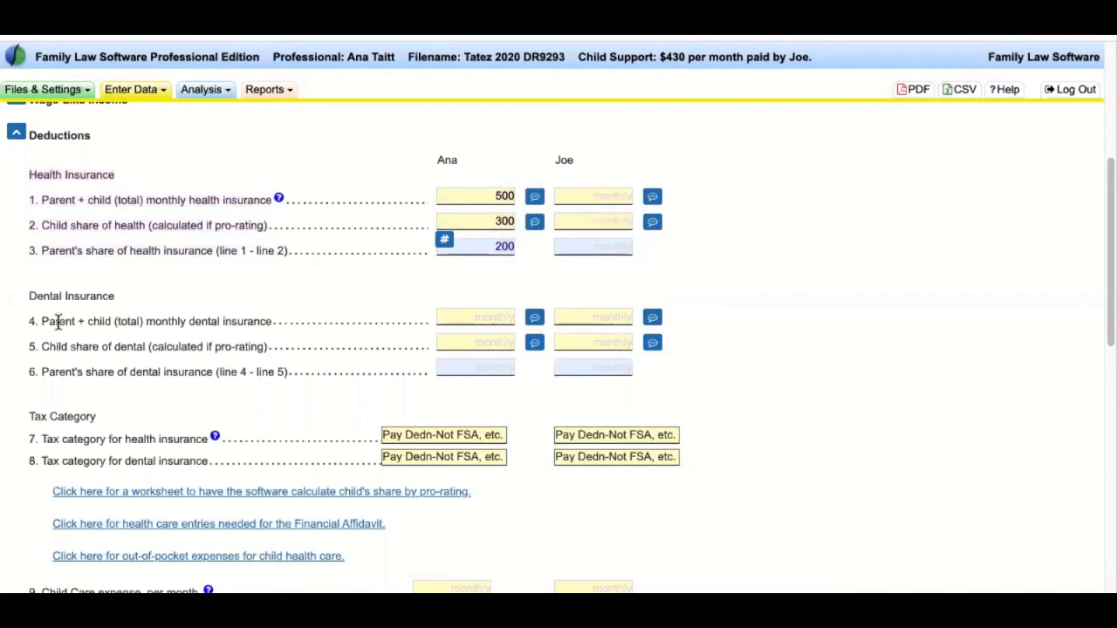
drag(28, 295, 320, 385)
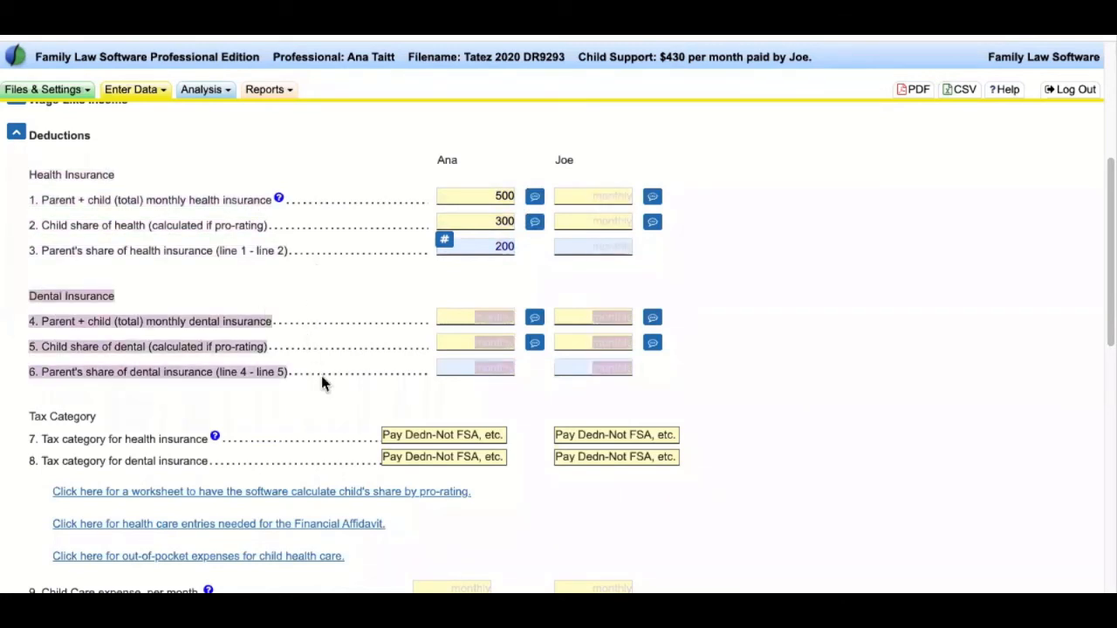
scroll(302, 262, down, 1)
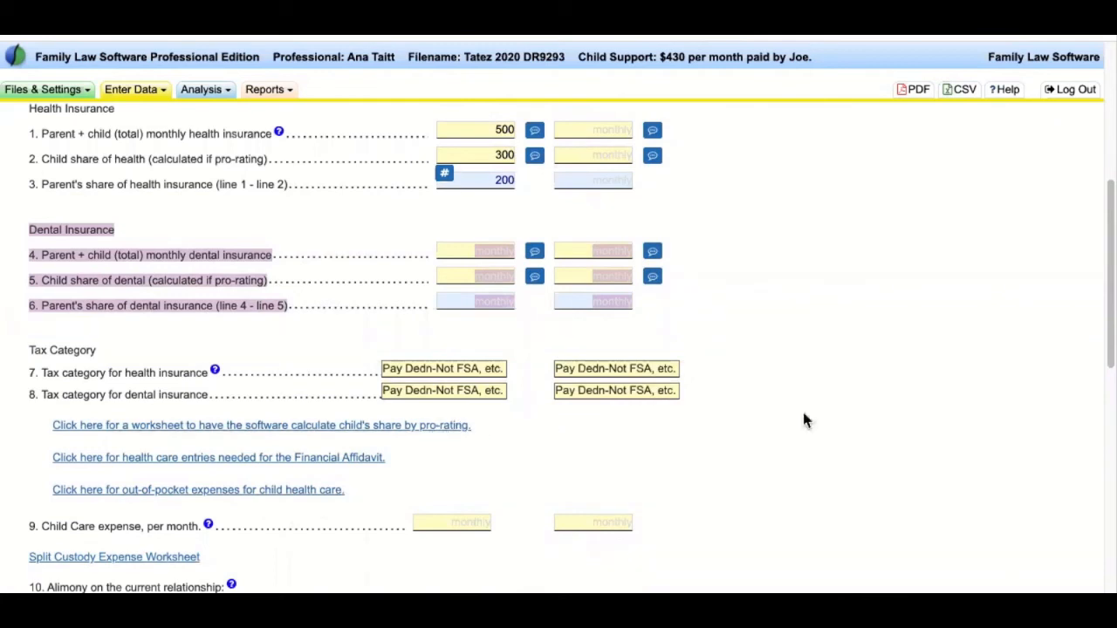
scroll(808, 419, up, 1)
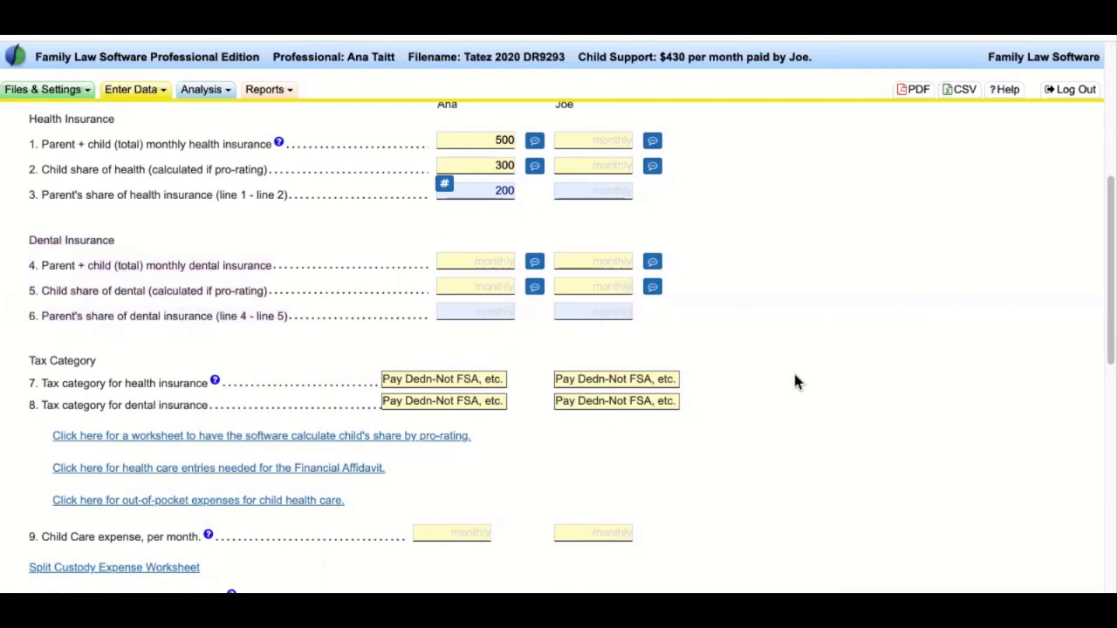
scroll(795, 381, up, 1)
scroll(6, 491, down, 1)
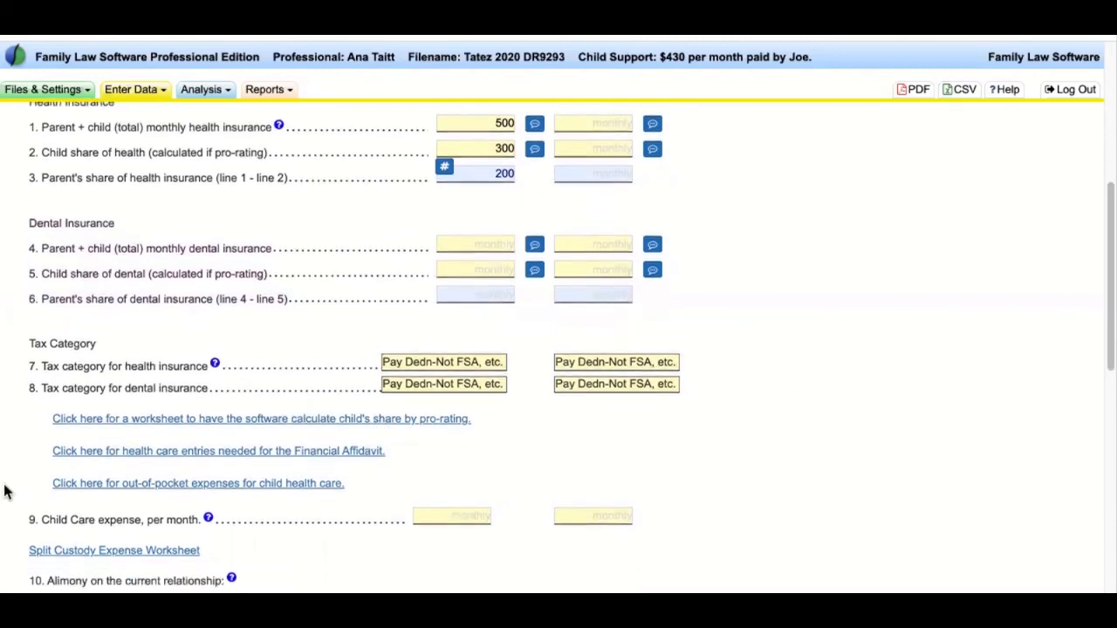
scroll(35, 431, down, 4)
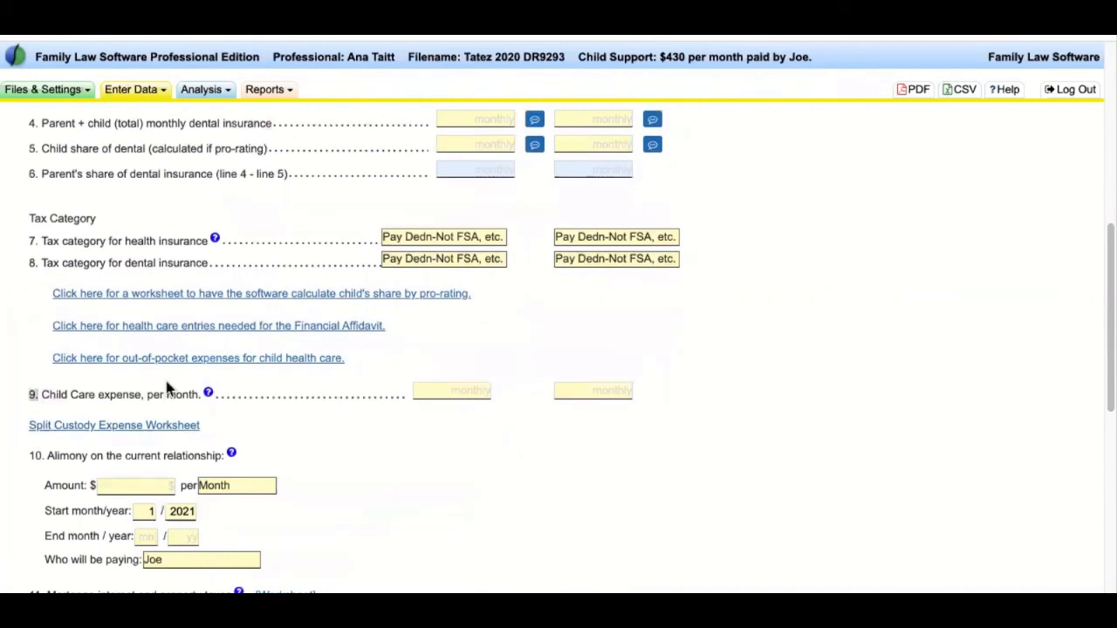
scroll(296, 416, down, 3)
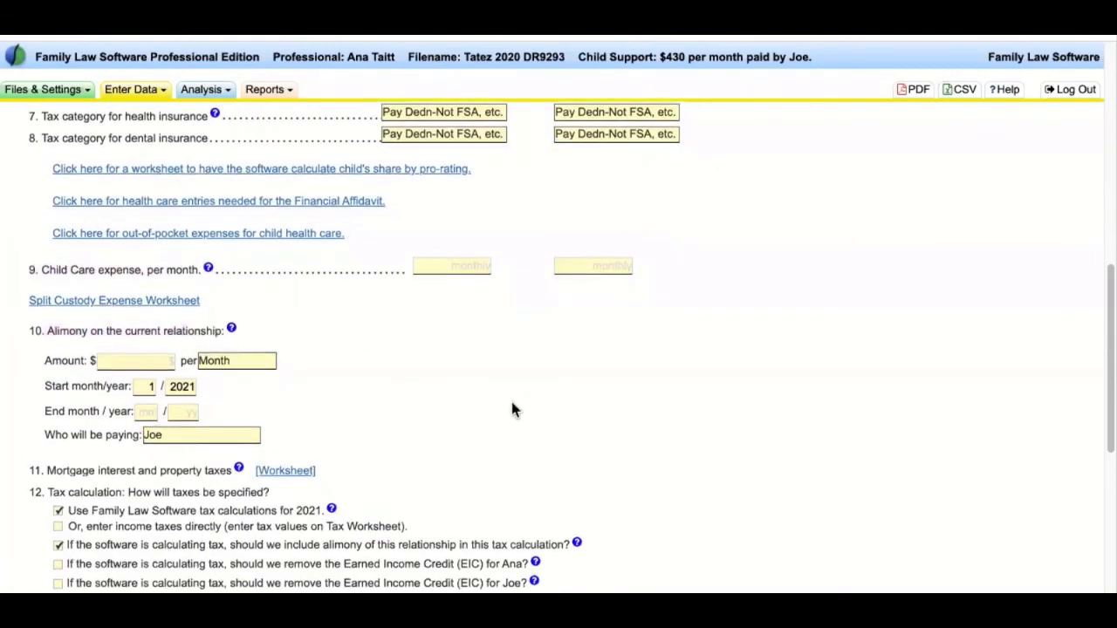
scroll(511, 410, down, 1)
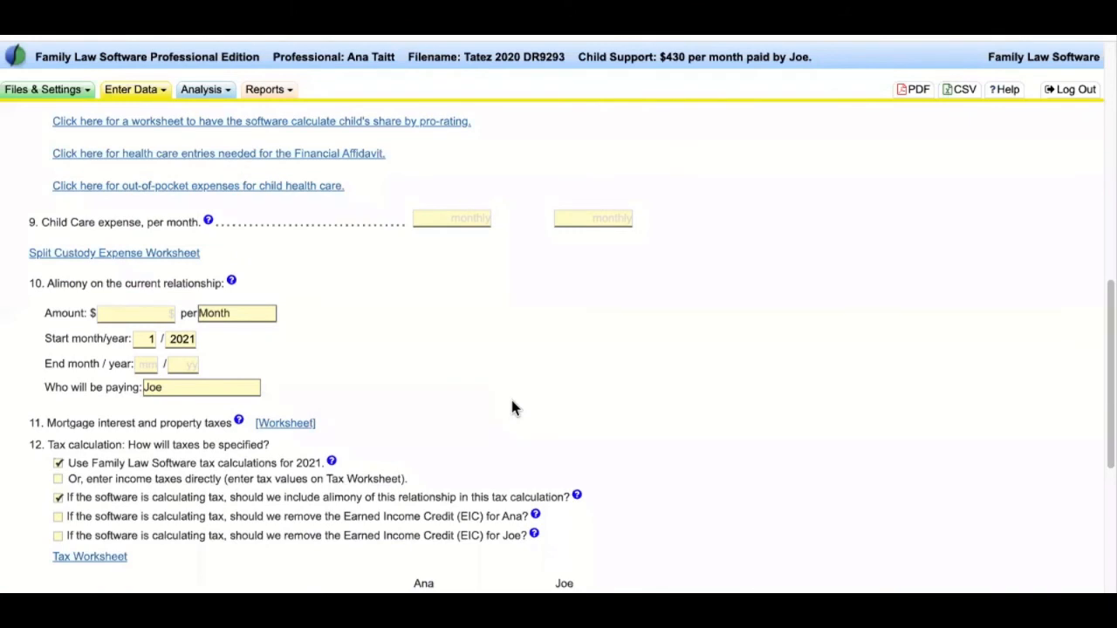
scroll(512, 408, down, 2)
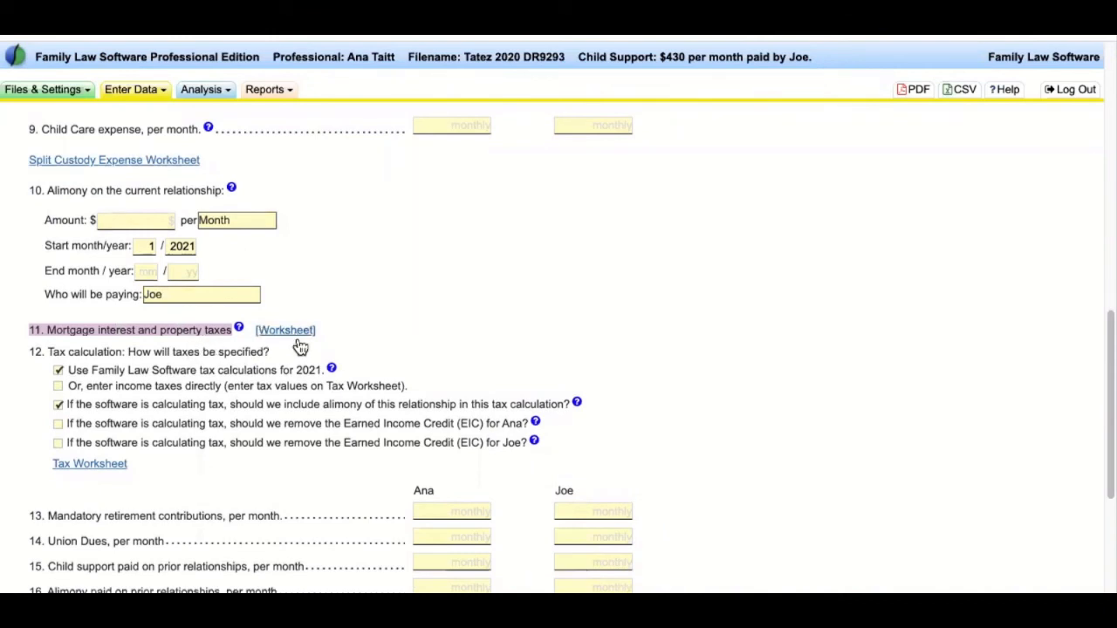
scroll(33, 352, down, 1)
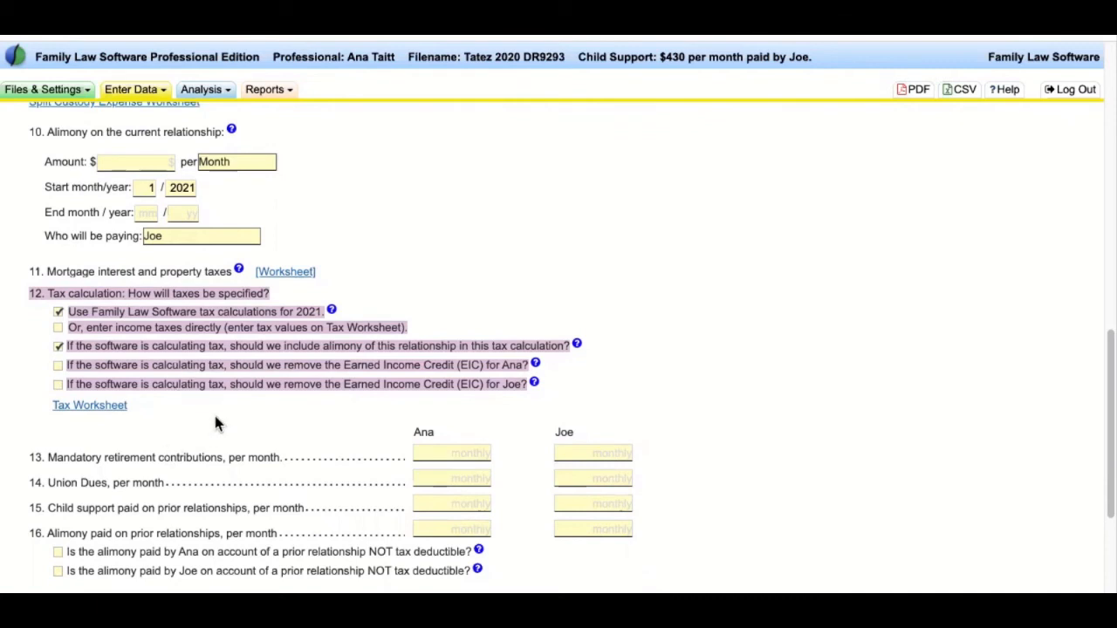
- Review both parties' income tax, FICA and Medicare in the tax worksheet, then reach the Alimony questions
click(108, 407)
scroll(245, 407, up, 5)
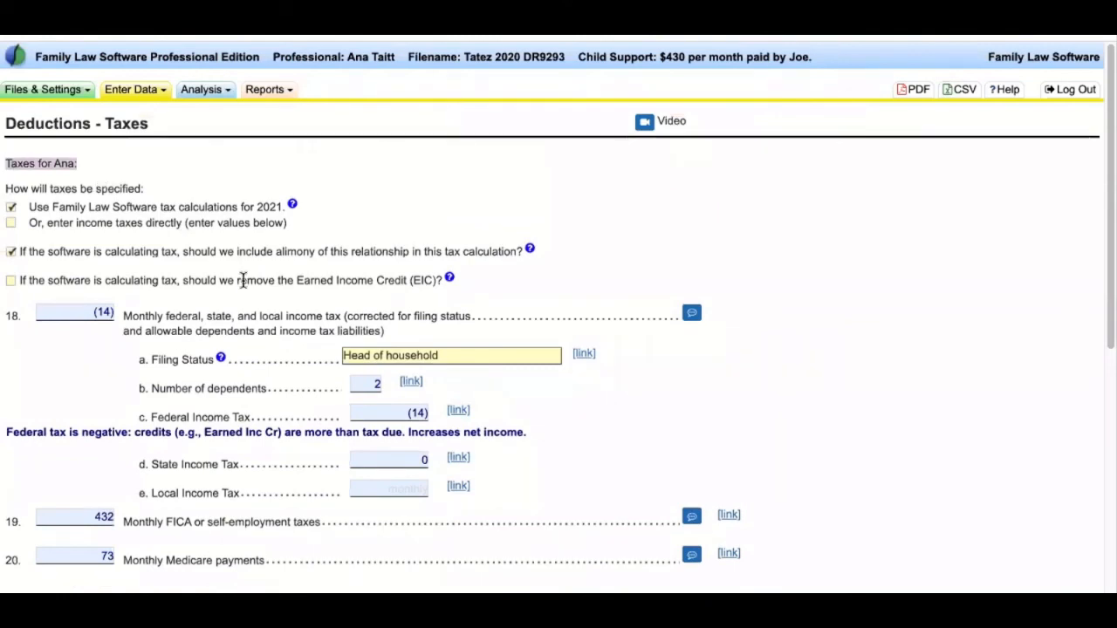
scroll(83, 190, down, 2)
scroll(83, 190, down, 1)
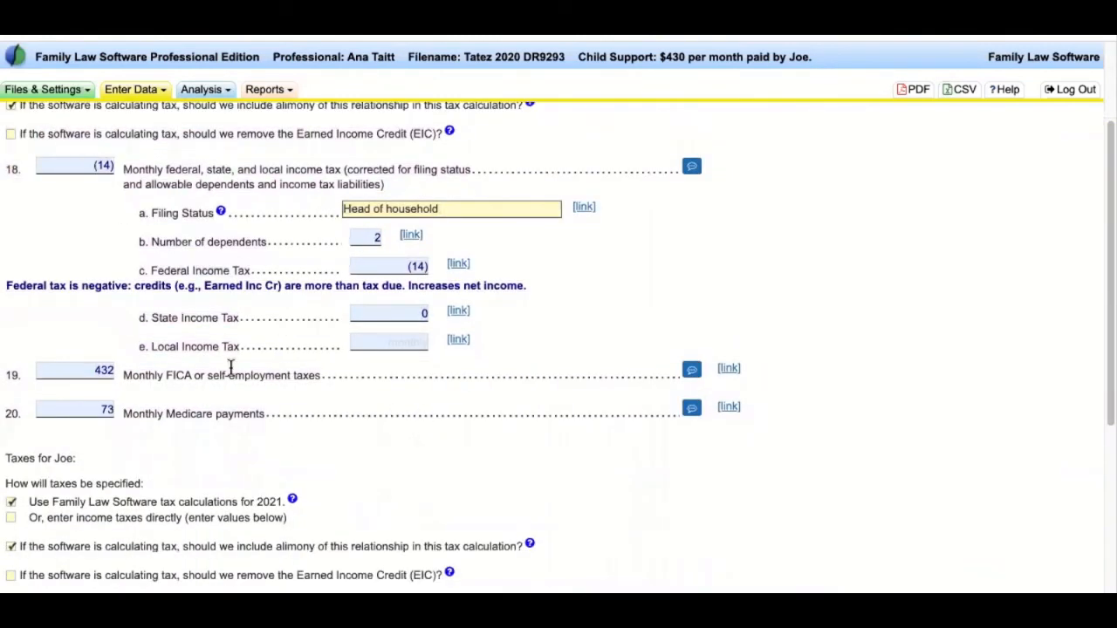
scroll(230, 368, down, 6)
drag(11, 180, 310, 440)
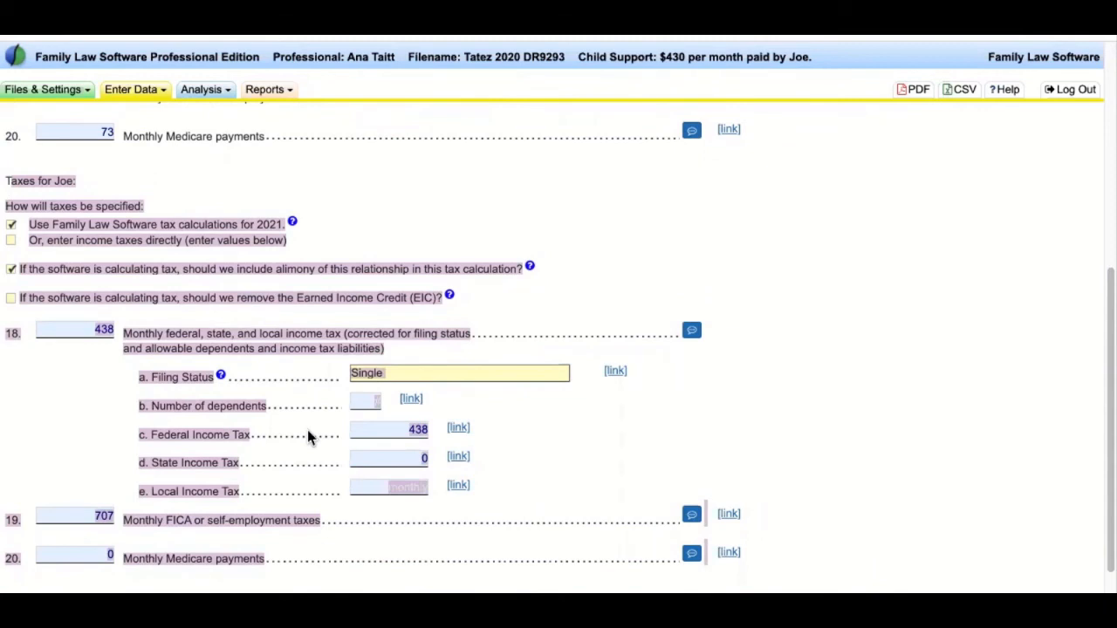
click(431, 257)
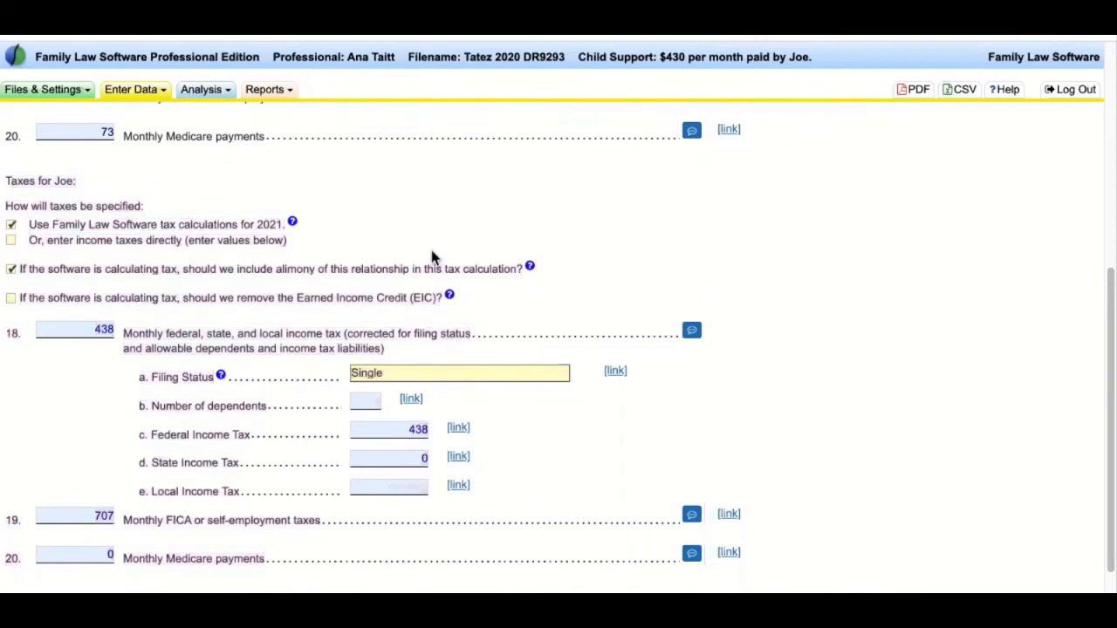
scroll(433, 255, up, 8)
scroll(401, 227, up, 2)
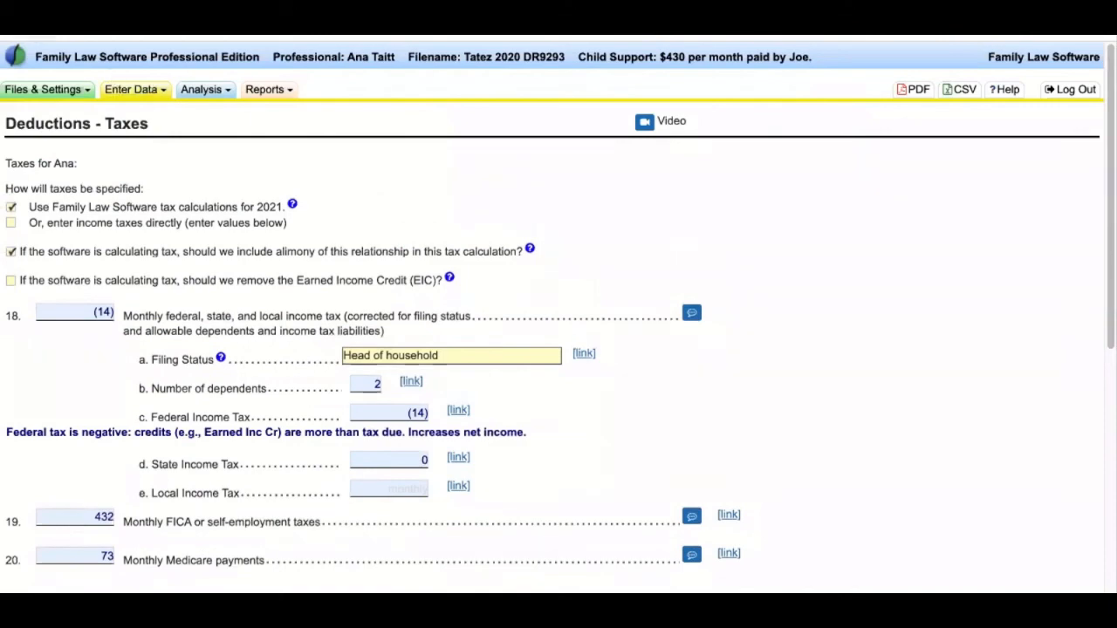
scroll(273, 345, down, 15)
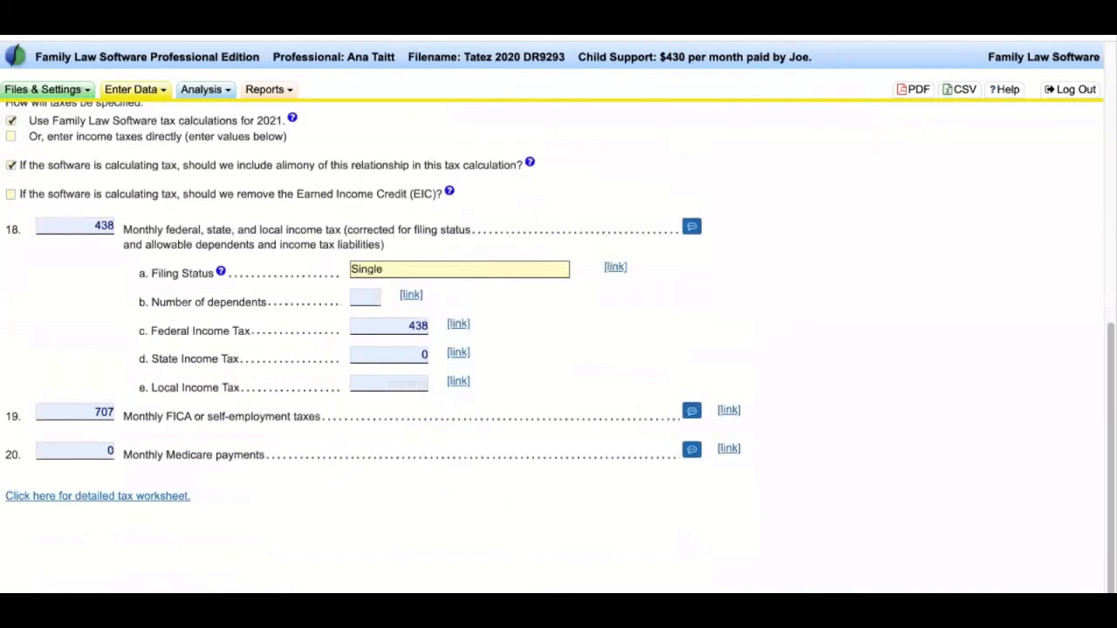
scroll(272, 347, down, 10)
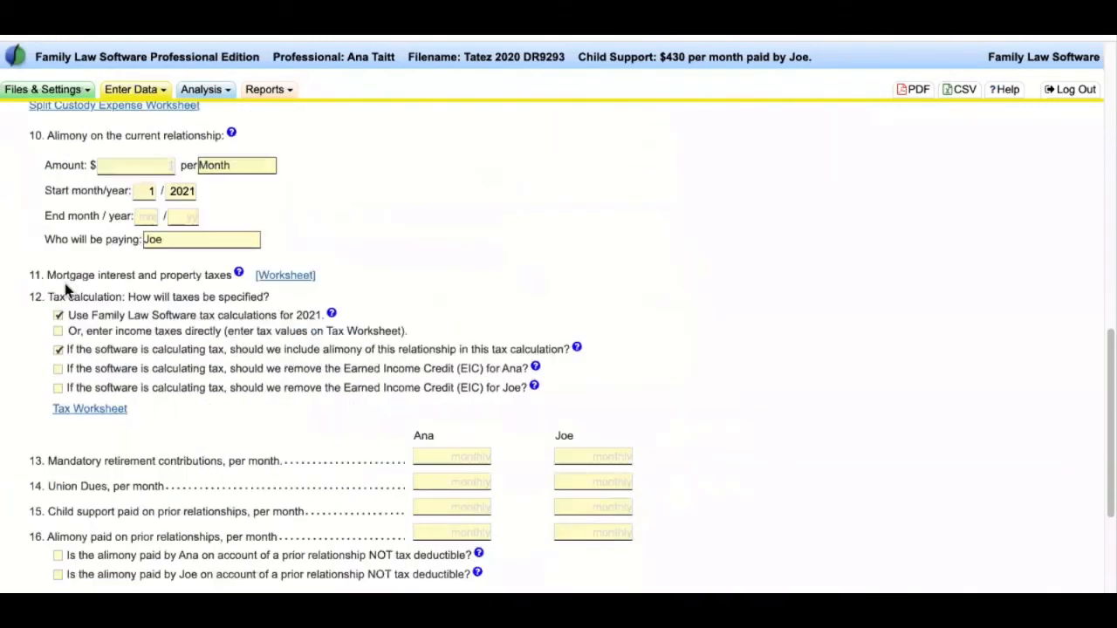
- Review the tax calculation text and deduction lines 13–16
drag(68, 296, 222, 441)
click(222, 440)
scroll(174, 393, down, 5)
scroll(182, 316, up, 1)
drag(30, 204, 322, 319)
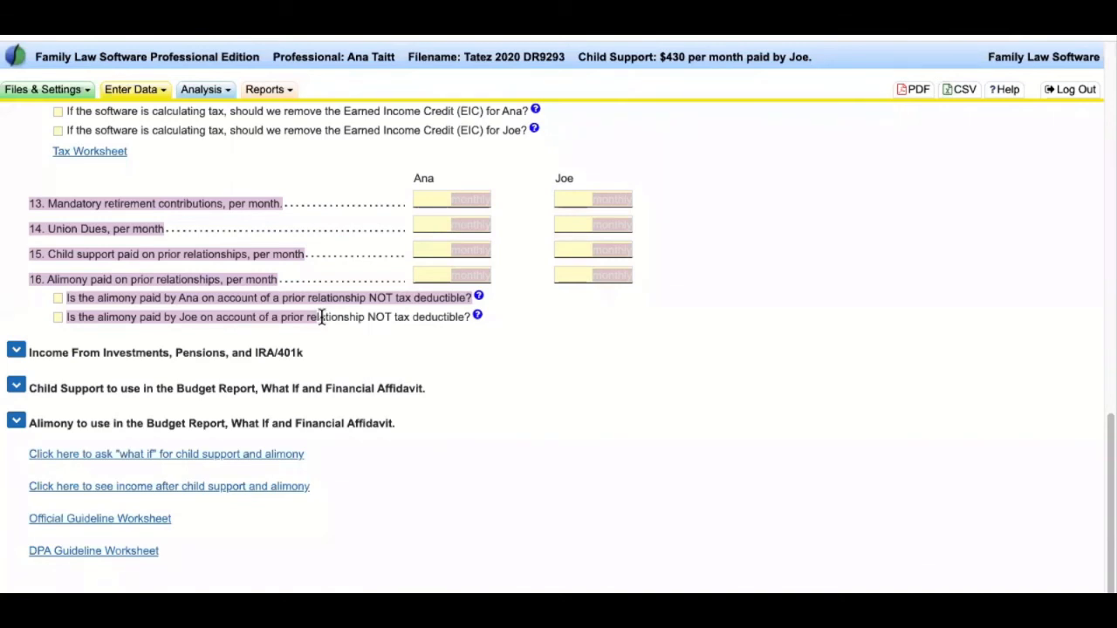
click(615, 98)
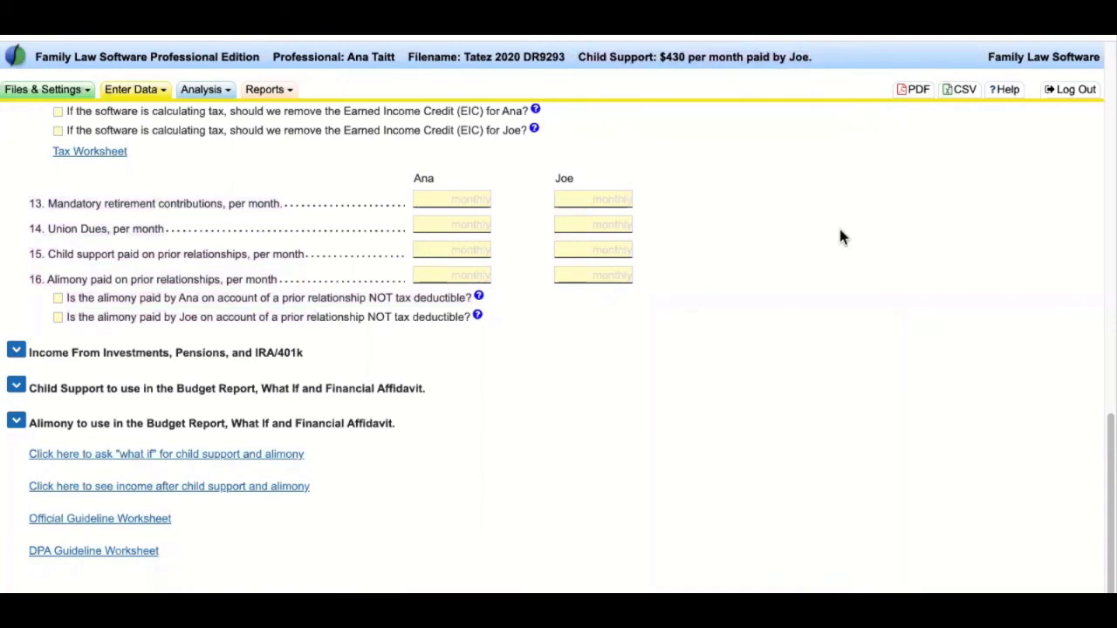
- Check the investment income, Child Support and Alimony headings, then bring up the Reports menu
drag(362, 351, 20, 356)
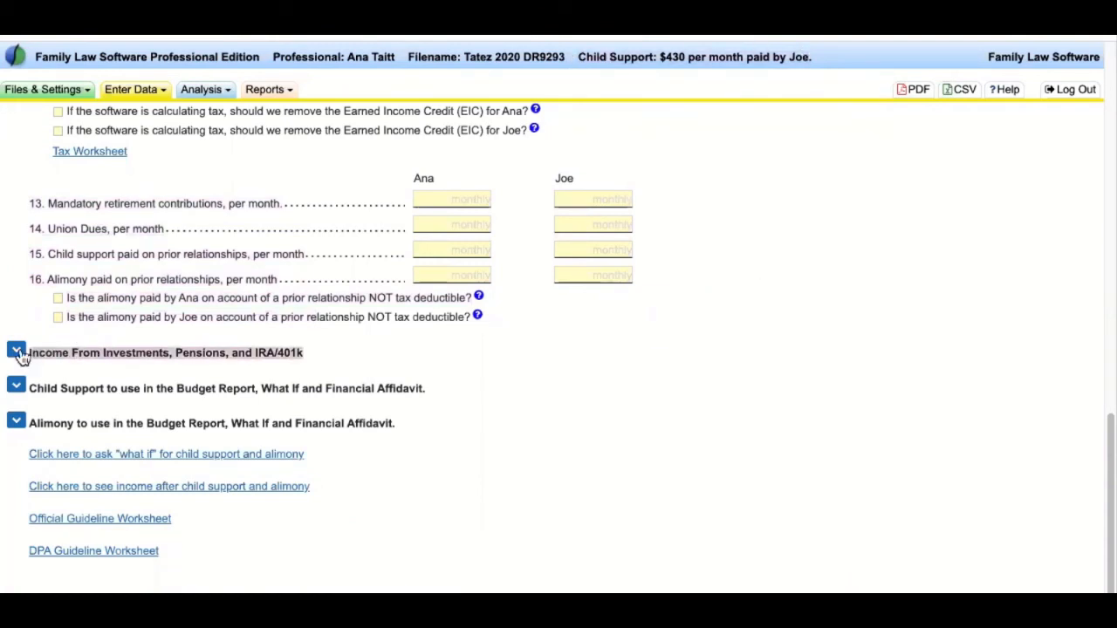
click(175, 320)
drag(32, 386, 389, 421)
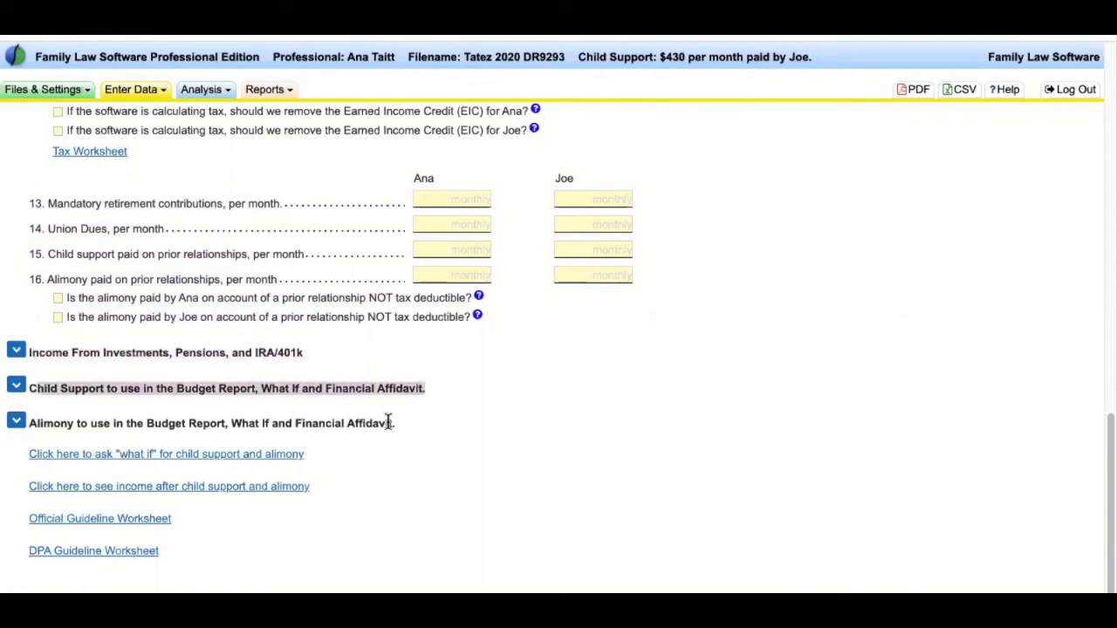
click(536, 443)
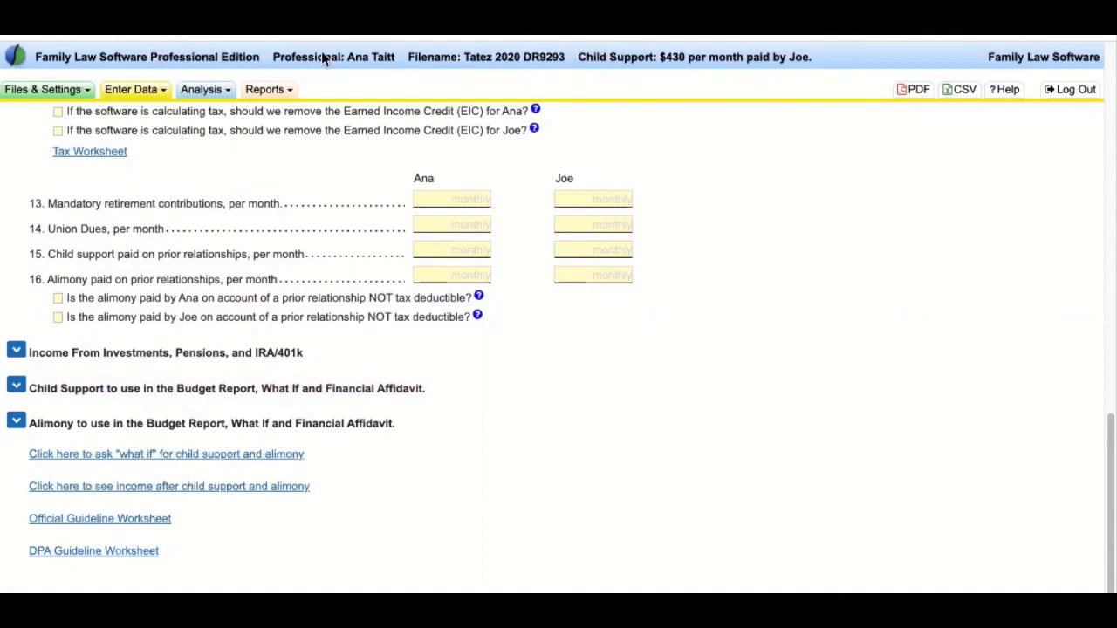
click(290, 94)
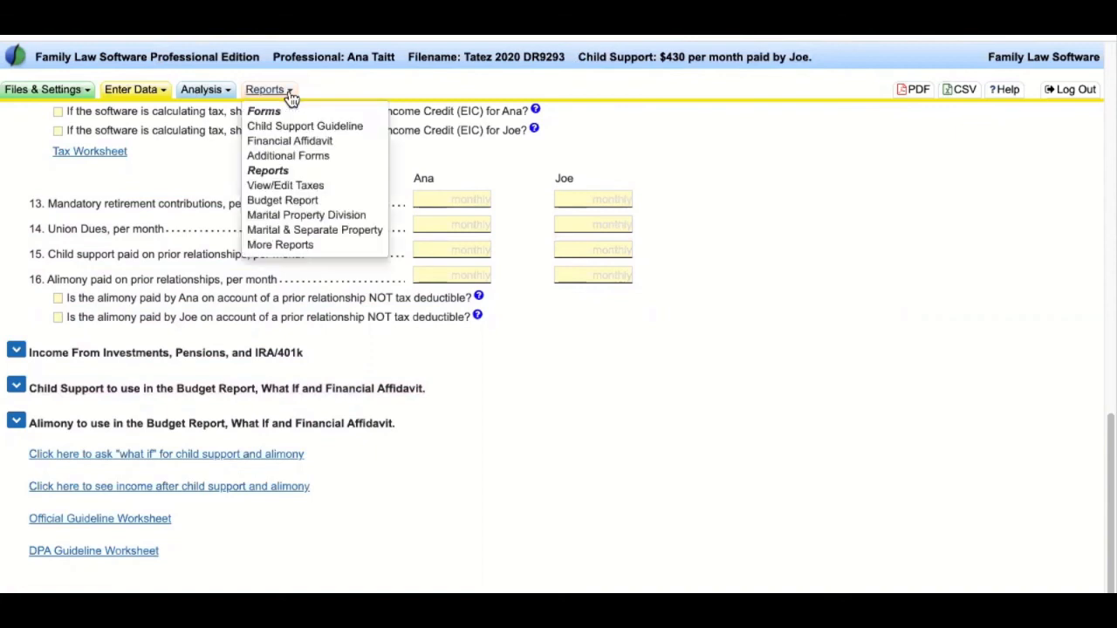
- Open the Child Support Guideline worksheet and review it down to the presumed support line 21
click(332, 125)
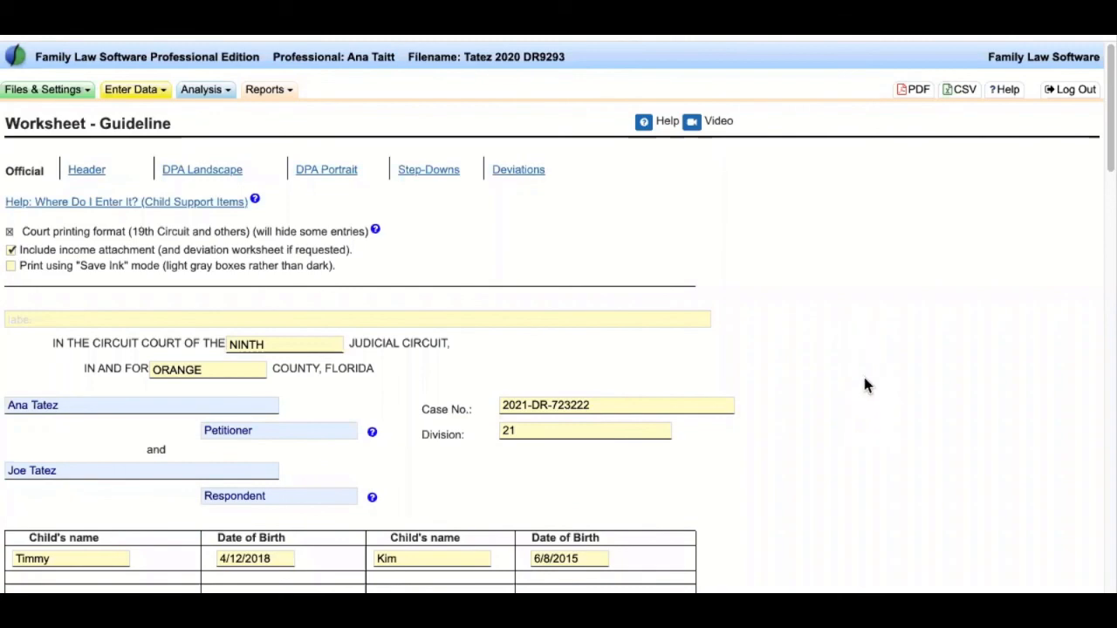
scroll(864, 385, down, 4)
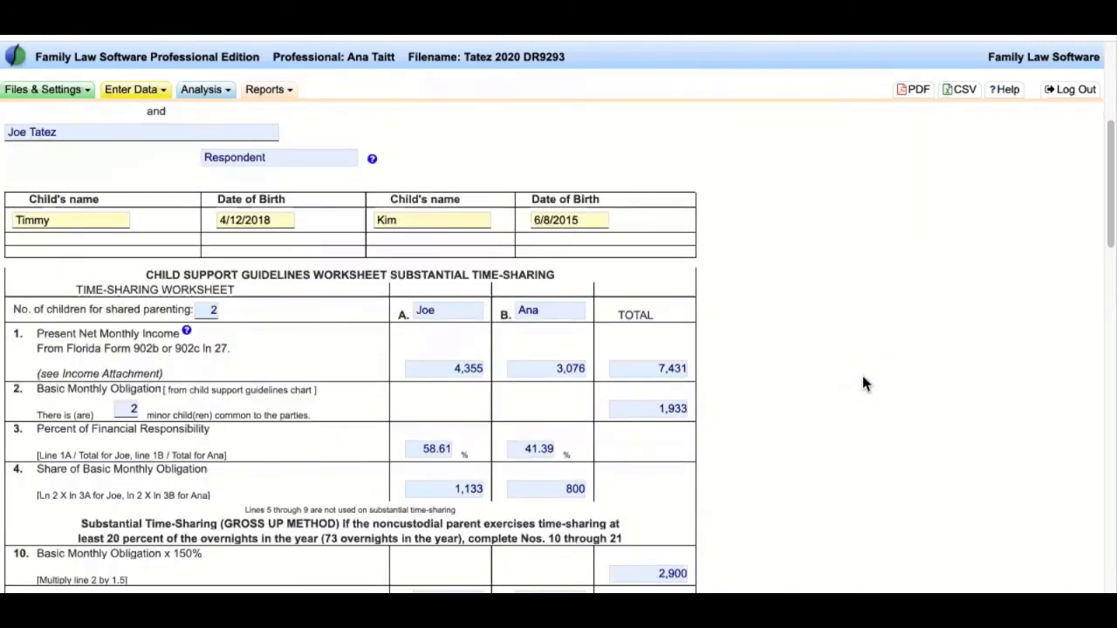
scroll(324, 294, up, 5)
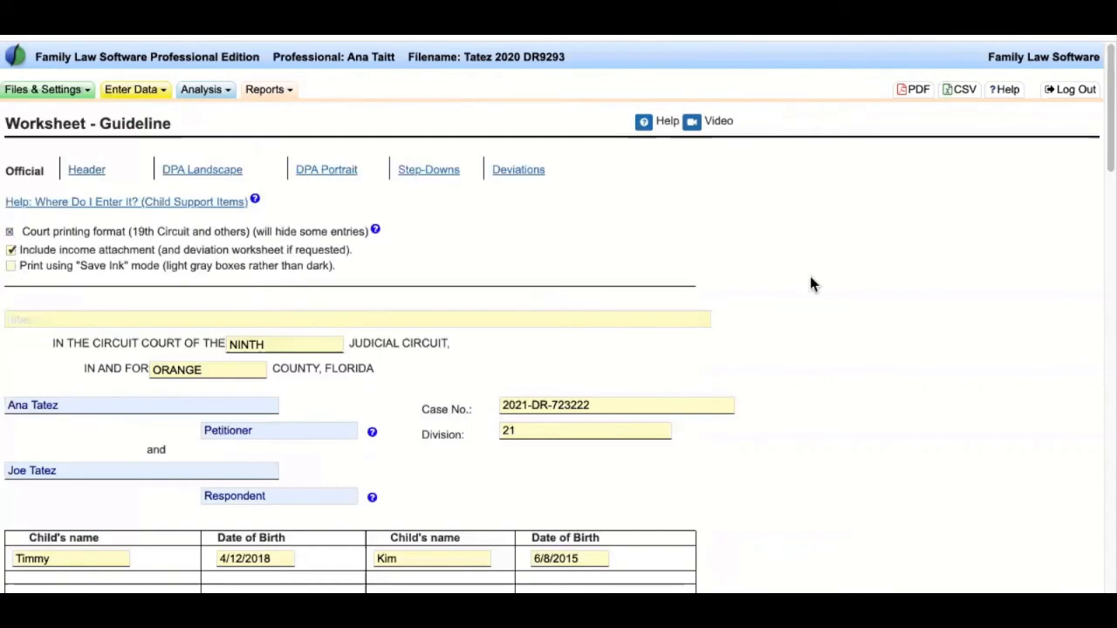
scroll(809, 278, down, 4)
scroll(810, 278, up, 2)
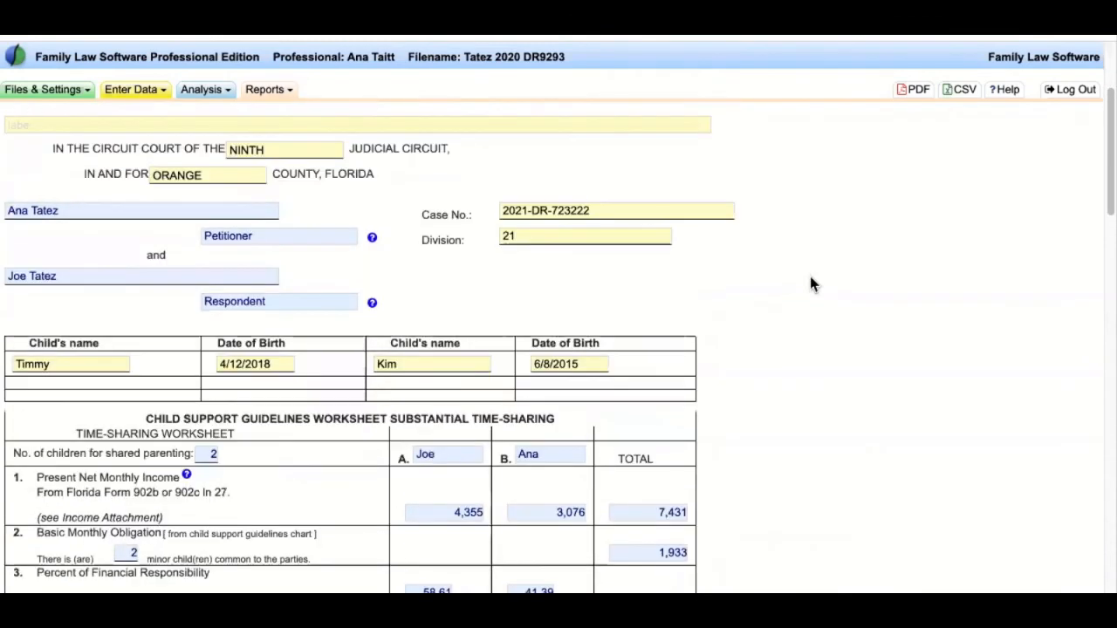
scroll(811, 284, down, 3)
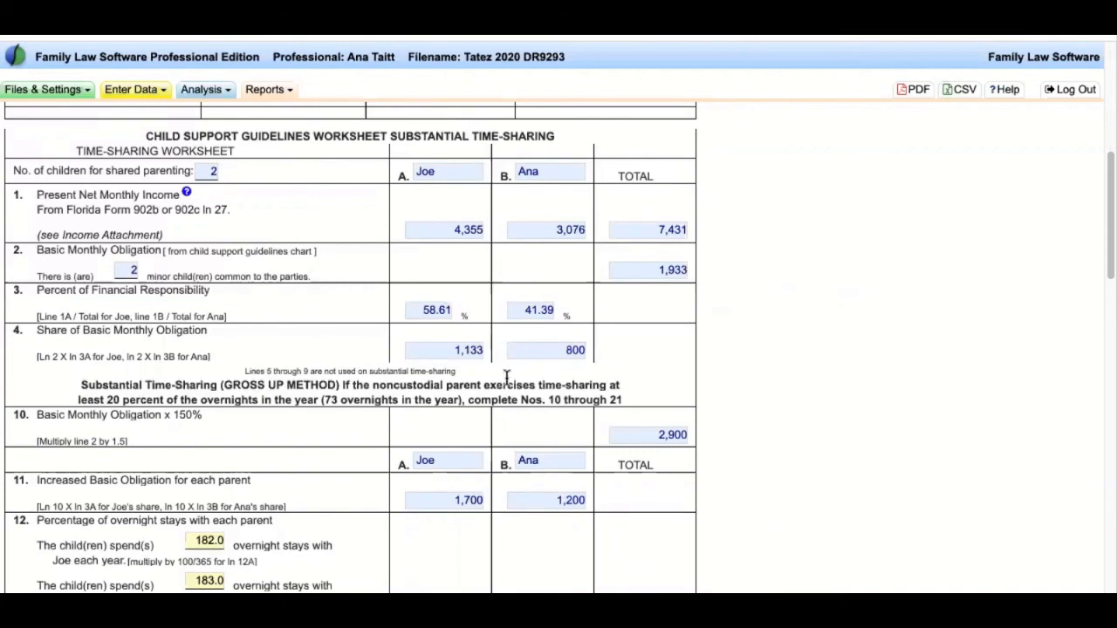
scroll(506, 377, down, 3)
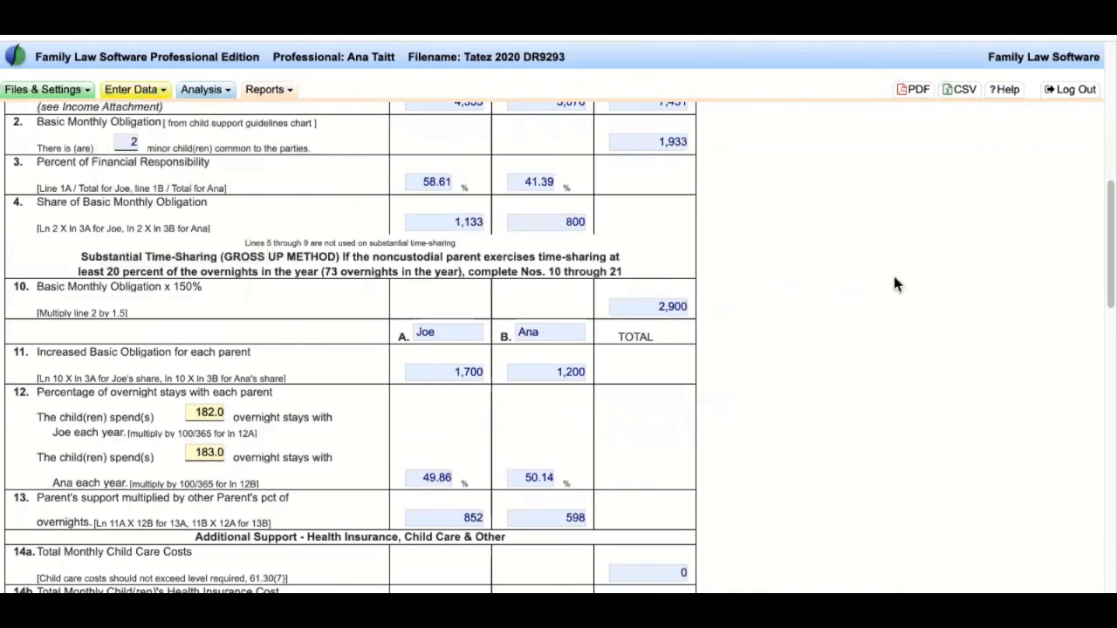
scroll(895, 283, down, 10)
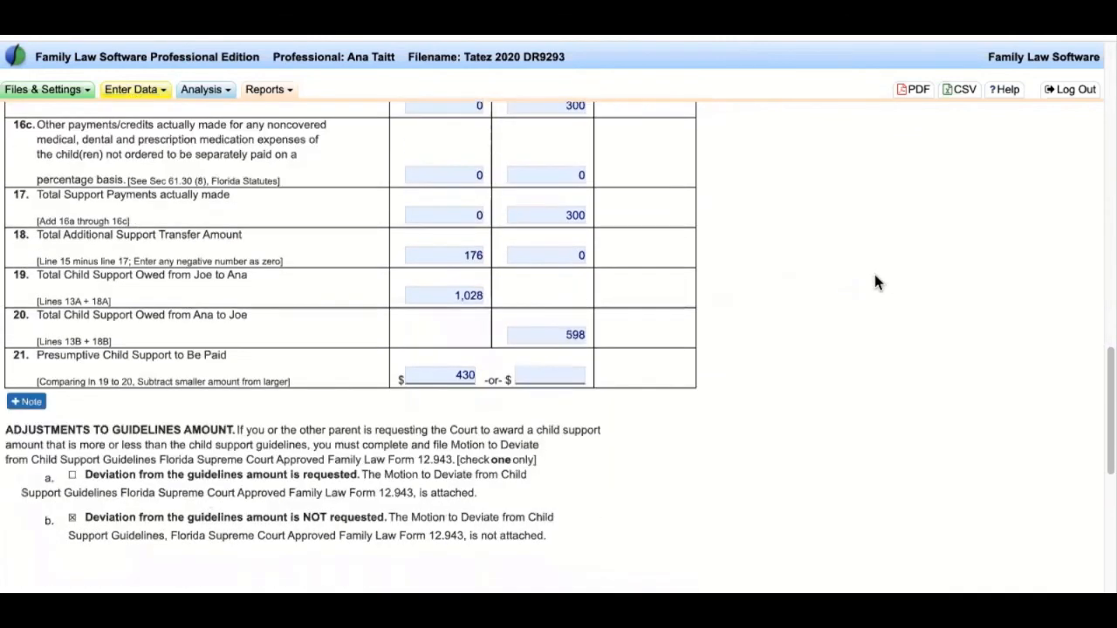
scroll(877, 282, down, 3)
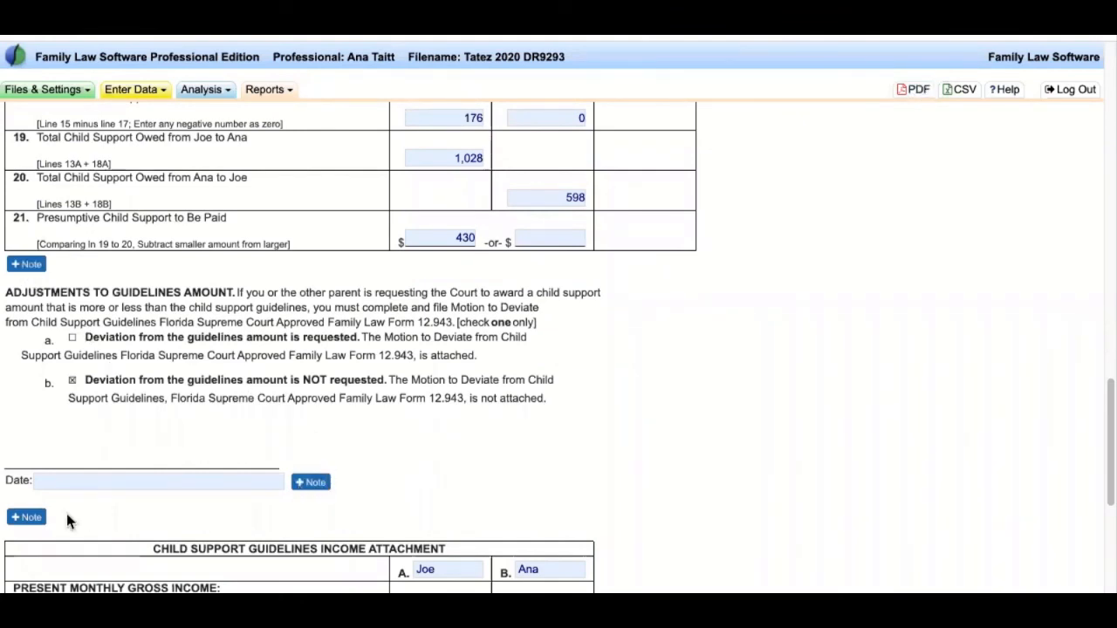
click(39, 272)
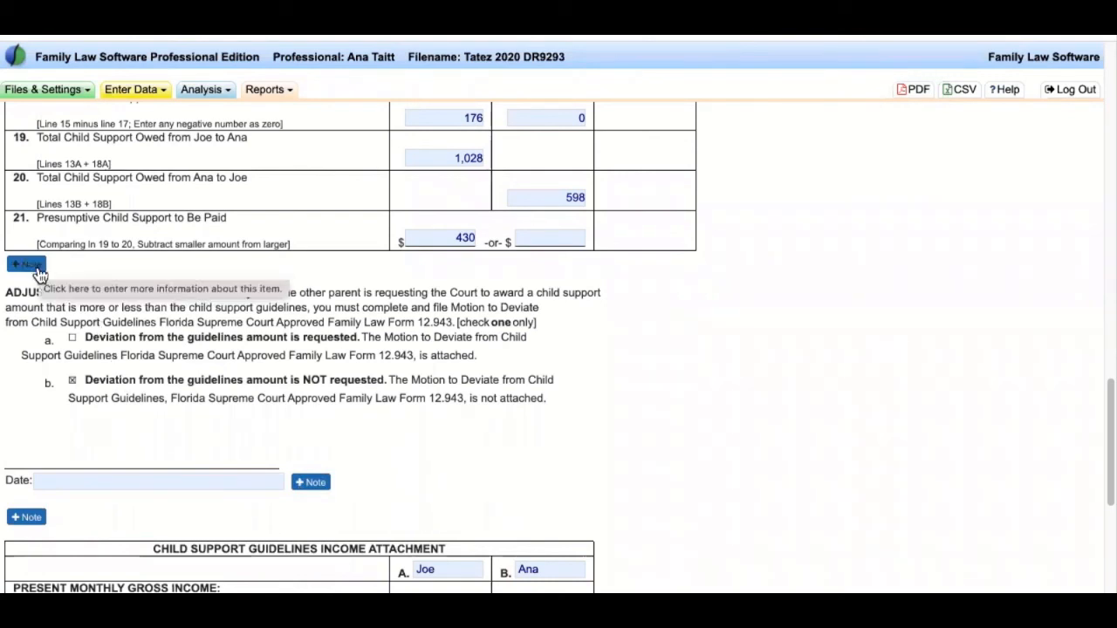
- Enter the title 50/50 in the blank header field above the Ninth Circuit, Orange County caption
scroll(154, 259, up, 15)
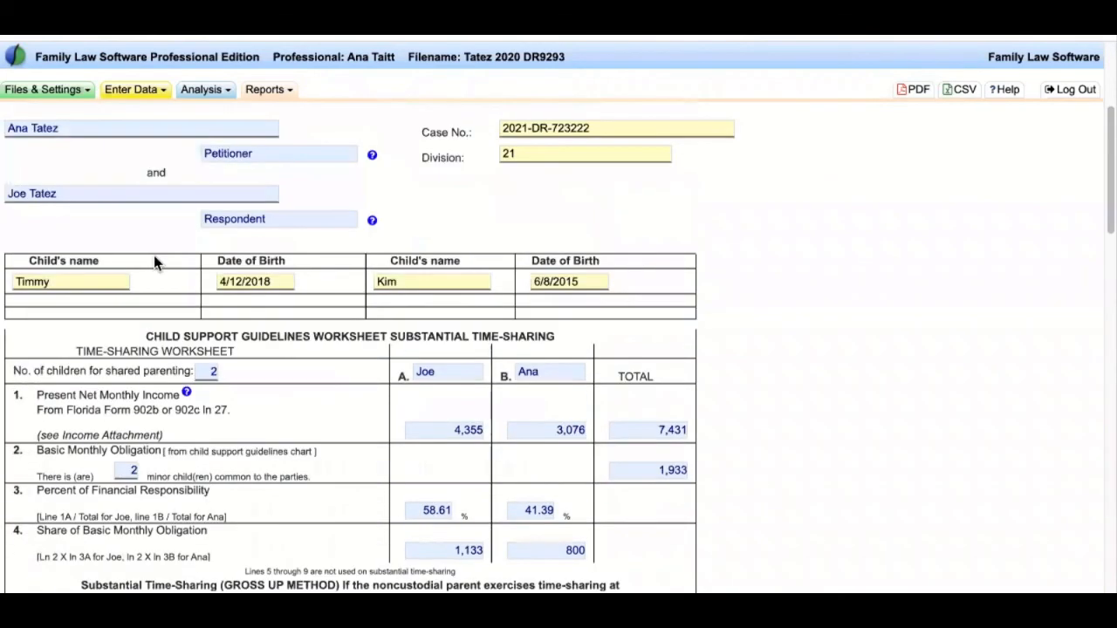
scroll(153, 256, up, 3)
click(19, 178)
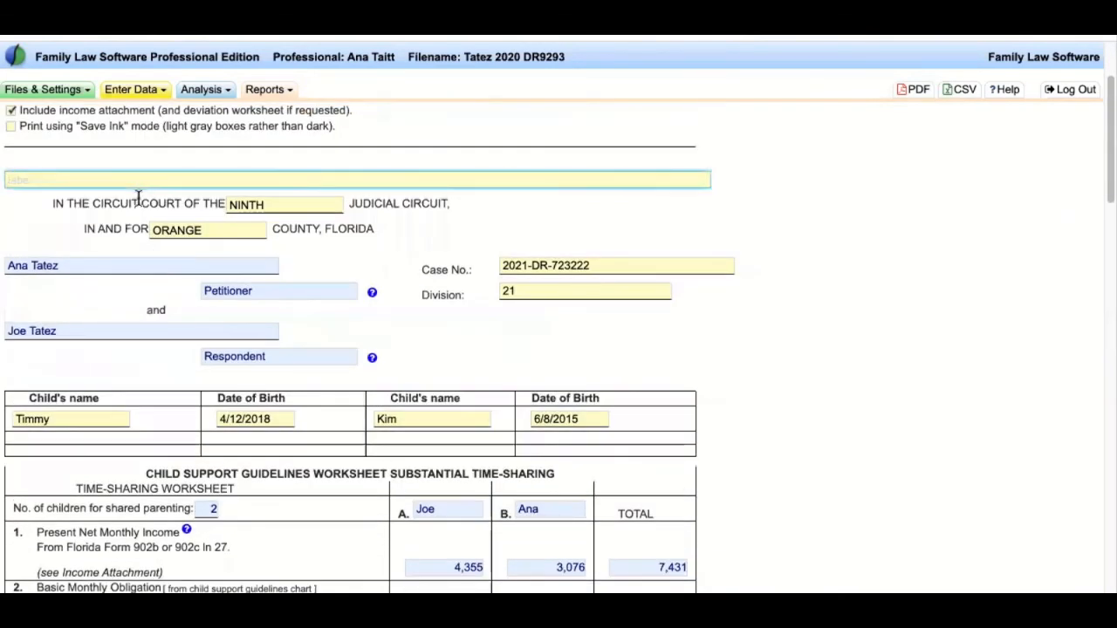
text(50/50)
click(830, 447)
scroll(830, 449, up, 3)
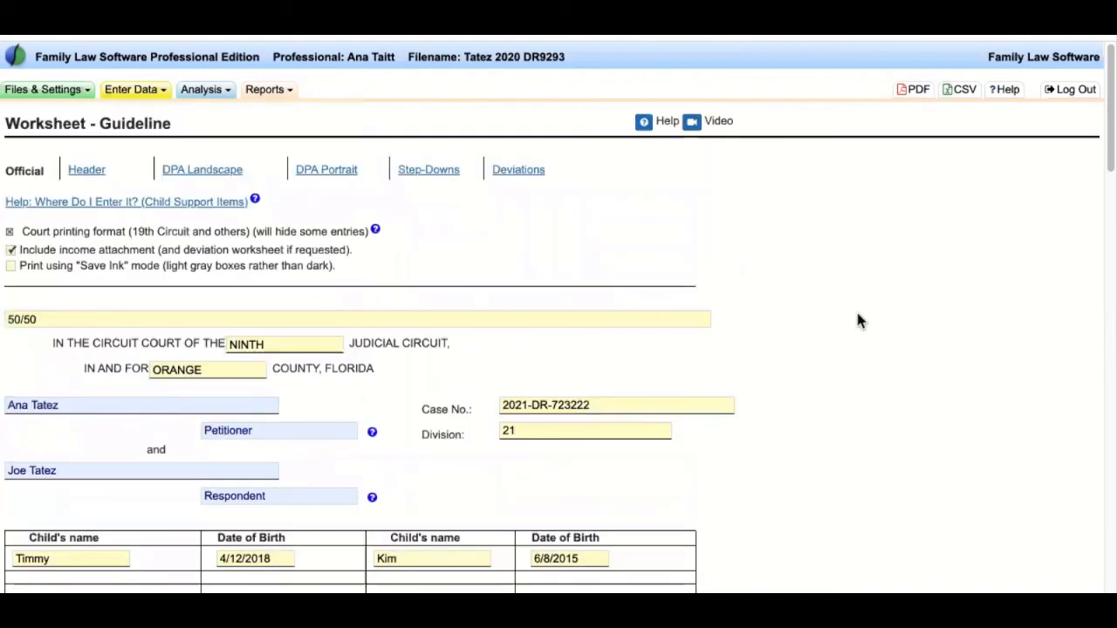
- View the DPA-style guideline worksheet in portrait, then in landscape layout
click(349, 170)
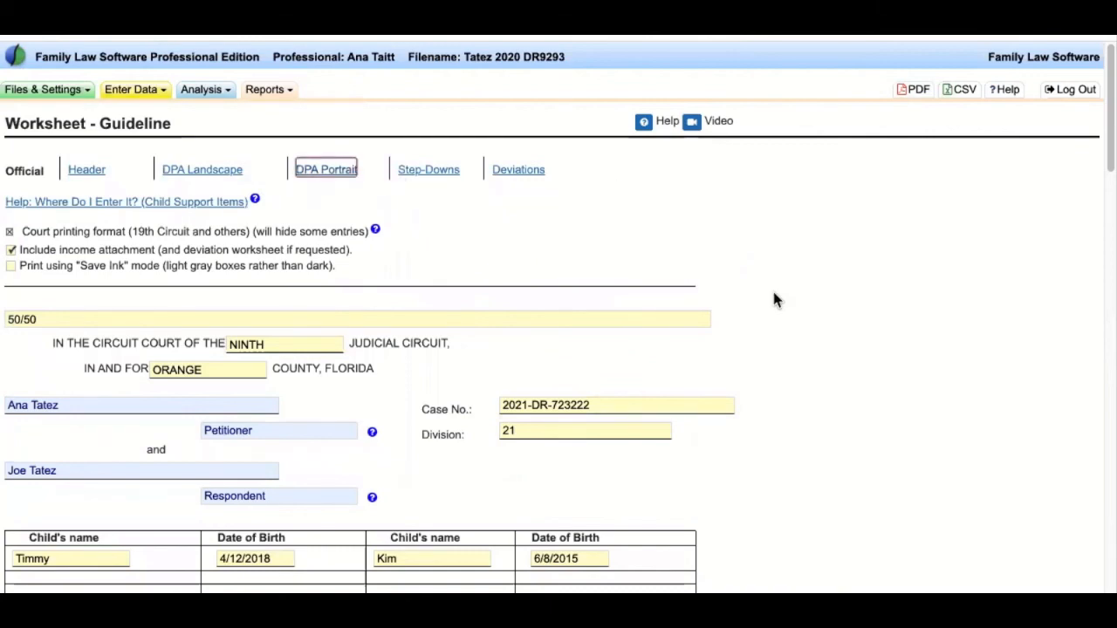
scroll(339, 201, up, 3)
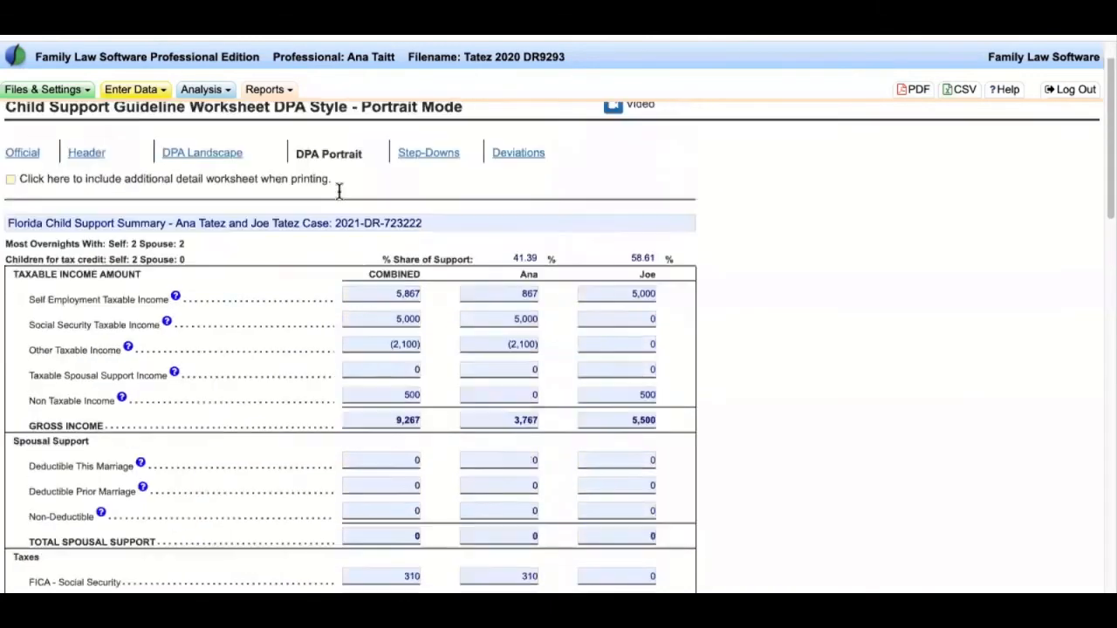
click(207, 171)
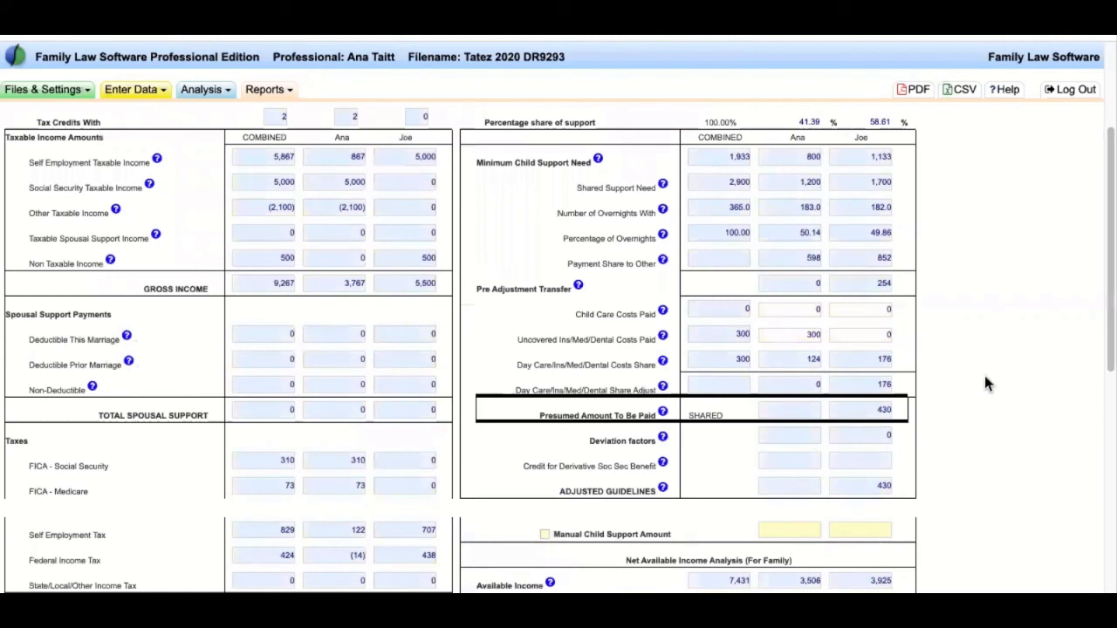
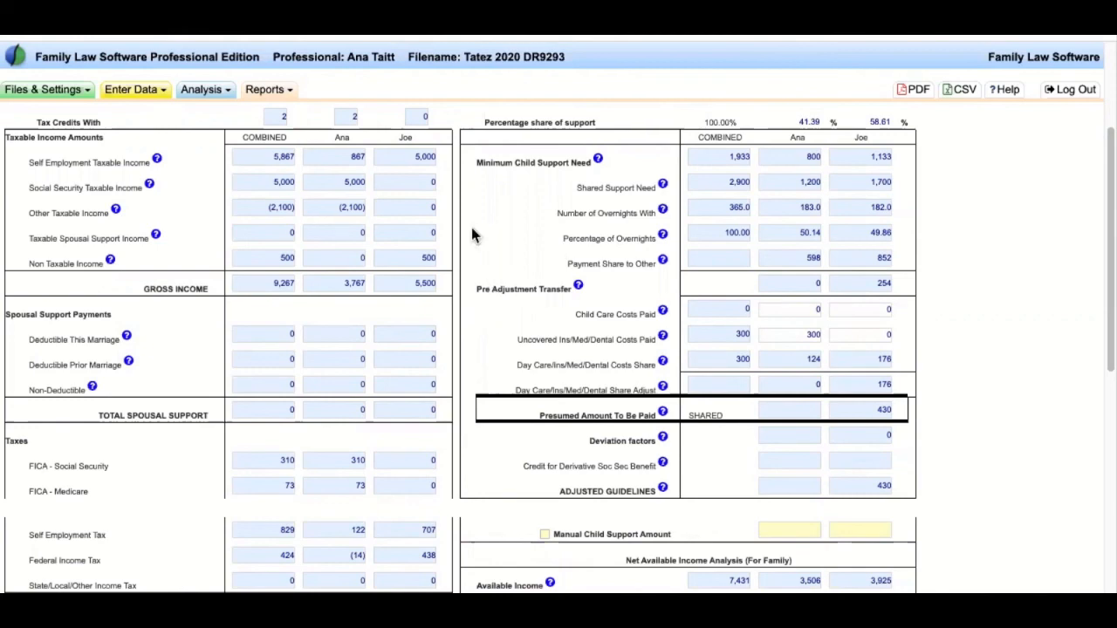
- Open the Step-Downs section and review the step-down rows and calculation option descriptions
scroll(475, 235, up, 2)
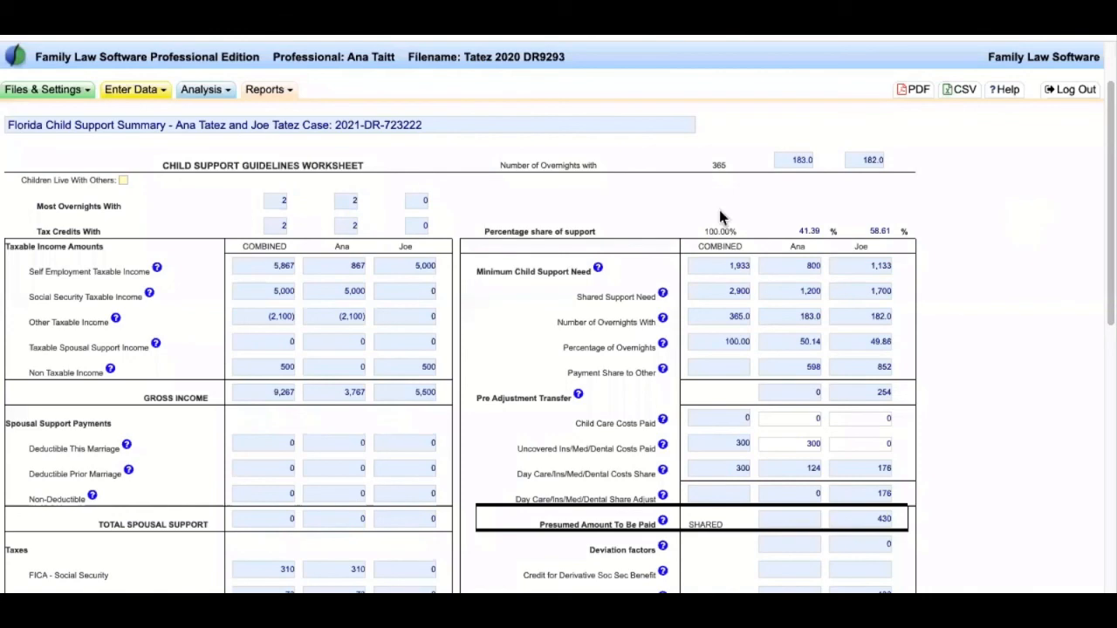
scroll(719, 209, up, 2)
click(250, 214)
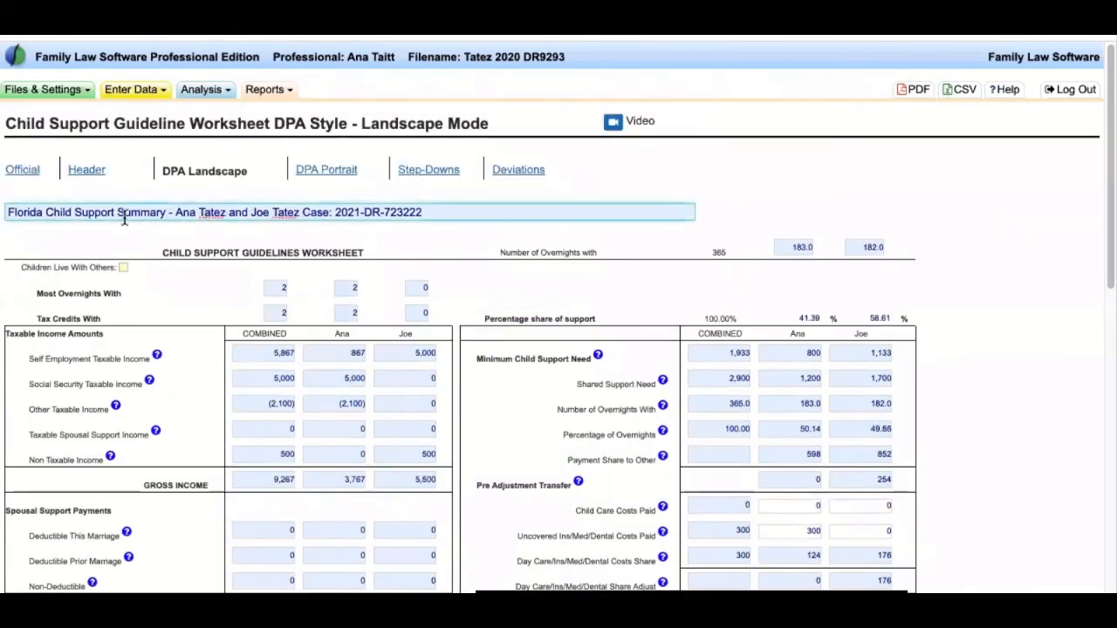
click(453, 228)
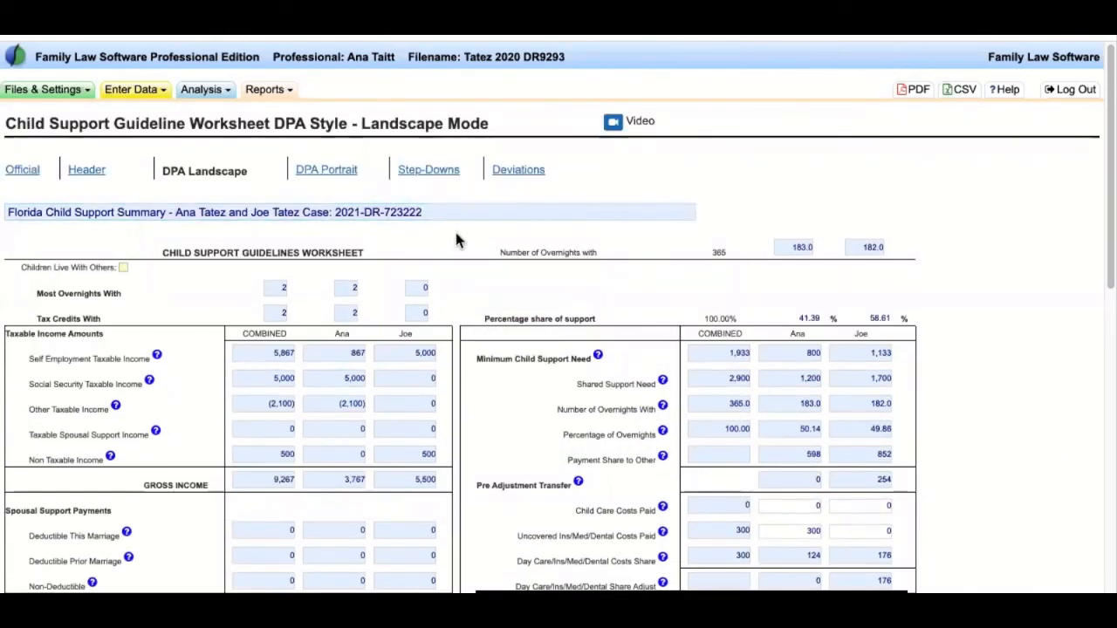
click(429, 172)
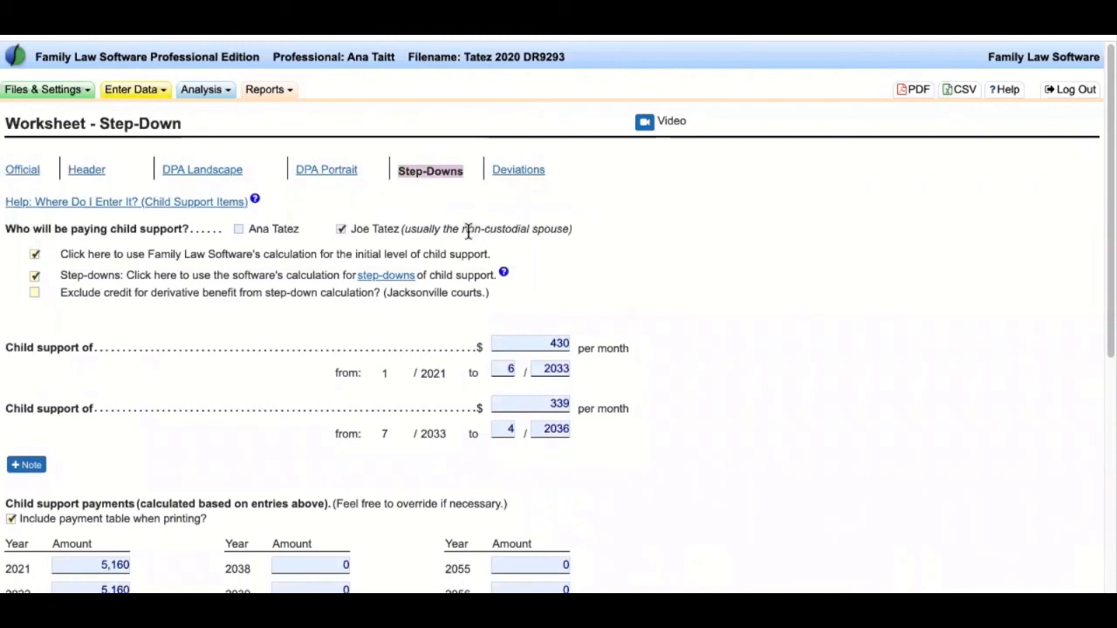
scroll(553, 340, down, 1)
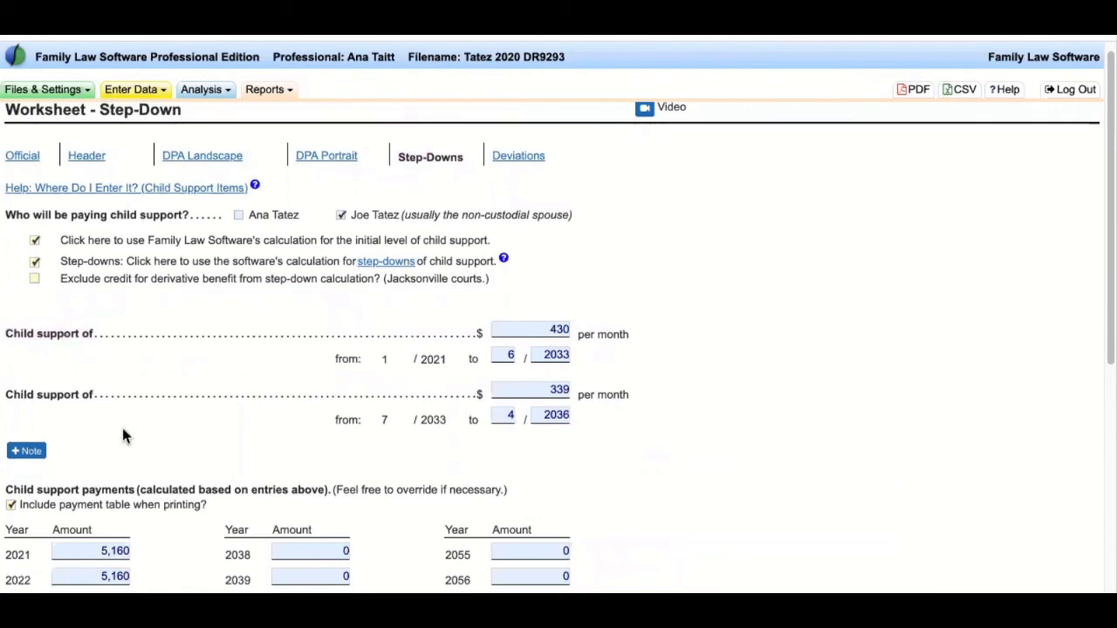
drag(108, 400, 7, 394)
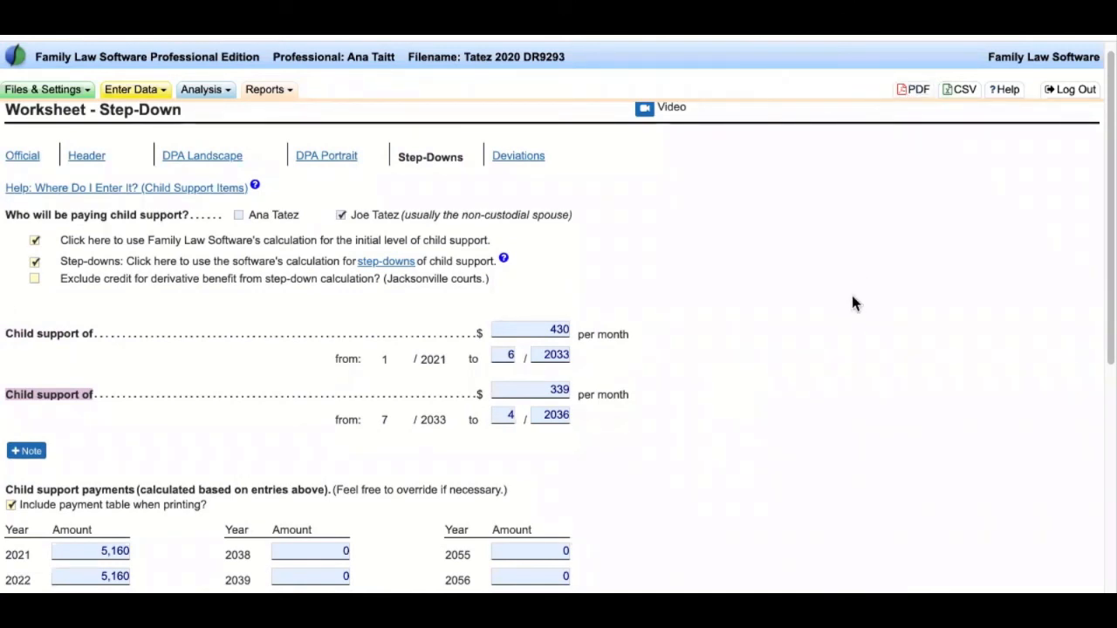
drag(105, 240, 269, 353)
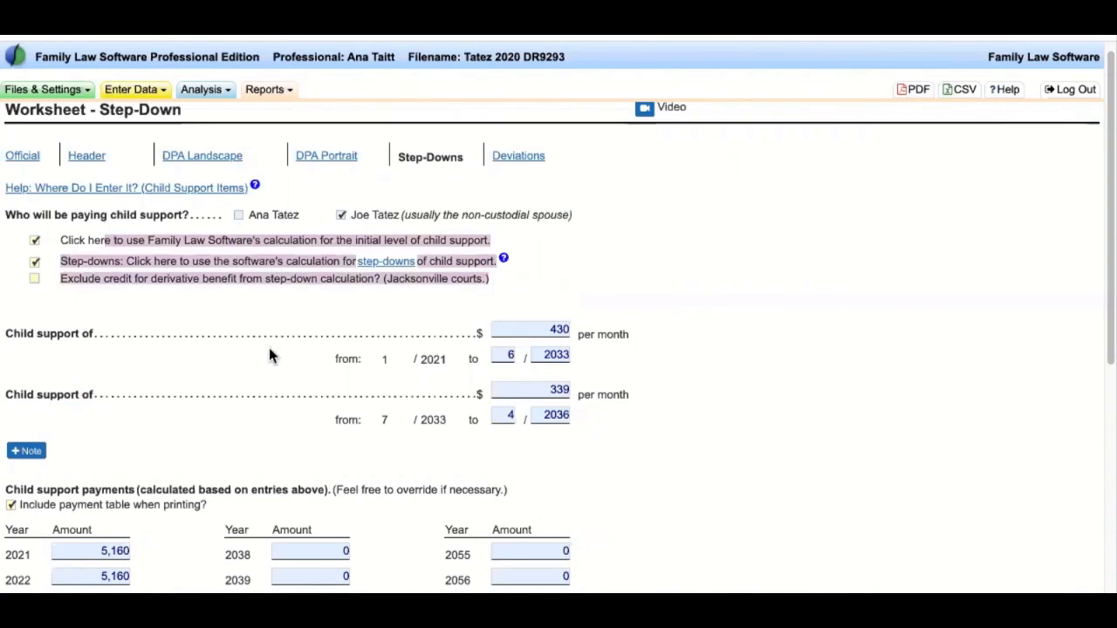
click(269, 353)
- Change the $339 step-down's end month from 4 to 6, so it ends 6/2036
click(508, 355)
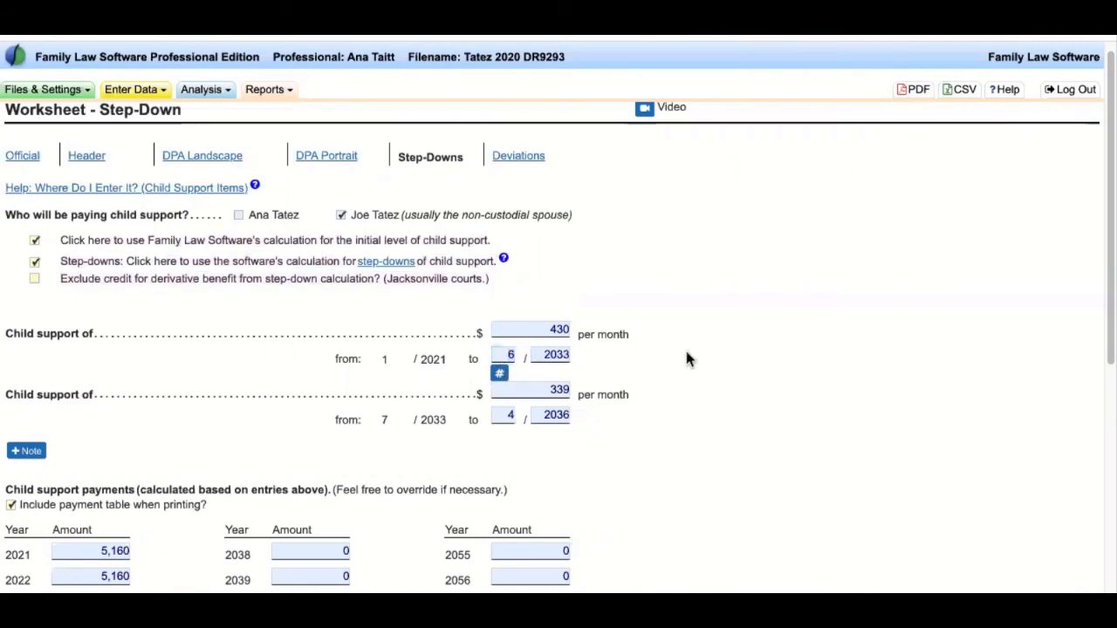
click(506, 414)
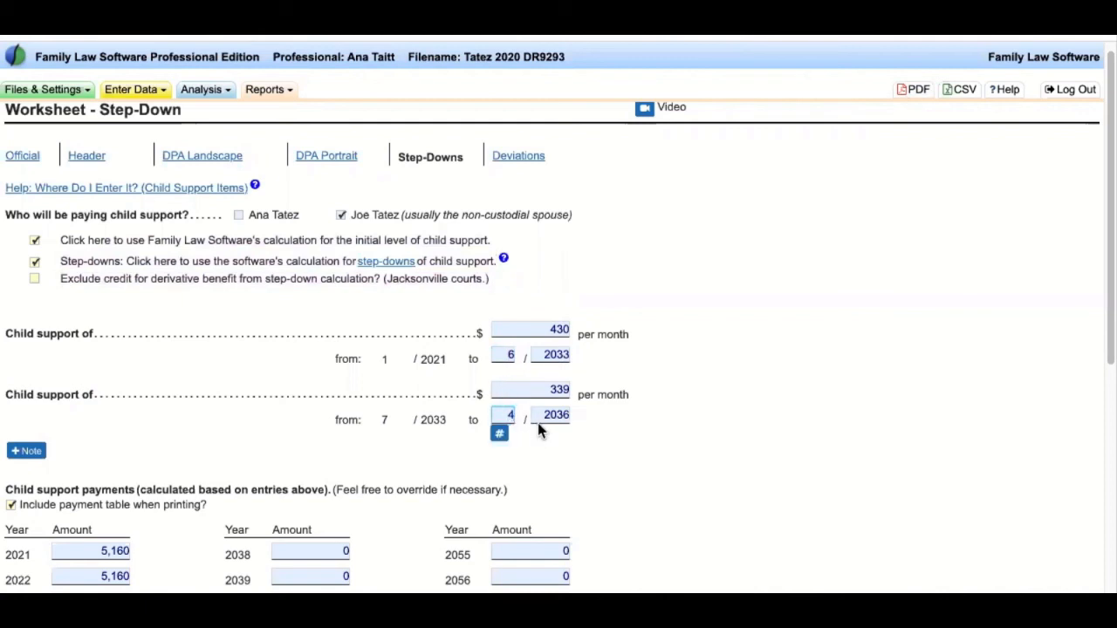
key(BackSpace)
text(6)
key(Tab)
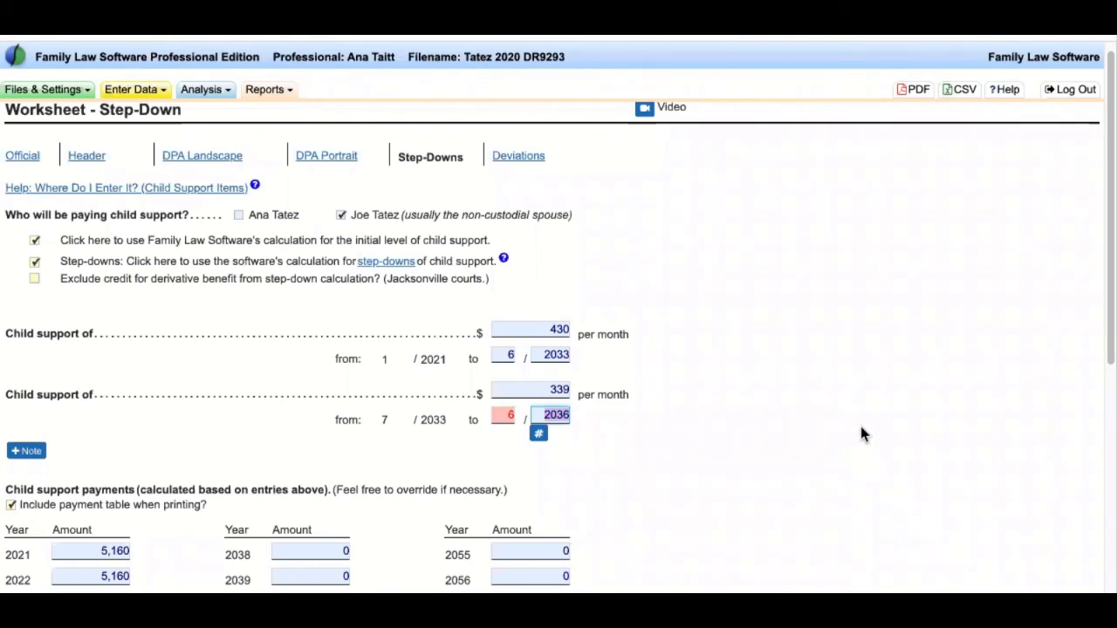
scroll(860, 428, up, 1)
click(264, 89)
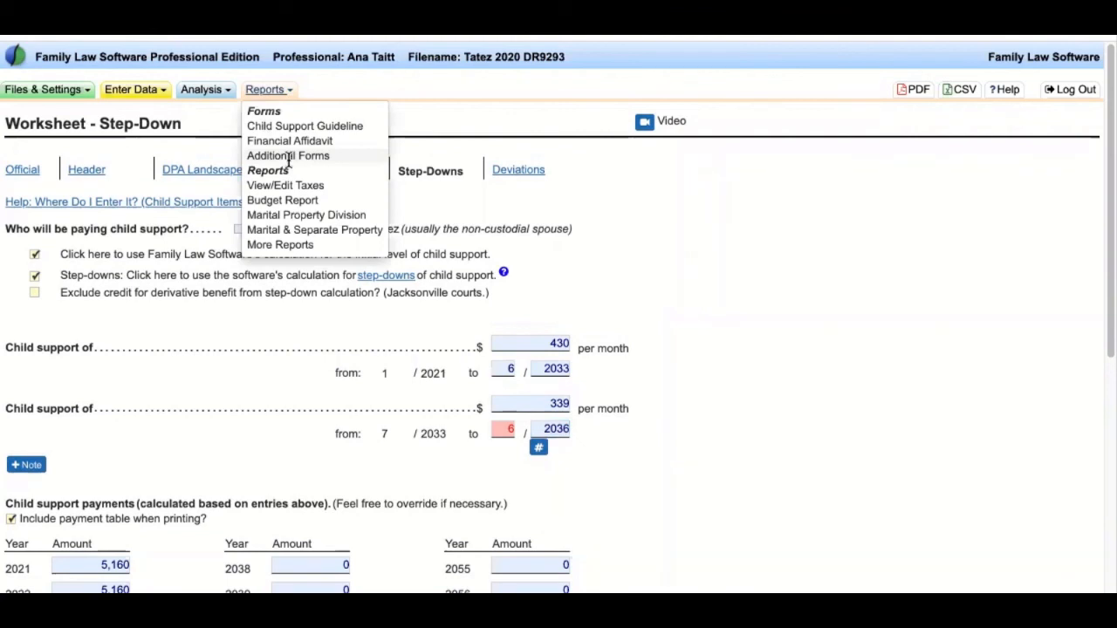
- Show the Deviations worksheet and point out the Fixed Dollar Amount Deviation heading
click(903, 261)
click(528, 173)
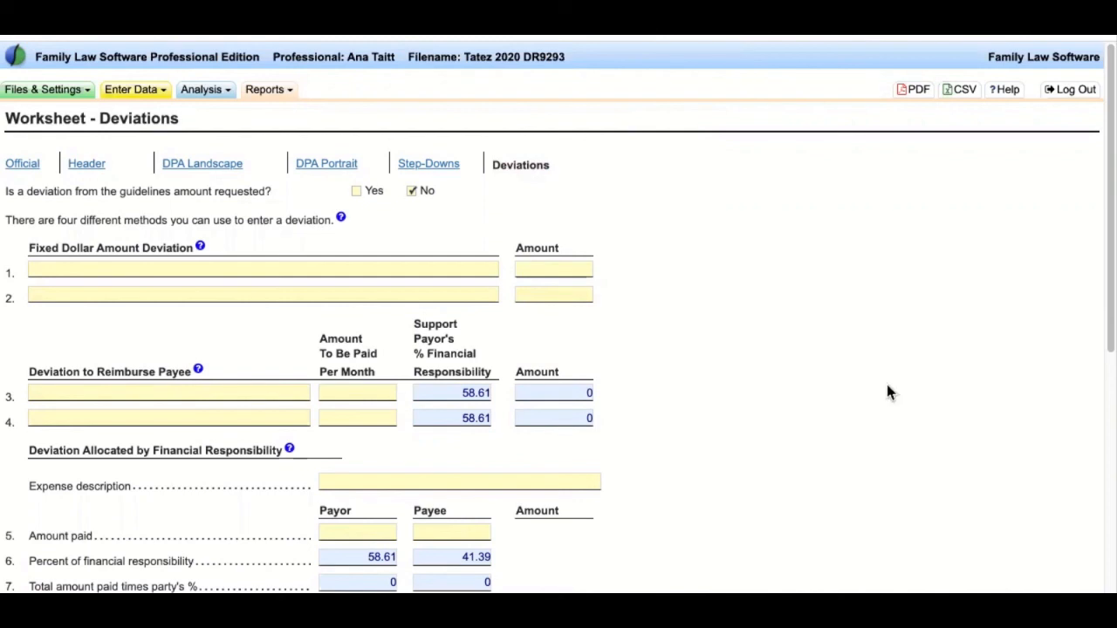
drag(25, 247, 189, 248)
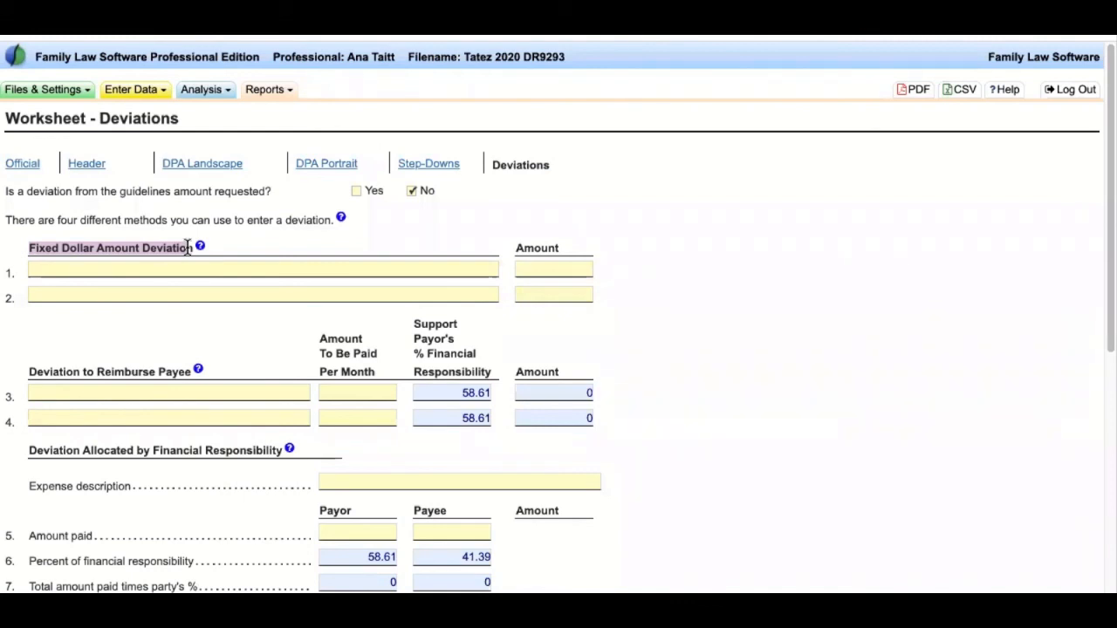
click(547, 269)
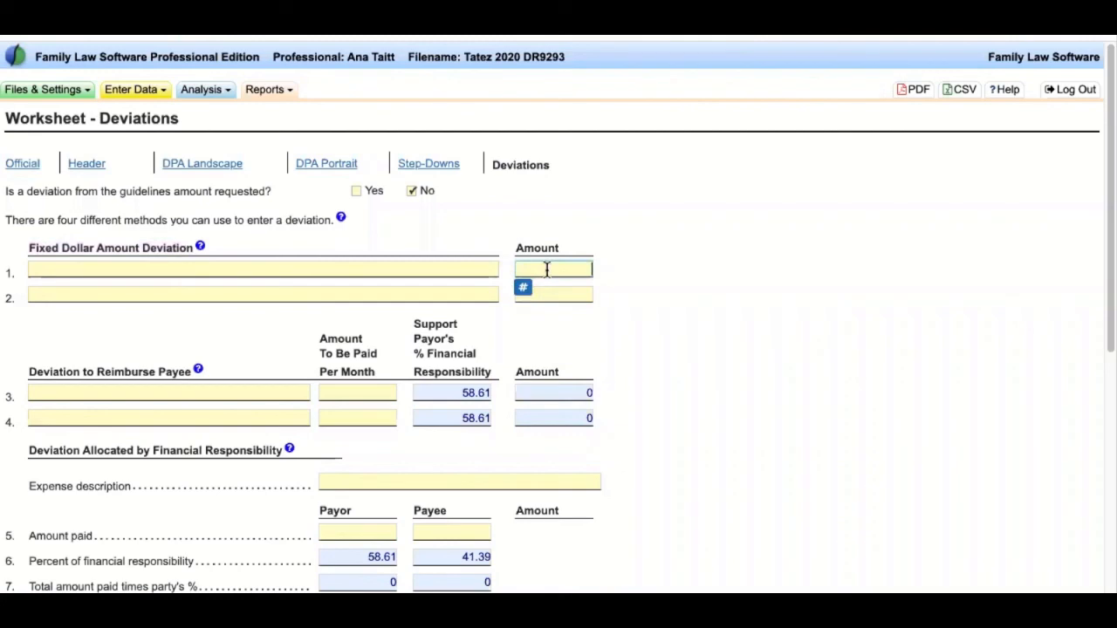
text(10)
key(Tab)
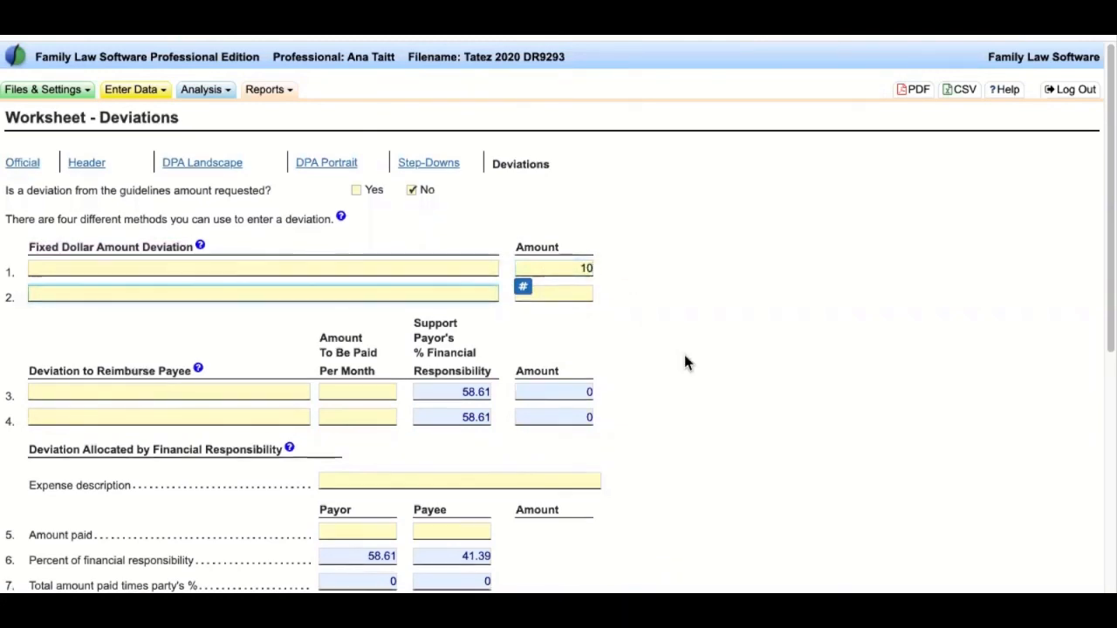
scroll(684, 354, down, 2)
scroll(684, 358, down, 3)
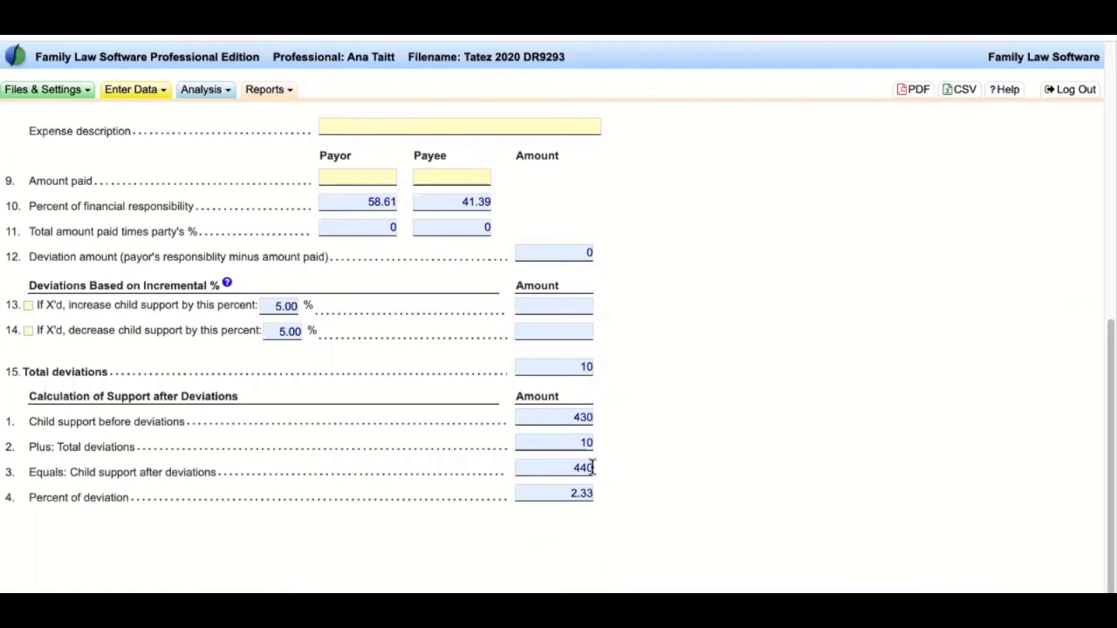
drag(25, 497, 153, 501)
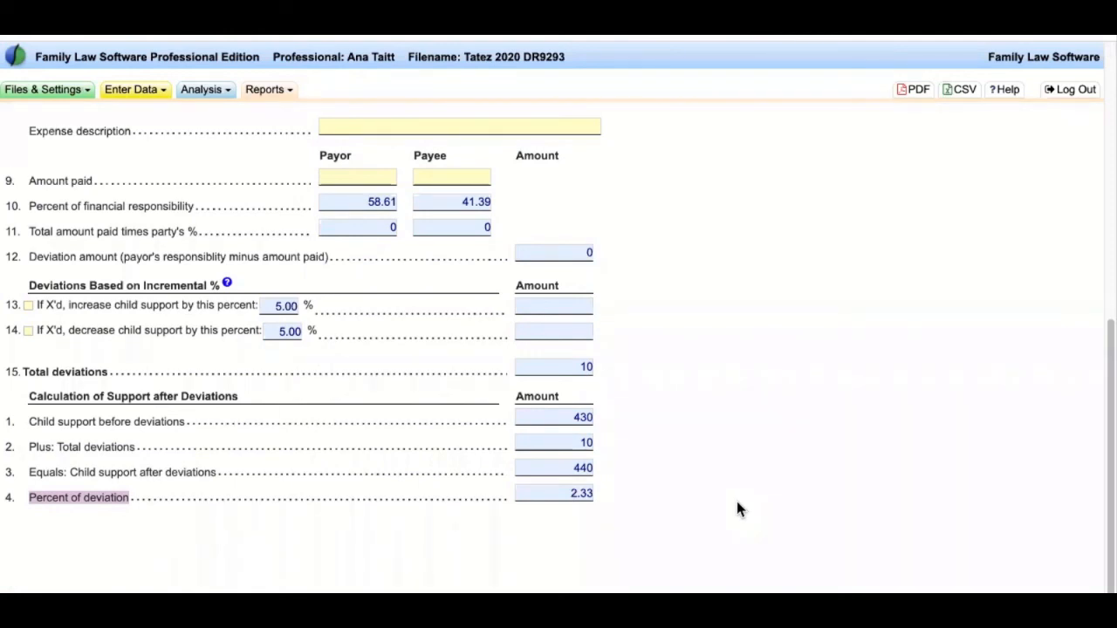
scroll(737, 501, up, 5)
double_click(578, 268)
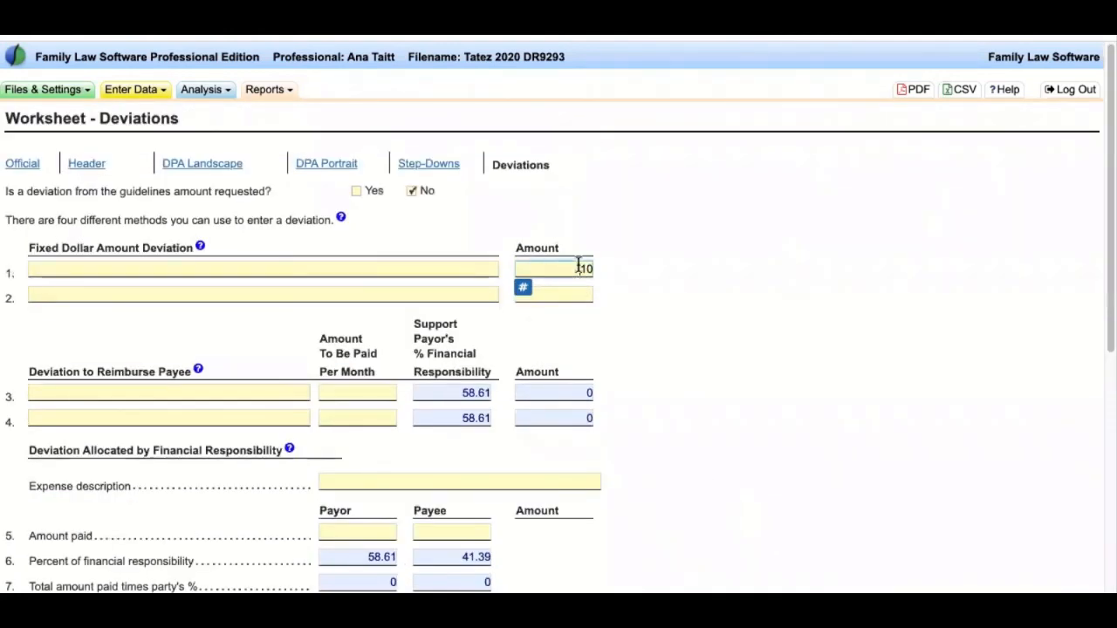
key(BackSpace)
scroll(307, 338, down, 5)
drag(31, 157, 184, 157)
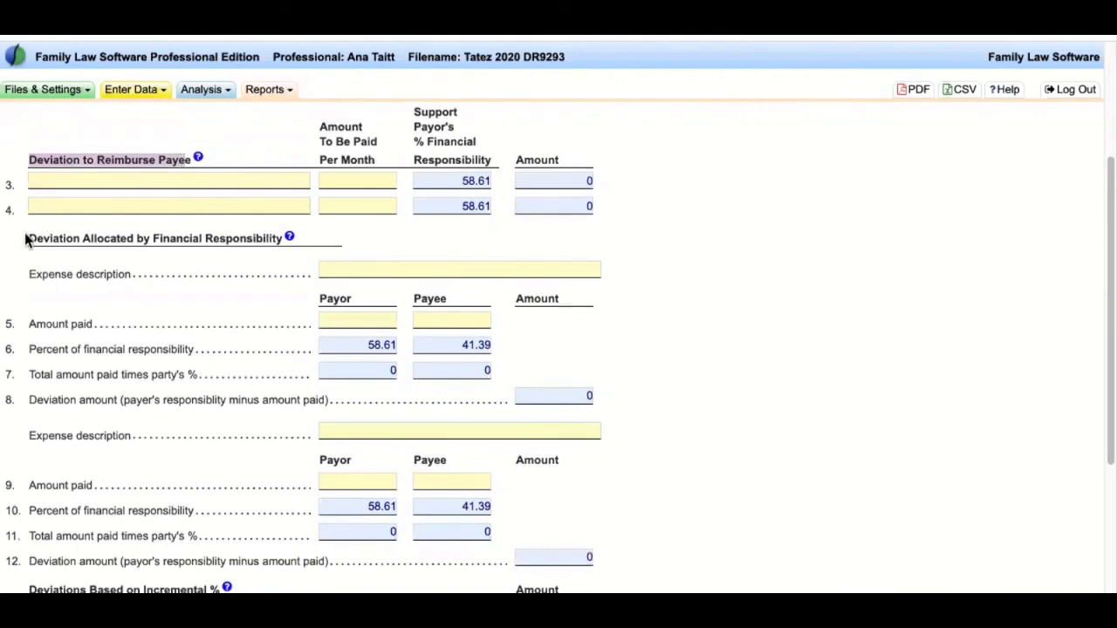
drag(27, 237, 277, 241)
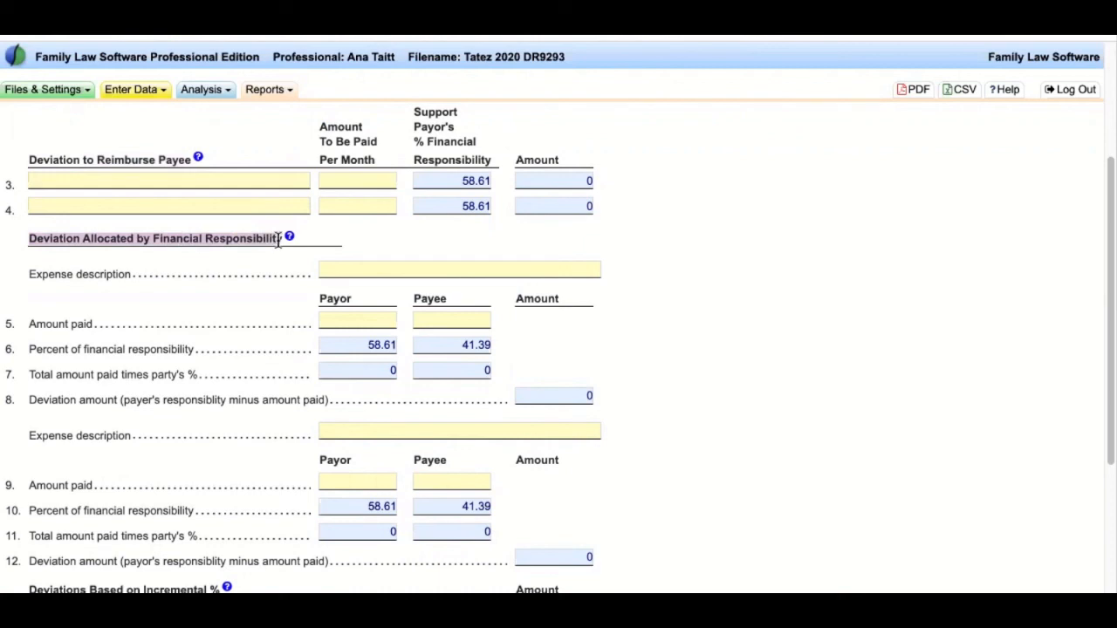
drag(277, 240, 281, 240)
click(68, 343)
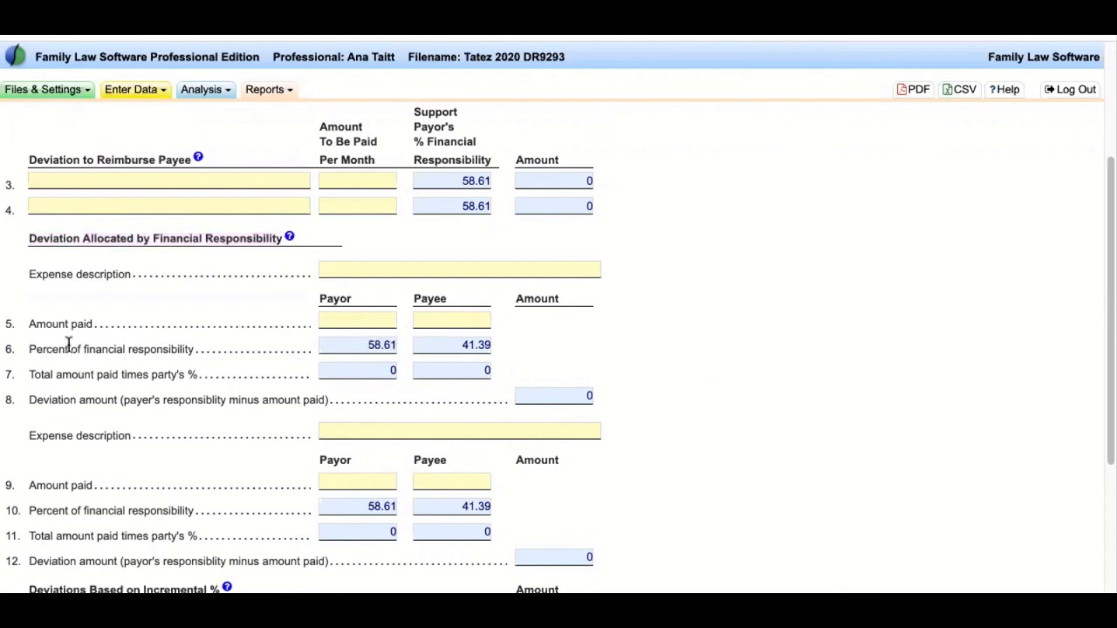
scroll(166, 353, up, 3)
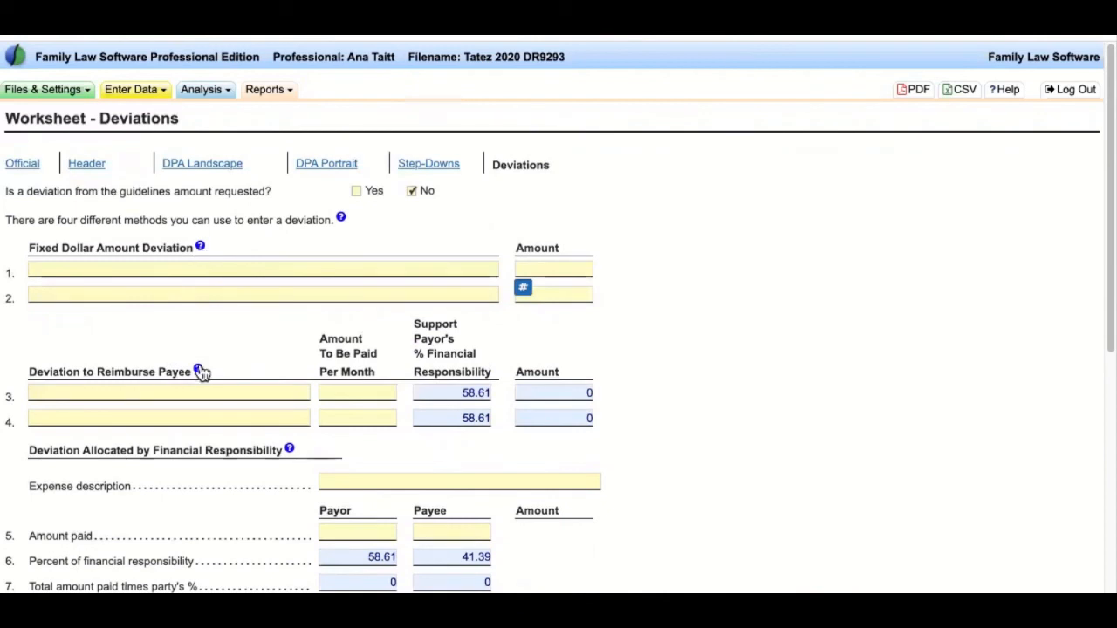
scroll(292, 447, down, 1)
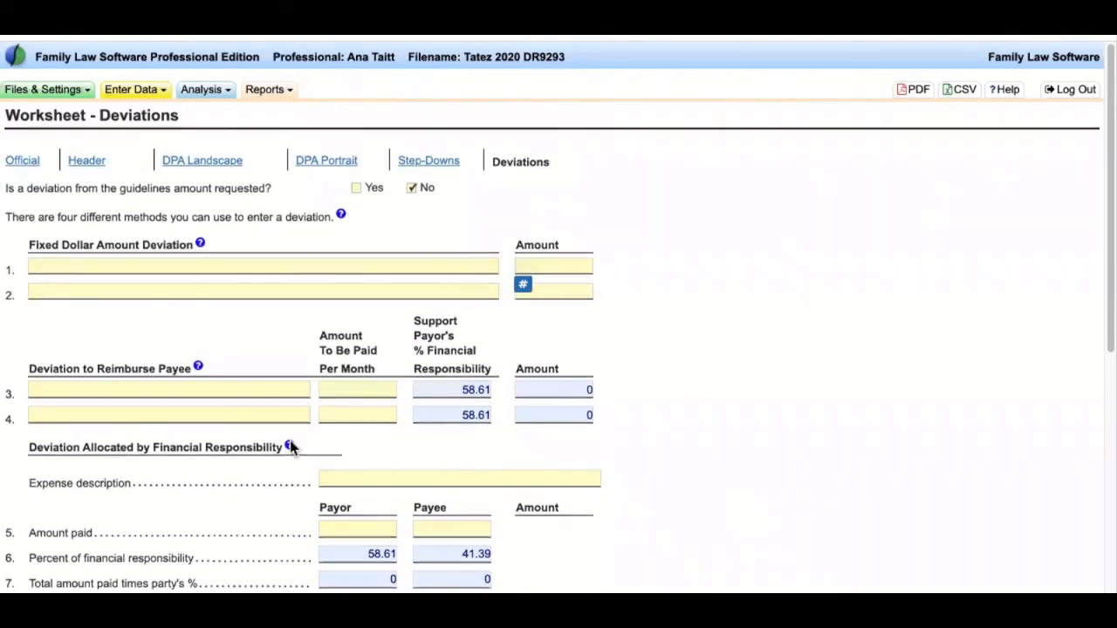
scroll(291, 447, down, 2)
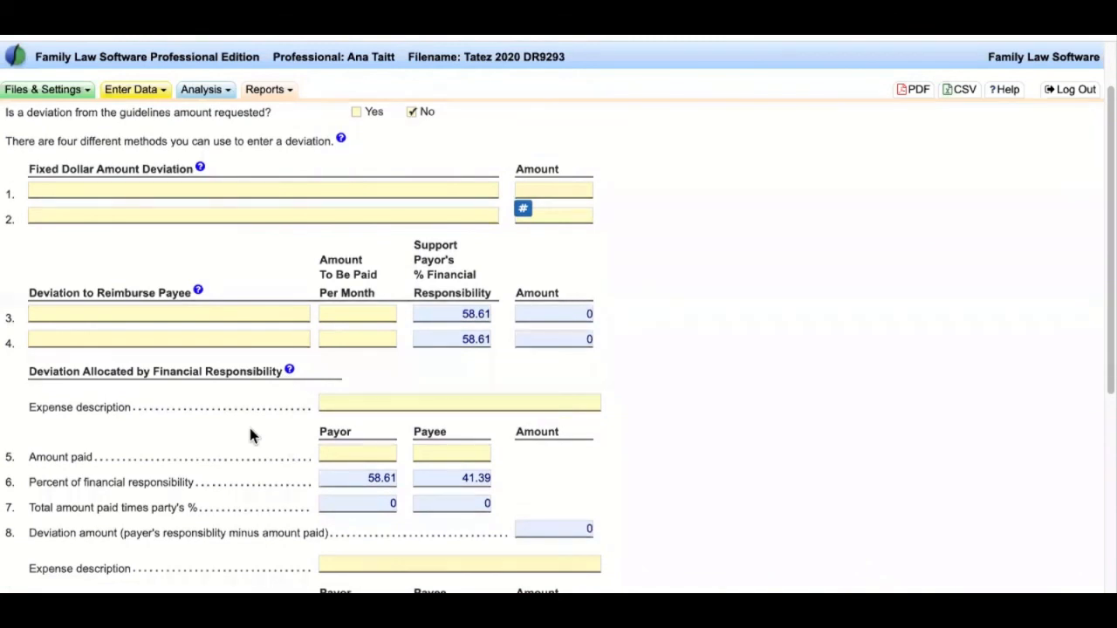
scroll(250, 436, down, 4)
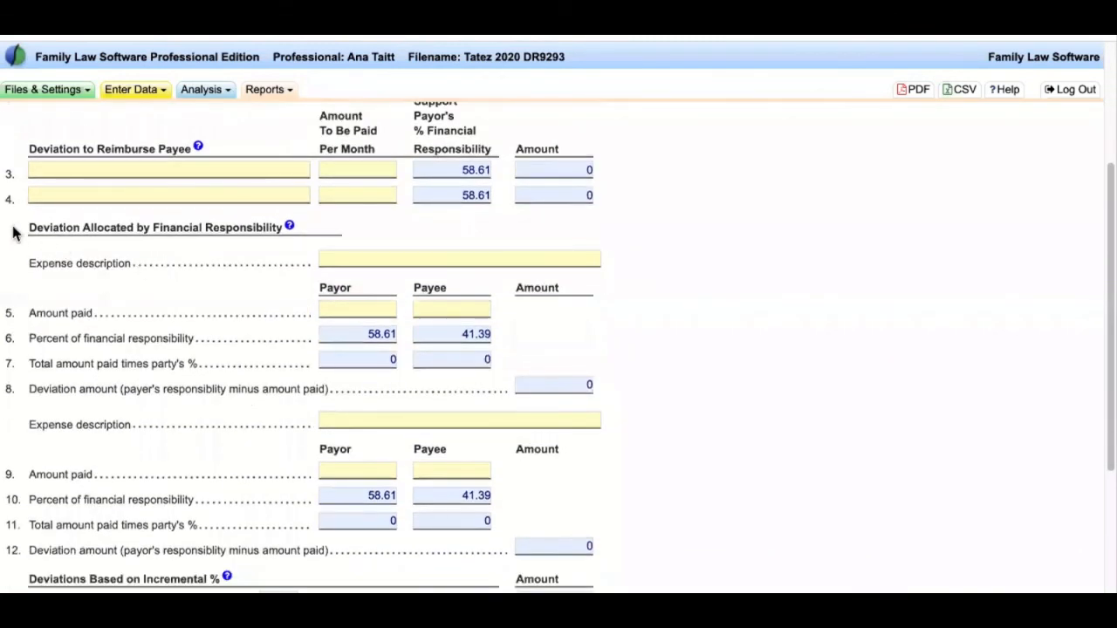
drag(25, 229, 229, 388)
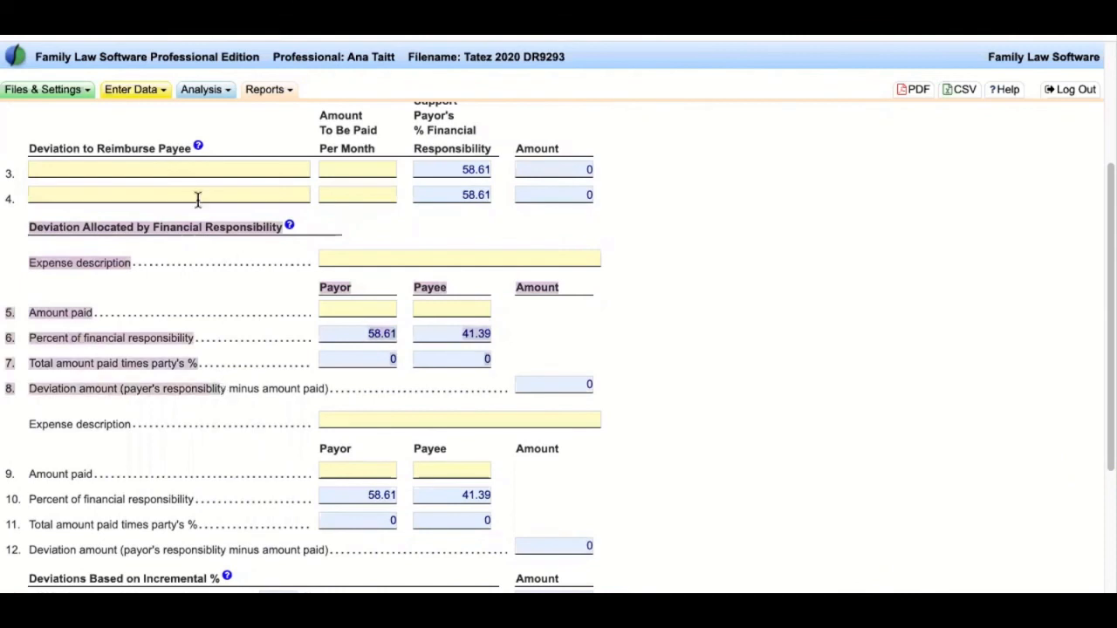
click(683, 303)
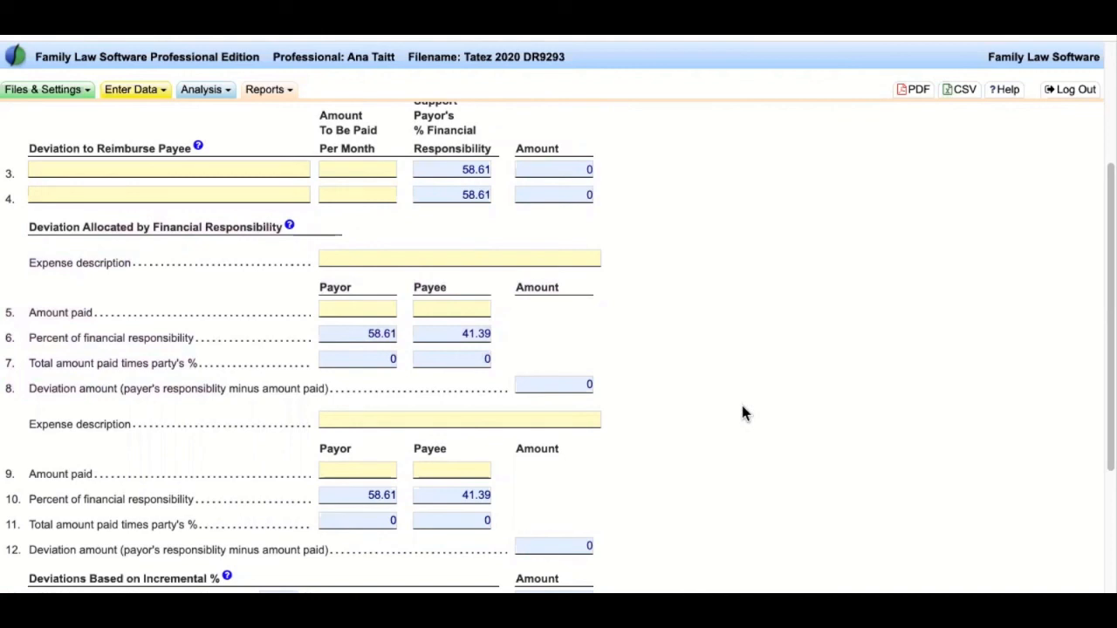
scroll(743, 414, up, 5)
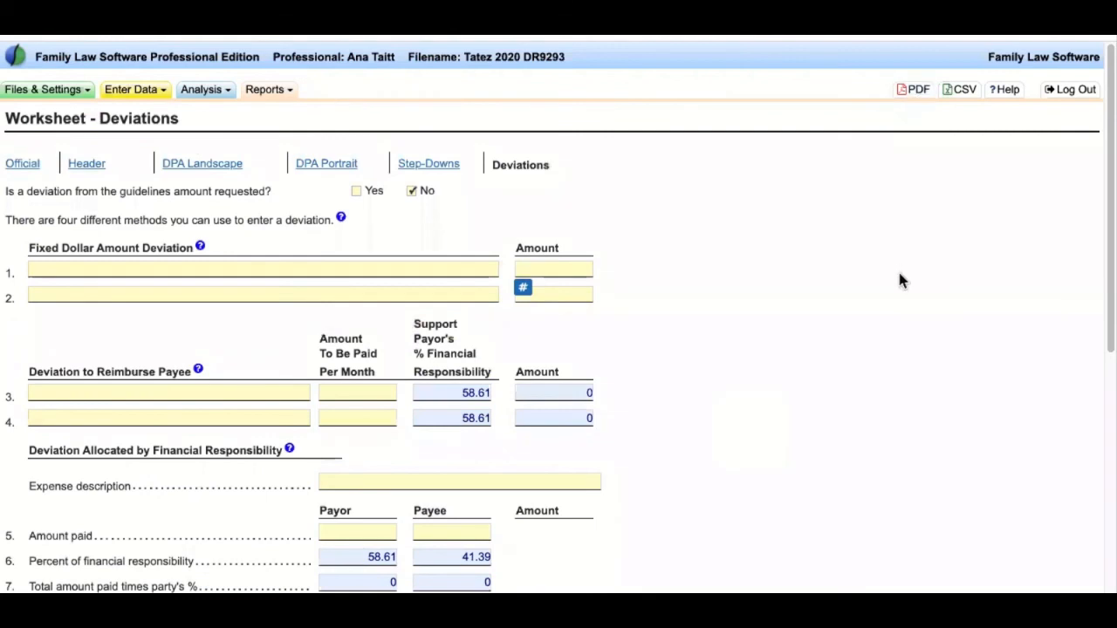
- Answer Yes to 'Is a deviation requested?' and show the View/Edit Taxes report for 2021
click(356, 191)
click(270, 91)
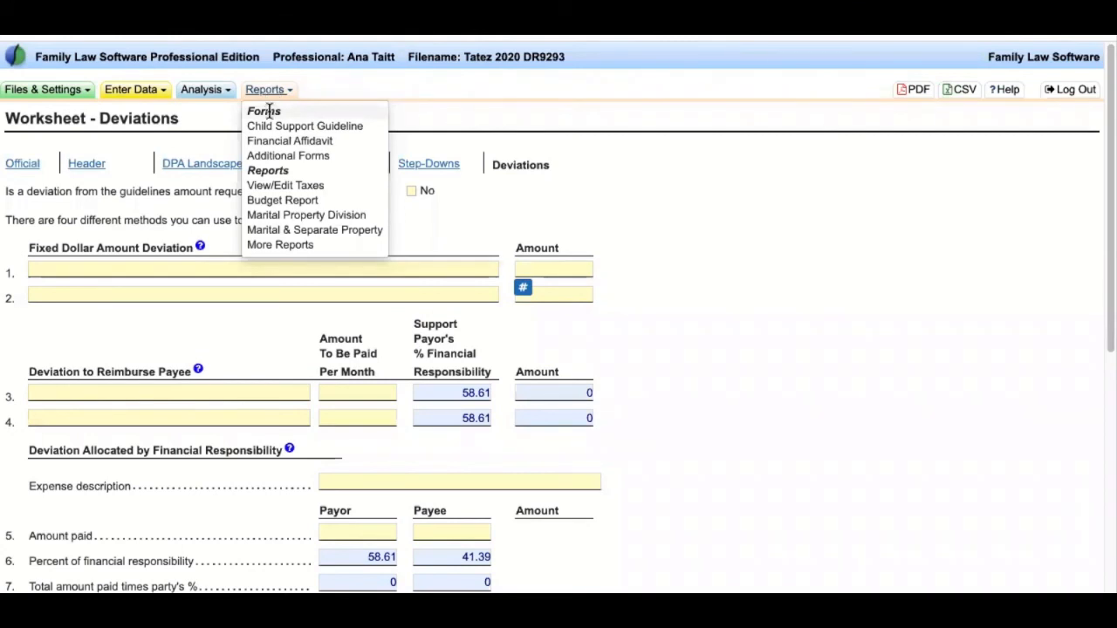
click(296, 185)
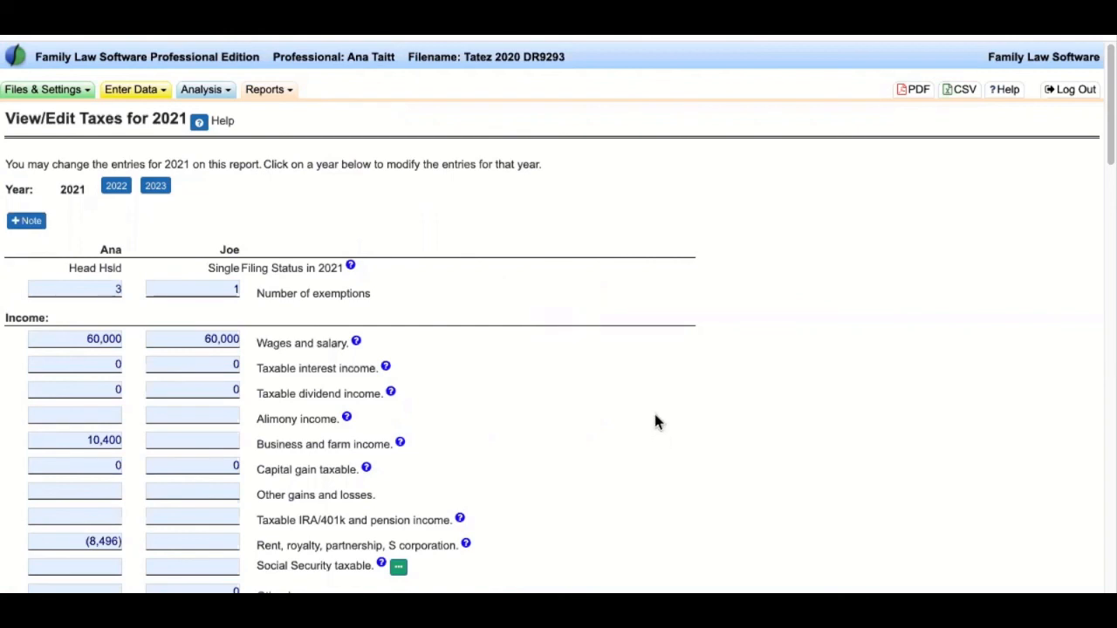
scroll(656, 415, down, 2)
drag(94, 150, 414, 406)
click(674, 379)
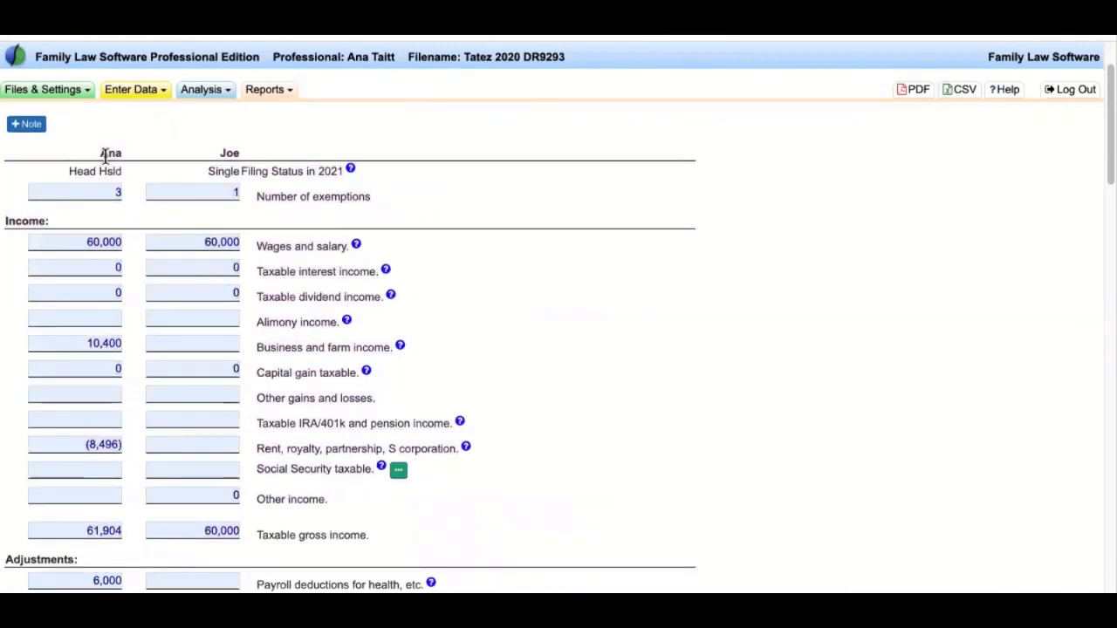
drag(101, 153, 646, 332)
click(647, 331)
scroll(342, 414, down, 1)
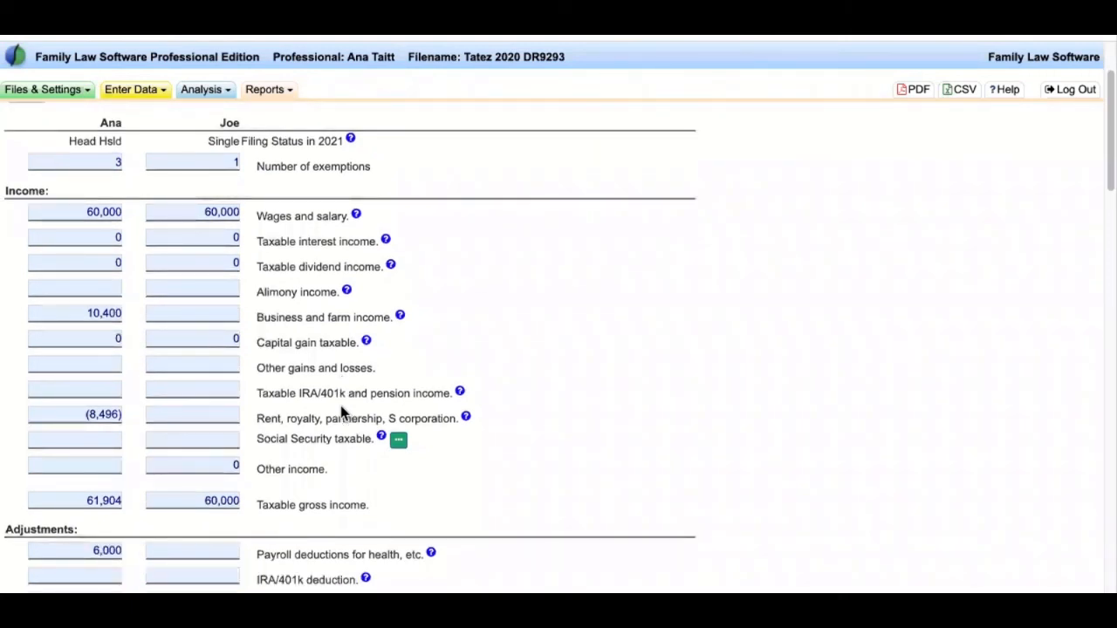
scroll(342, 414, down, 1)
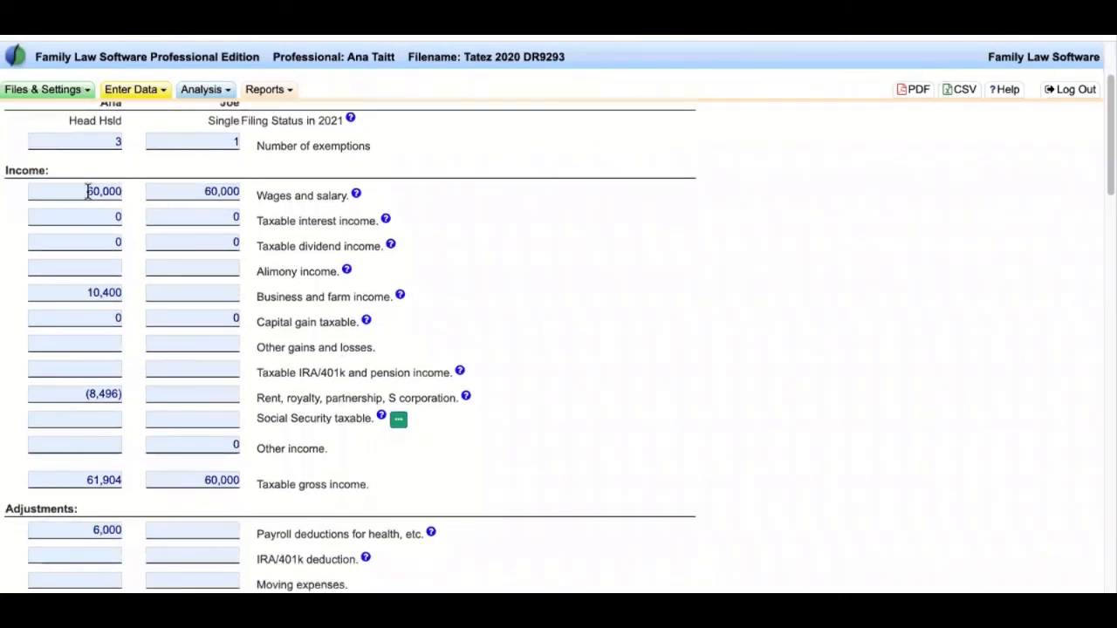
scroll(349, 351, down, 5)
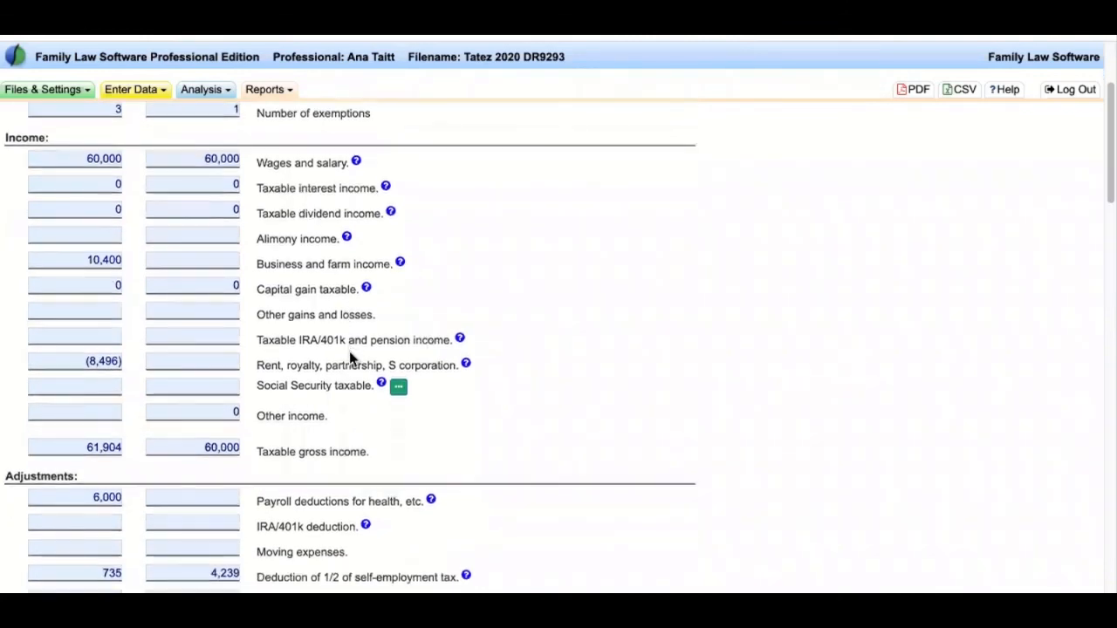
scroll(346, 388, down, 7)
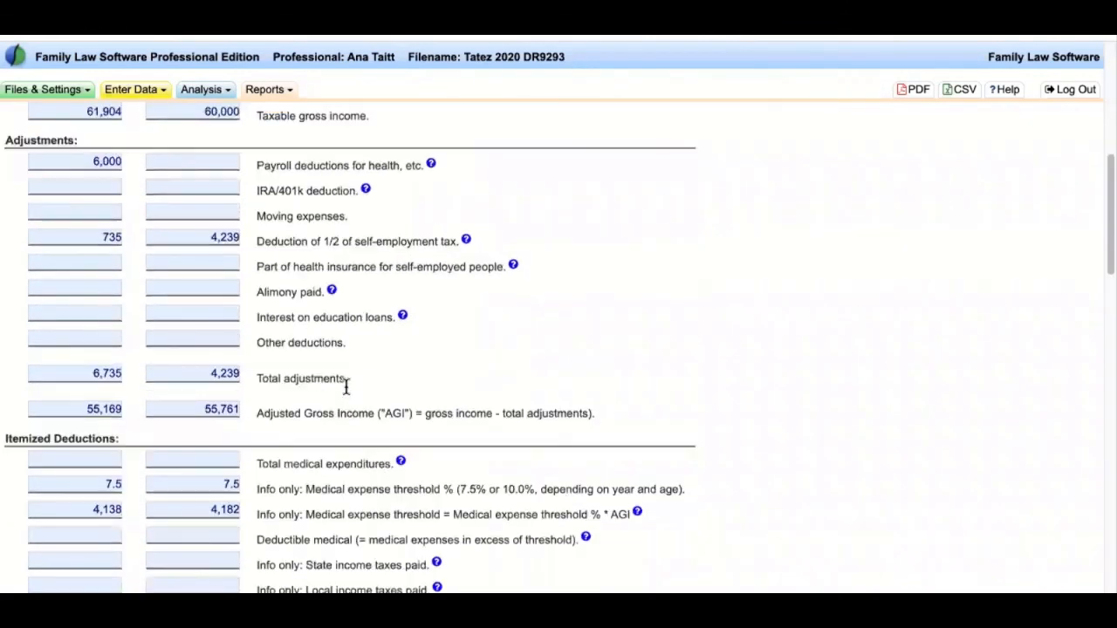
scroll(346, 387, down, 13)
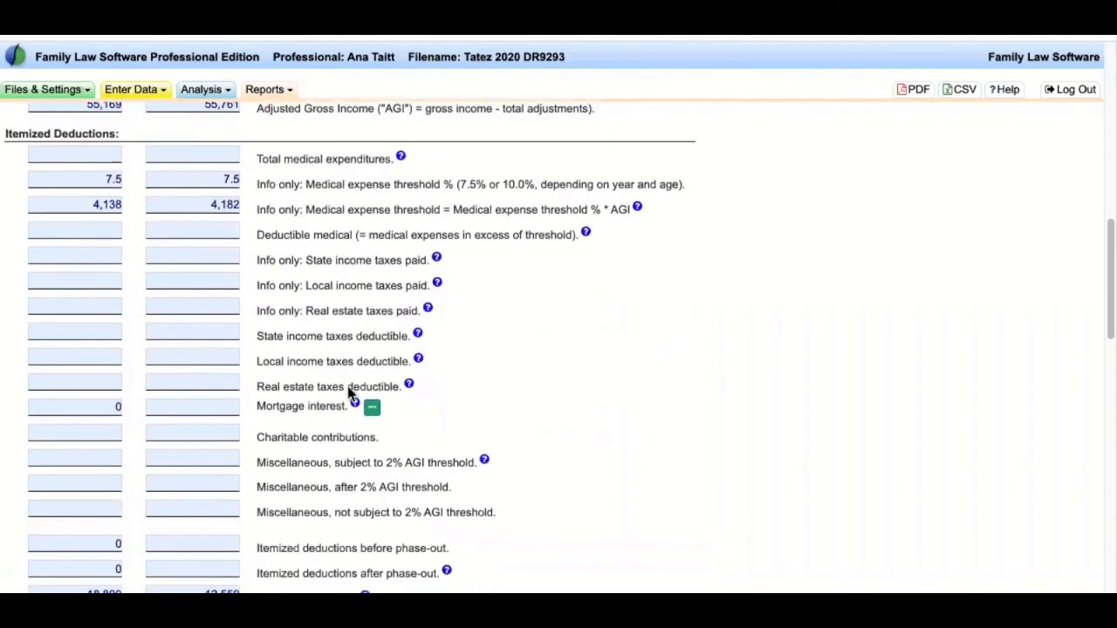
scroll(347, 393, down, 11)
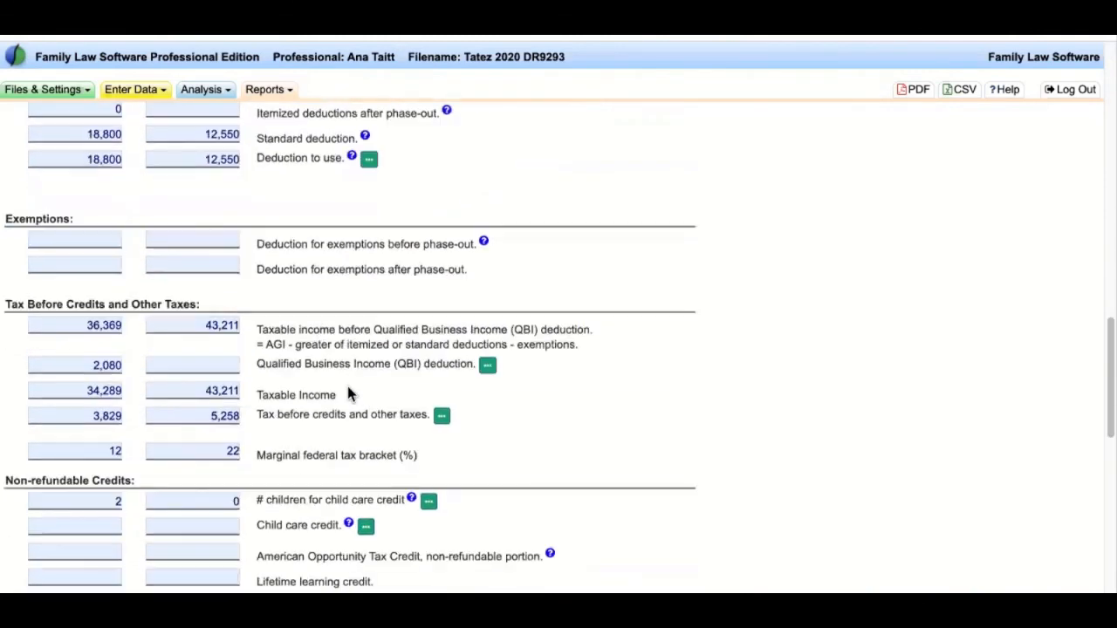
scroll(348, 393, down, 10)
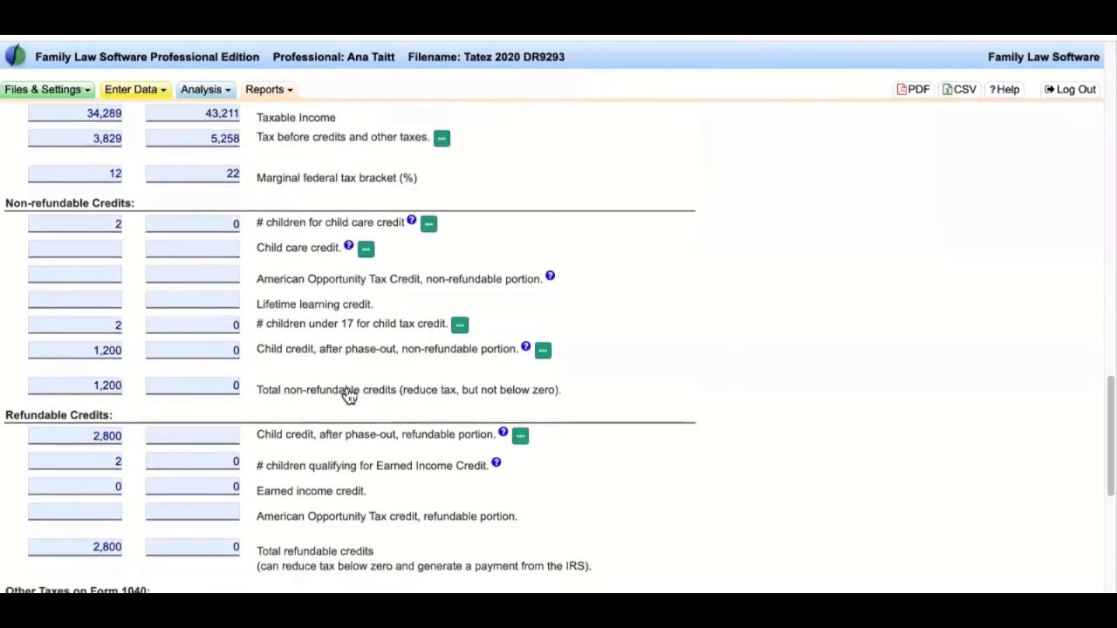
scroll(347, 393, down, 2)
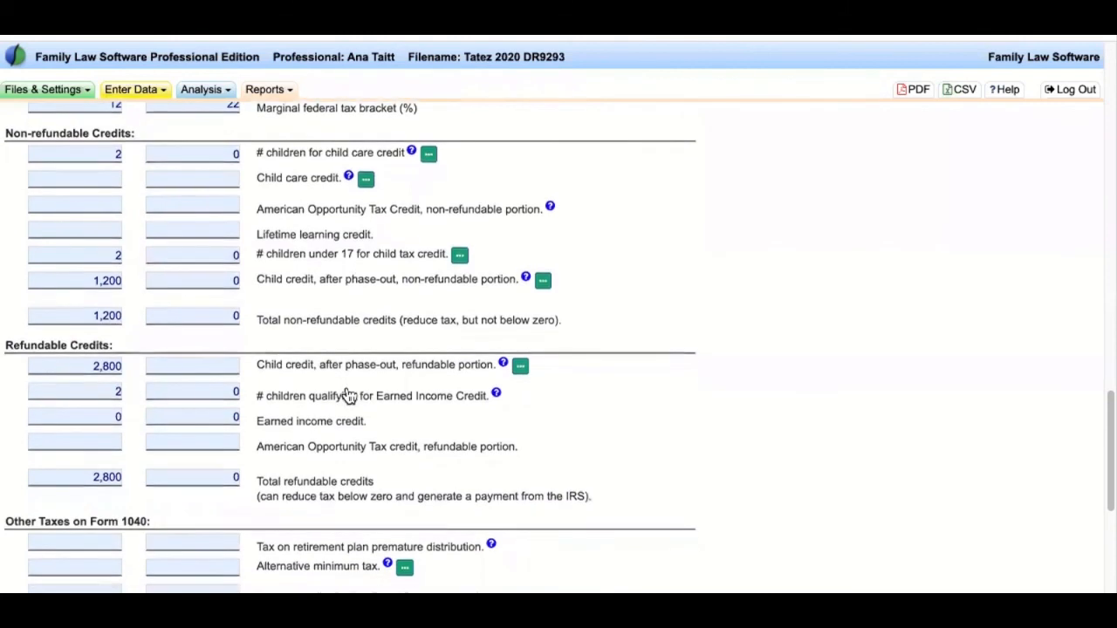
drag(5, 122, 835, 471)
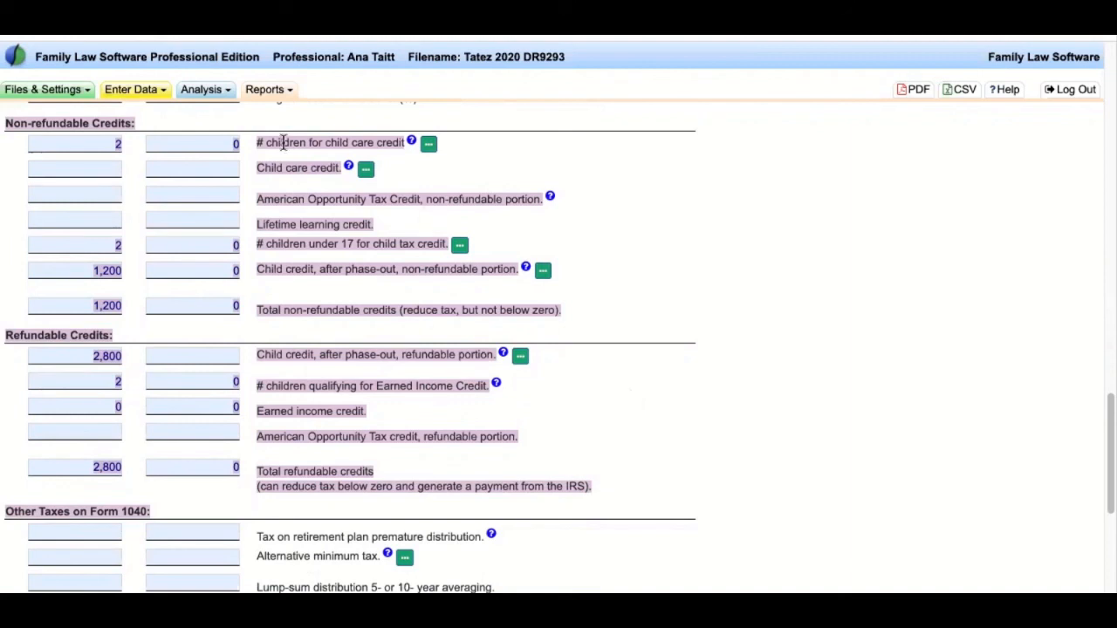
click(109, 133)
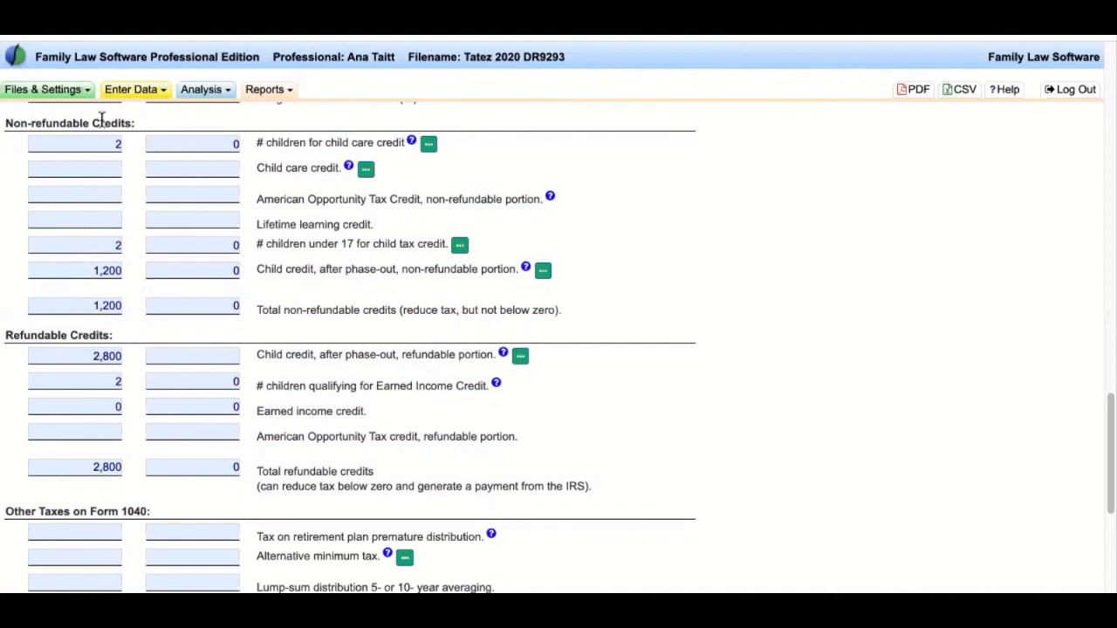
drag(254, 471, 397, 472)
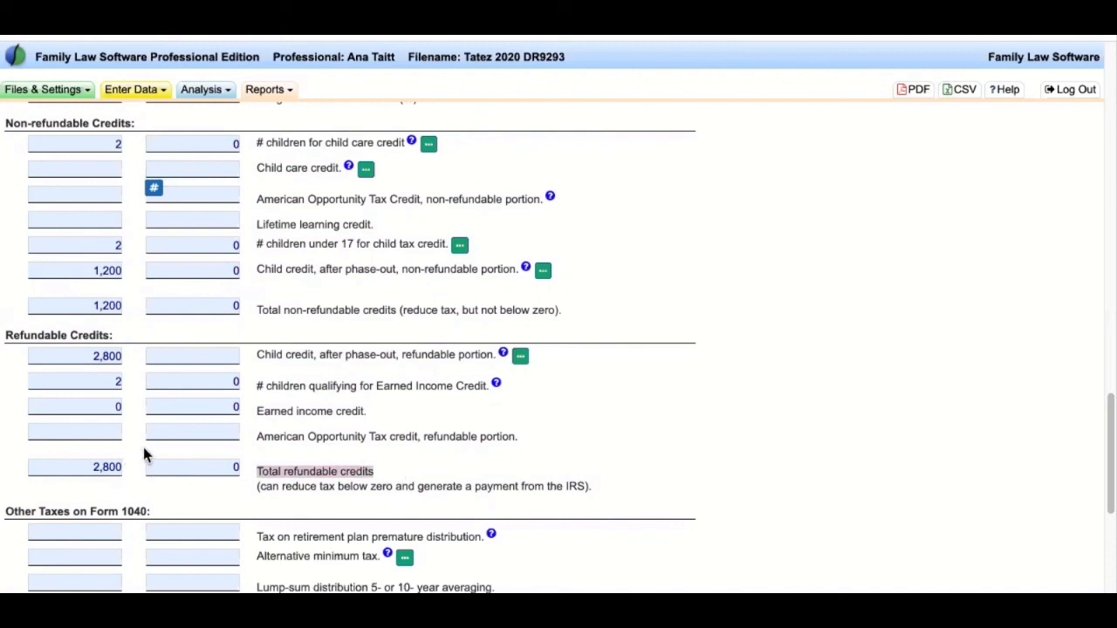
click(557, 447)
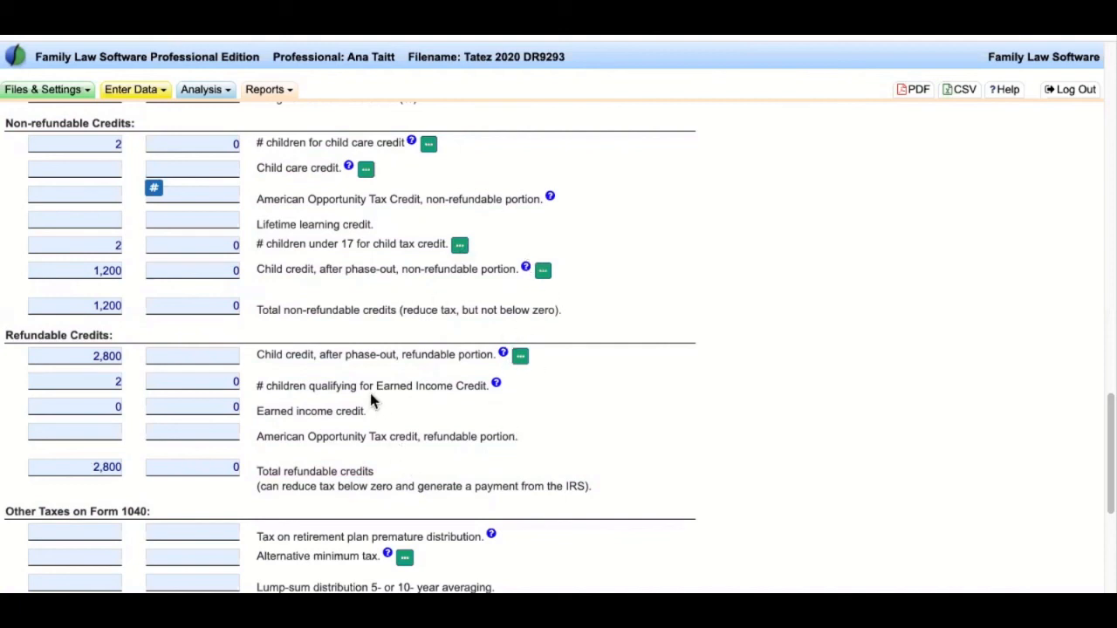
drag(385, 469, 256, 471)
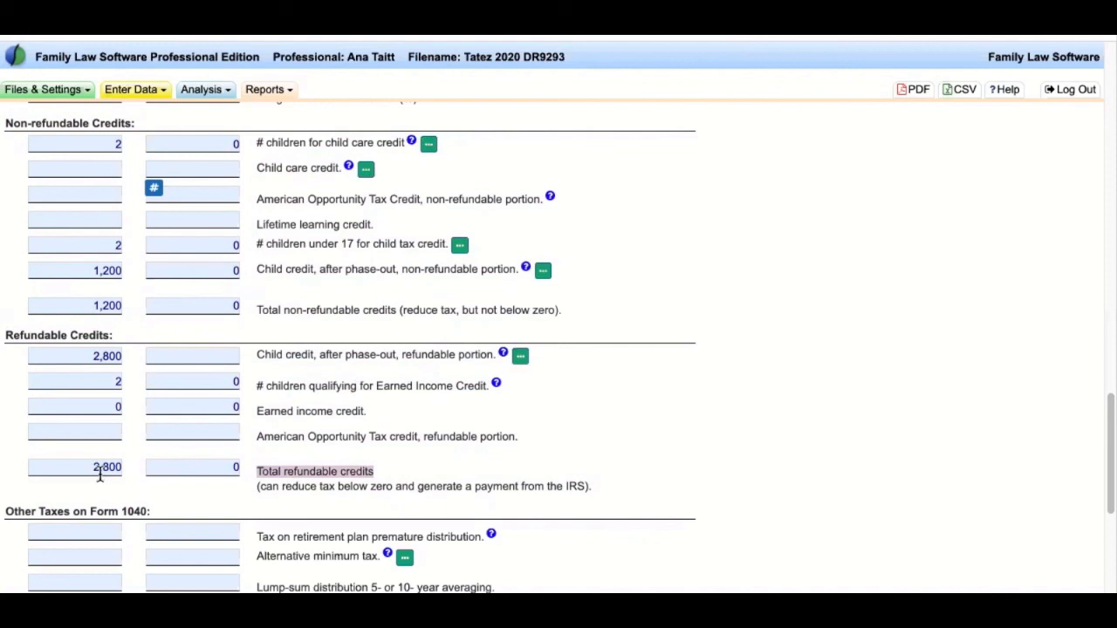
- In the Support Guideline calculator, tick the 2021 American Rescue Plan provisions checkbox, dropping support from $430 to $324
click(139, 90)
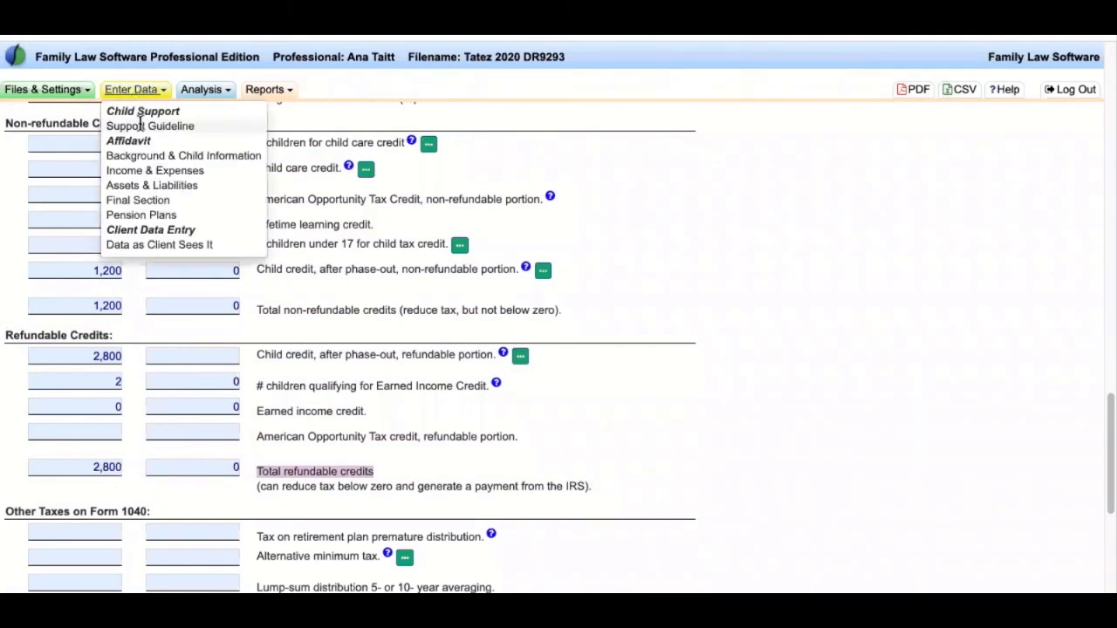
click(140, 126)
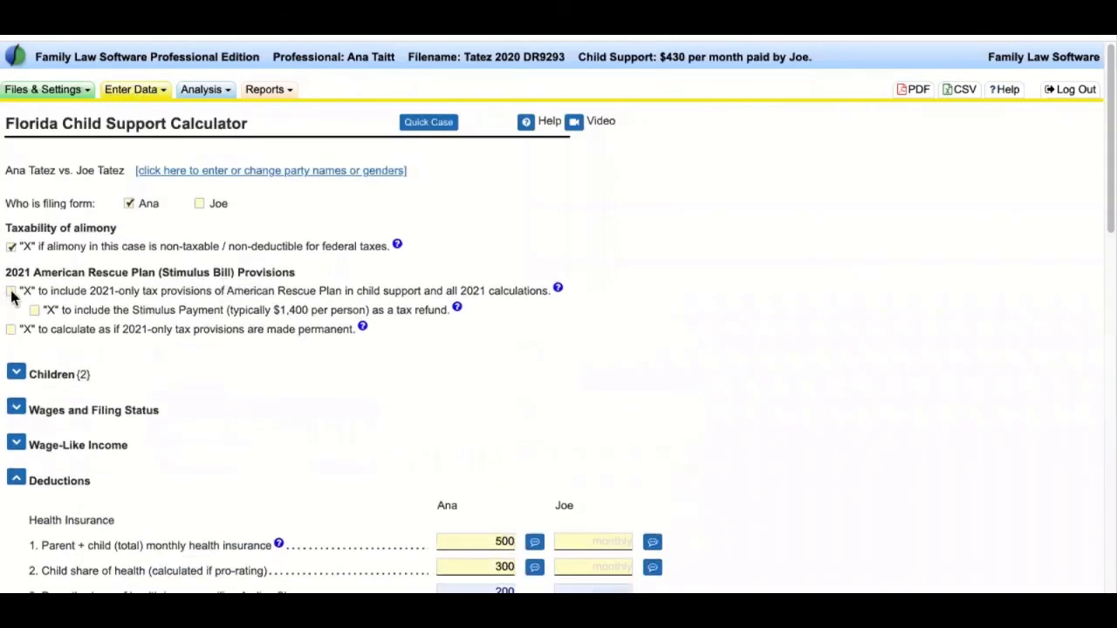
click(11, 292)
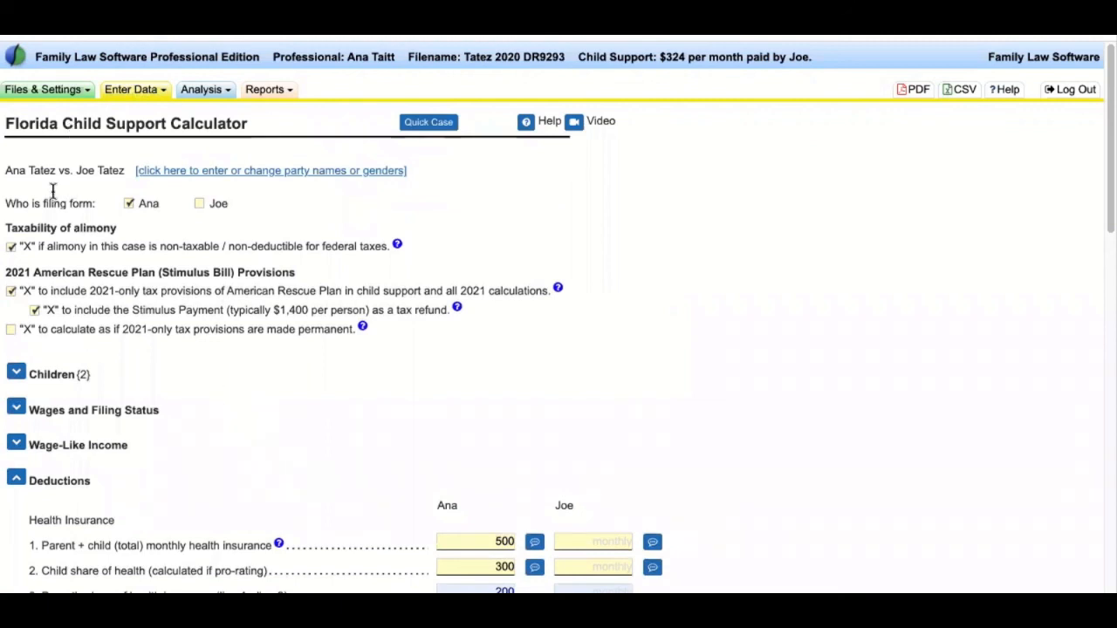
drag(17, 269, 297, 396)
click(297, 396)
click(270, 92)
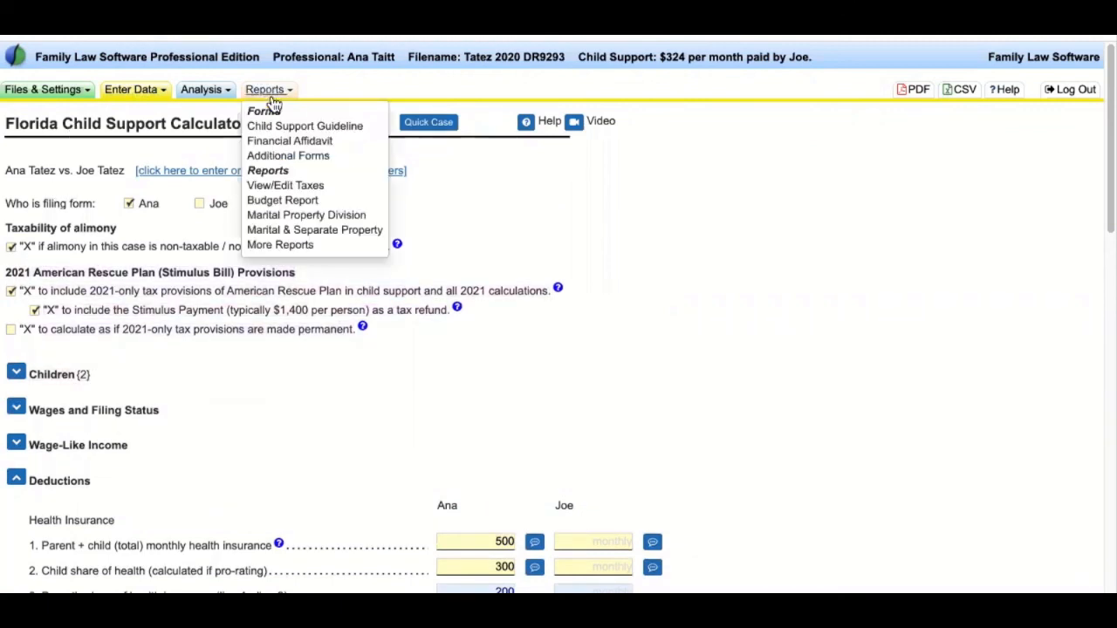
- Open the 2021 taxes report and scroll to the refundable credits, totalling 10,800 and 1,400
click(335, 182)
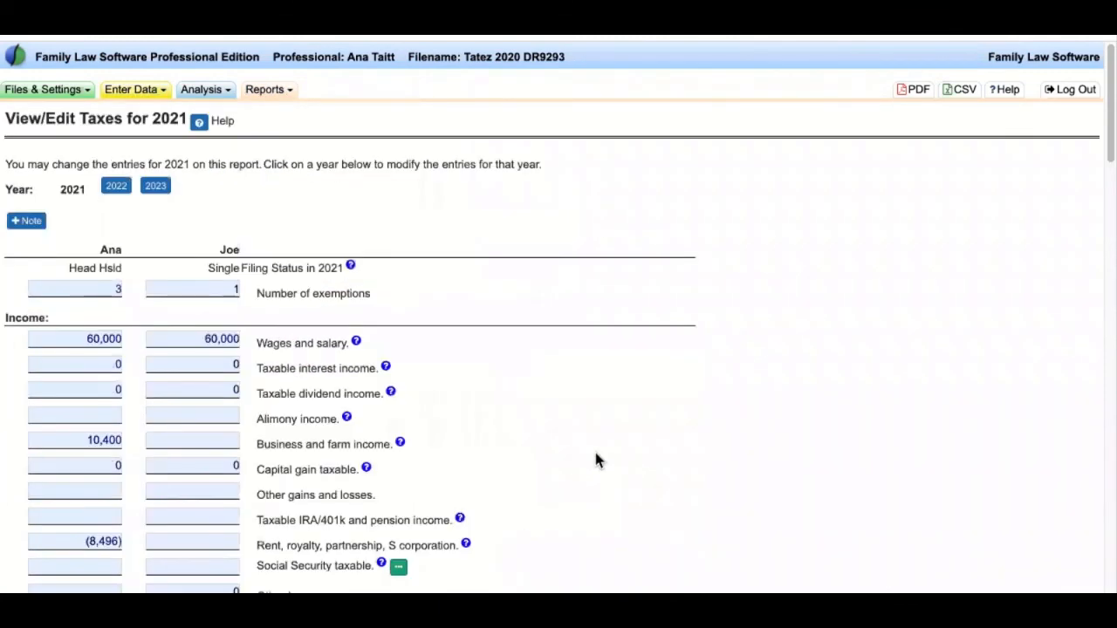
scroll(595, 453, down, 15)
scroll(587, 452, down, 4)
scroll(588, 451, down, 1)
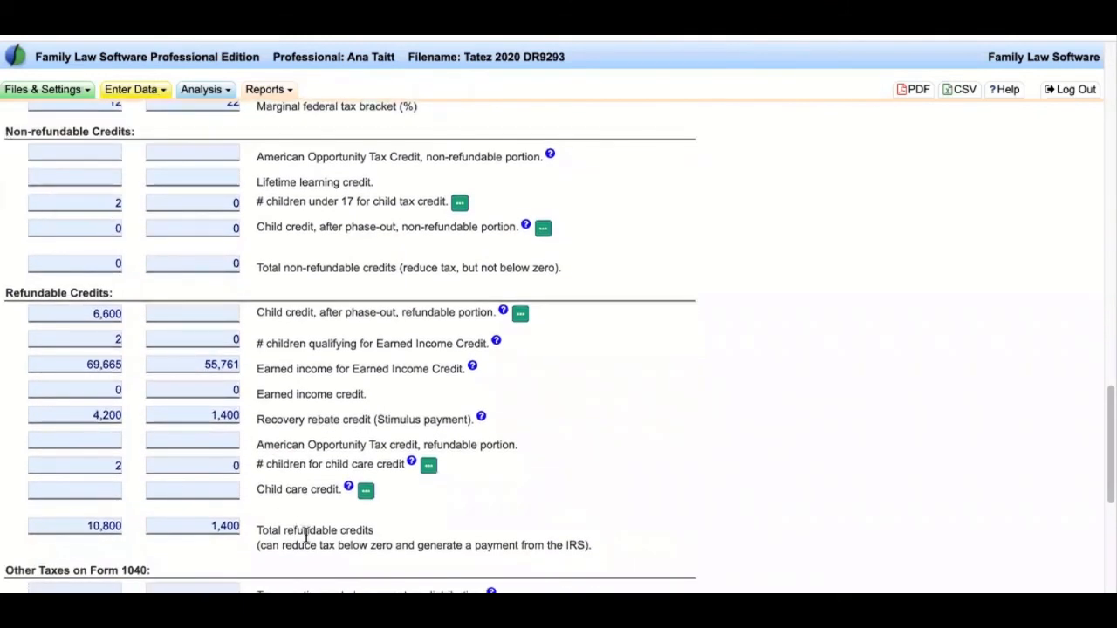
drag(375, 530, 255, 534)
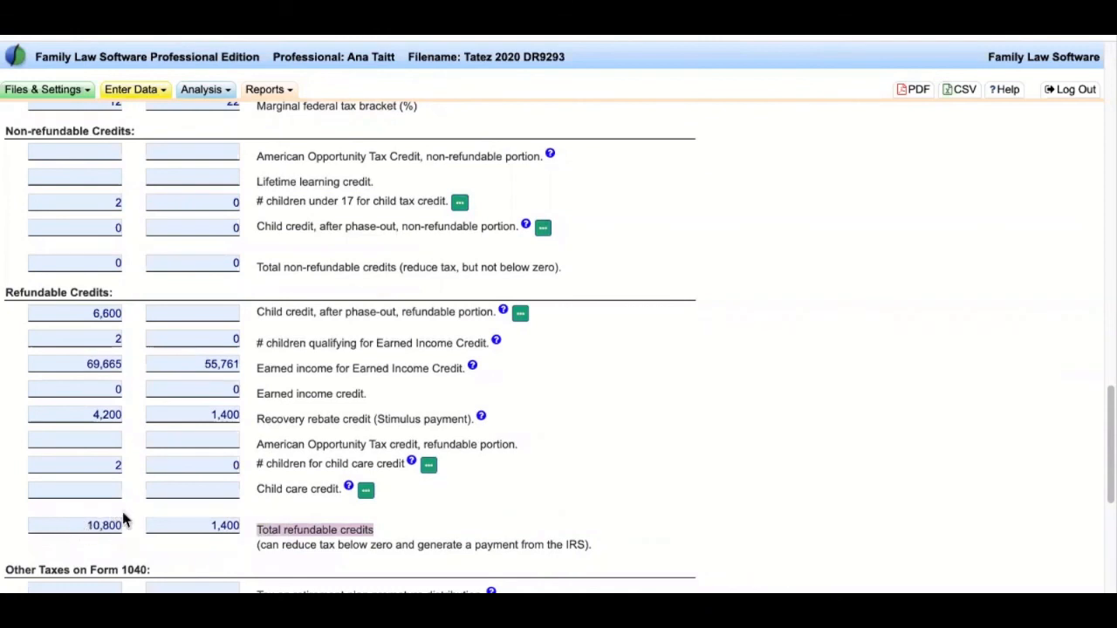
drag(5, 131, 631, 550)
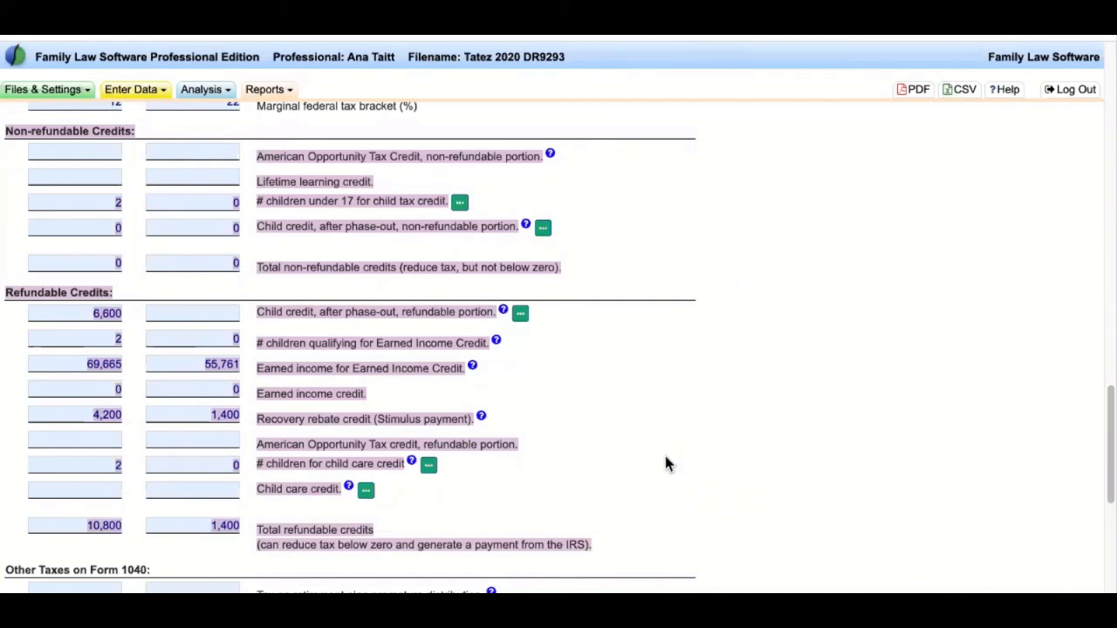
click(627, 480)
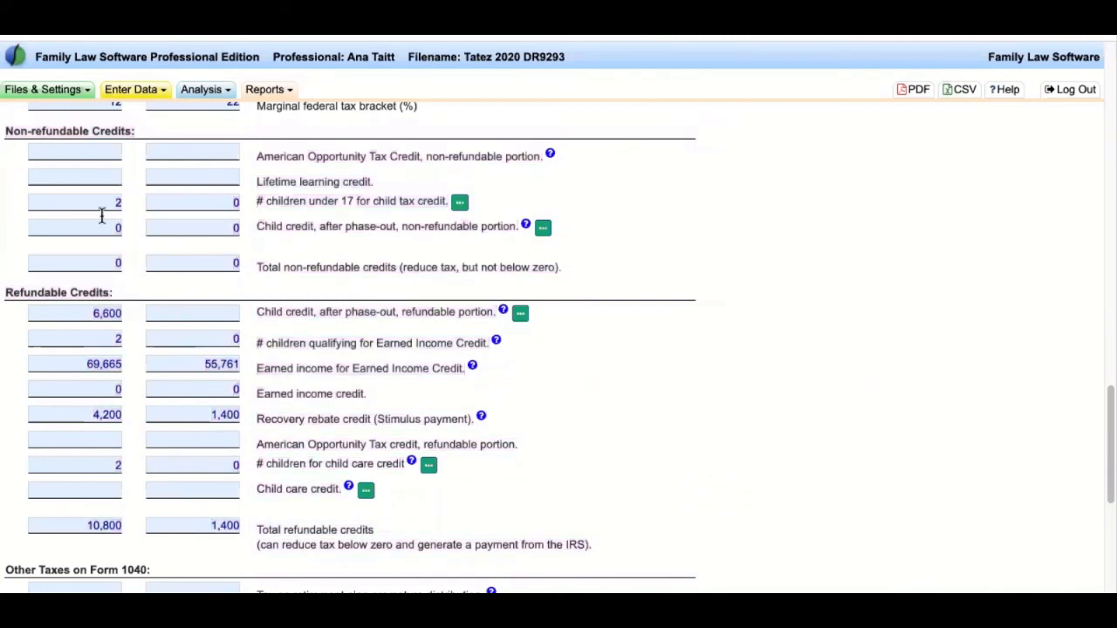
- Point out the Recovery rebate credit amounts of 4,200 and 1,400 in the credits section
drag(5, 127, 661, 547)
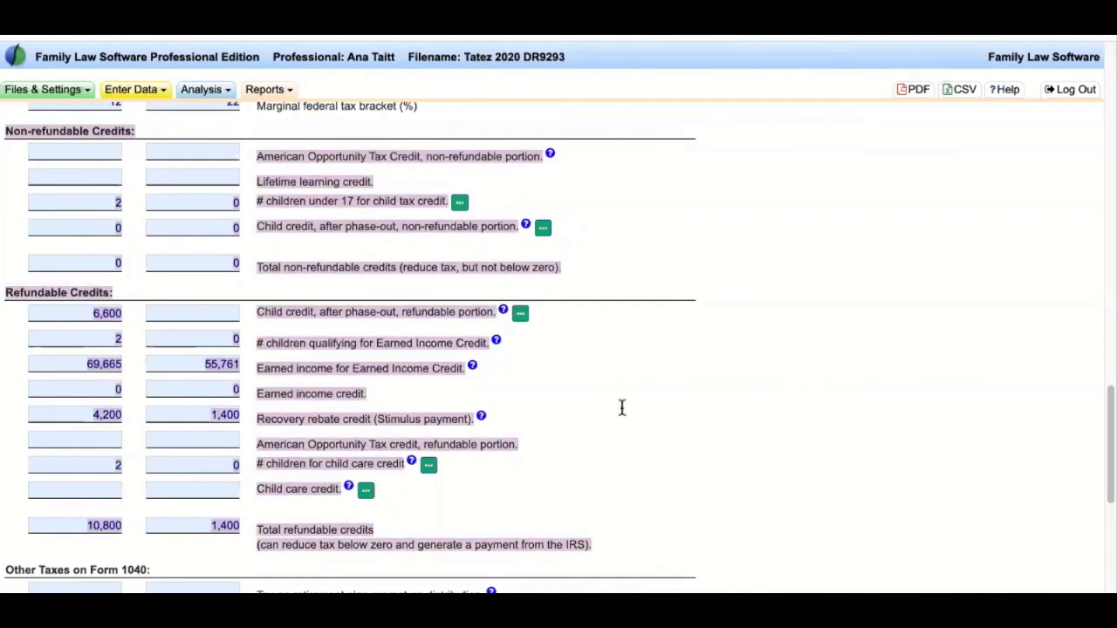
click(270, 429)
drag(260, 417, 477, 421)
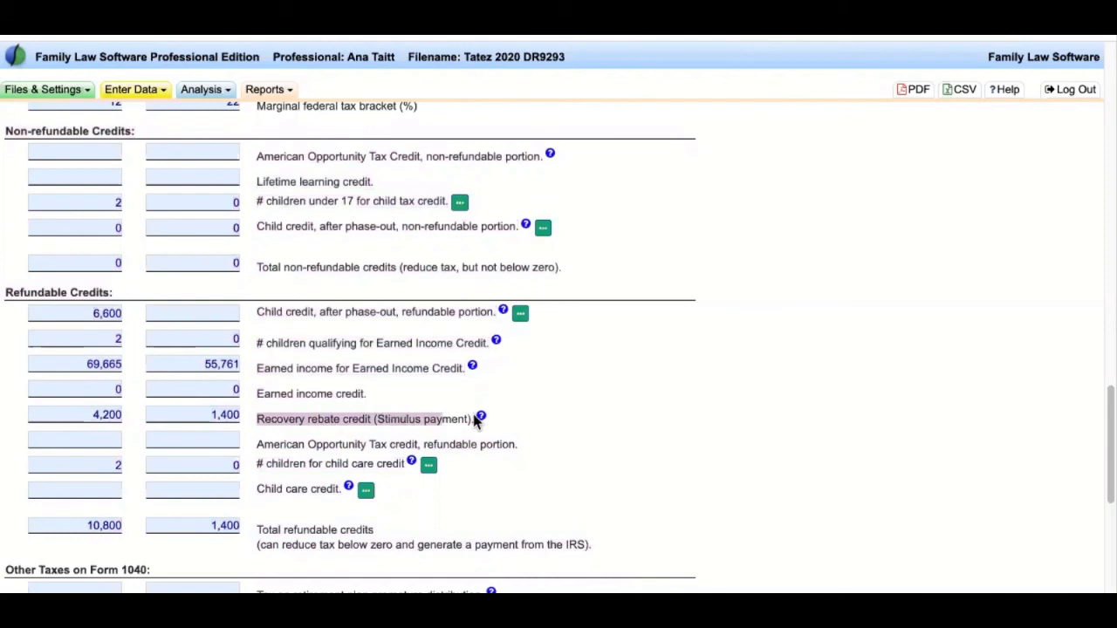
click(111, 411)
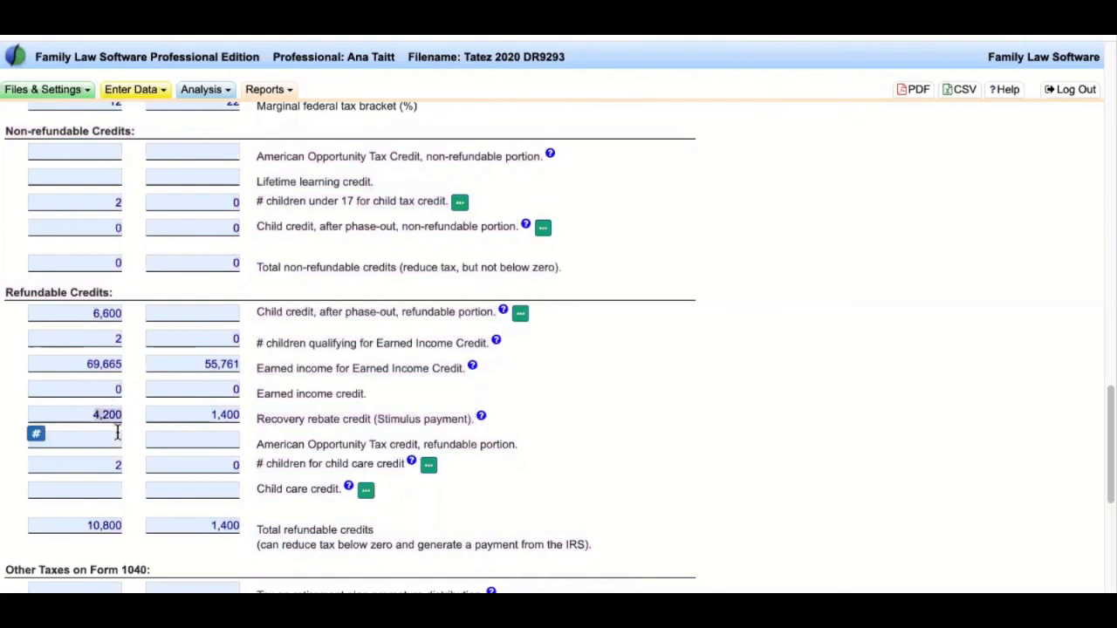
click(214, 414)
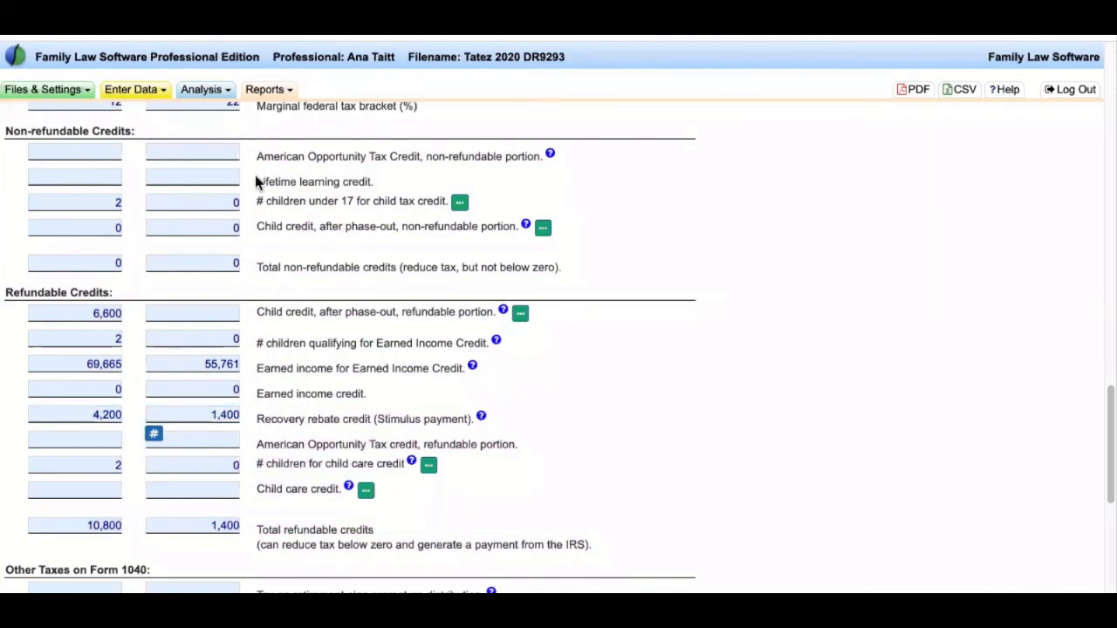
drag(26, 124, 635, 556)
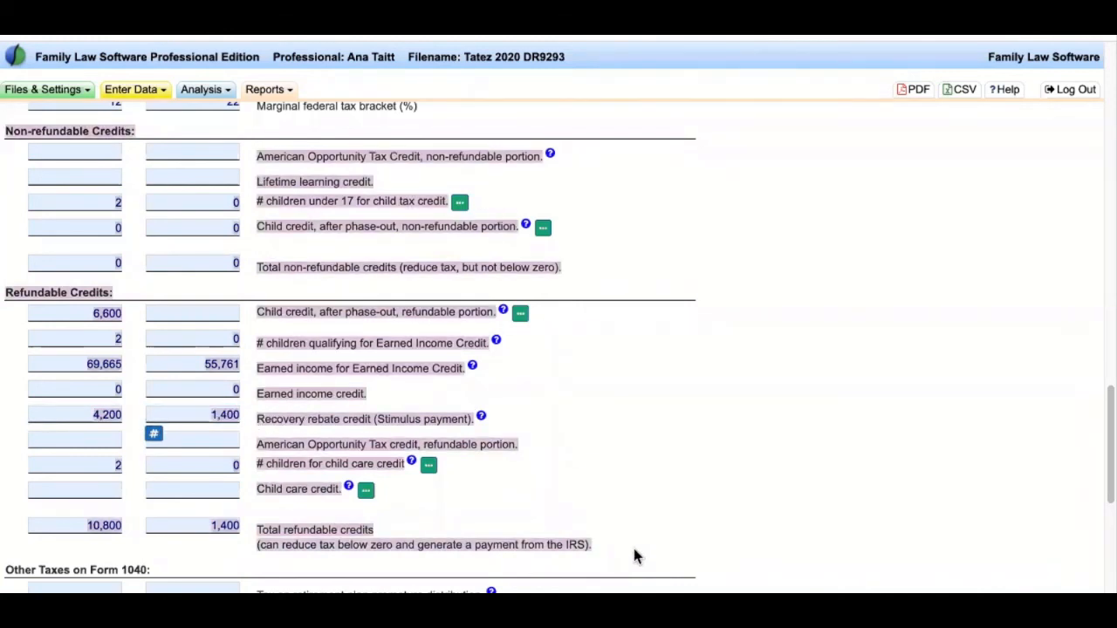
click(725, 430)
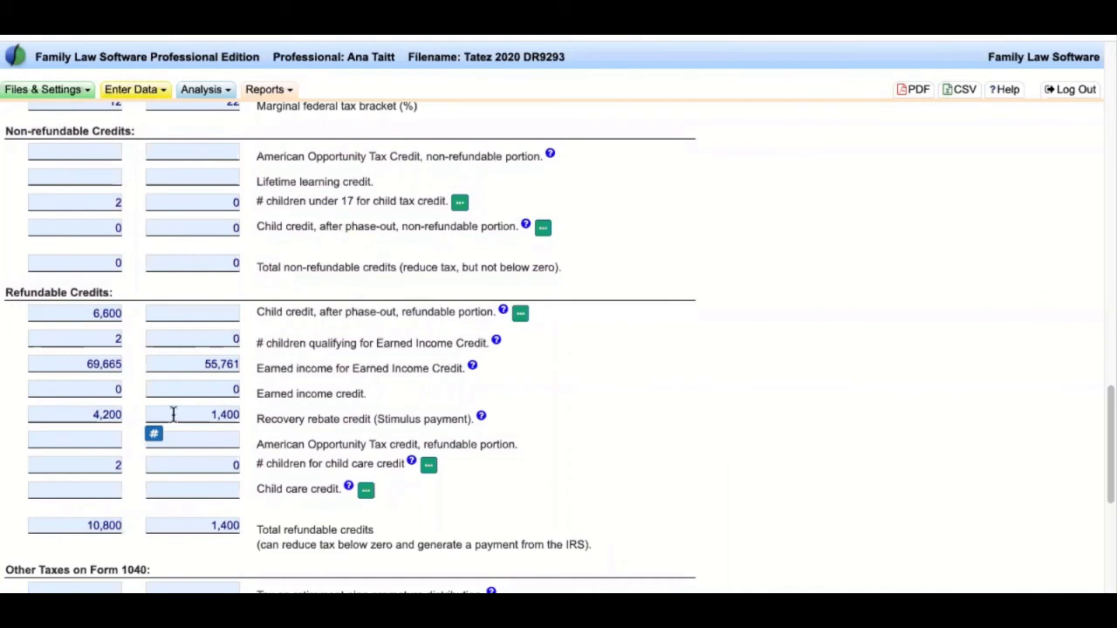